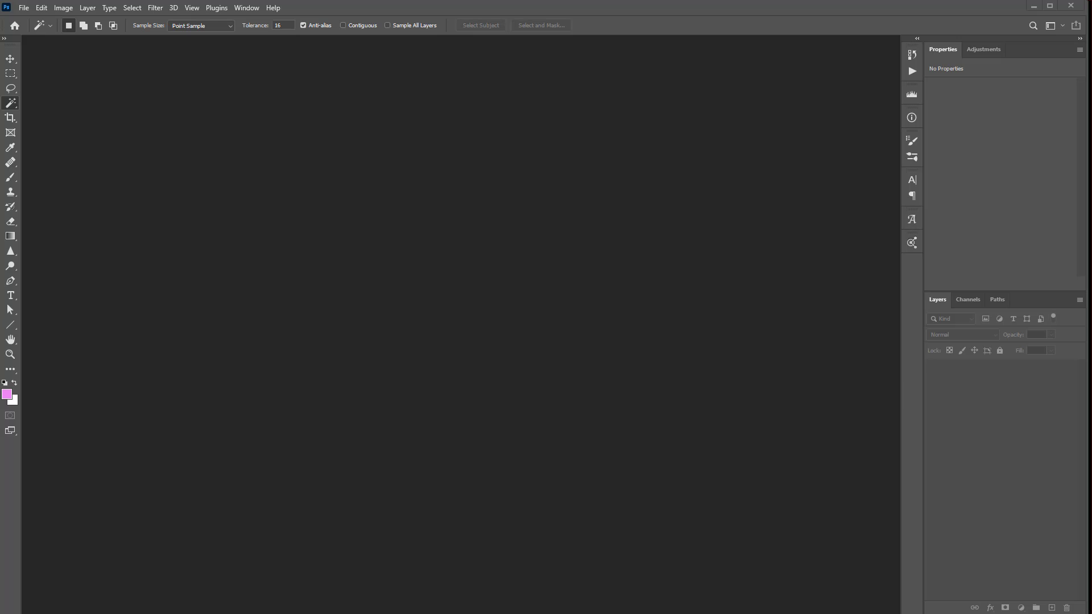
Open the Comps folder's render files, plus AmbientOcclusion.psd, CurvatureZBrush.psd, Displacement.psd, IDEasy.psd and Opacity.psd from the TruckMaps folder, as separate documents.
drag(489, 327, 509, 335)
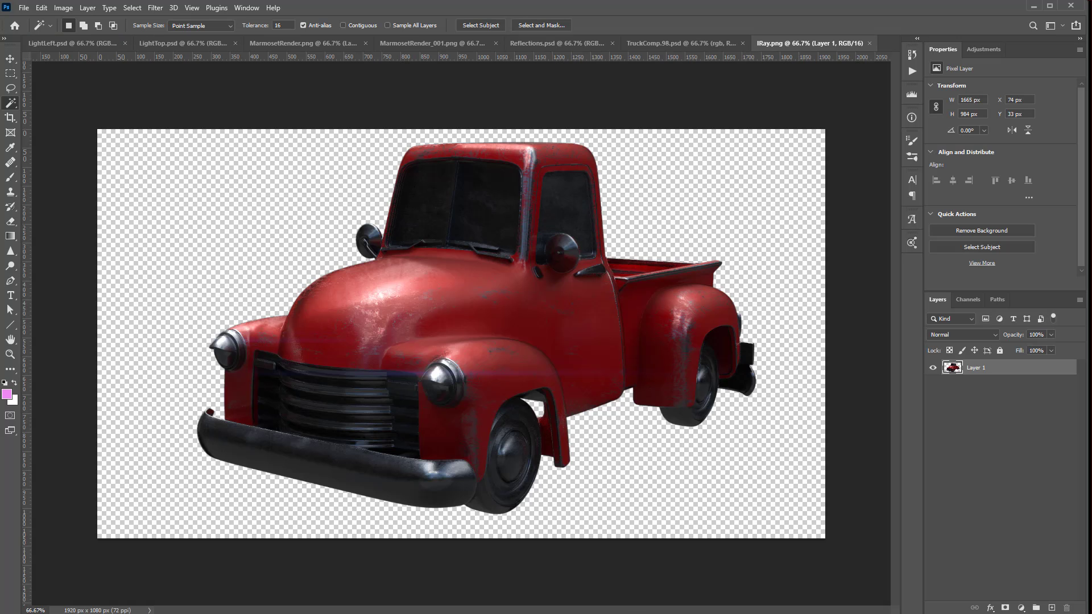
drag(511, 613, 549, 226)
click(506, 257)
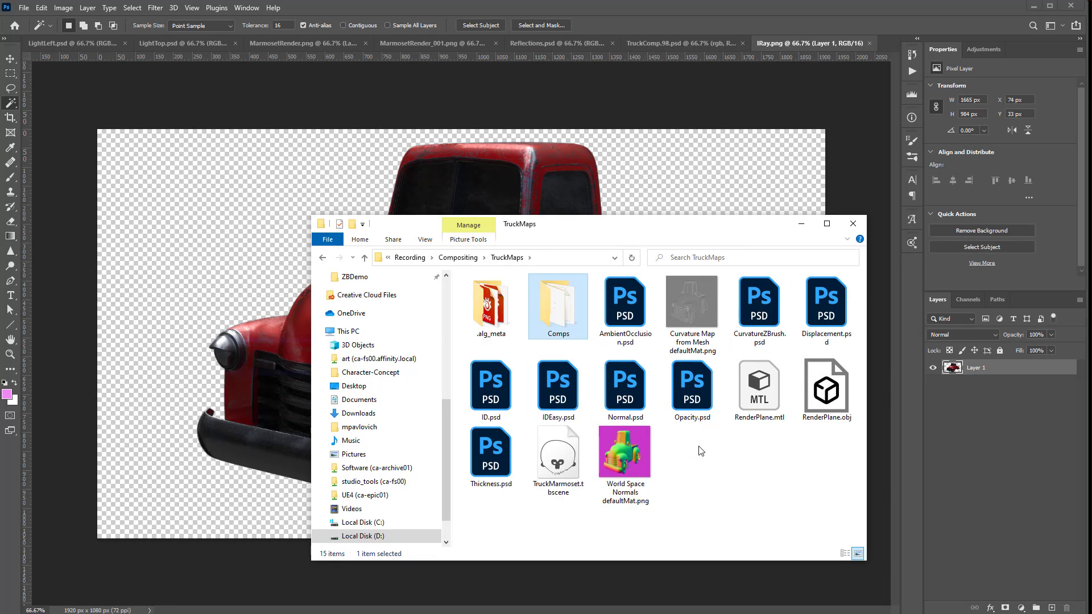
click(765, 305)
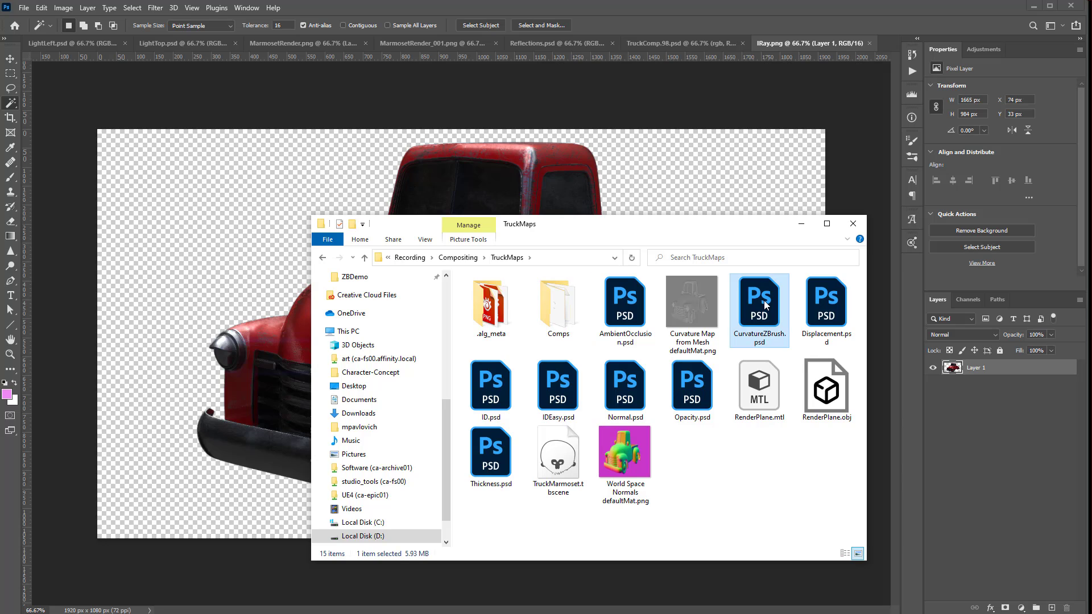
ctrl+click(810, 299)
ctrl+click(618, 299)
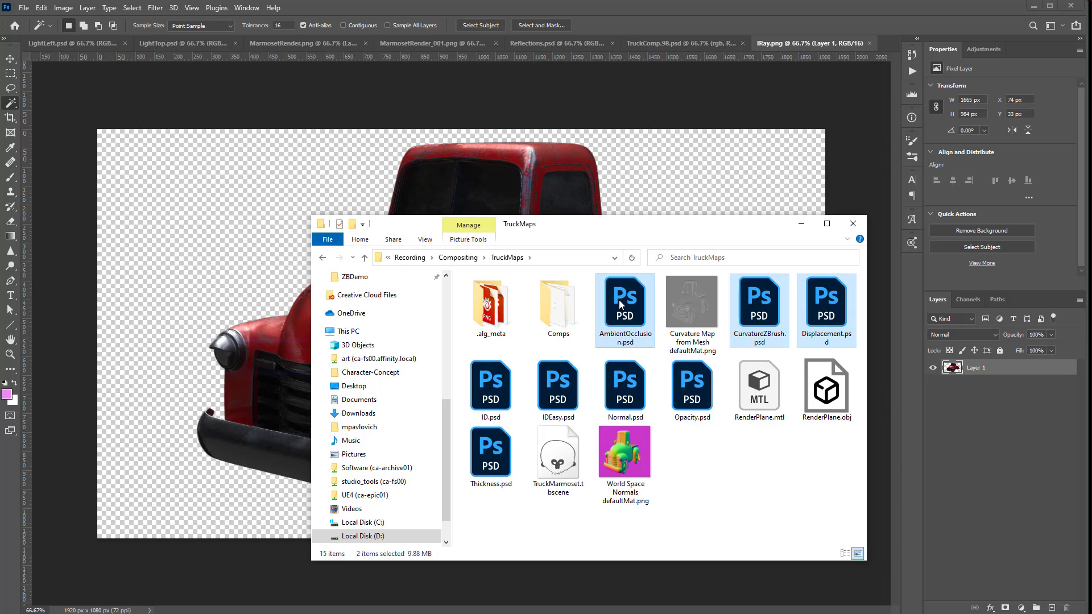
ctrl+click(685, 399)
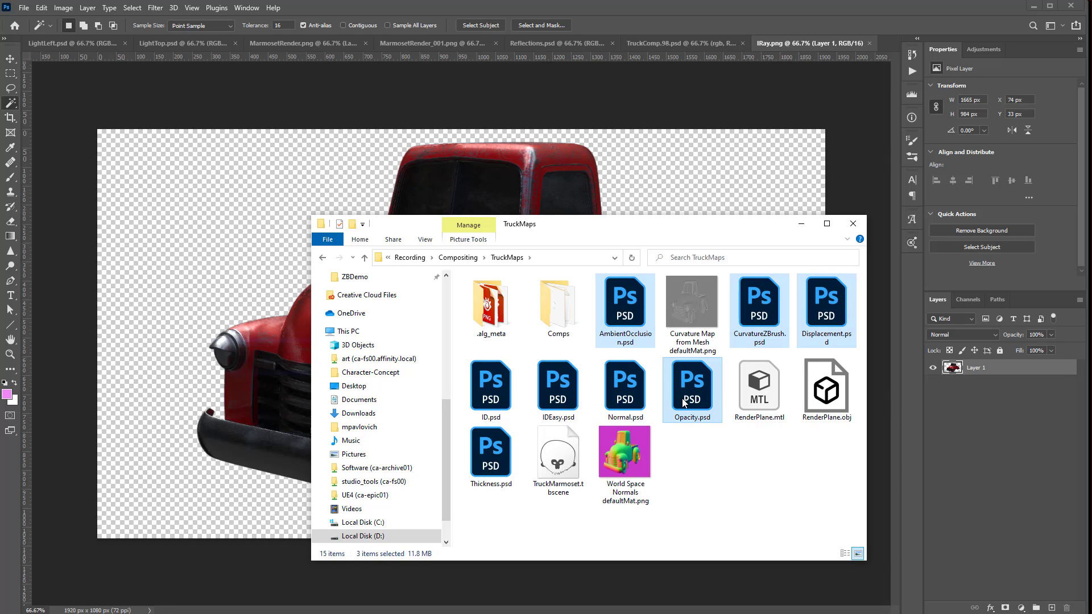
ctrl+click(567, 395)
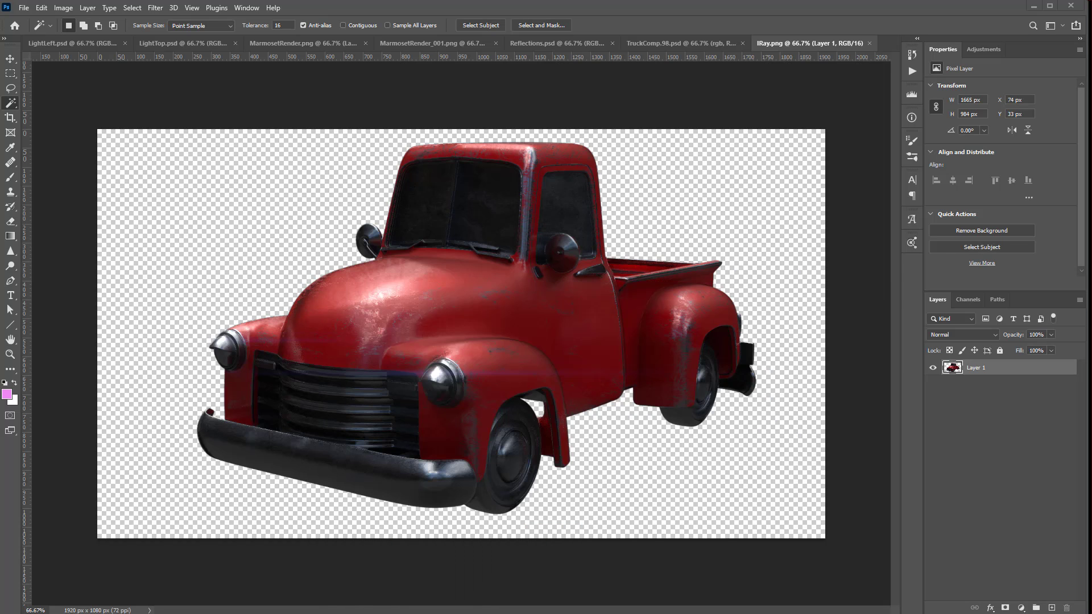
drag(757, 163, 887, 41)
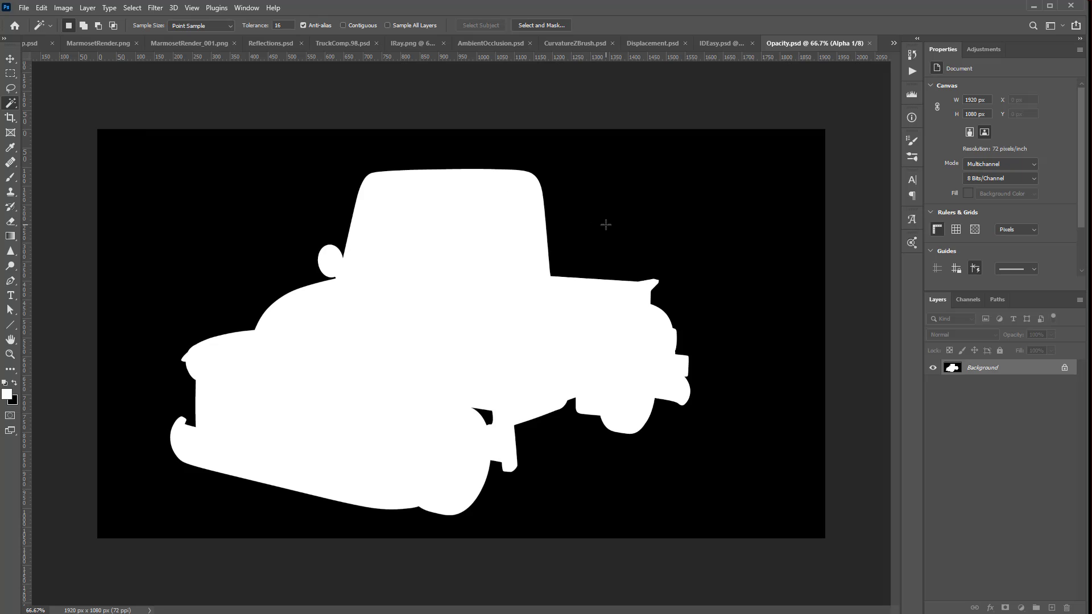
Float all open documents in separate windows.
click(246, 8)
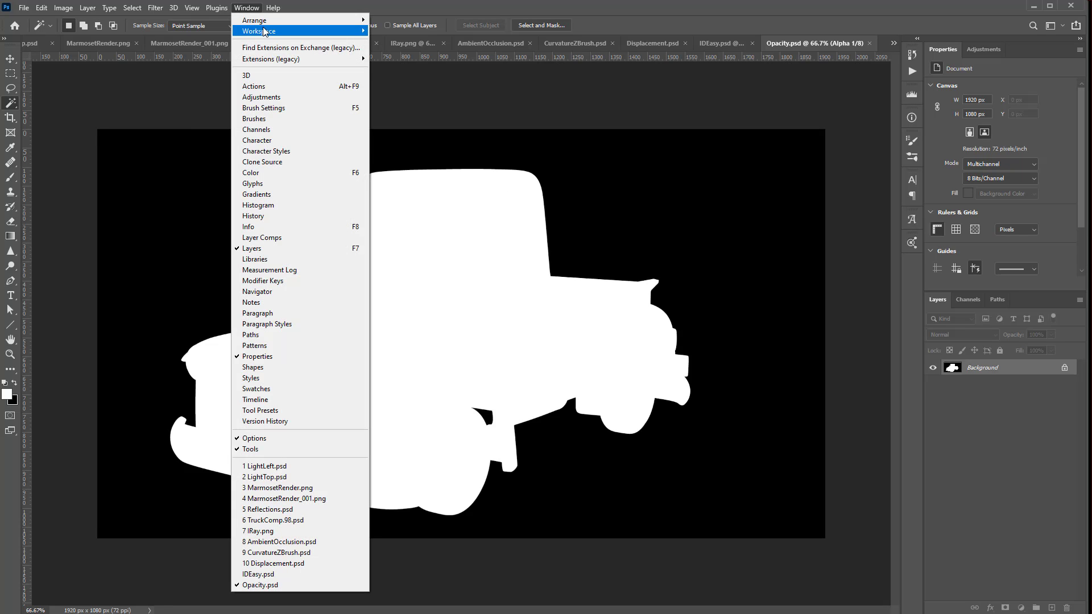
mouse_move(266, 36)
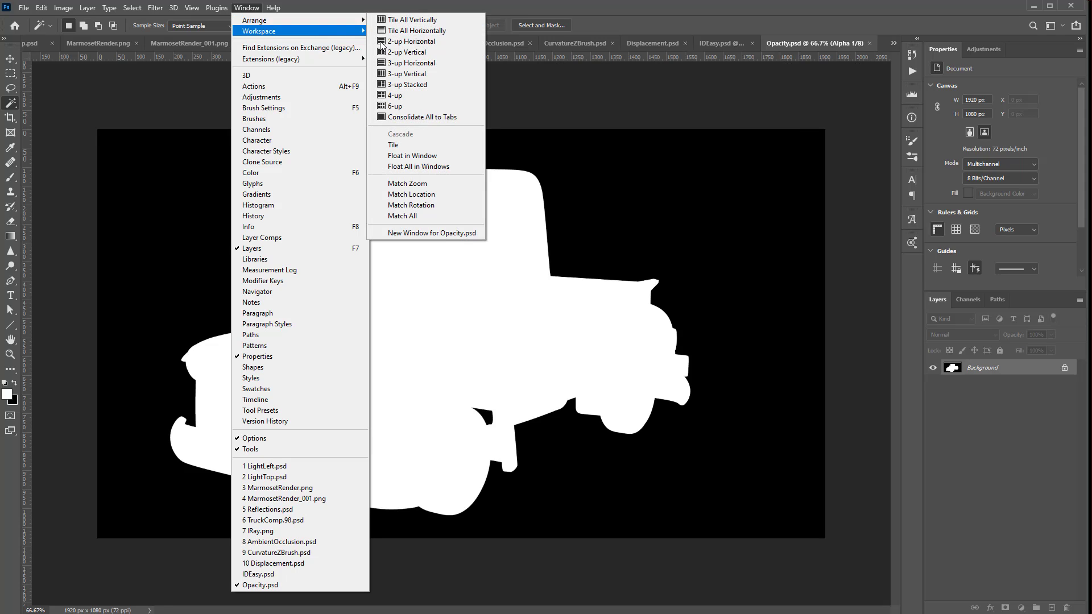
click(396, 167)
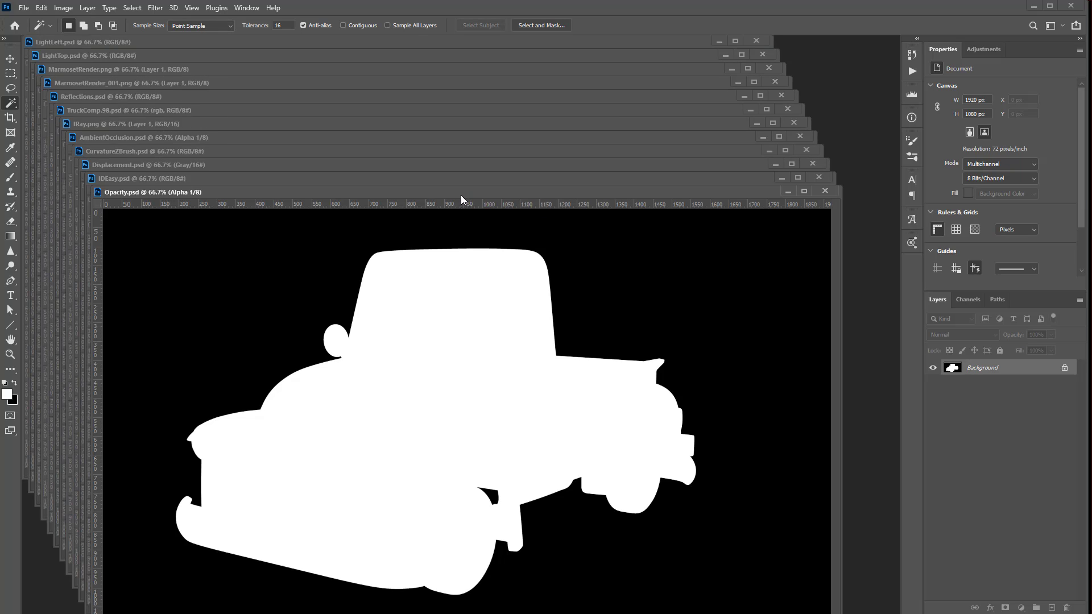
drag(461, 195, 466, 199)
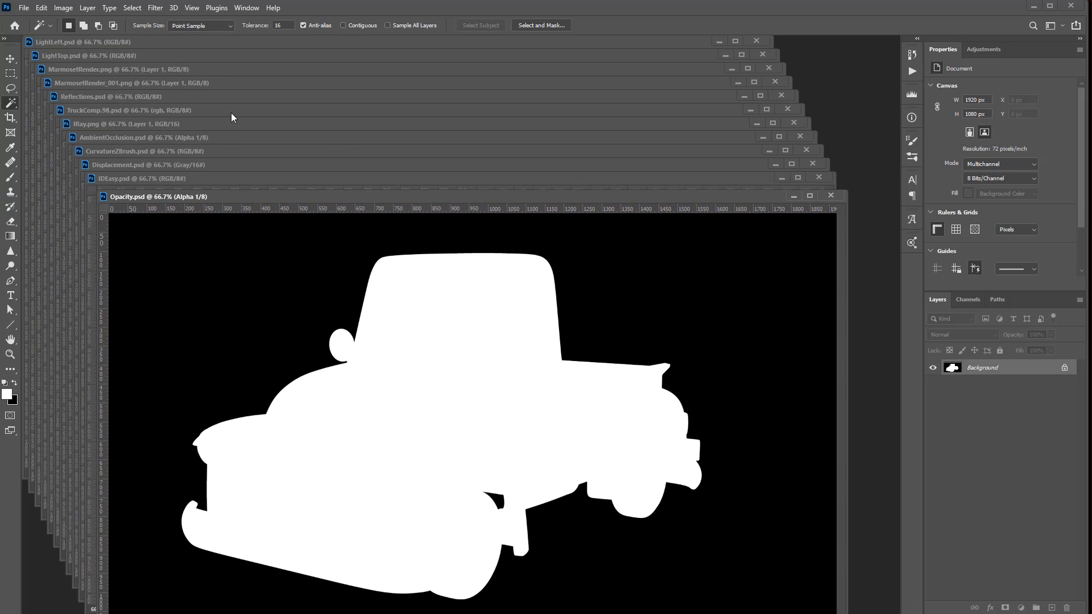
Bring TruckComp.98.psd forward and rename its rgb layer to Keyshot.
drag(231, 113, 305, 170)
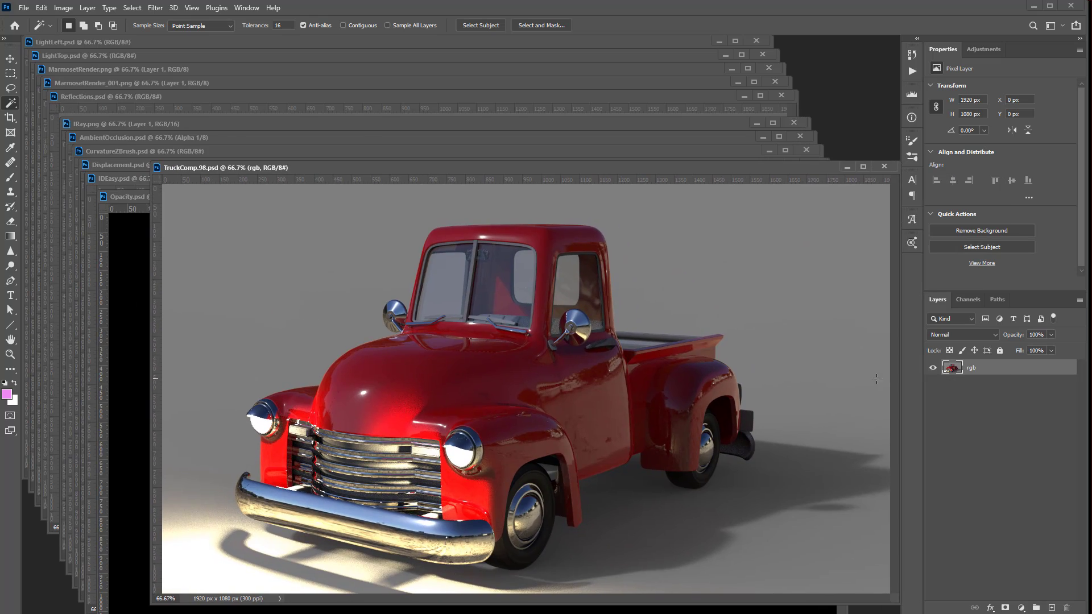
double_click(1014, 369)
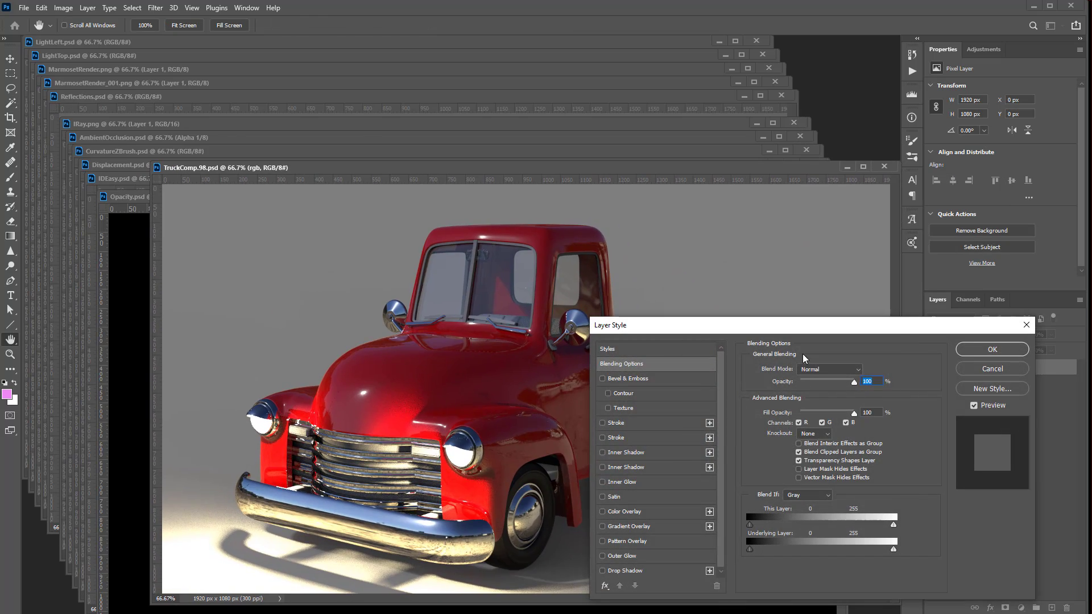
click(986, 351)
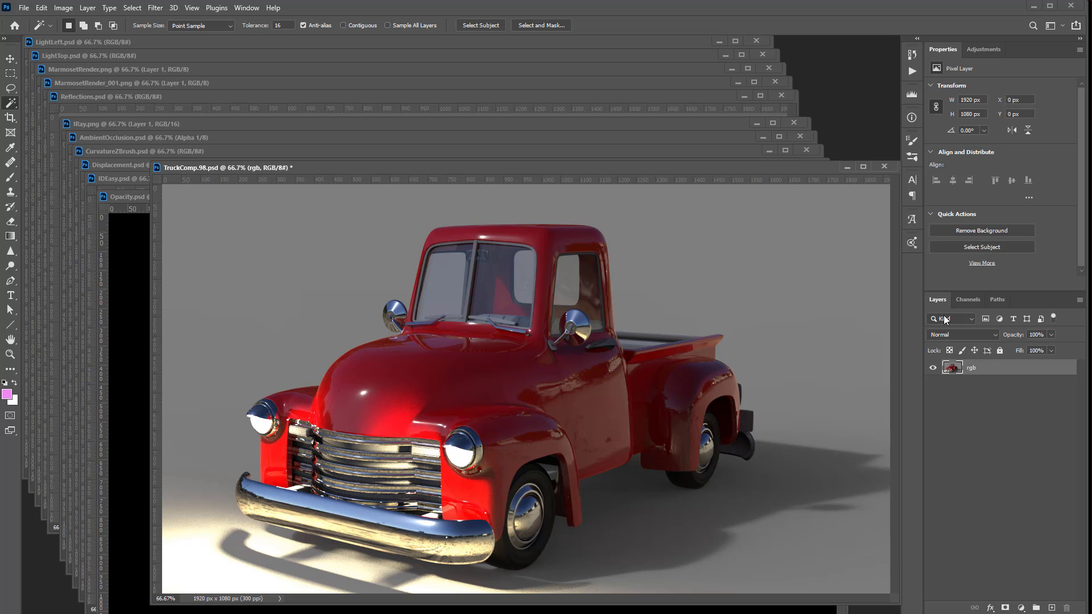
mouse_move(813, 173)
mouse_down()
mouse_move(772, 199)
mouse_move(798, 187)
mouse_up()
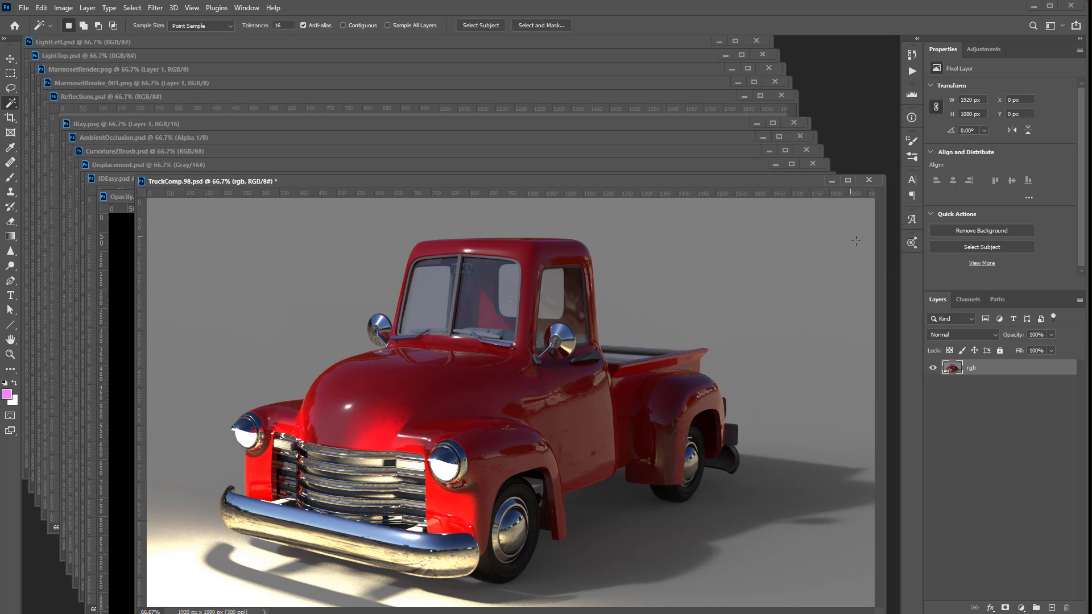
double_click(971, 369)
text(Keyshot)
key(Return)
Reduce the TruckComp.98.psd view to 33.3% and move its window clear of the stacked documents.
drag(298, 182, 513, 230)
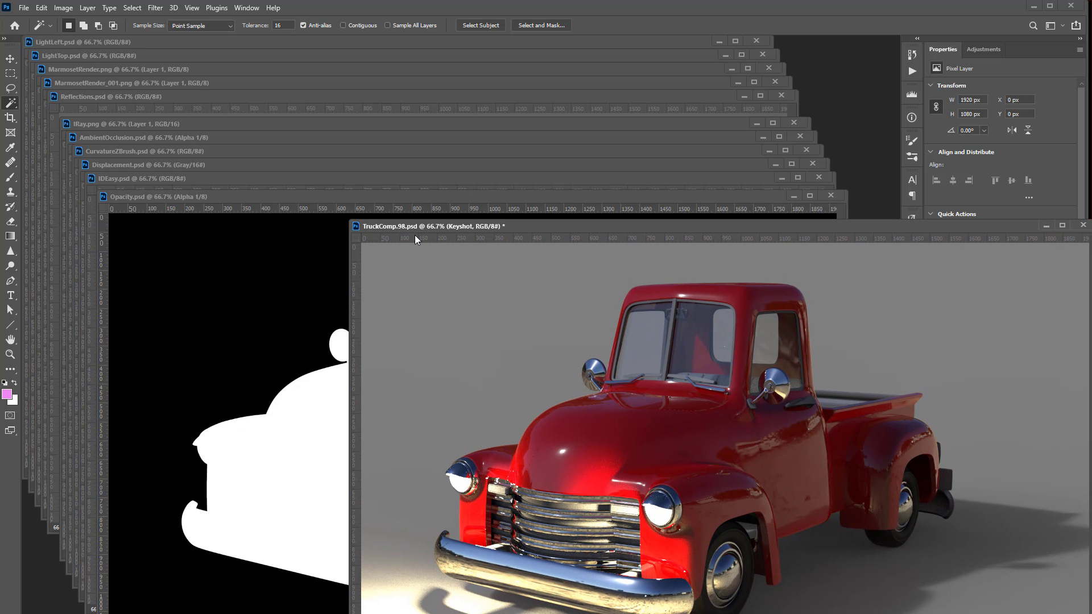
key(ctrl+minus)
key(ctrl+minus)
drag(353, 219, 583, 379)
Copy the whole Opacity.psd image into a new alpha channel of TruckComp.98.psd.
click(159, 196)
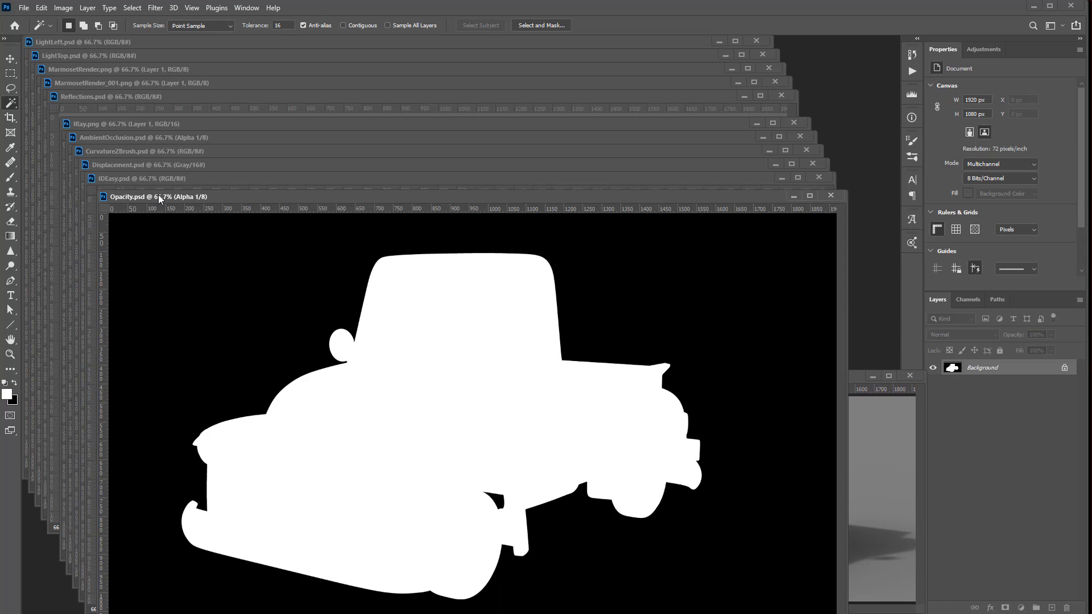
click(784, 384)
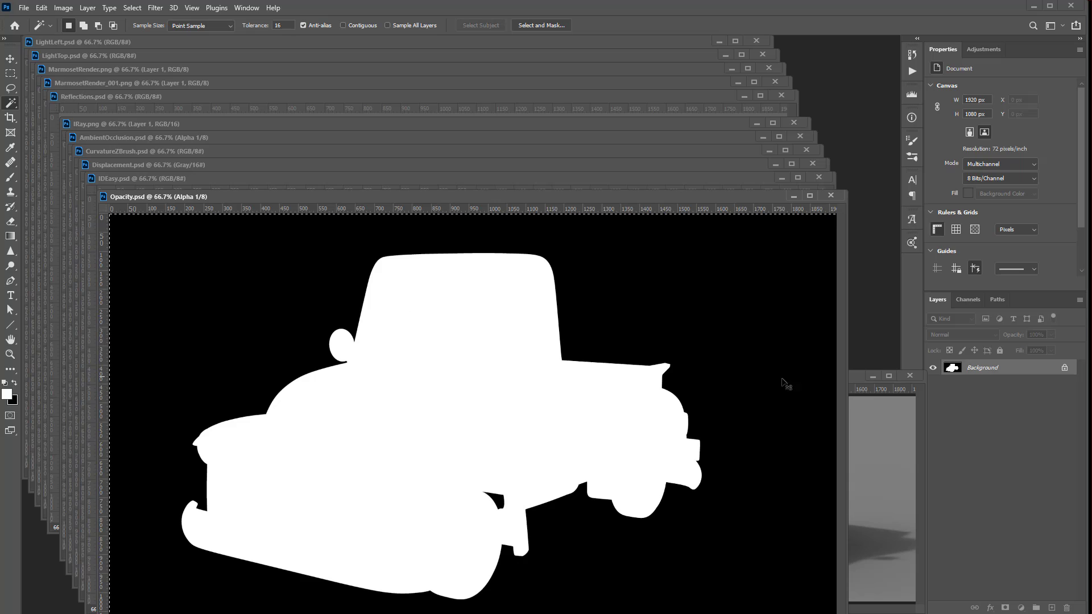
click(854, 376)
click(968, 299)
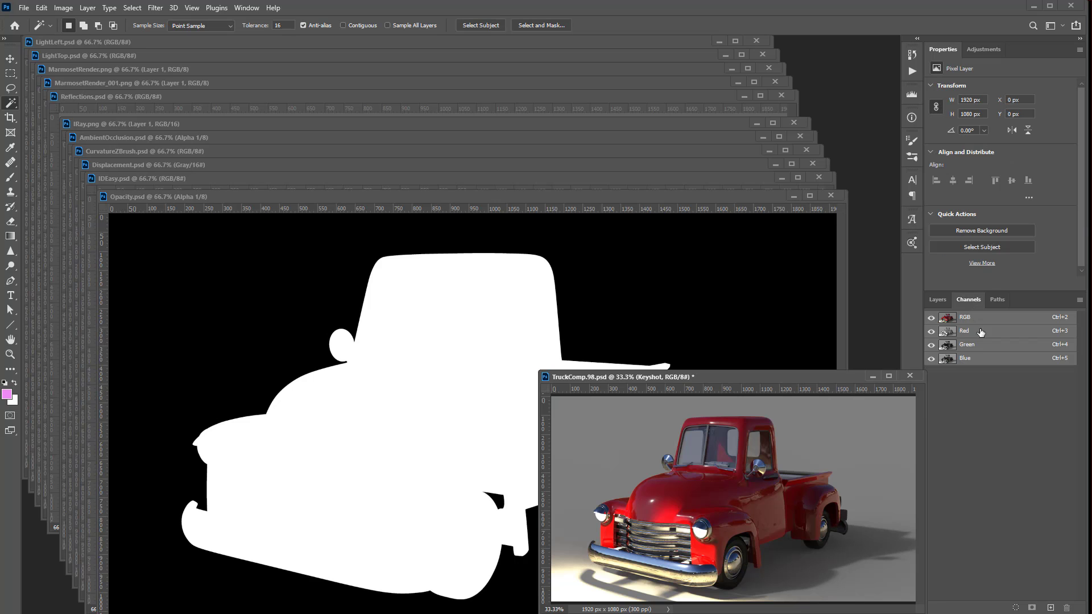
click(1050, 608)
key(ctrl+v)
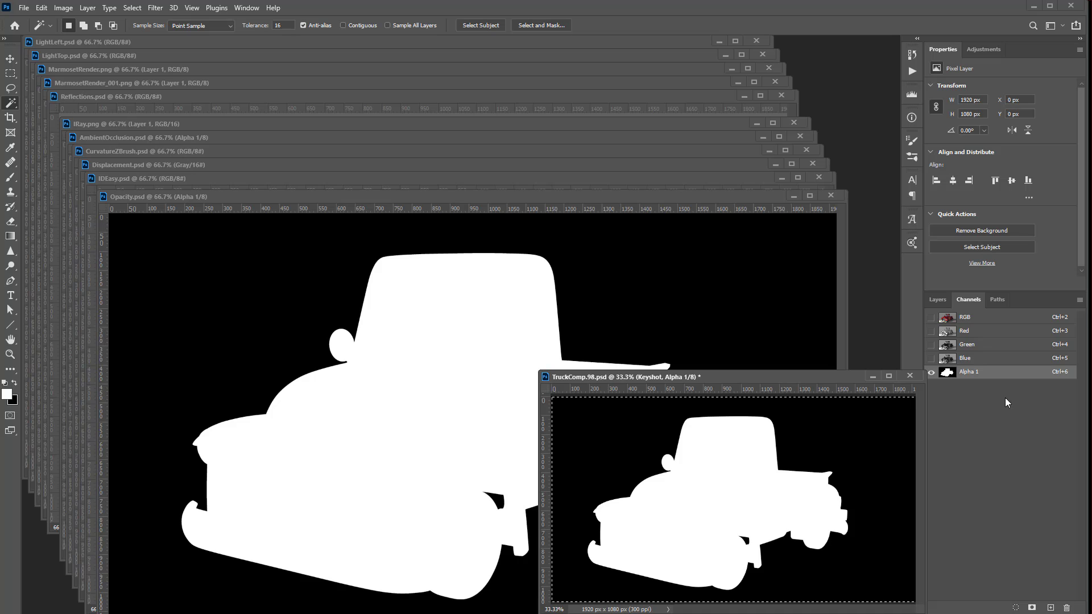
Try masking the Keyshot layer with a selection loaded from the Alpha 1 channel, and delete the layer mask again.
ctrl+click(945, 372)
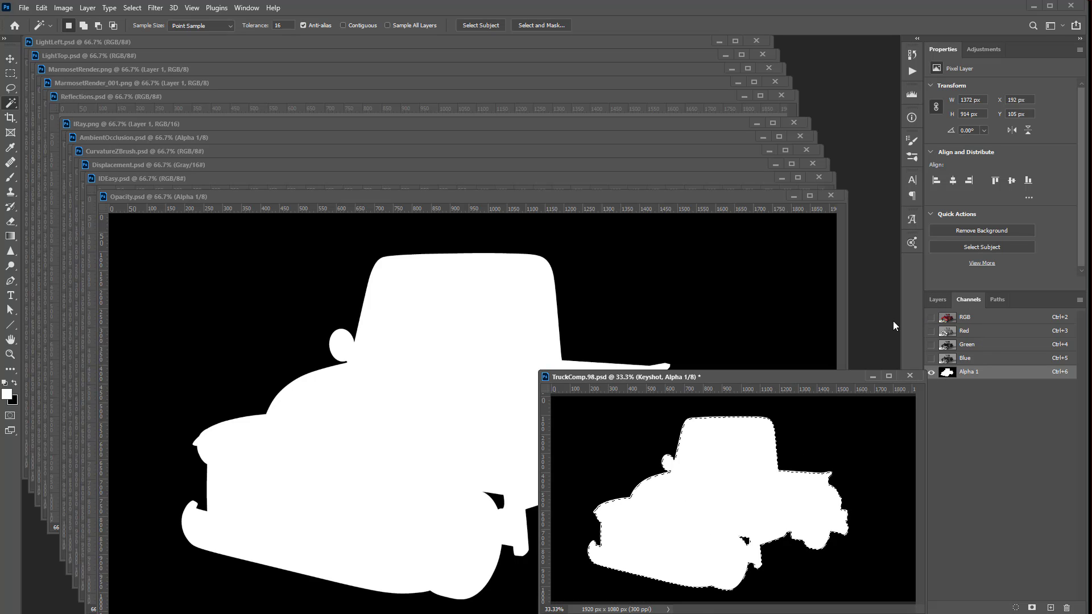
click(933, 302)
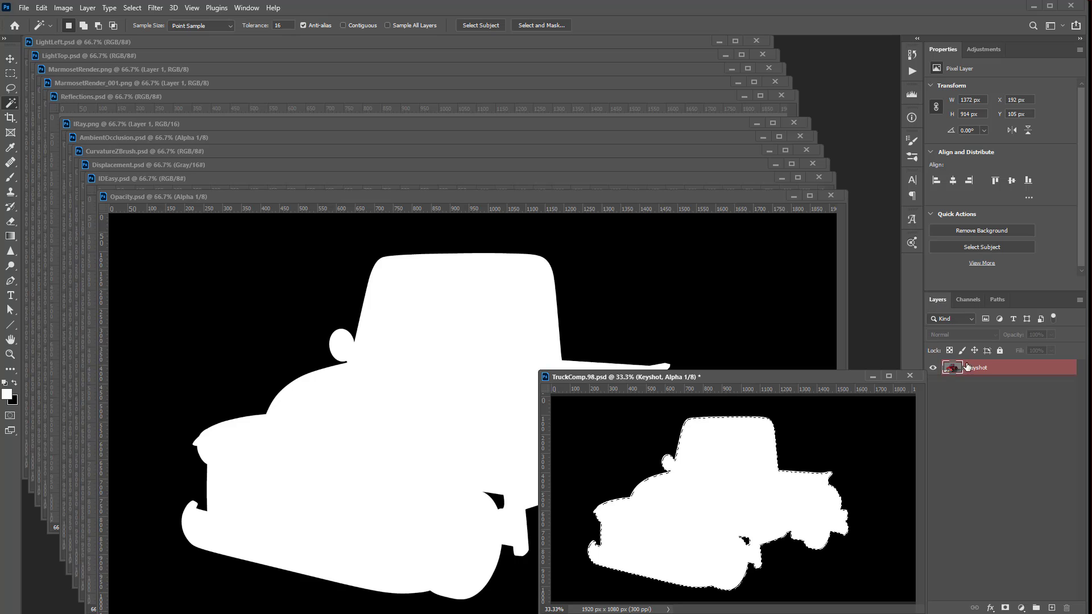
click(1012, 371)
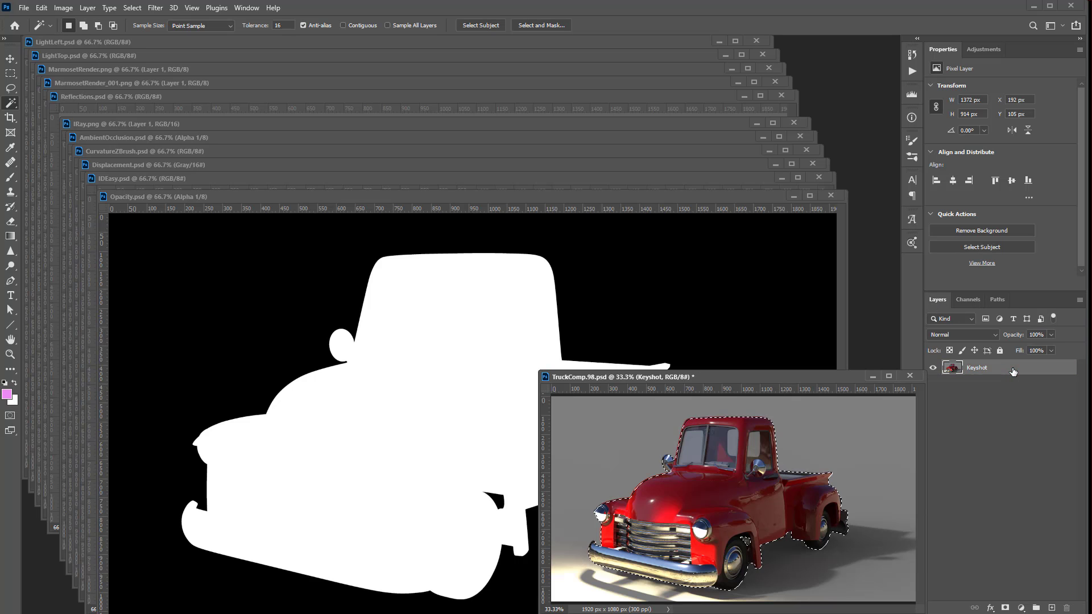
click(1004, 607)
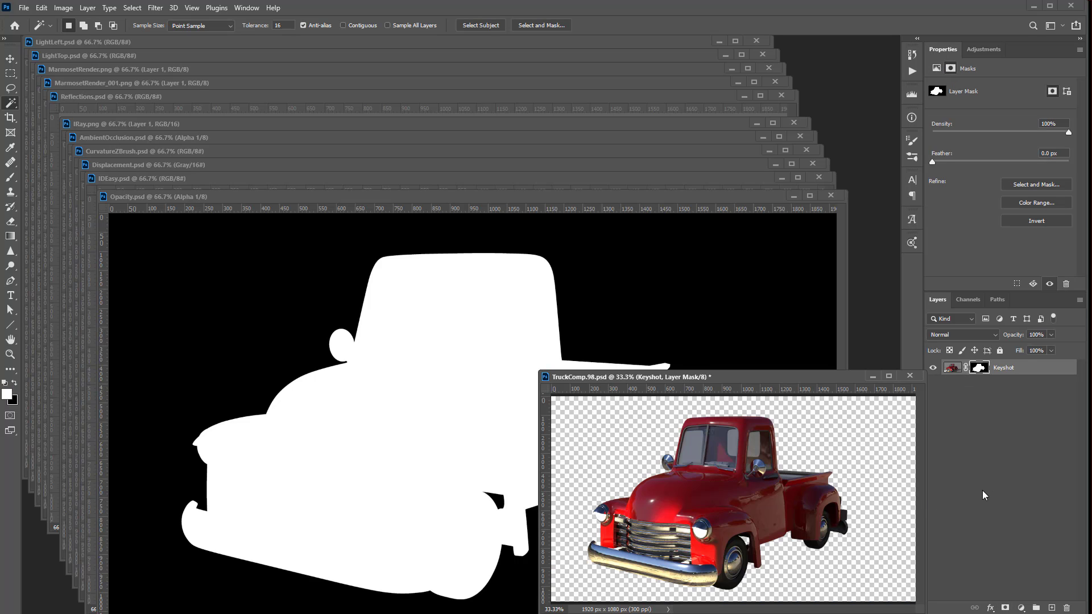
right_click(977, 368)
click(992, 388)
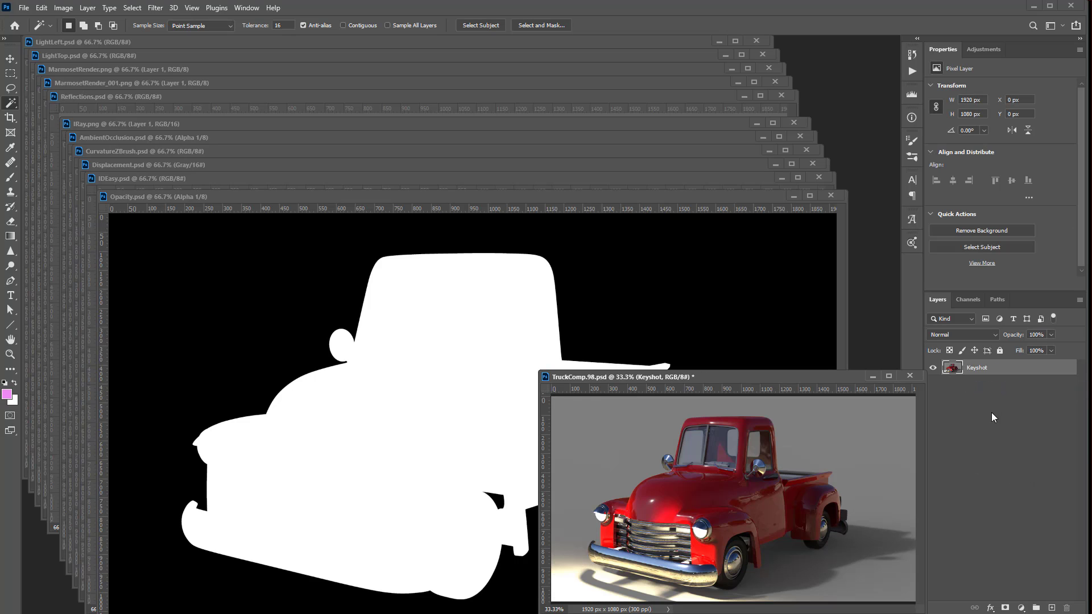
Close the Opacity.psd document.
click(295, 198)
key(ctrl+a)
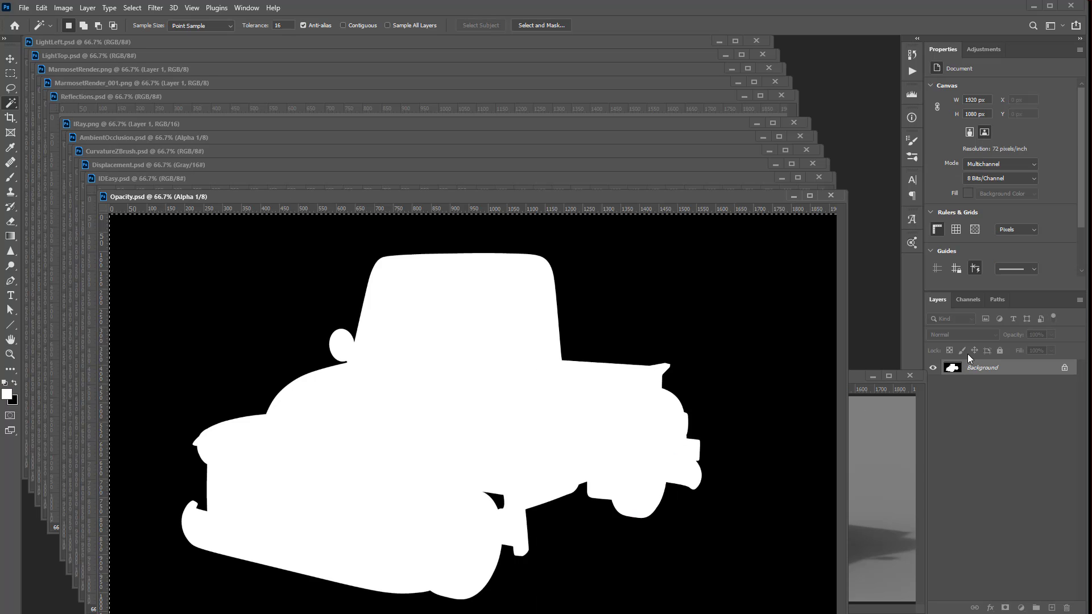
click(832, 196)
Copy the IDEasy.psd image into TruckComp.98.psd as a new layer above Keyshot and name it ID.
click(400, 177)
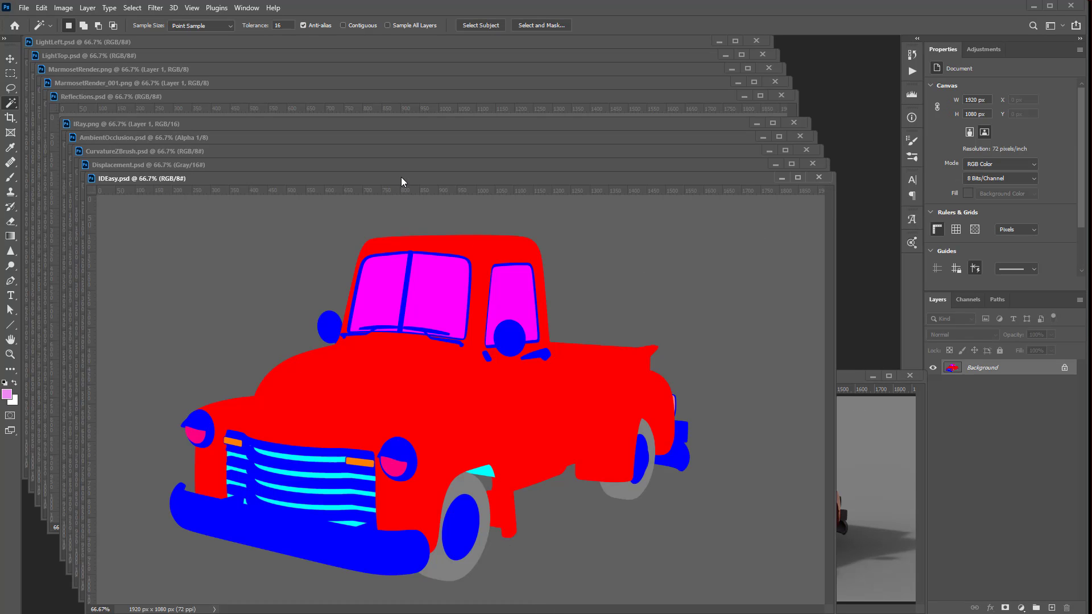
key(ctrl+a)
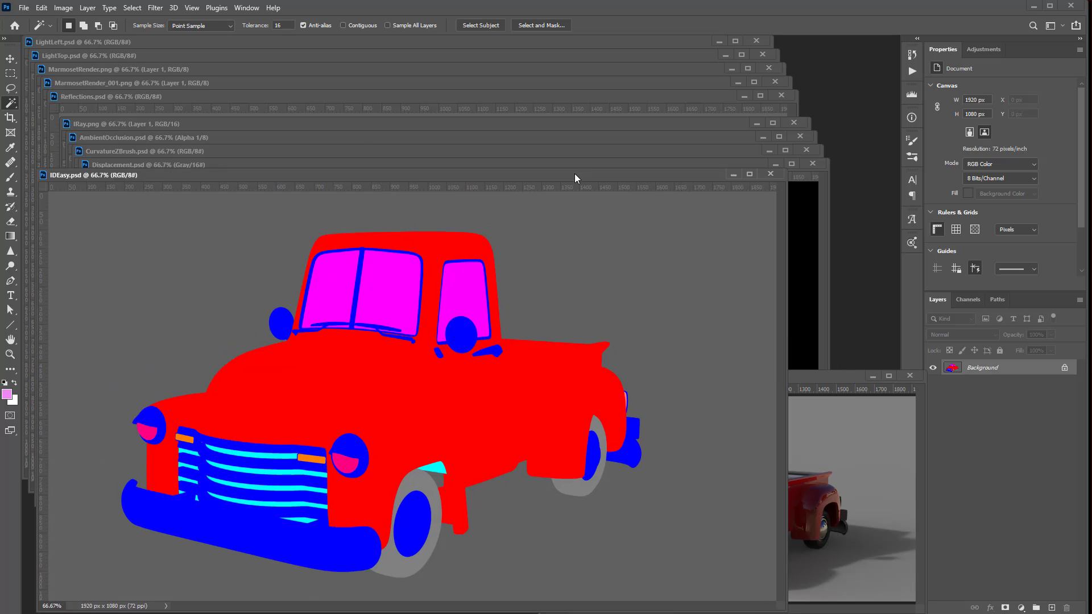
drag(708, 179, 265, 191)
drag(981, 368, 756, 474)
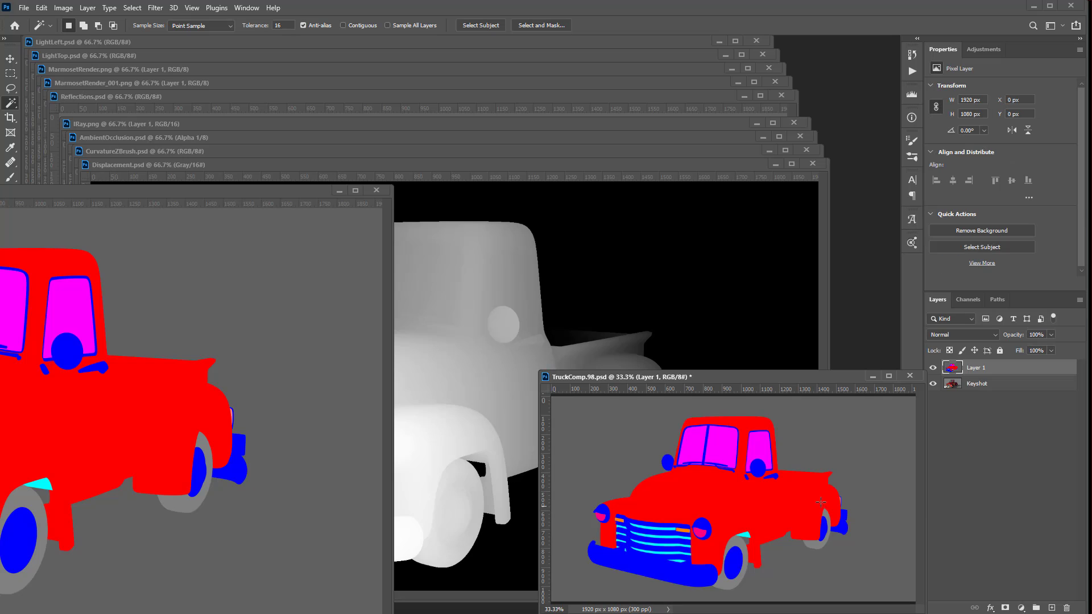
double_click(976, 367)
text(ID)
key(Return)
Try selecting the magenta windows plus the blue parts of the ID layer with the Magic Wand, and clear the selection.
click(13, 104)
click(57, 124)
click(705, 451)
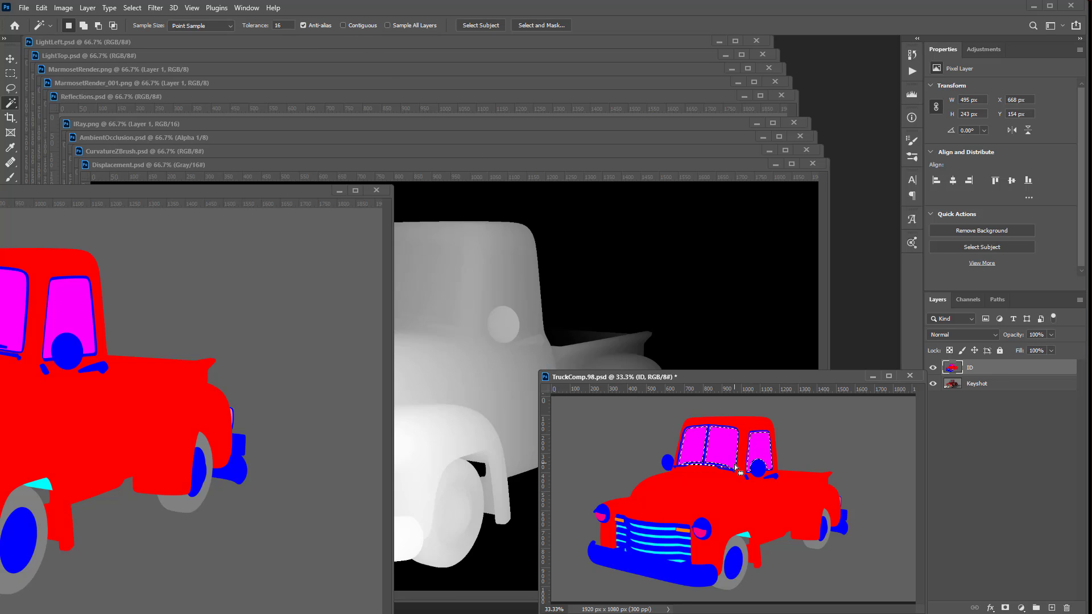
shift+click(734, 562)
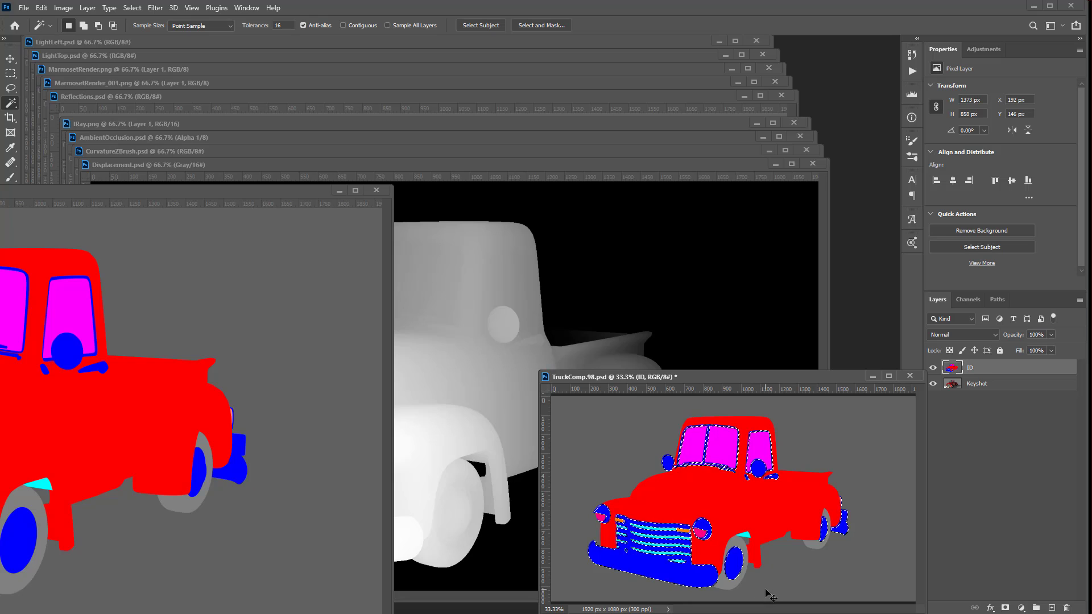
key(ctrl+d)
Try sampling the red truck body of the ID layer with Color Range at fuzziness 72, and return to the Magic Wand.
click(132, 8)
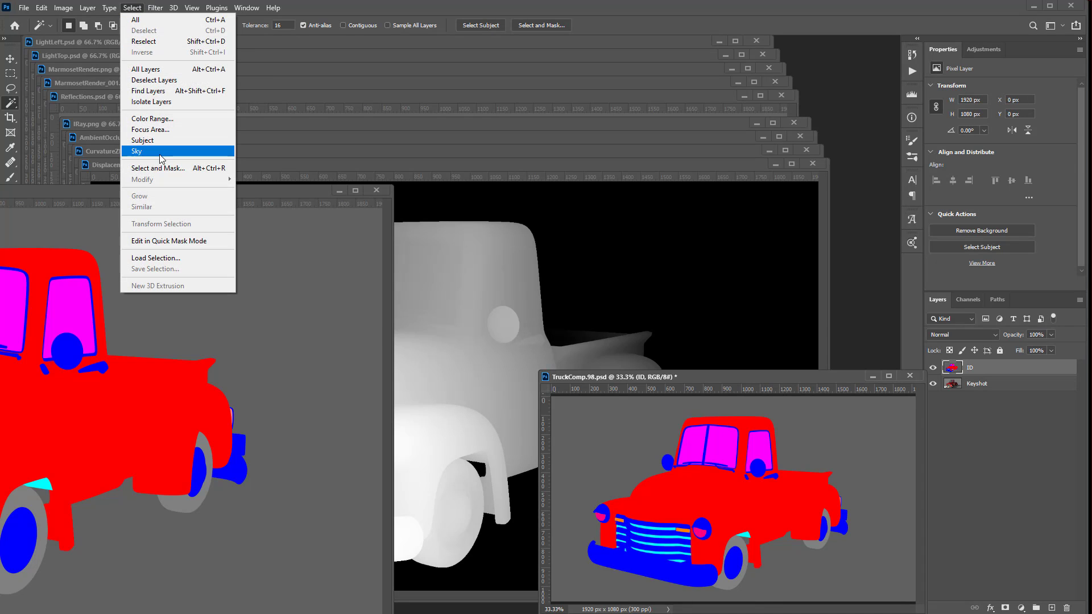
click(162, 120)
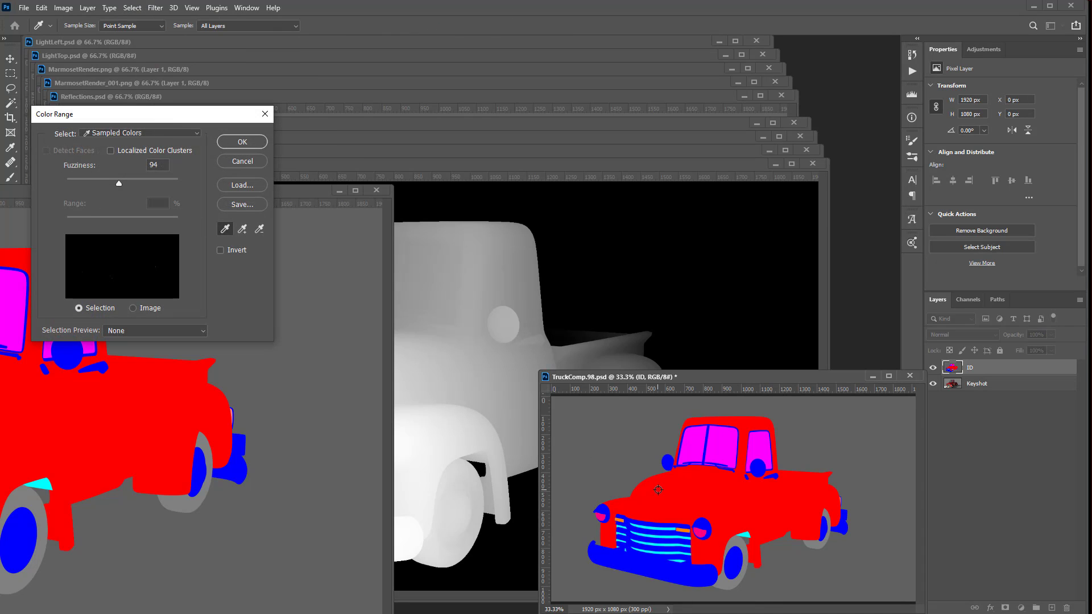
click(698, 482)
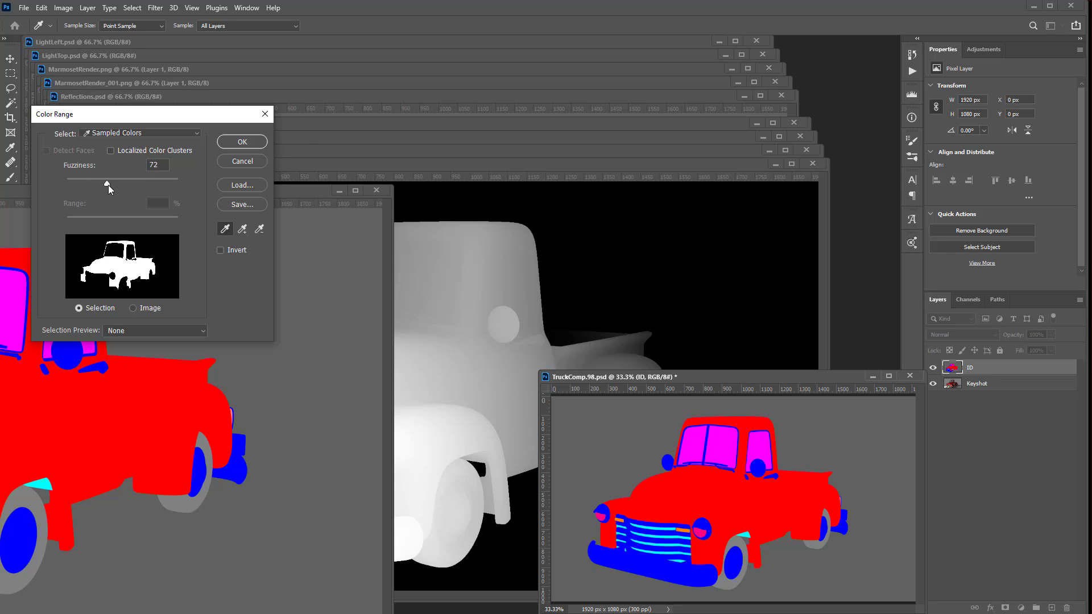
click(242, 161)
key(w)
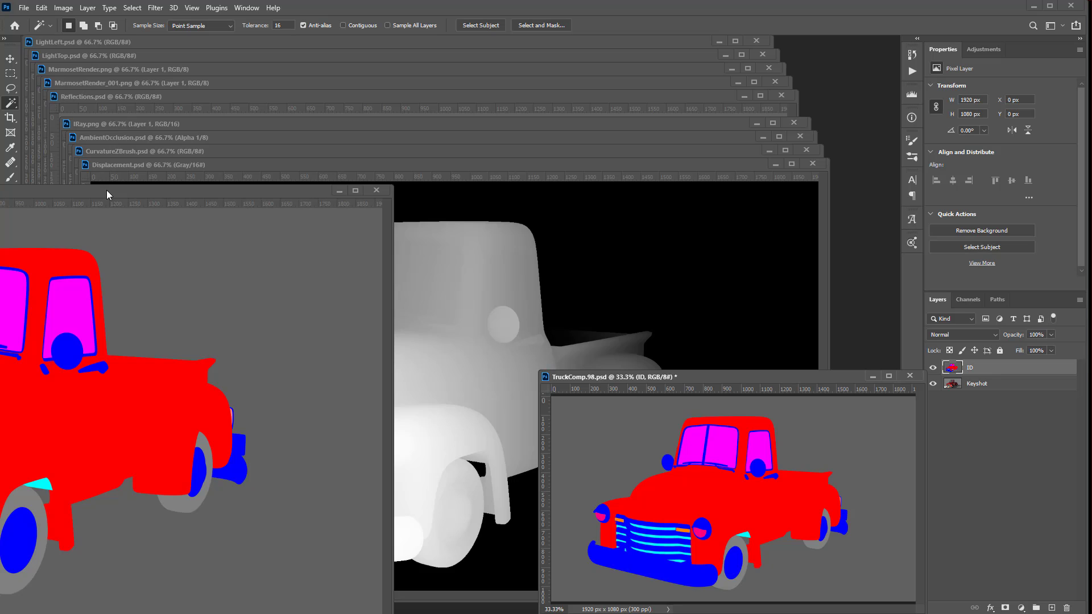
Close the ID map document and copy the Displacement.psd image into a new alpha channel of TruckComp.98.psd.
click(375, 191)
click(388, 167)
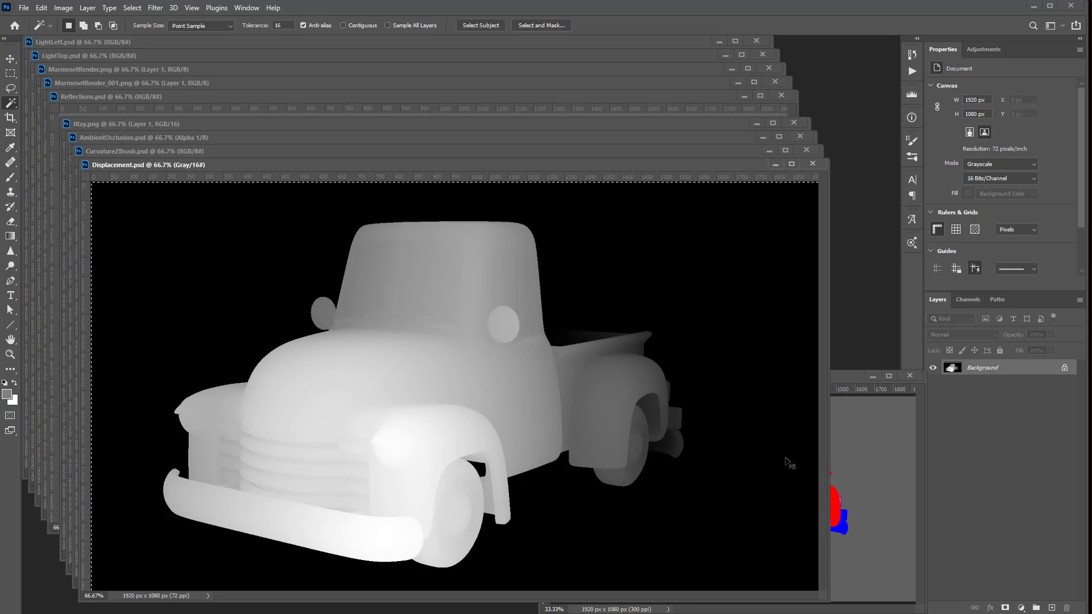
click(848, 376)
click(970, 299)
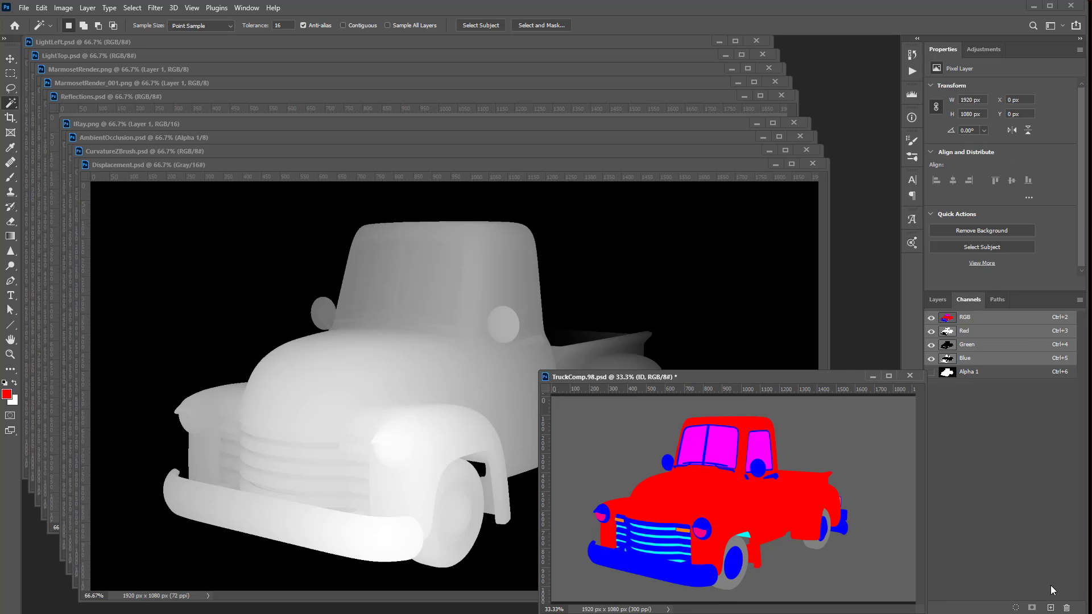
click(1051, 608)
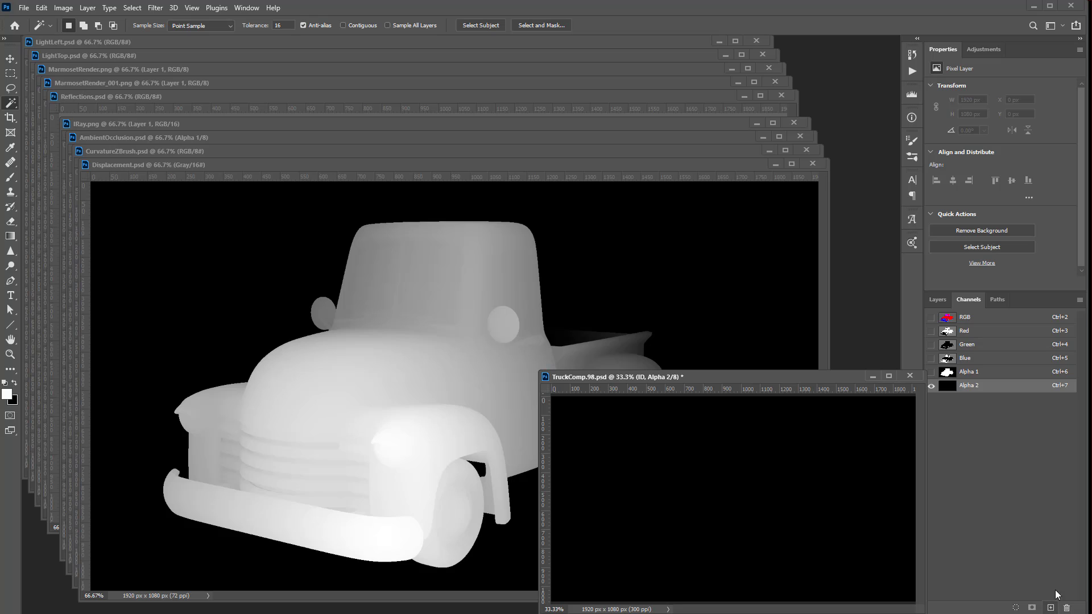
key(ctrl+v)
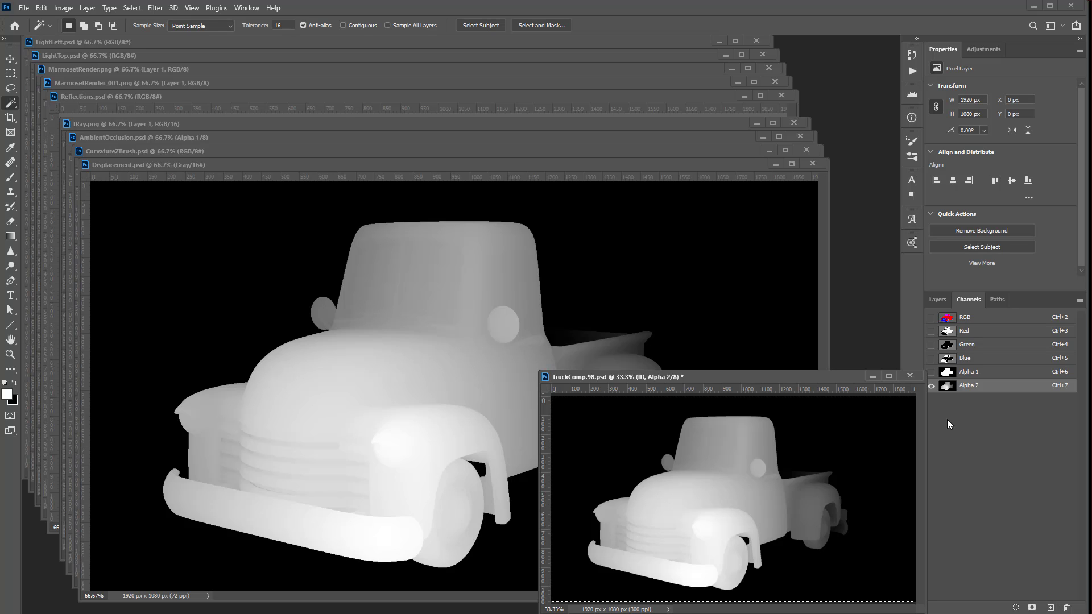
Close Displacement.psd and copy the CurvatureZBrush.psd image into another new alpha channel of TruckComp.98.psd.
click(434, 164)
key(ctrl+a)
click(812, 163)
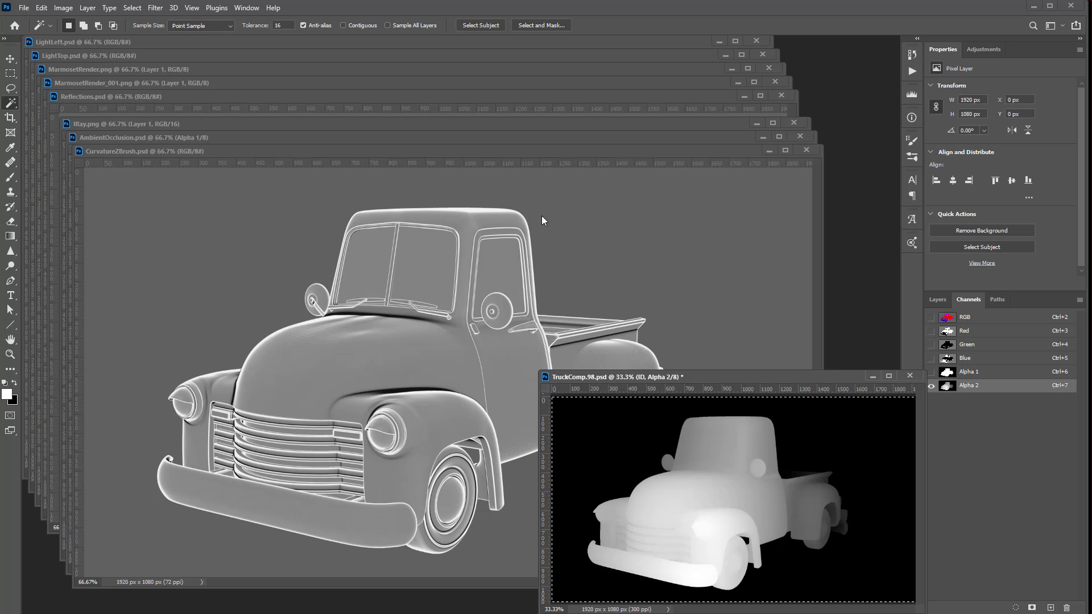
click(358, 152)
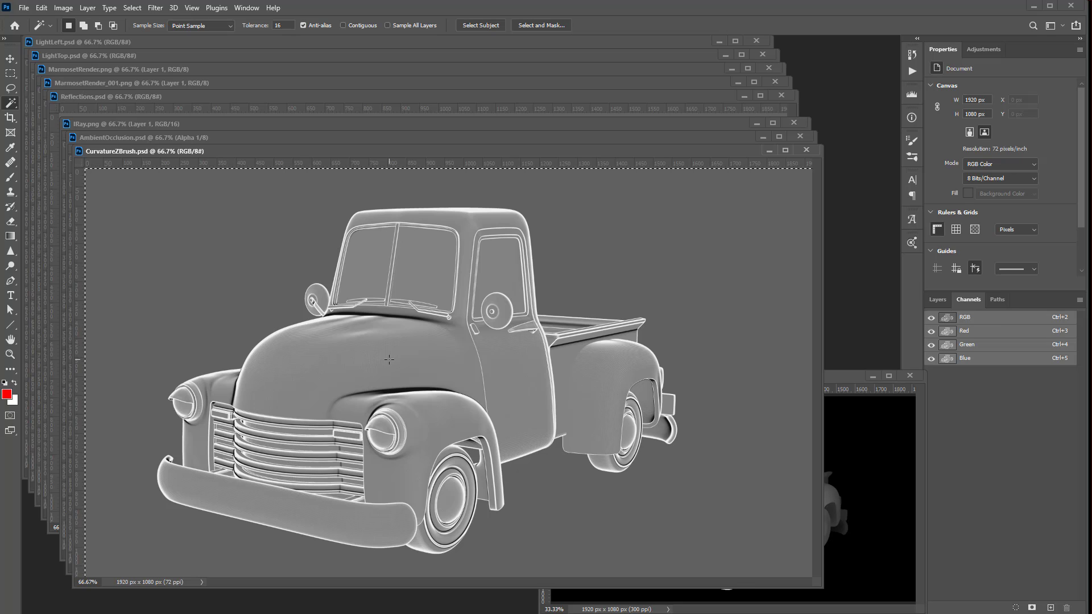
click(828, 375)
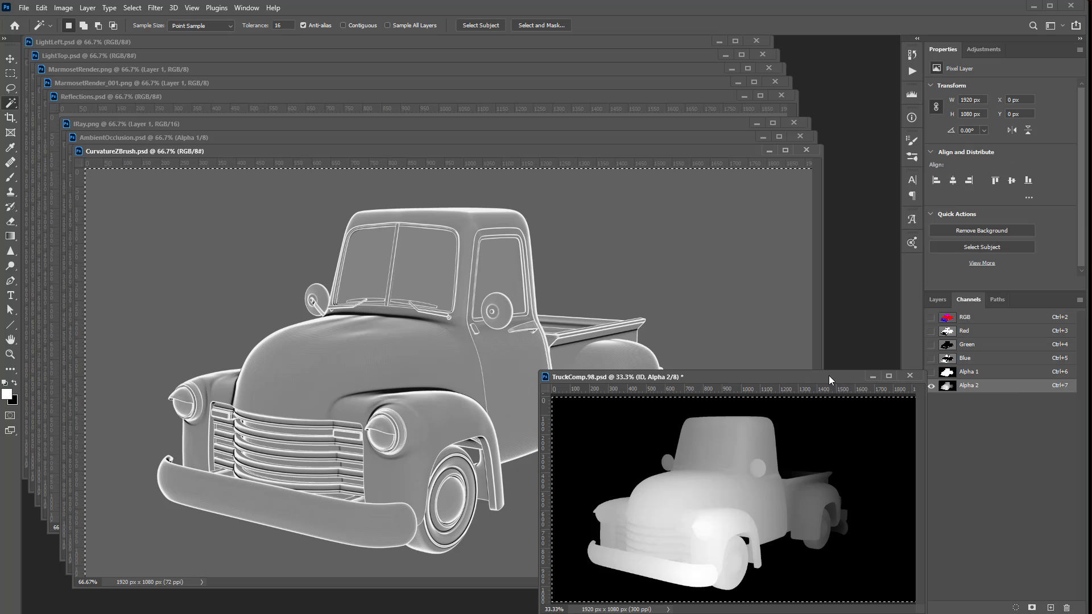
click(1051, 608)
key(ctrl+v)
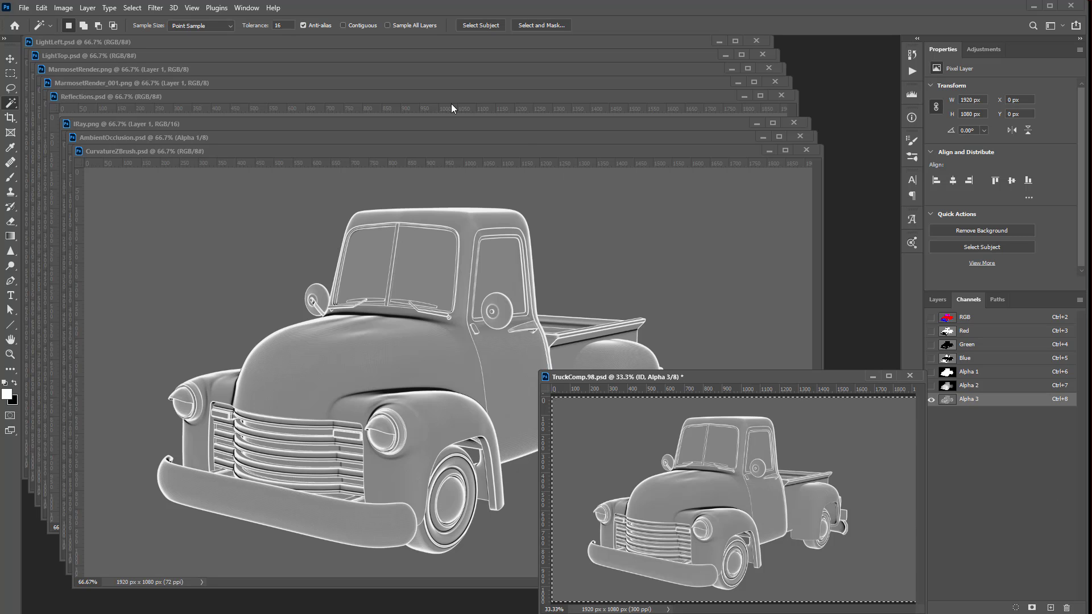
Close CurvatureZBrush.psd and copy the AmbientOcclusion.psd image into TruckComp.98.psd as a new layer named AO above ID.
click(431, 151)
click(806, 151)
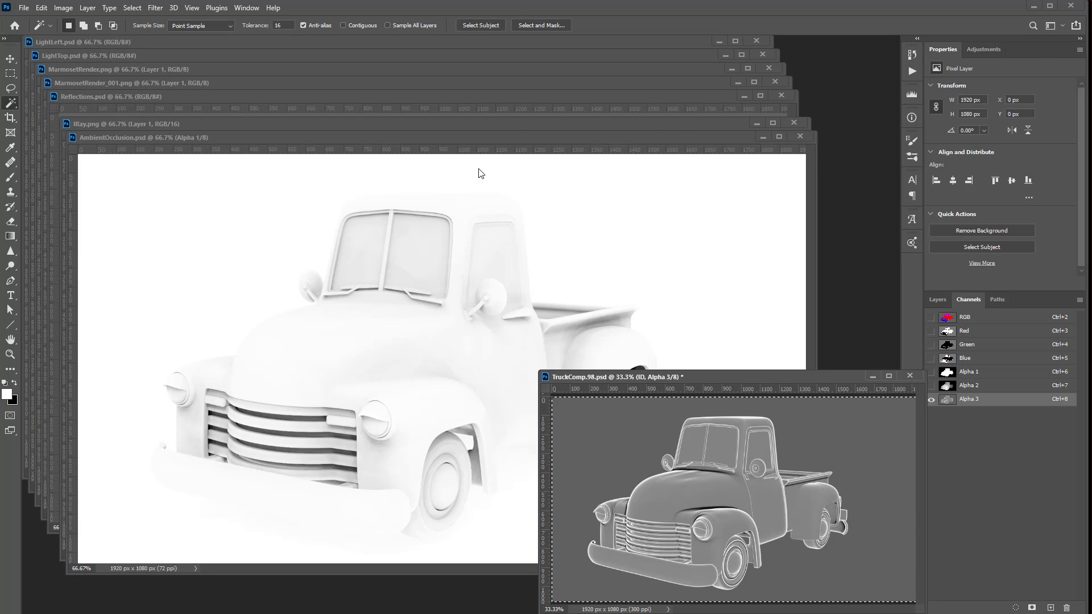
click(441, 150)
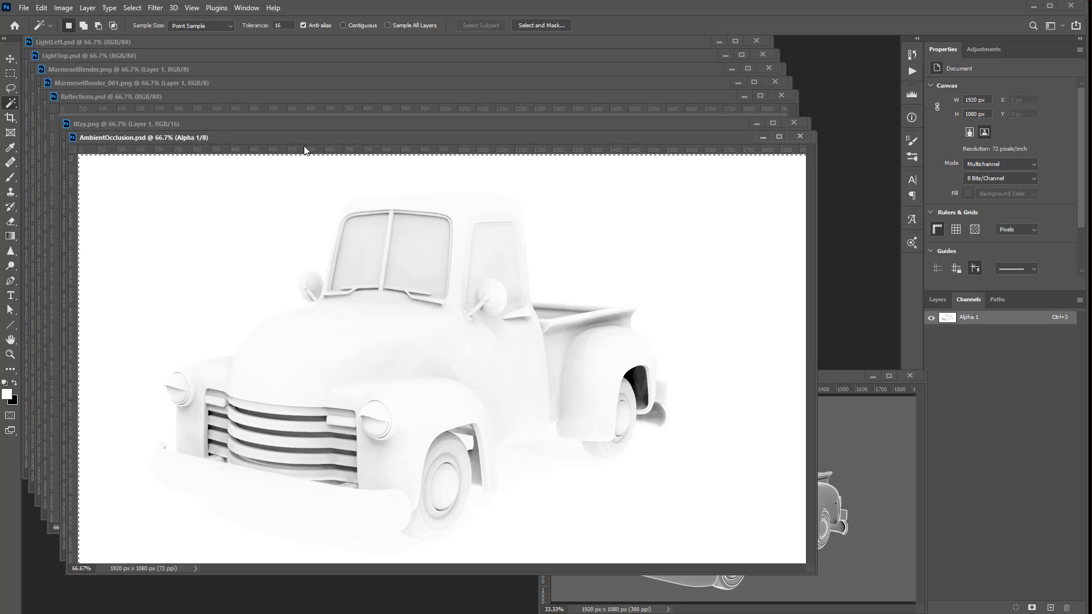
click(837, 381)
click(937, 300)
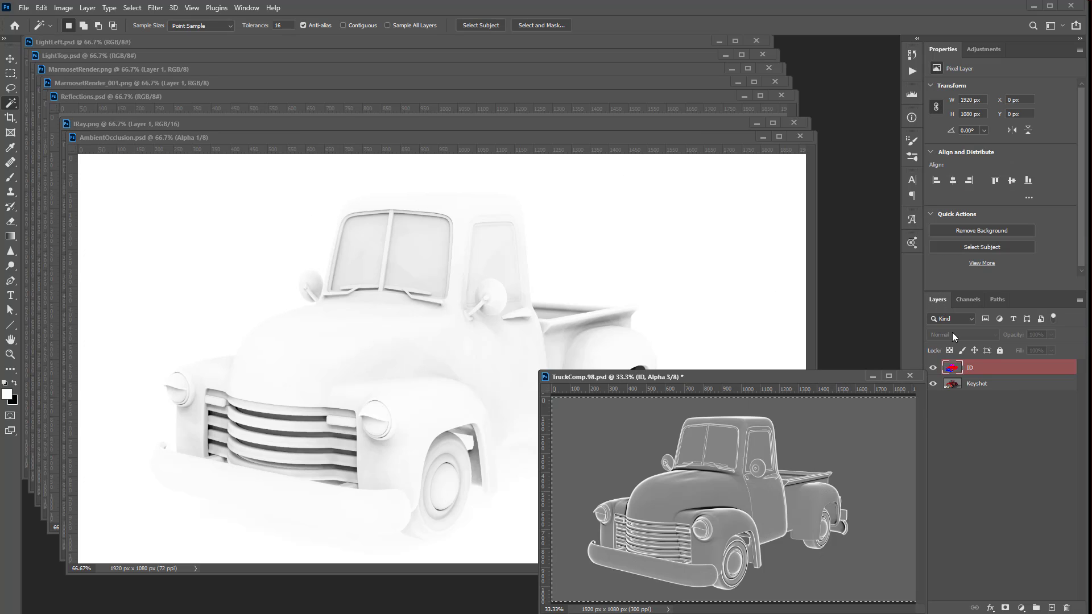
key(ctrl+2)
key(ctrl+v)
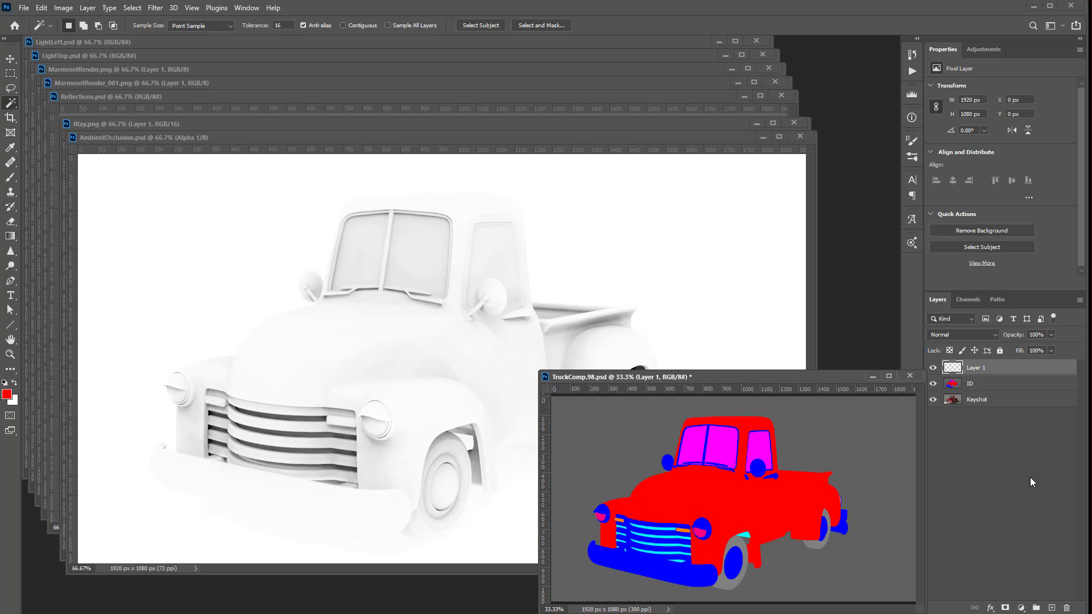
double_click(982, 369)
text(AO)
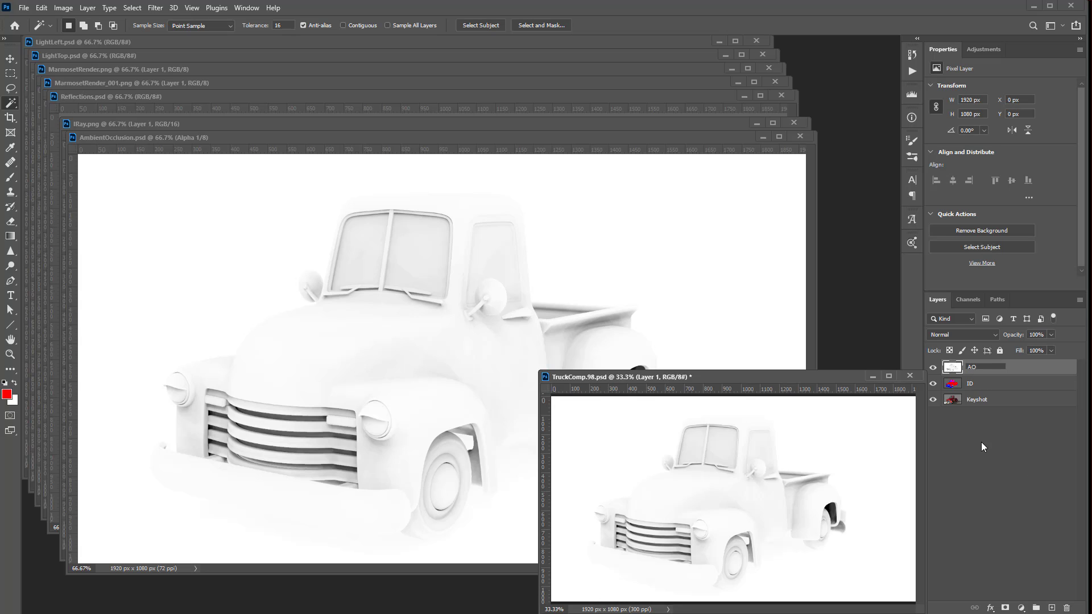
key(Return)
Set the AO layer's blend mode to Multiply and close AmbientOcclusion.psd.
click(945, 335)
click(945, 378)
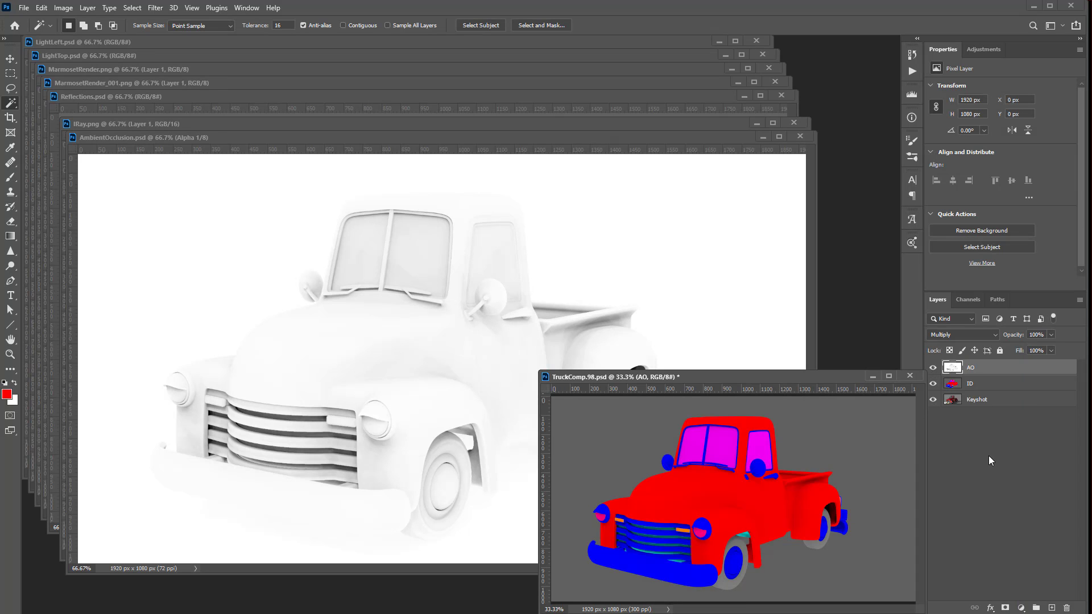
click(602, 141)
key(ctrl+w)
Copy the IRay.png truck layer into TruckComp.98.psd above AO, accepting the bit-depth conversion, and close IRay.png.
click(493, 123)
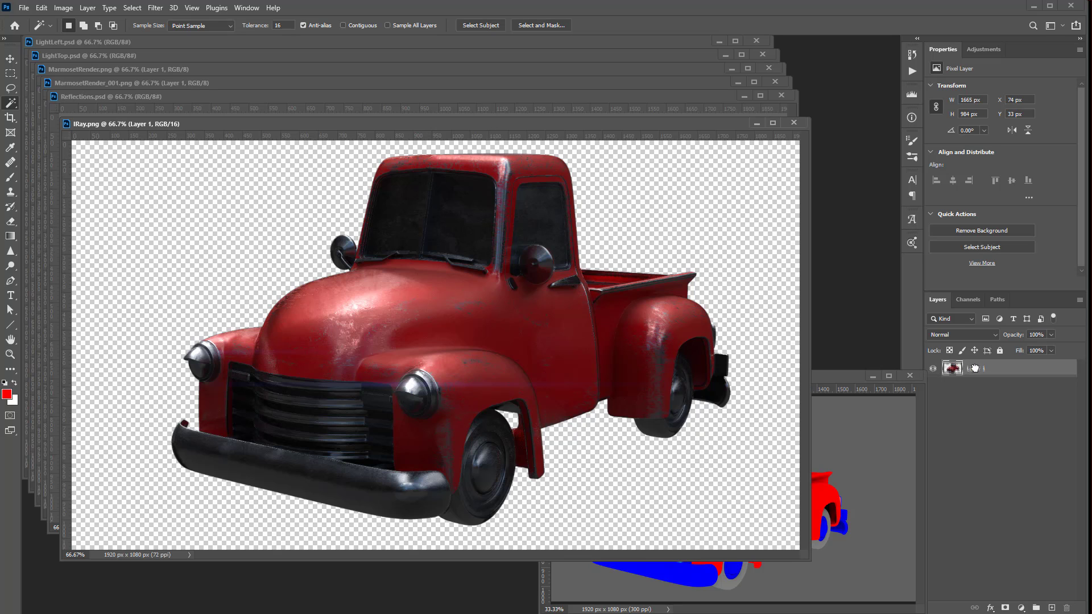
drag(974, 369, 831, 463)
click(531, 242)
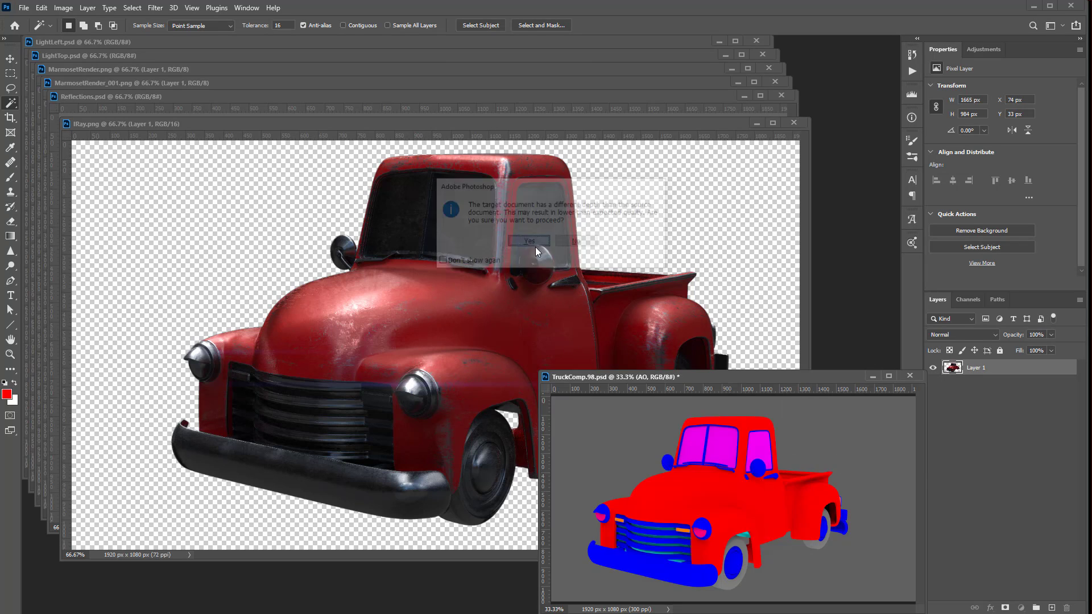
click(794, 123)
Move the pasted red truck render roughly over the ID truck in full-screen view and set its opacity to 30%.
drag(803, 377, 697, 293)
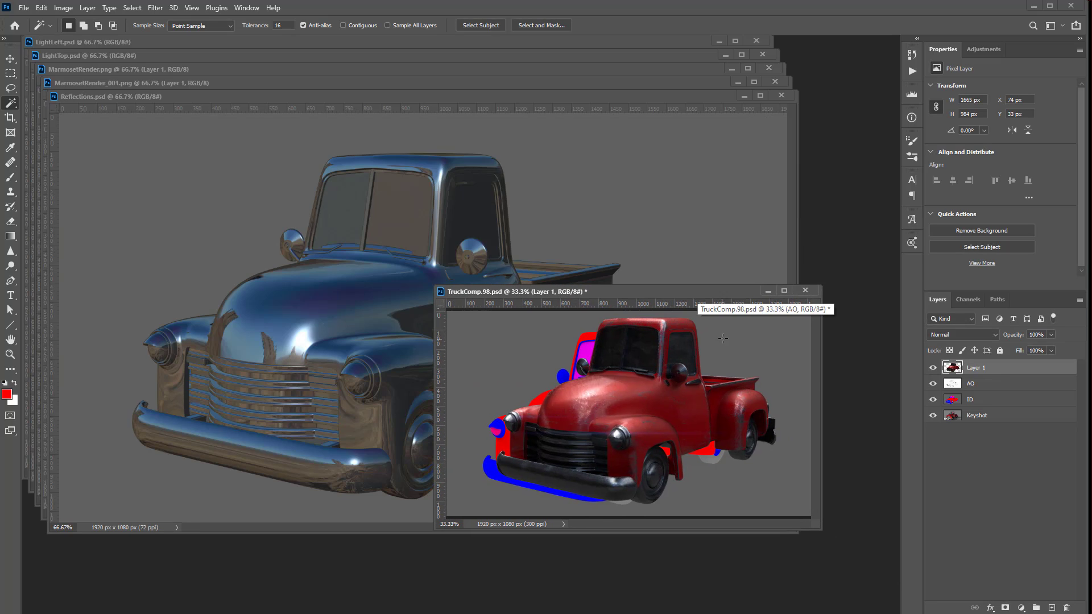
key(f)
key(f)
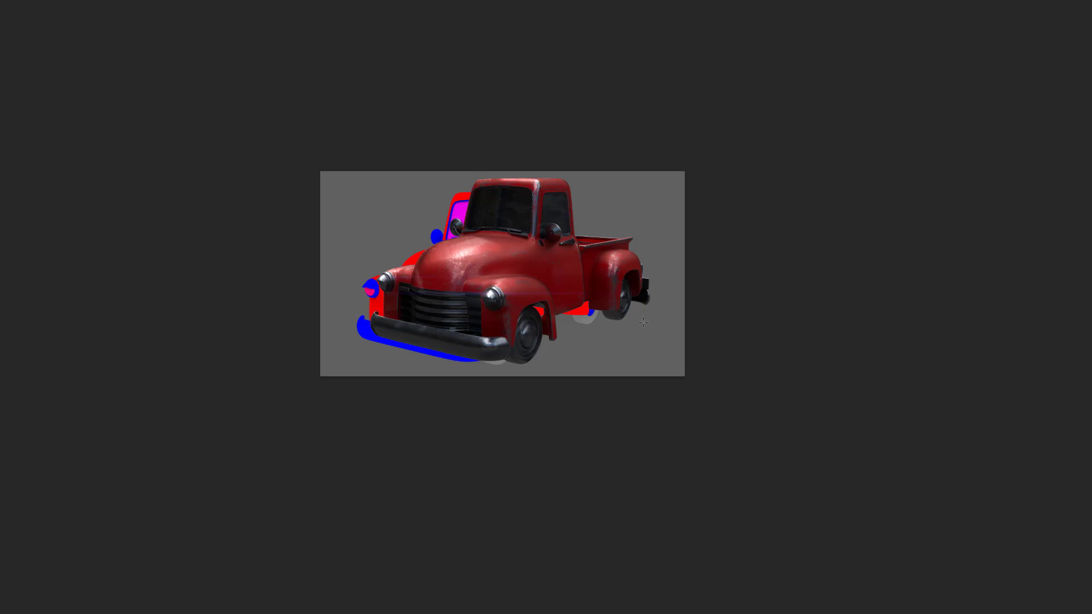
key(ctrl+plus)
key(ctrl+plus)
key(ctrl+plus)
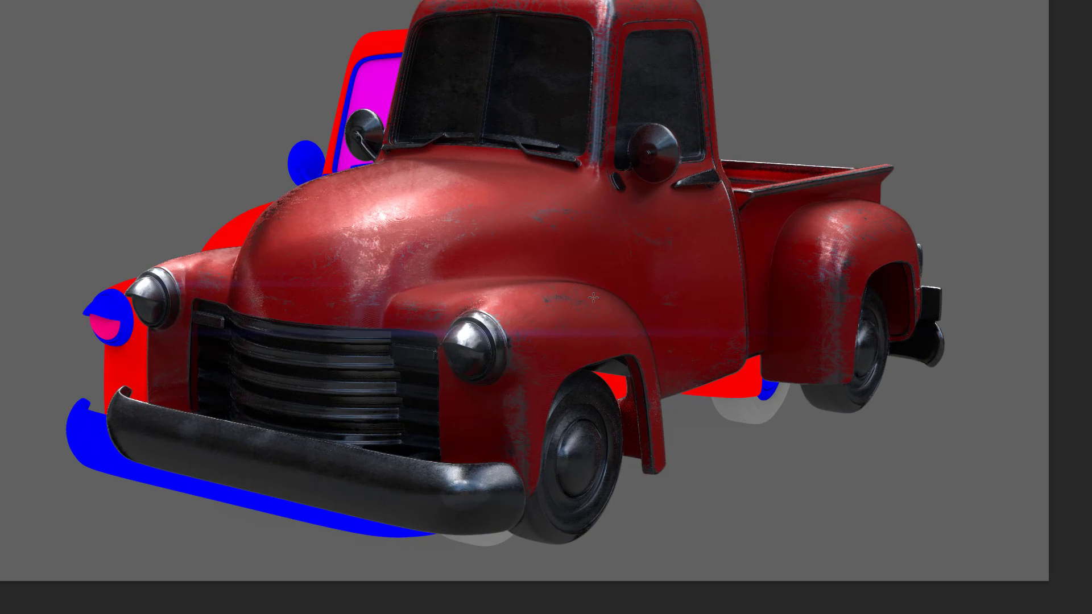
key(ctrl+t)
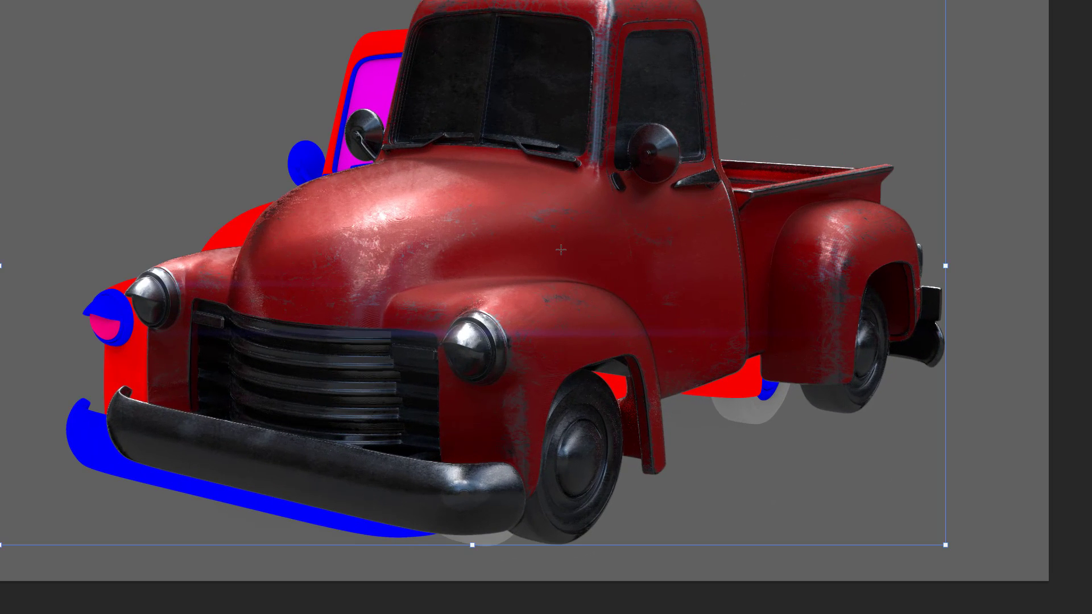
drag(565, 197, 500, 232)
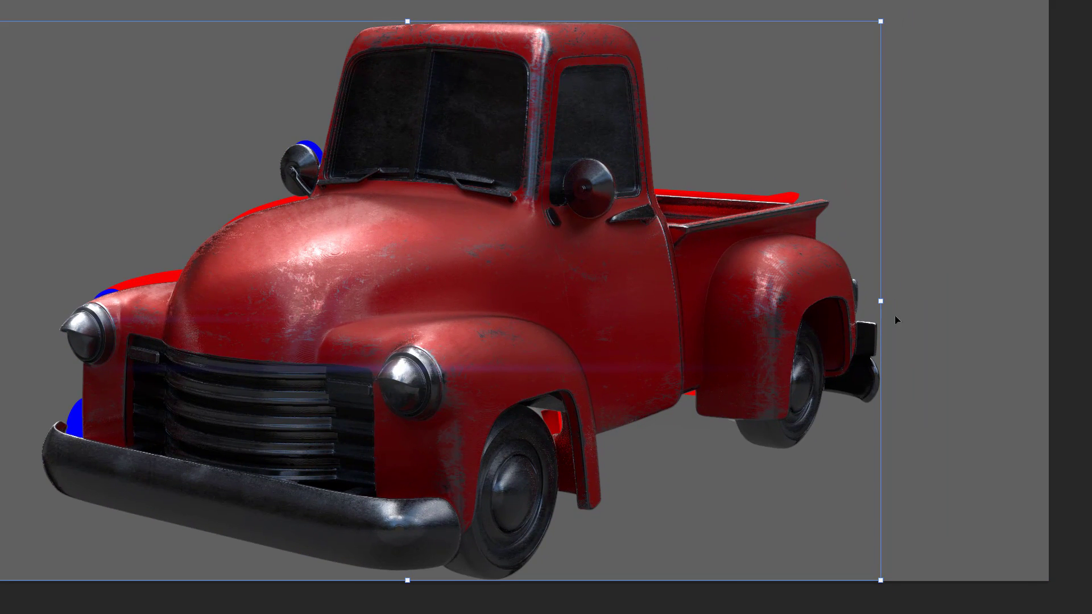
key(3)
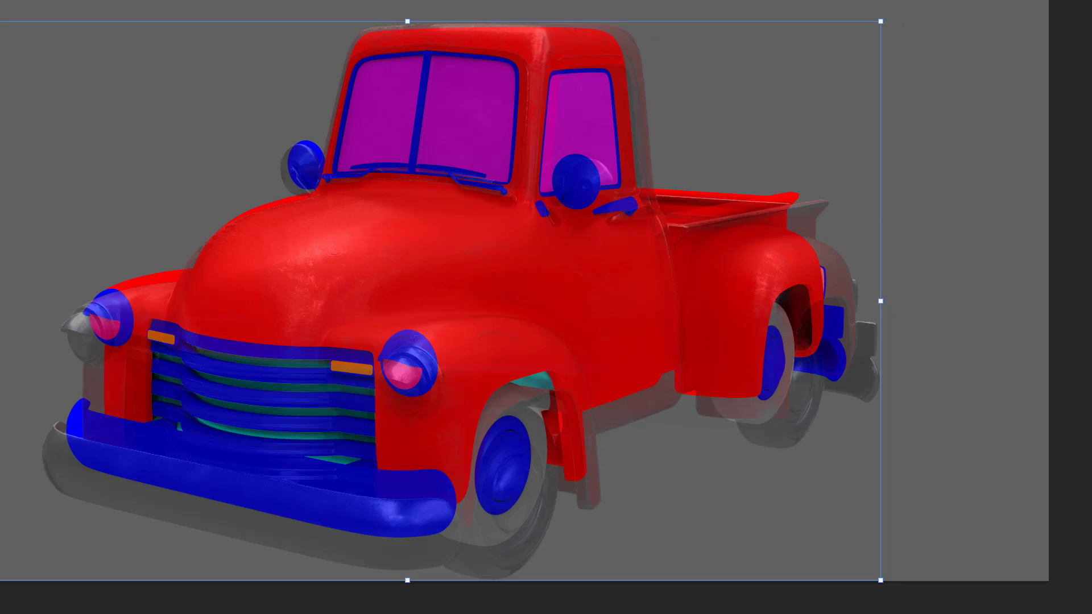
Scale and nudge the red truck render to 1552 × 916 px to match the ID truck's outline, and name its layer Iray.
mouse_move(551, 231)
mouse_down()
mouse_move(586, 224)
mouse_move(550, 217)
mouse_up()
drag(876, 8, 852, 39)
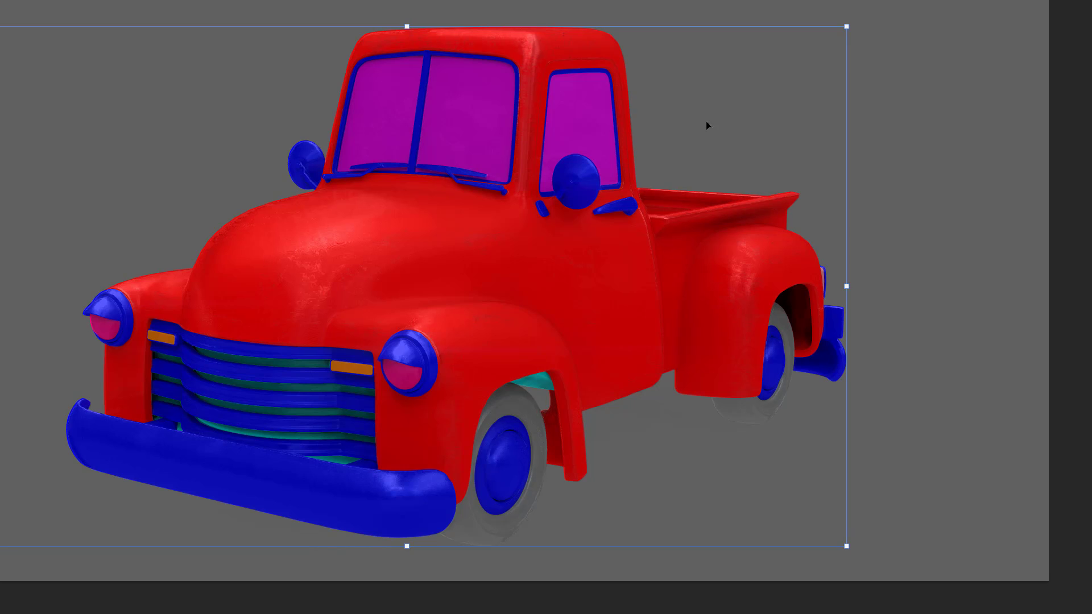
drag(849, 24, 848, 23)
drag(0, 26, 0, 25)
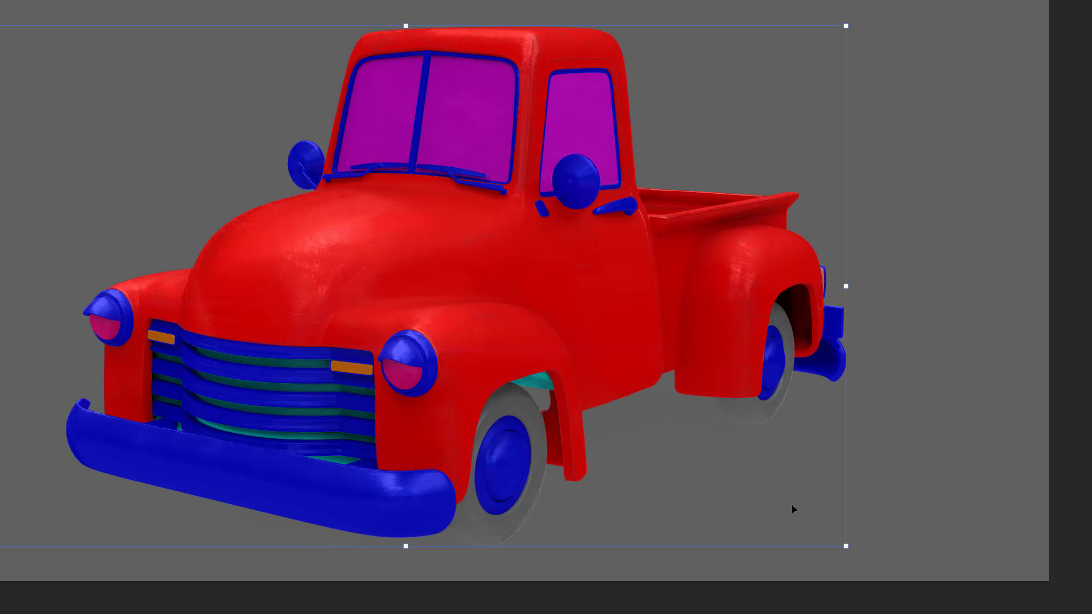
key(Return)
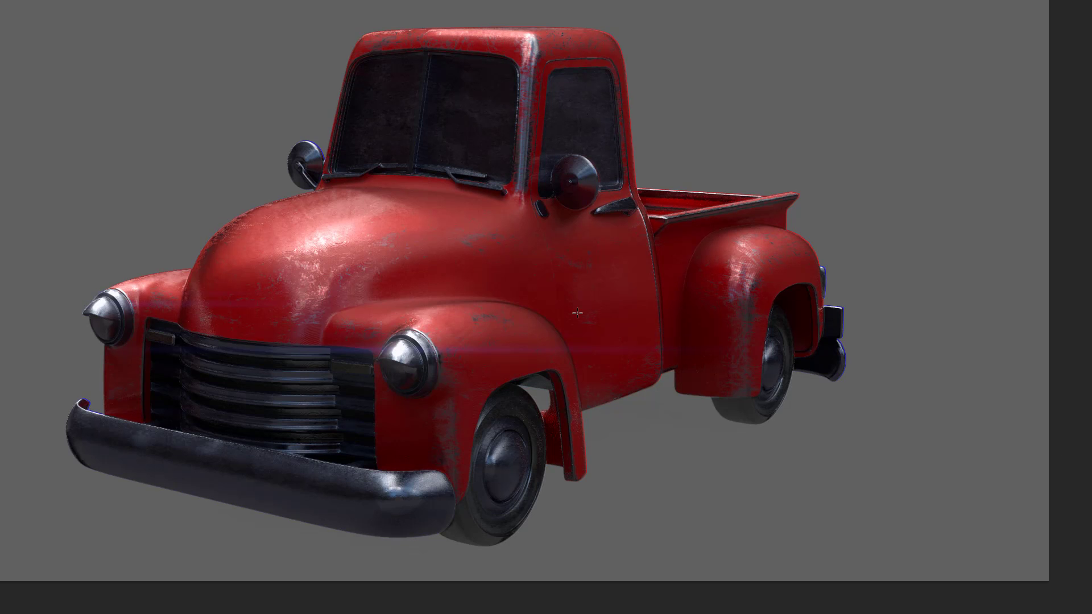
key(ctrl+t)
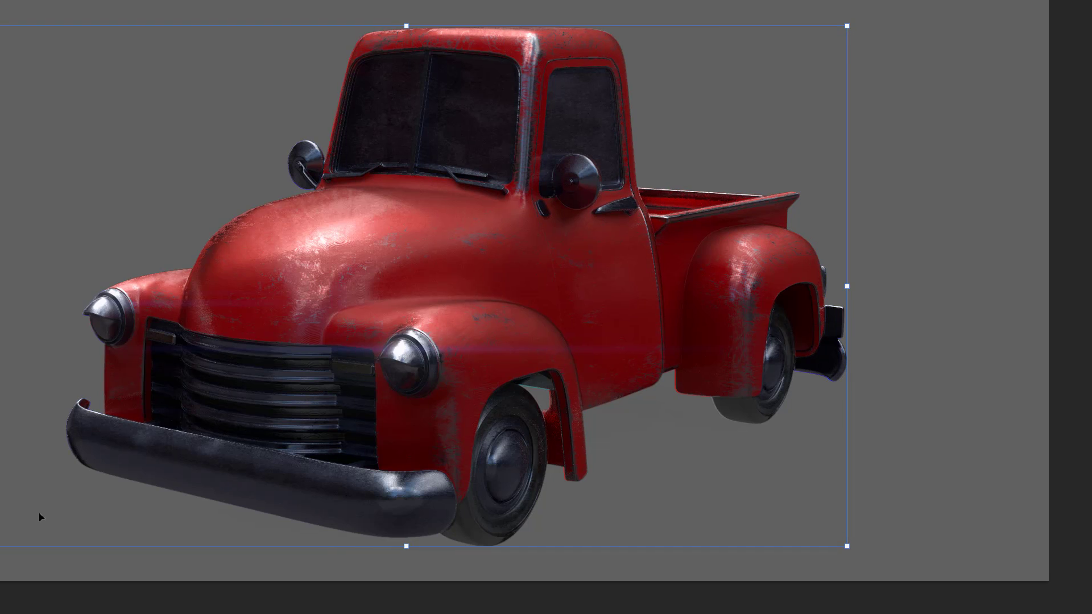
key(Return)
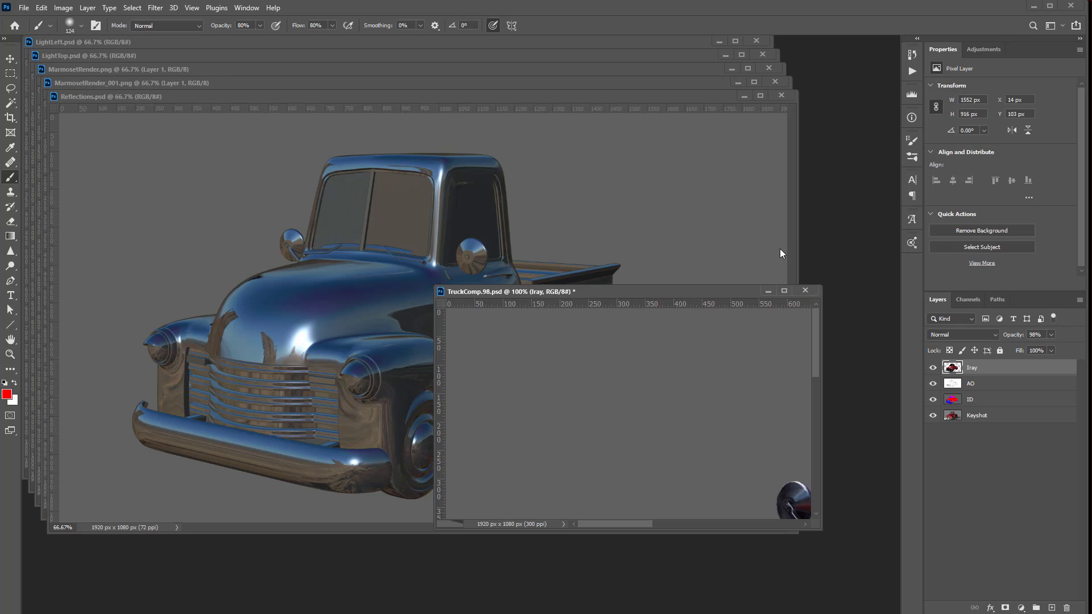
Copy the Reflections.psd image into TruckComp.98.psd as a new layer above Iray and name it Reflections.
key(ctrl+minus)
key(ctrl+minus)
key(ctrl+minus)
key(ctrl+minus)
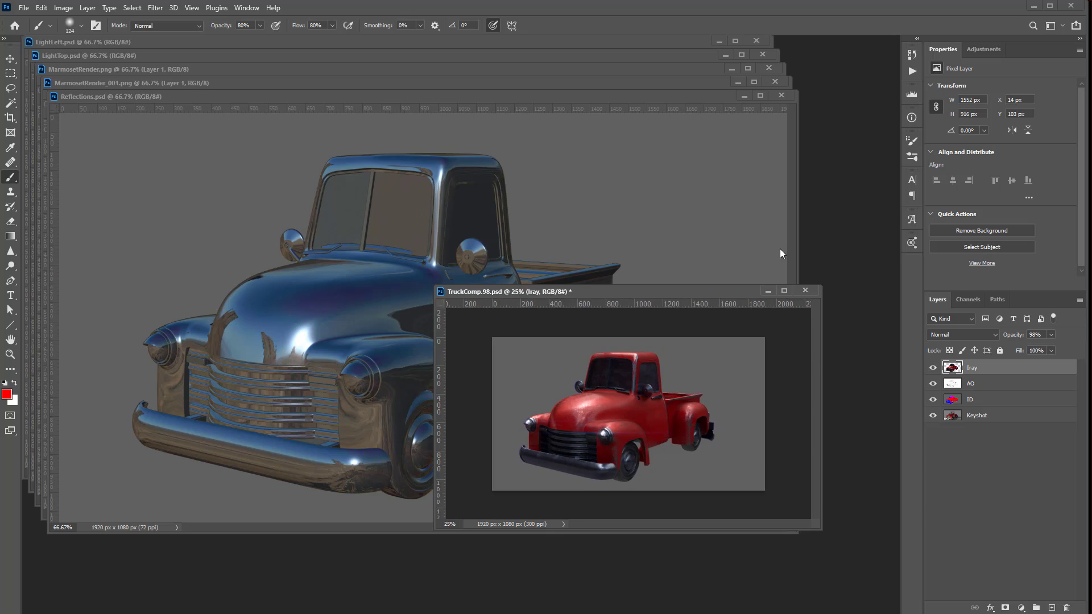
key(ctrl+plus)
click(493, 99)
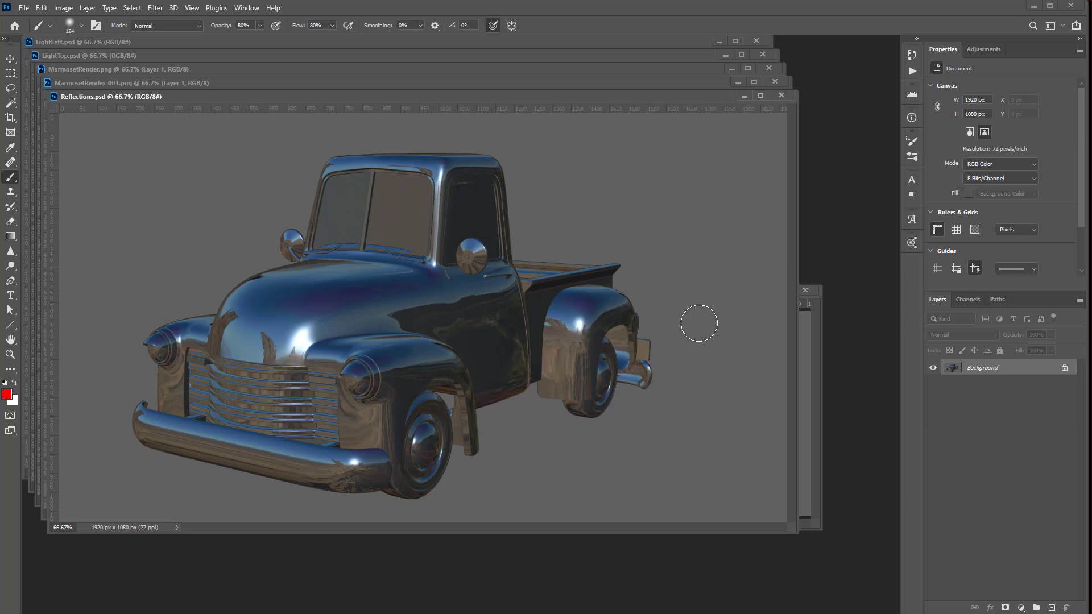
drag(551, 100, 151, 191)
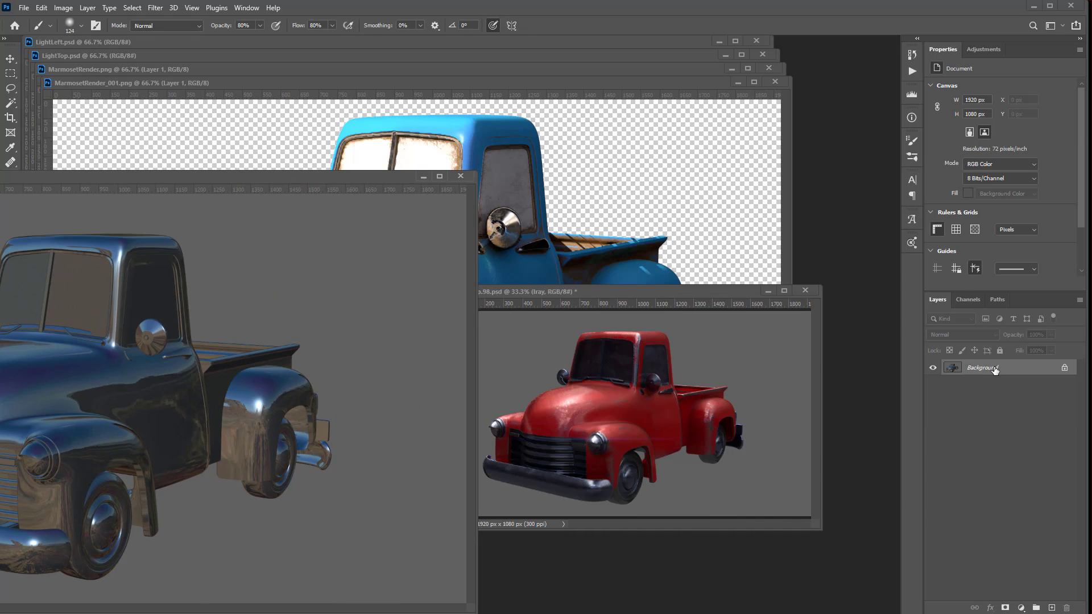
click(724, 405)
key(ctrl+v)
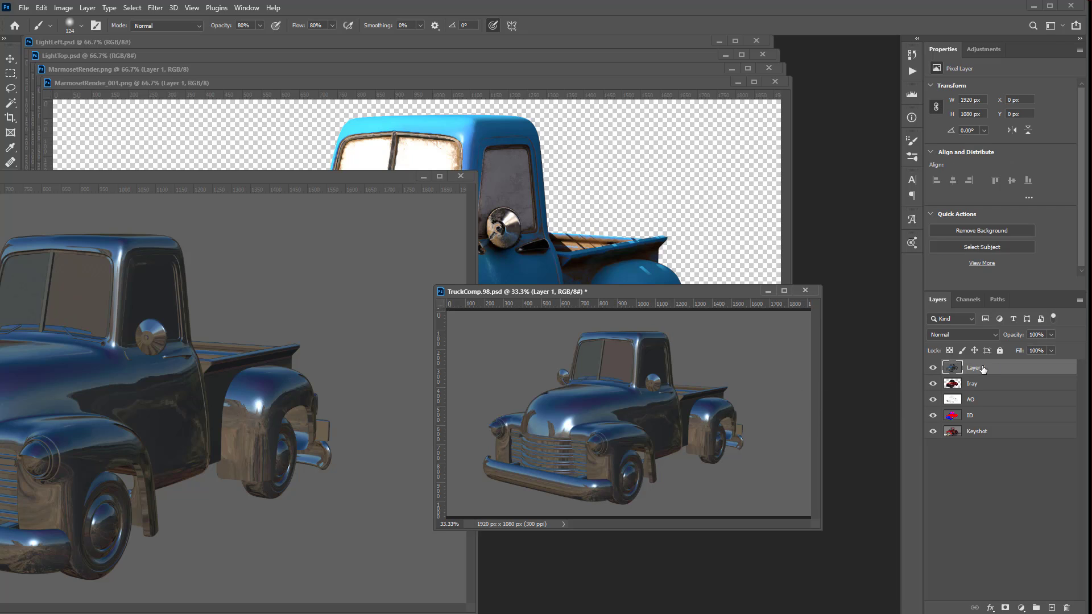
double_click(975, 368)
text(Reflections)
key(Return)
Close Reflections.psd and MarmosetRender.png, and copy the MarmosetRender_001.png truck layer into TruckComp.98.psd above Reflections.
click(468, 177)
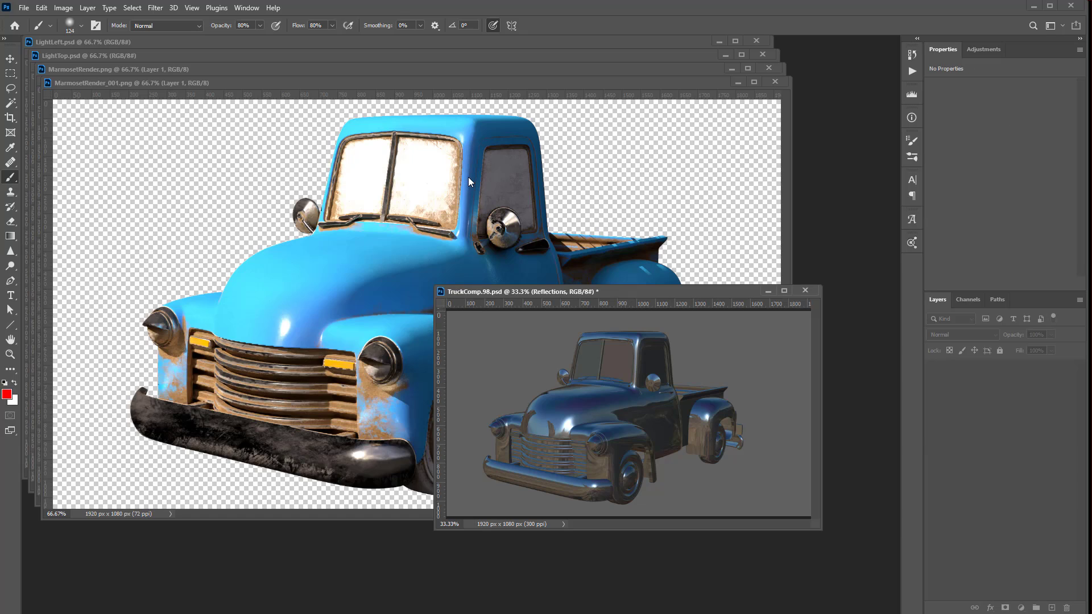
click(771, 67)
drag(718, 82, 671, 65)
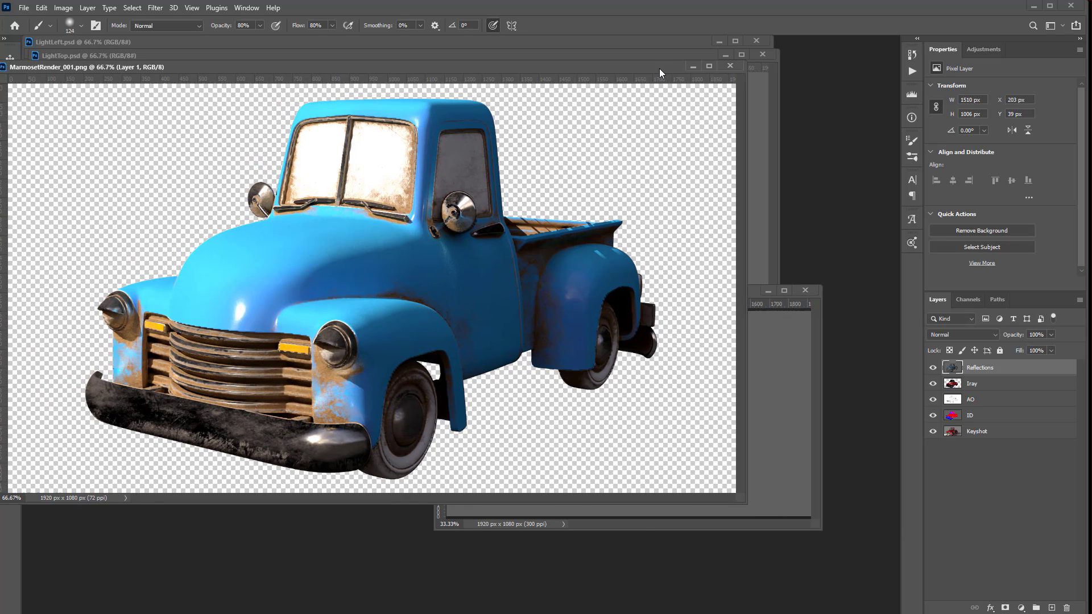
drag(961, 367, 747, 407)
Blend the blue truck layer in Difference mode in full-screen view, then move and scale it roughly onto the truck below.
key(f)
key(f)
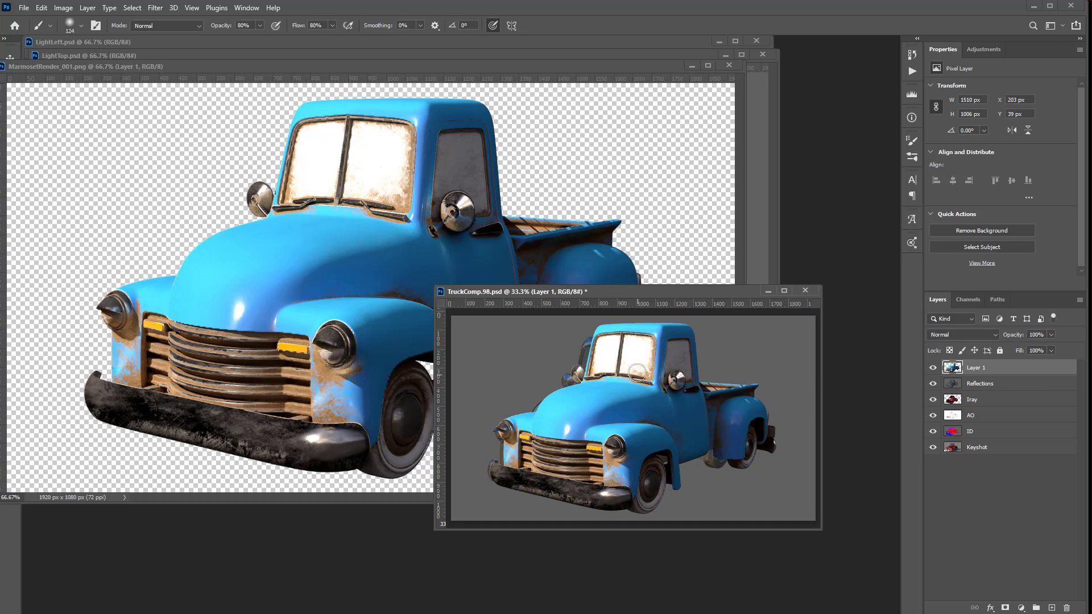
key(ctrl+plus)
key(ctrl+plus)
key(ctrl+plus)
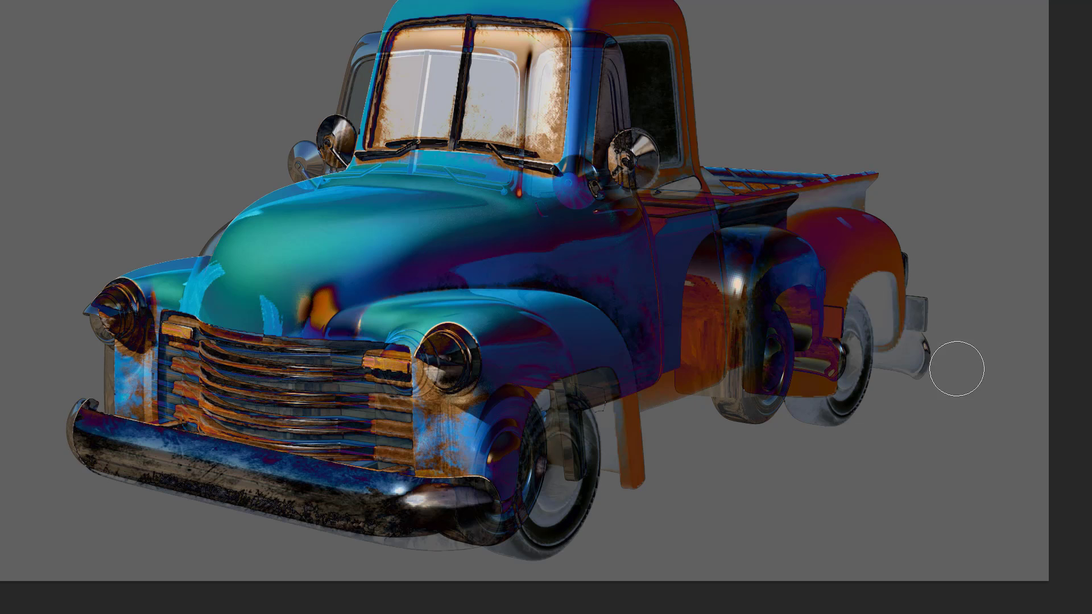
key(ctrl+t)
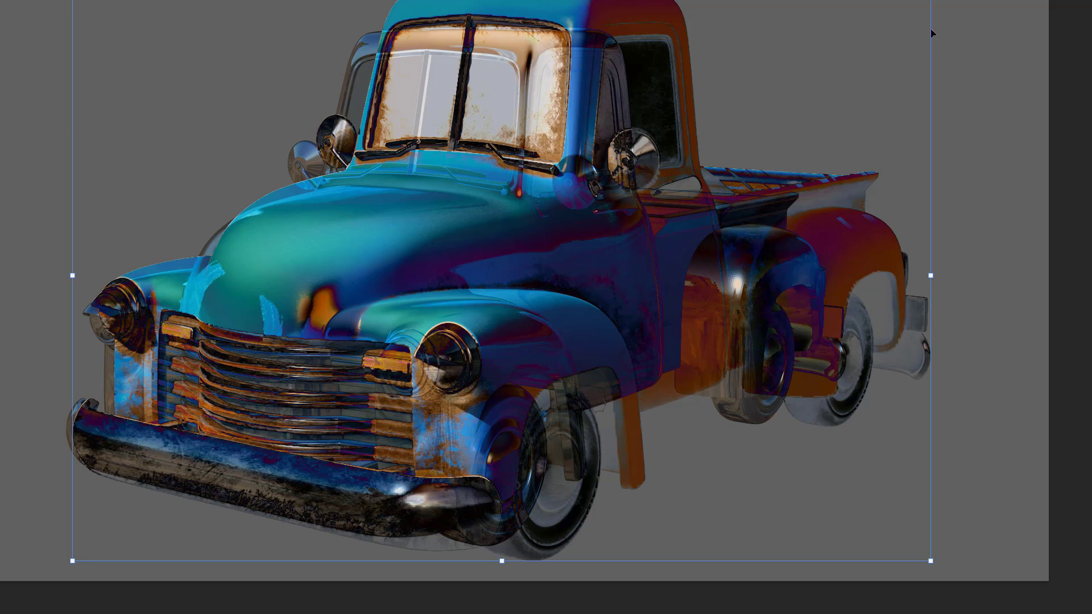
drag(909, 8, 814, 54)
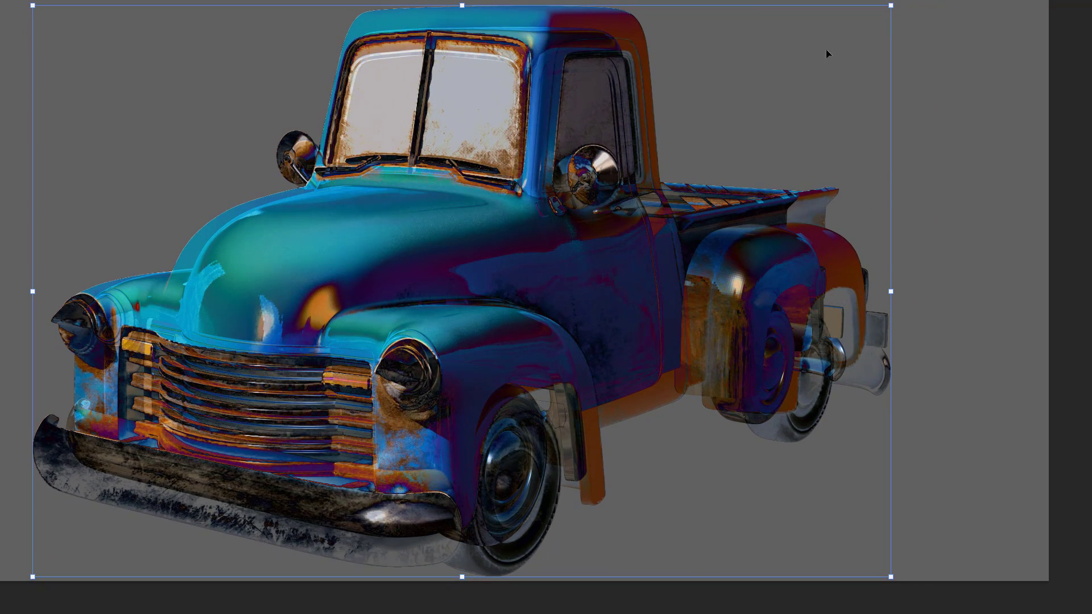
drag(890, 6, 853, 30)
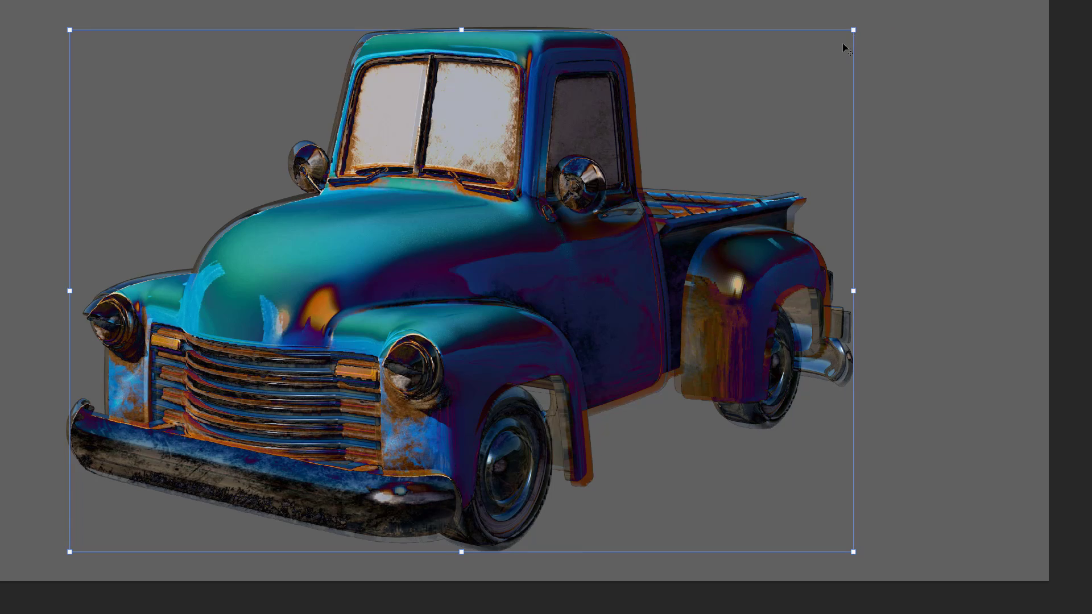
mouse_move(782, 79)
mouse_down()
mouse_move(766, 77)
mouse_move(776, 77)
mouse_up()
drag(847, 549, 844, 543)
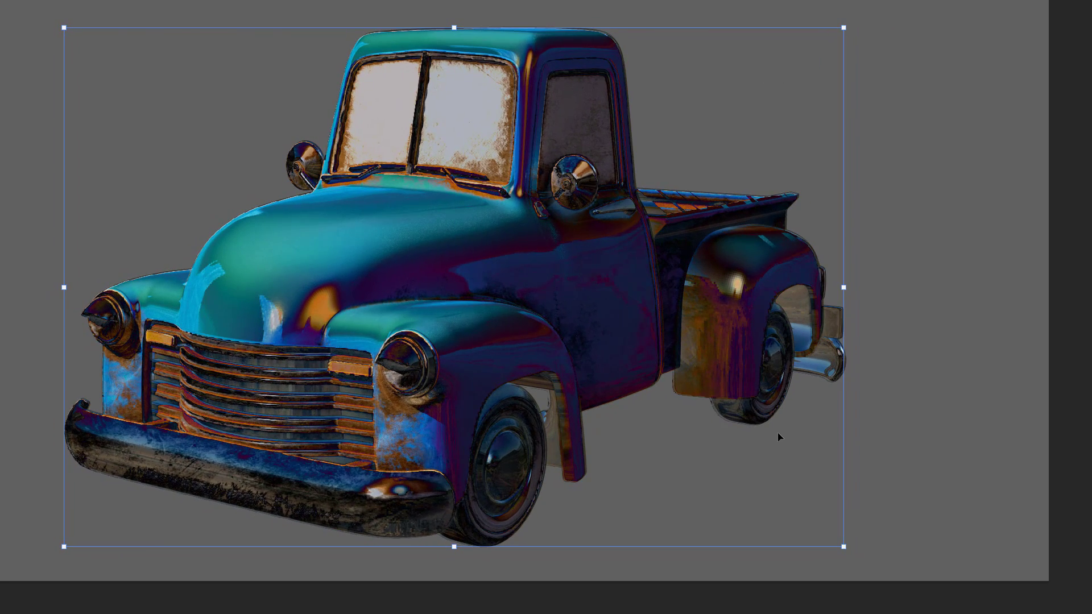
Fine-align the blue truck render at 1372 × 914 px, restore its Normal blending at 100% opacity, and name its layer Marmoset.
key(Right)
key(Right)
key(Up)
key(Right)
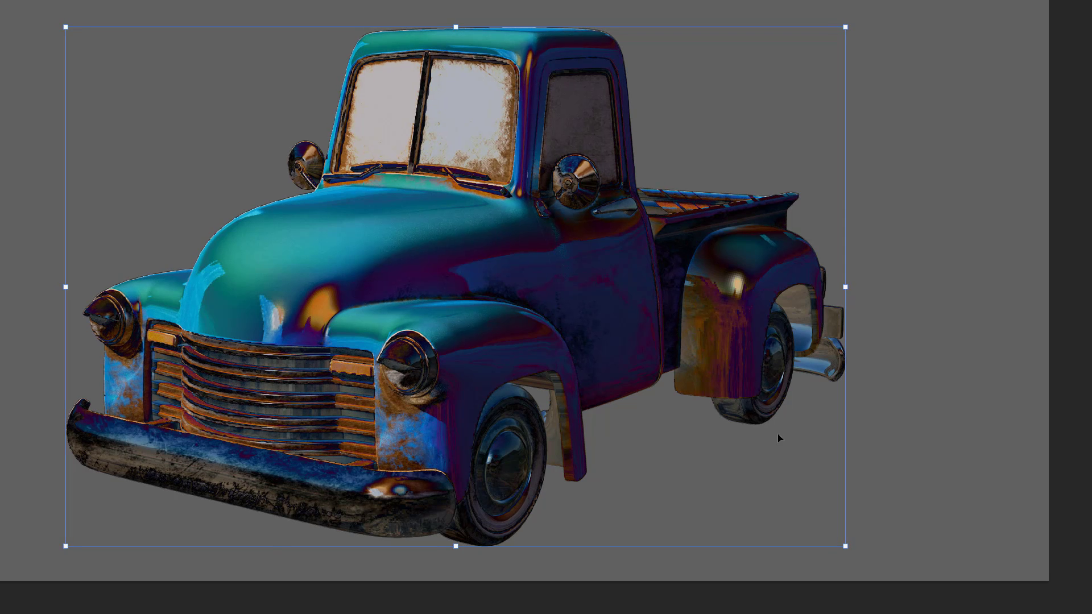
key(Up)
key(Down)
drag(67, 28, 65, 26)
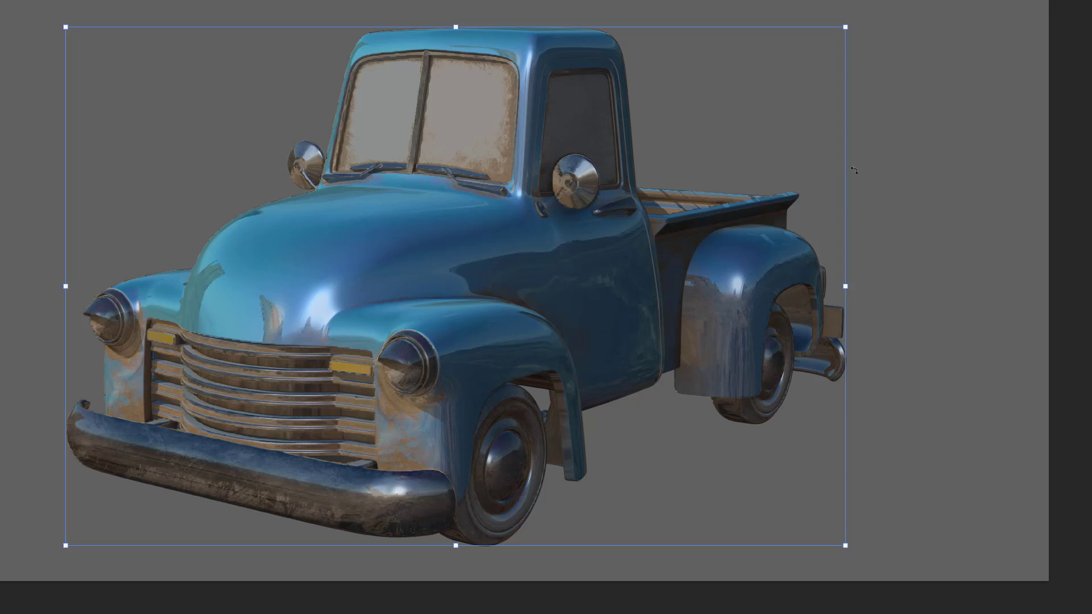
key(Return)
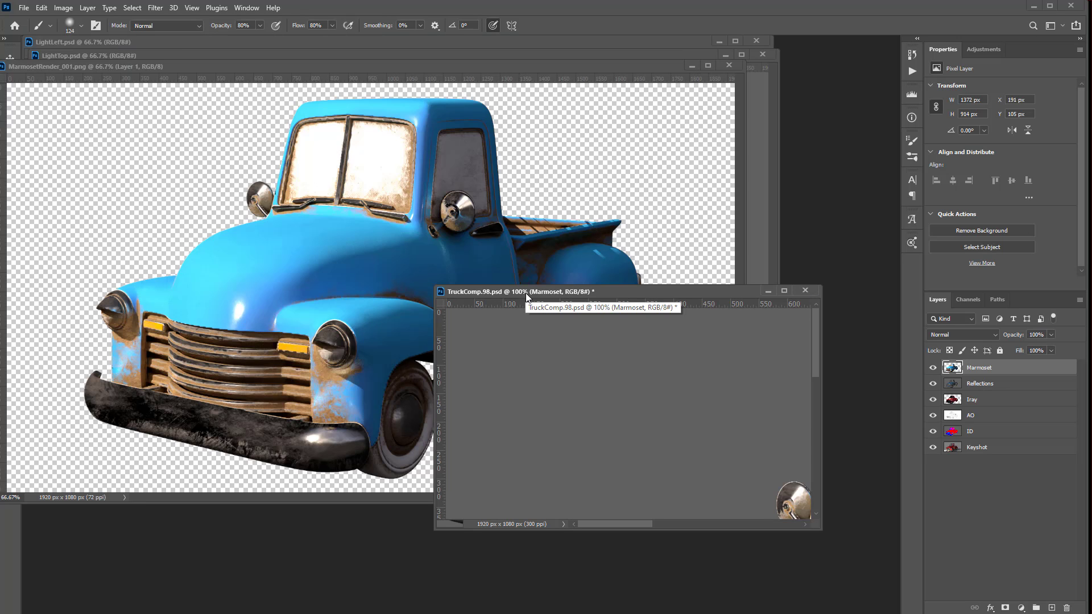
Return to the MarmosetRender_001.png document and close it.
key(ctrl+minus)
key(ctrl+minus)
key(ctrl+minus)
key(ctrl+minus)
click(265, 66)
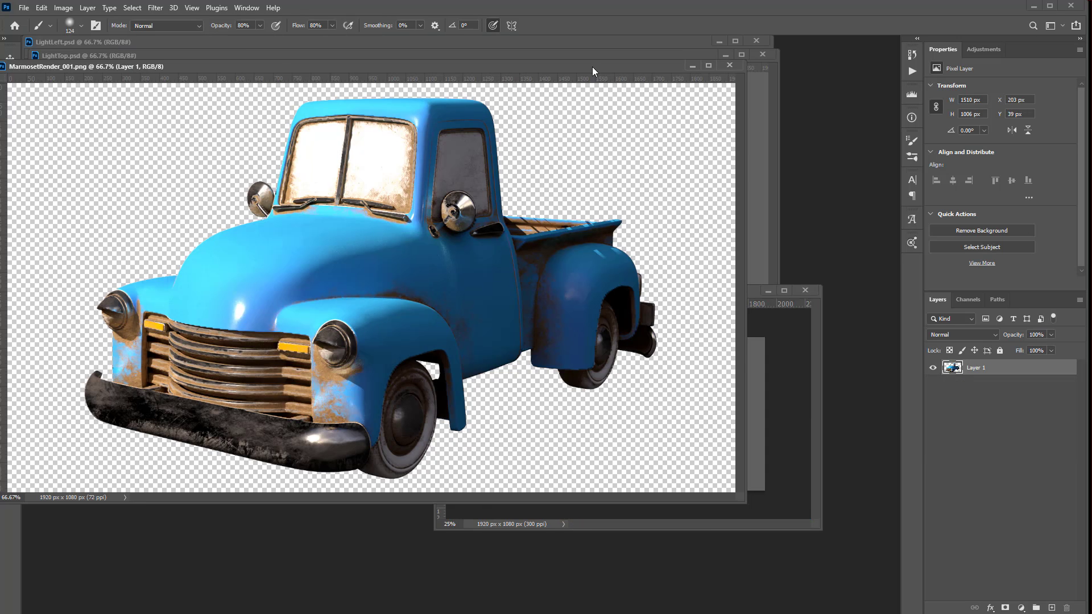
click(726, 65)
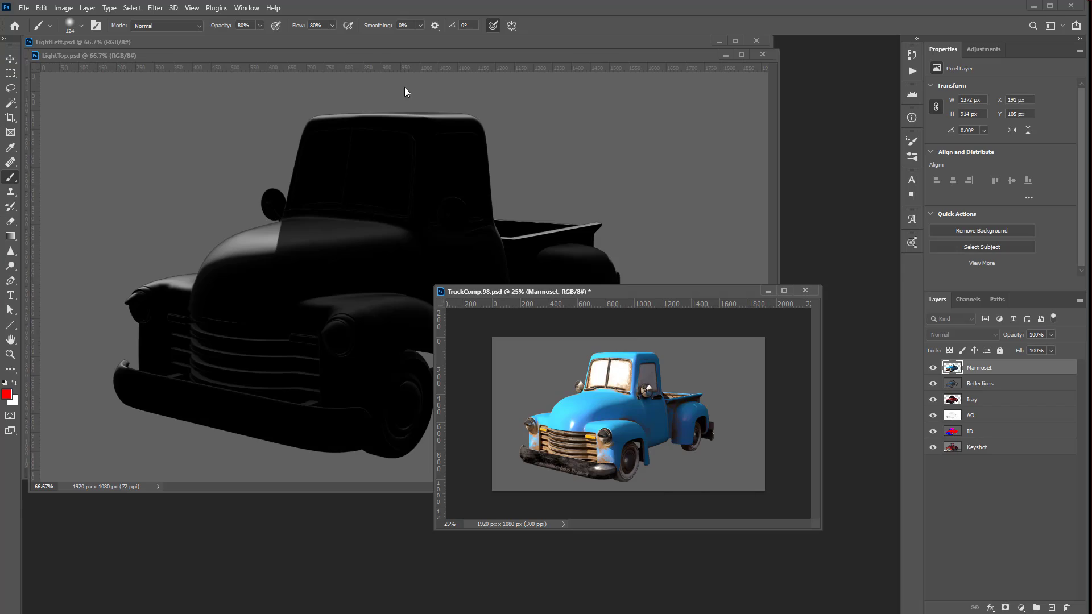
Copy the LightTop.psd image into TruckComp.98.psd above Marmoset, name the layer LightTOp, and close LightTop.psd.
click(388, 56)
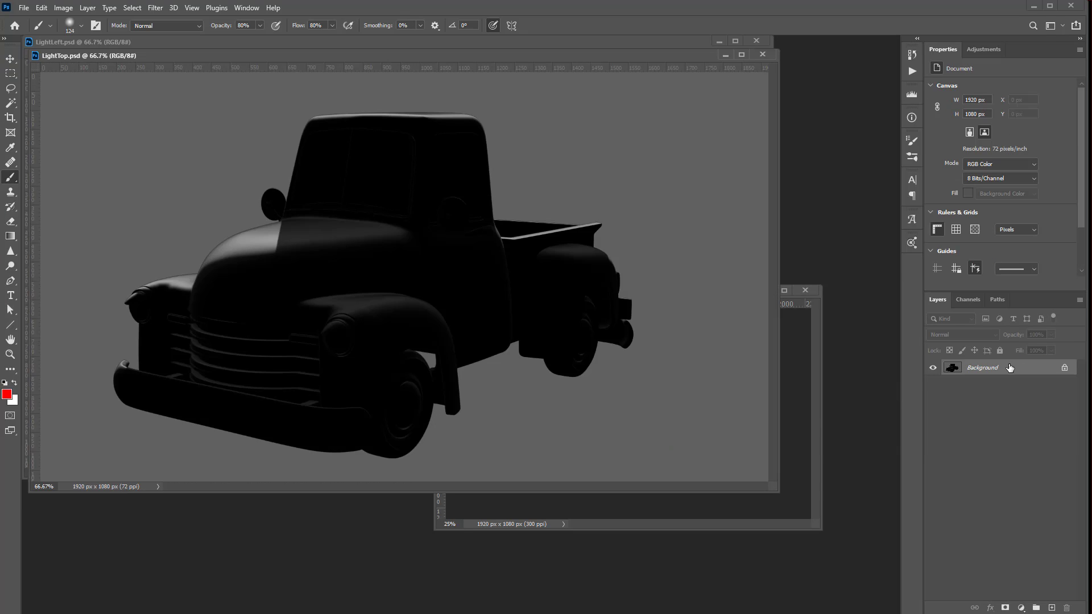
drag(1009, 368, 750, 501)
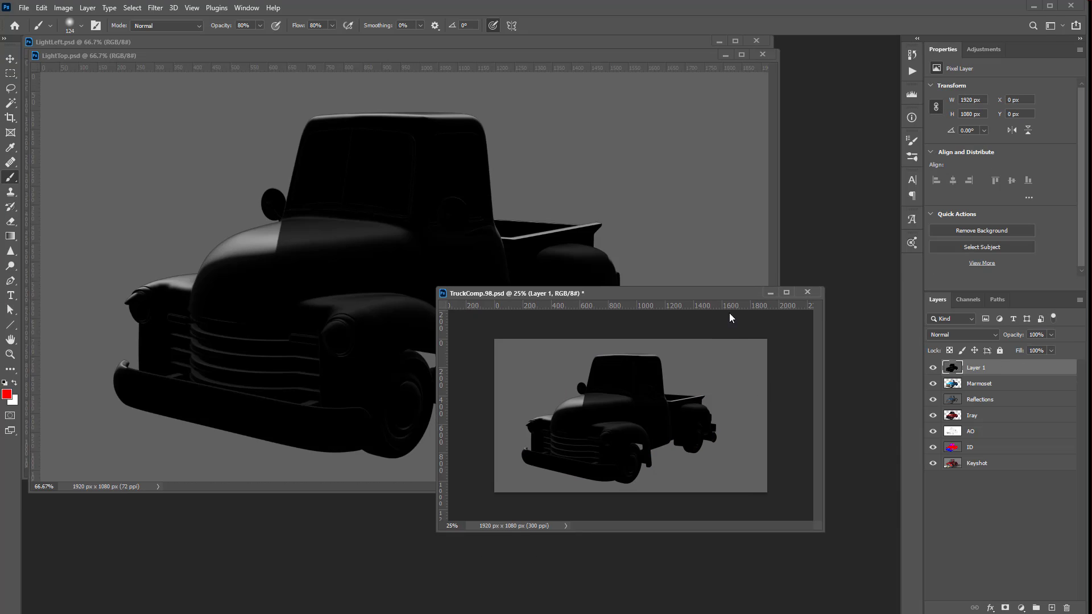
double_click(976, 367)
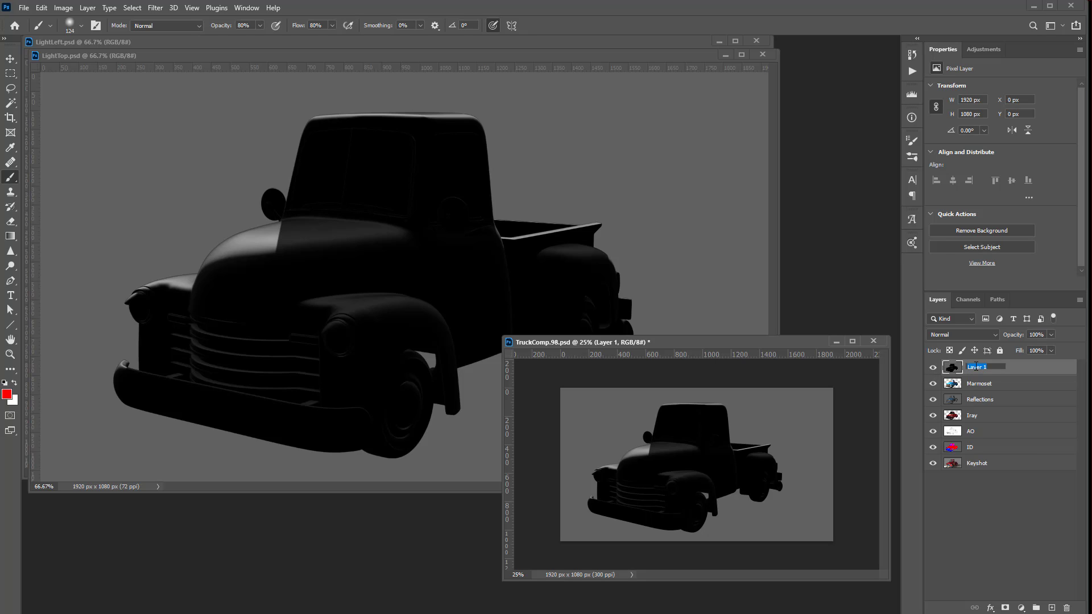
text(LightTOp)
key(Return)
click(758, 53)
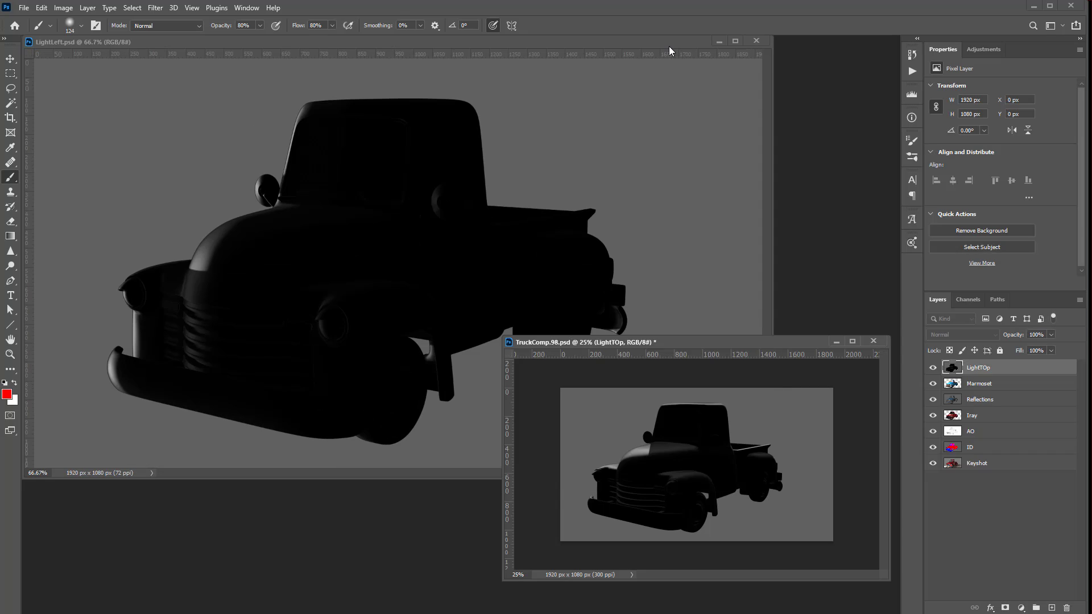
Copy the LightLeft.psd image into TruckComp.98.psd as a new top layer and close LightLeft.psd.
click(669, 46)
drag(985, 369, 814, 469)
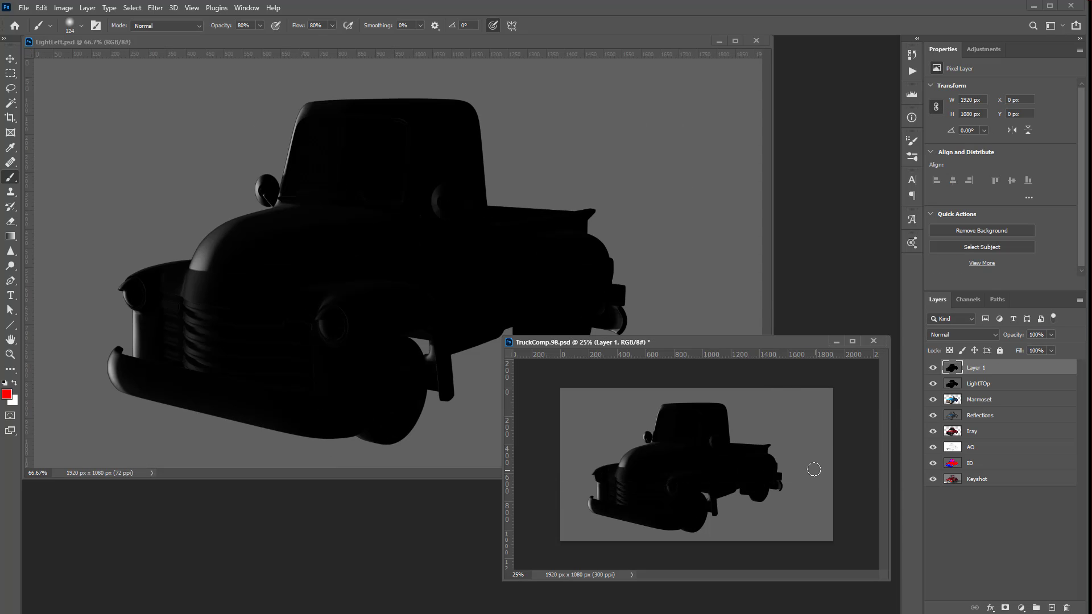
click(762, 40)
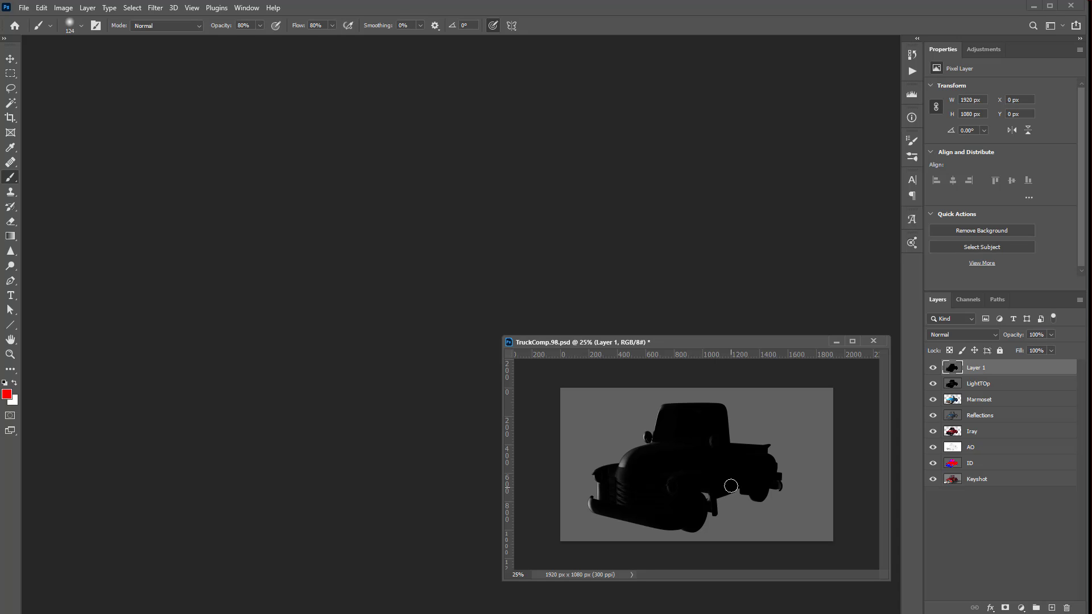
Reposition and enlarge the TruckComp.98.psd window, showing the image at 66.7%.
drag(710, 343, 505, 130)
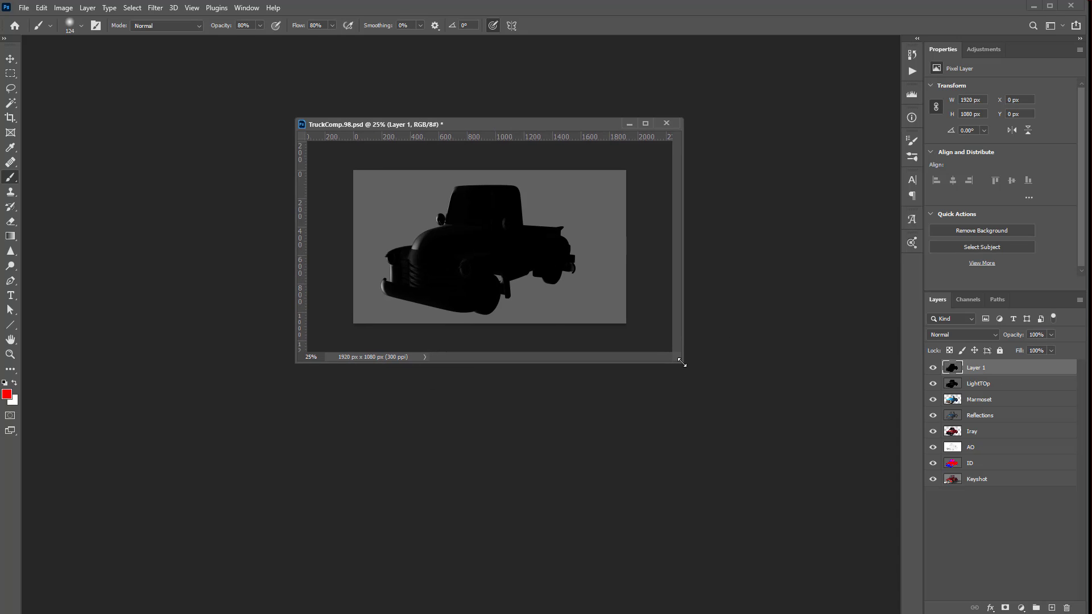
drag(682, 362, 828, 541)
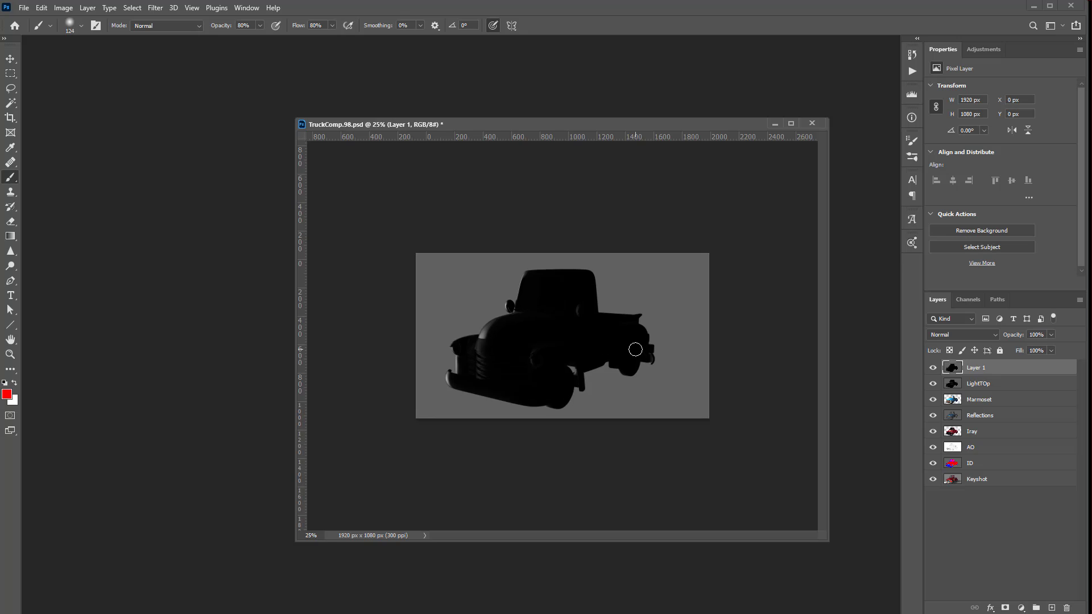
key(ctrl+plus)
key(ctrl+plus)
key(ctrl+plus)
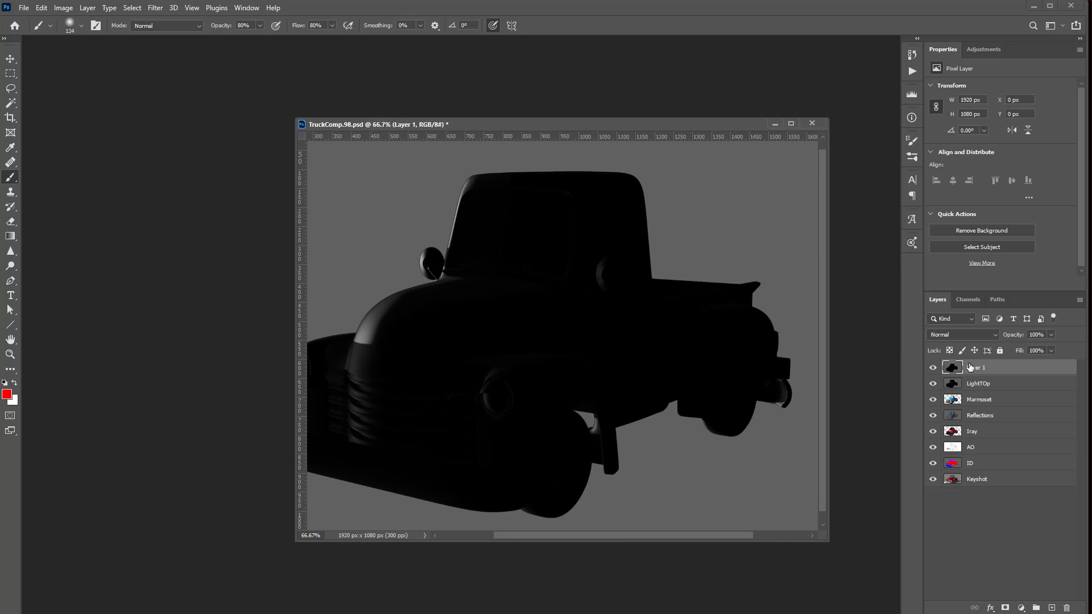
Name the top layer LightLeft and correct the name of the layer below it to LightTop.
double_click(977, 367)
text(LightLeft)
key(Return)
double_click(979, 382)
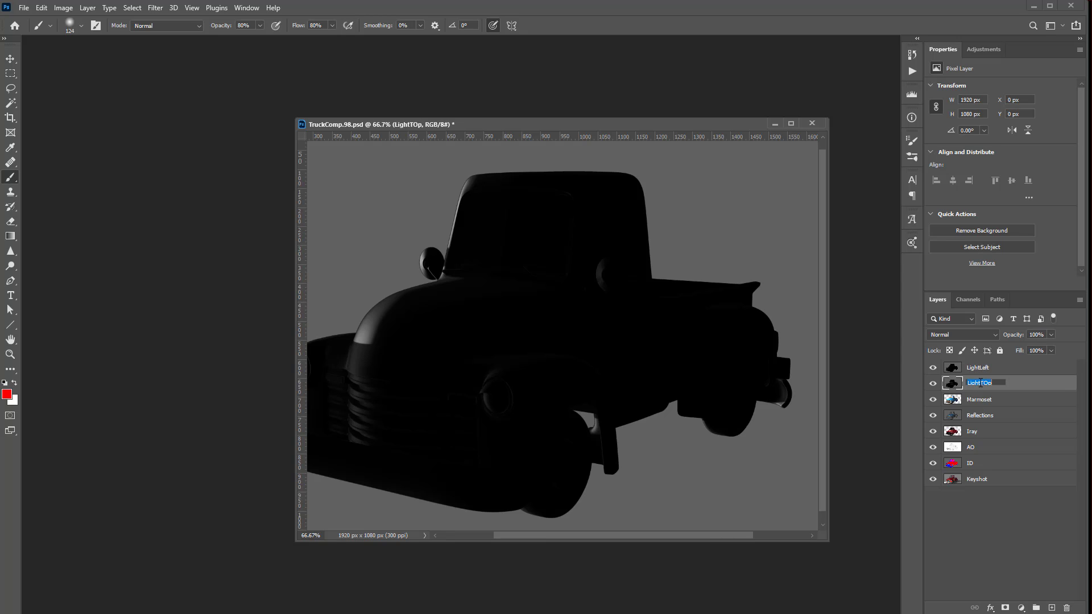
text(Lig)
key(Return)
Set the blending mode of both the LightLeft and LightTop layers to Screen.
drag(295, 119, 29, 127)
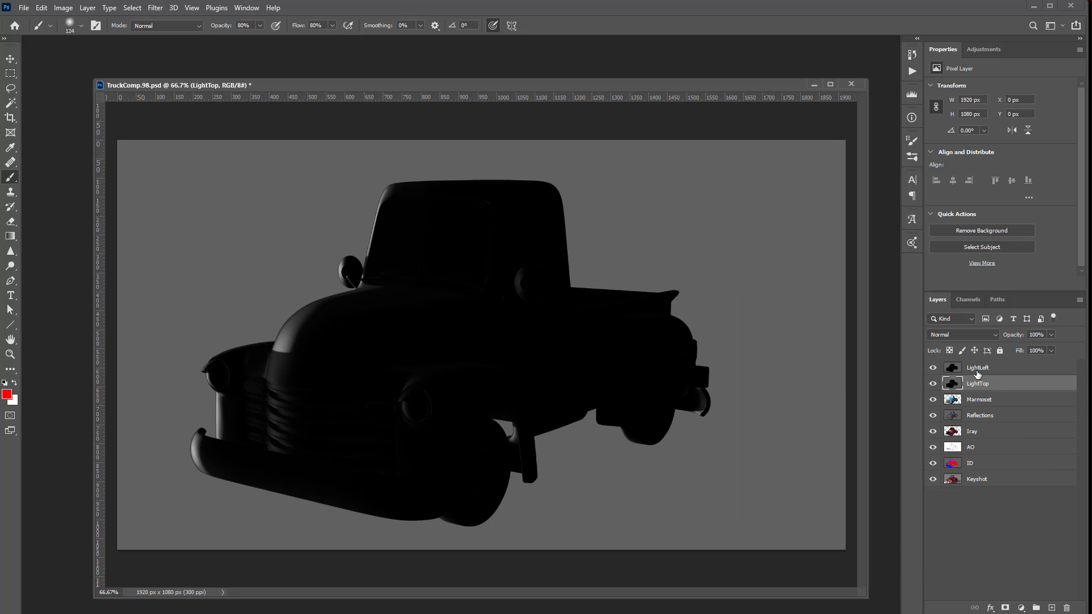
click(960, 374)
click(981, 336)
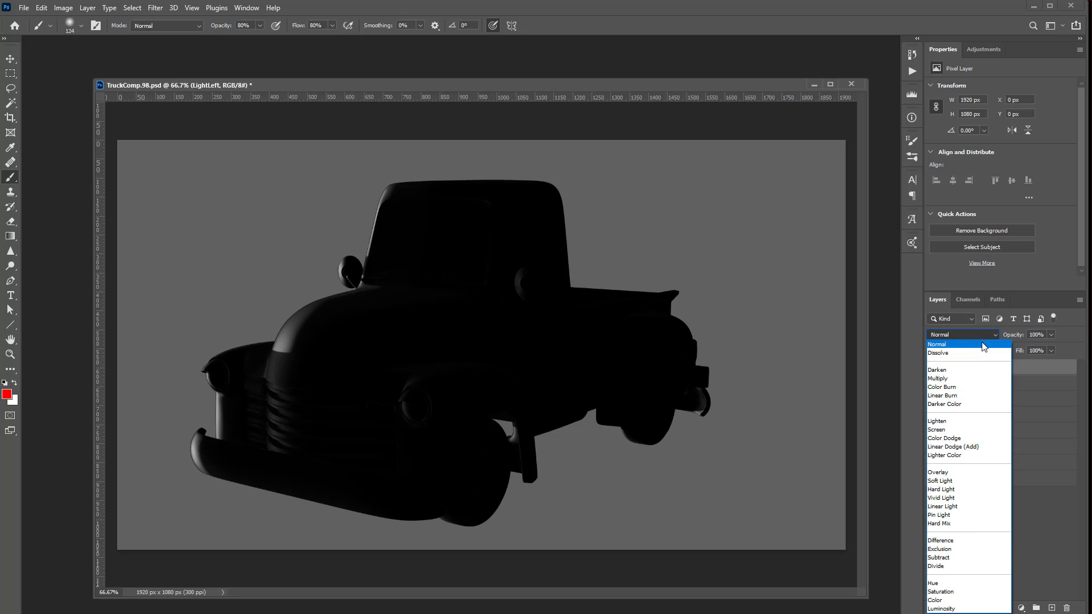
click(953, 411)
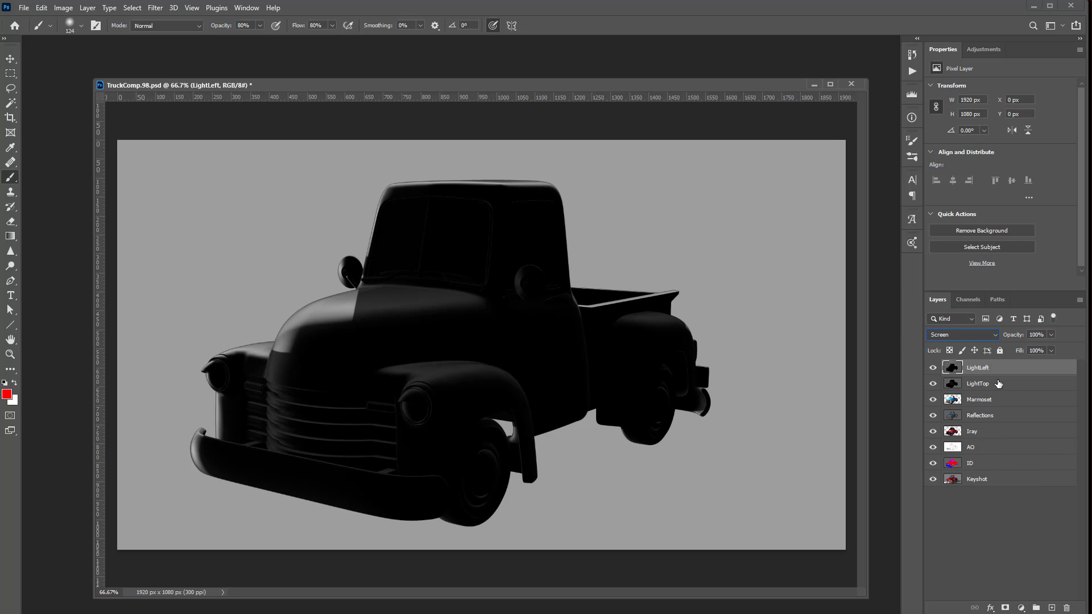
click(999, 384)
click(993, 340)
click(967, 411)
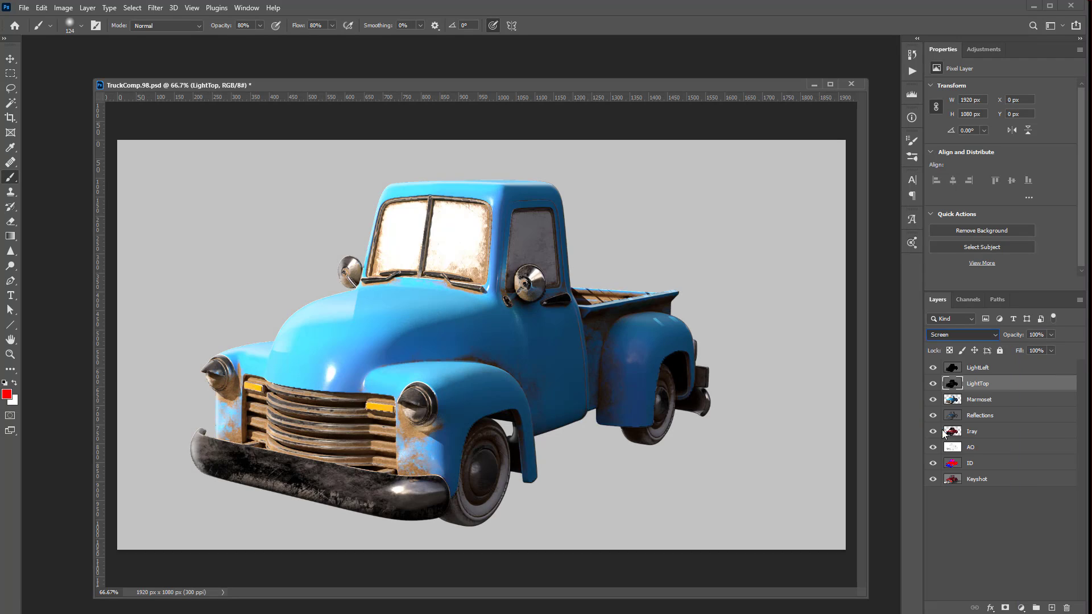
Compare the truck with the LightTop and LightLeft layers each hidden and shown.
click(932, 384)
click(932, 383)
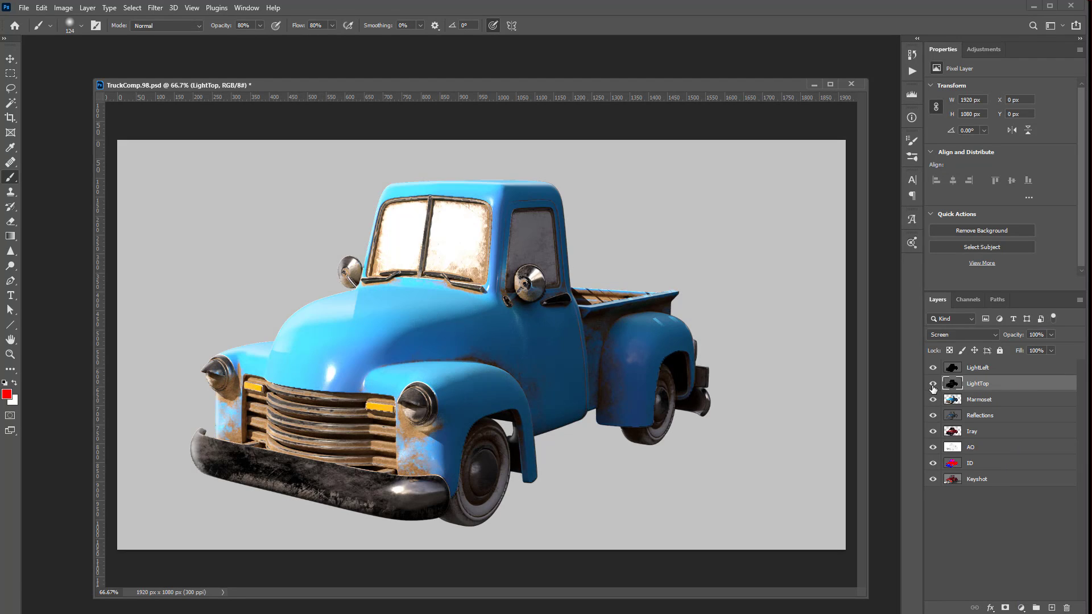
click(933, 368)
click(933, 367)
Load the Alpha 1 channel as a selection and add layer masks from it to LightLeft and LightTop.
click(974, 299)
click(967, 372)
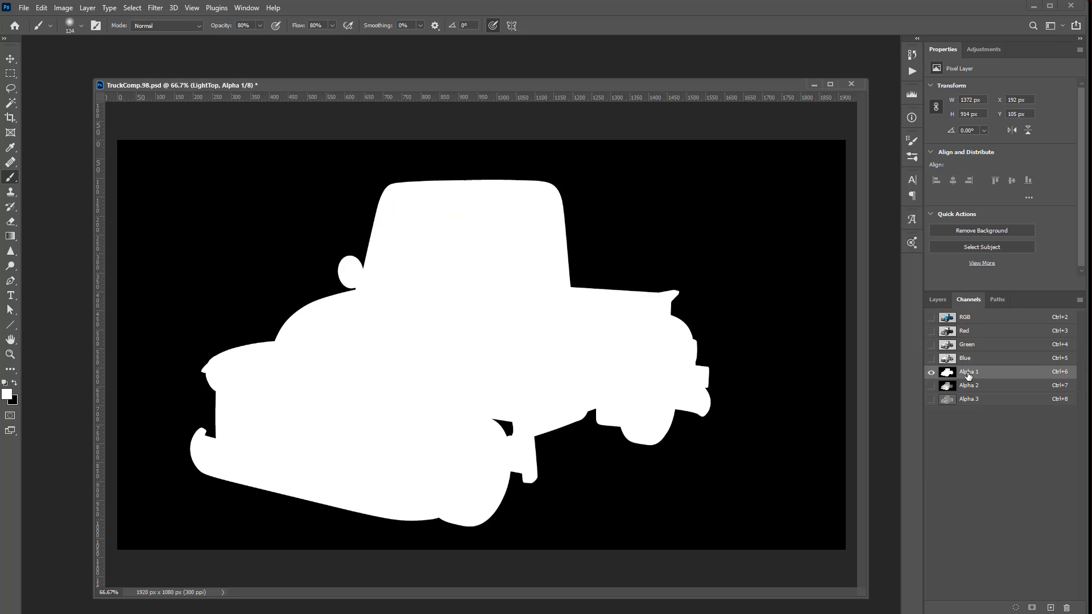
ctrl+click(950, 374)
click(937, 299)
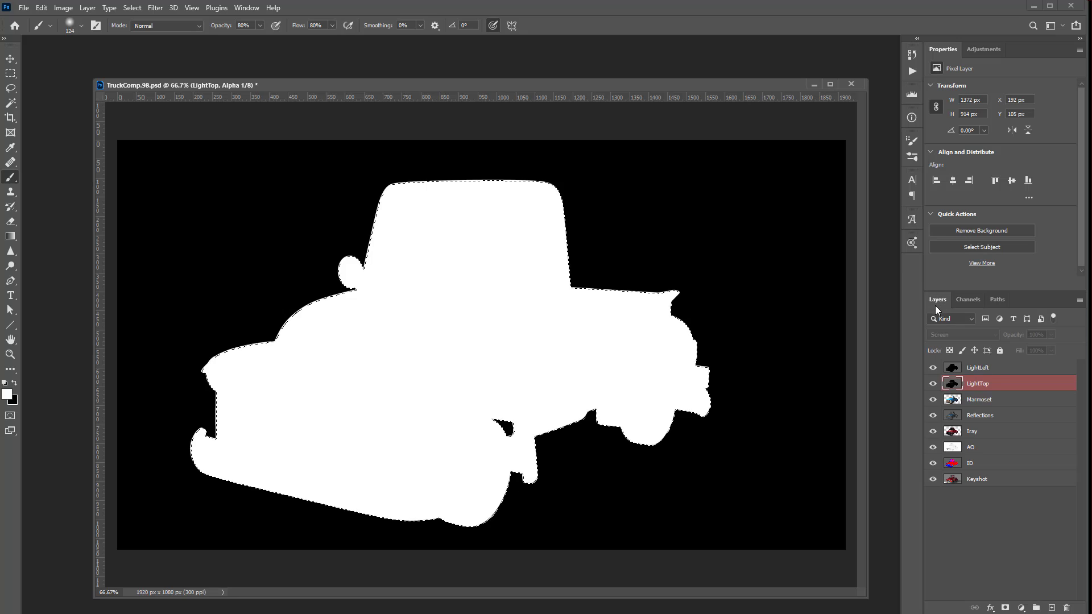
click(982, 369)
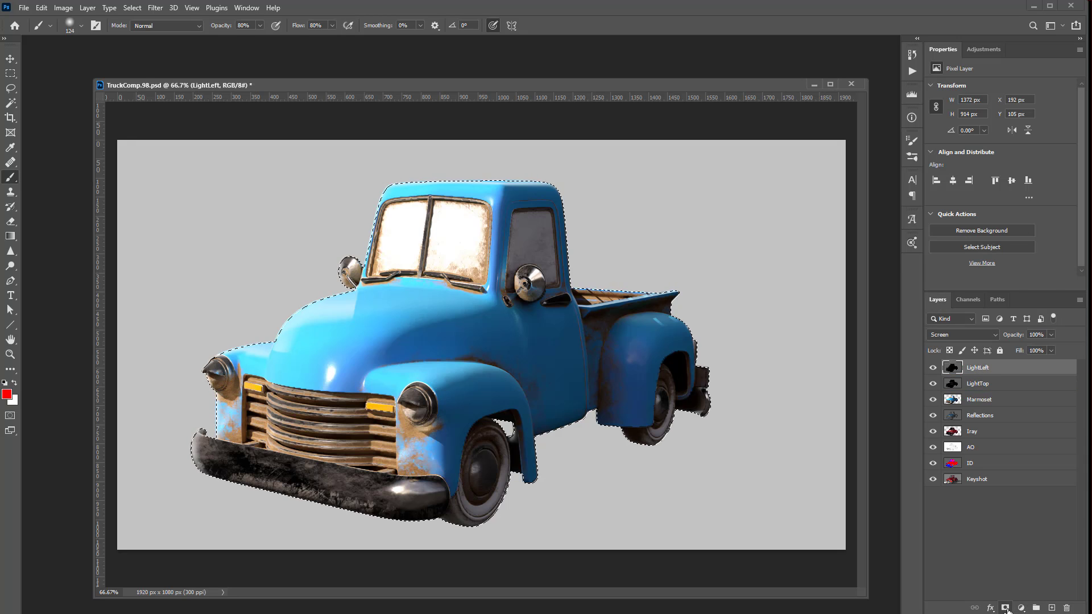
click(1005, 607)
ctrl+click(979, 368)
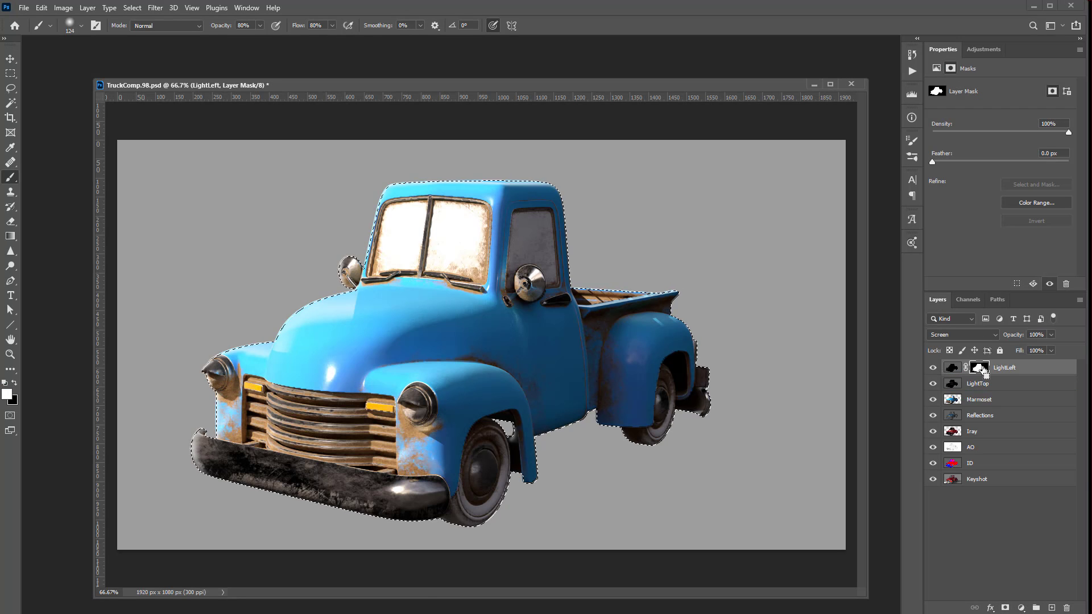
click(981, 385)
click(1004, 607)
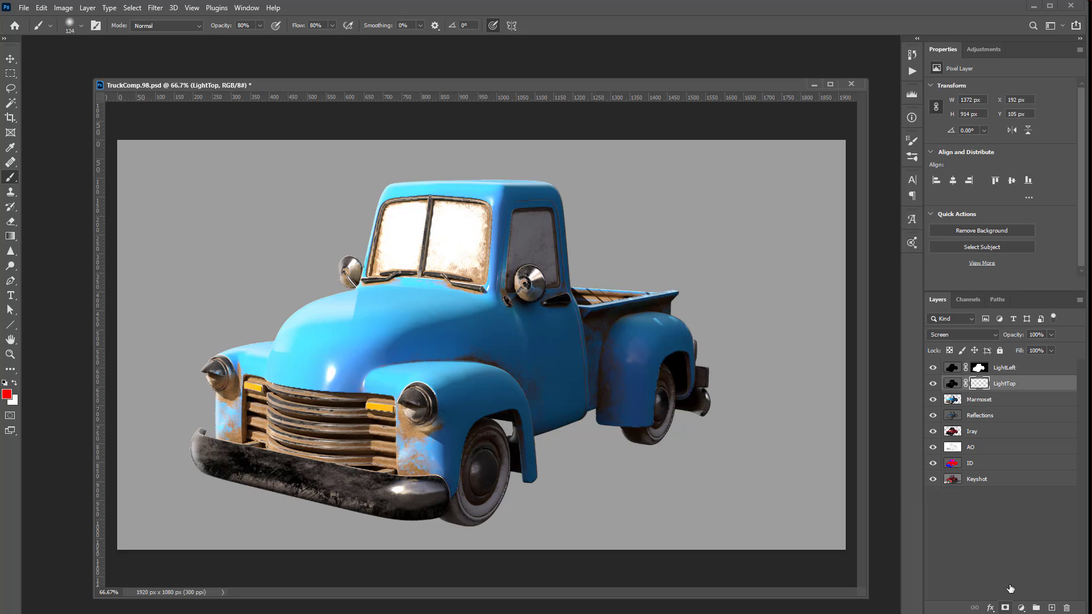
Delete the layer masks from the LightTop and LightLeft layers.
right_click(979, 383)
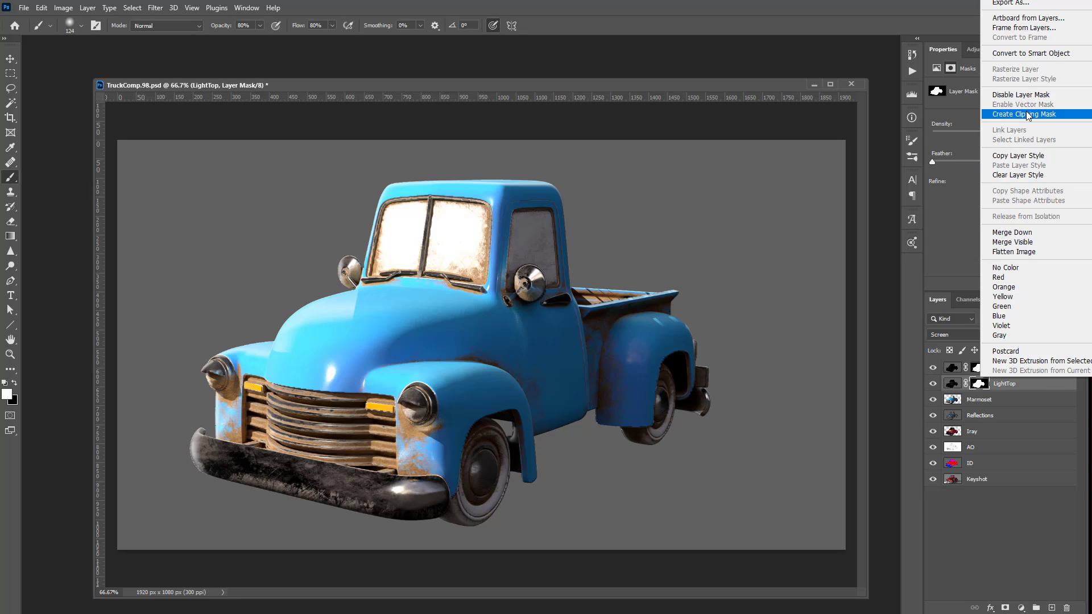
right_click(980, 385)
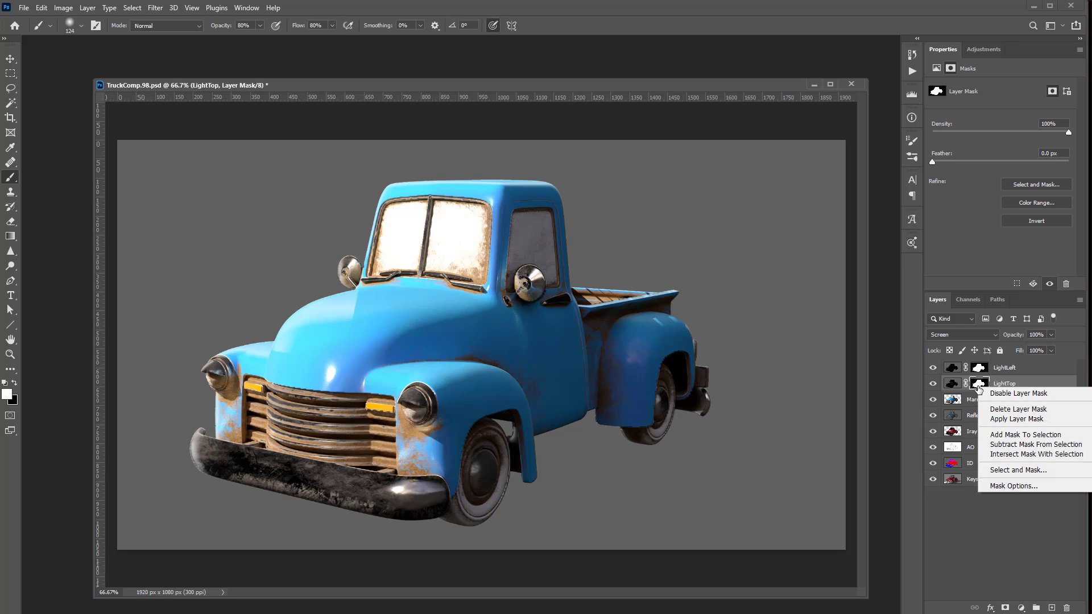
click(1015, 415)
right_click(978, 370)
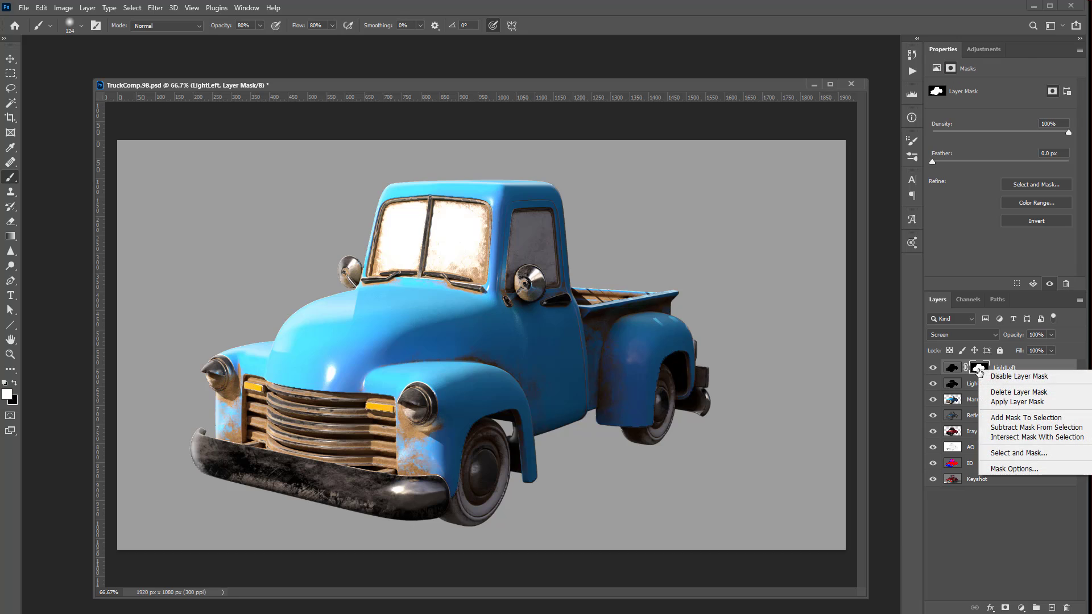
click(1006, 404)
Group the LightLeft and LightTop layers and name the group Lights.
ctrl+click(988, 386)
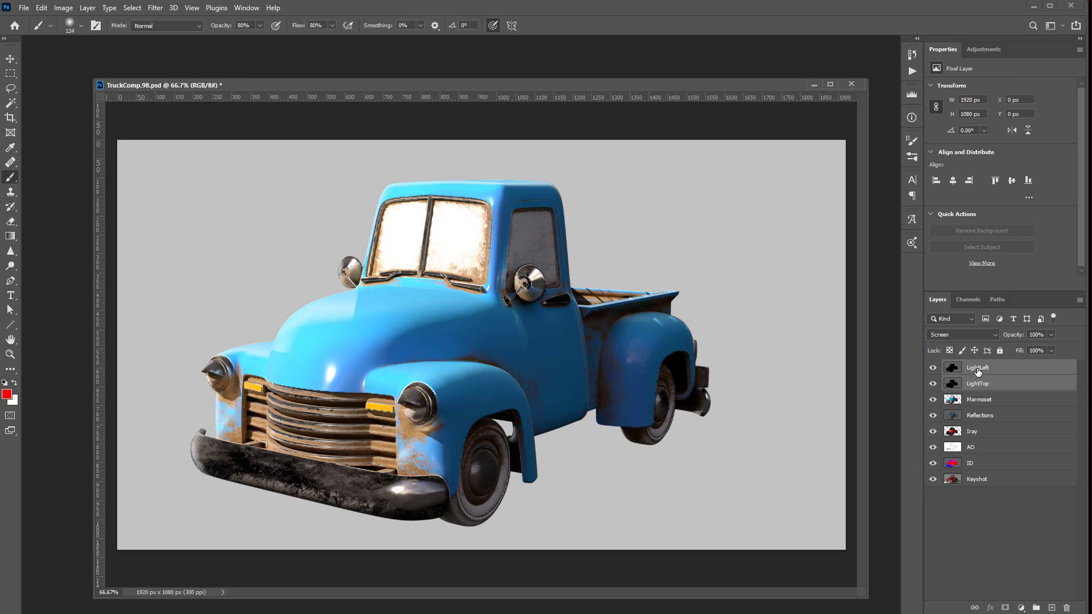
ctrl+click(978, 372)
ctrl+click(981, 386)
click(987, 370)
ctrl+click(983, 385)
key(ctrl+g)
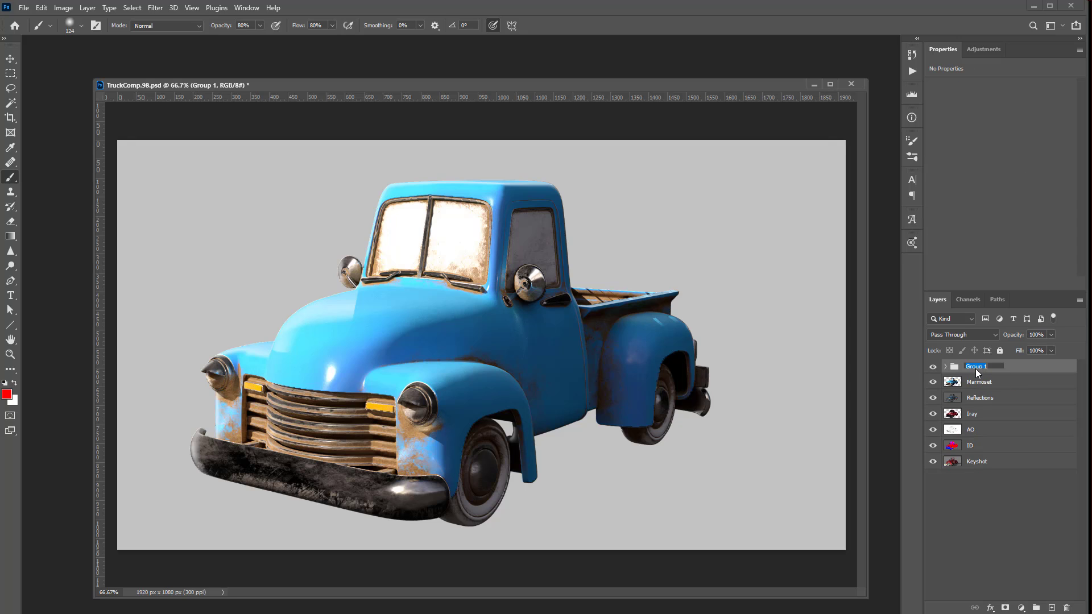
click(975, 369)
text(Lights)
key(Return)
Load the Alpha 1 channel as a selection and add a layer mask from it to the Lights group.
click(968, 300)
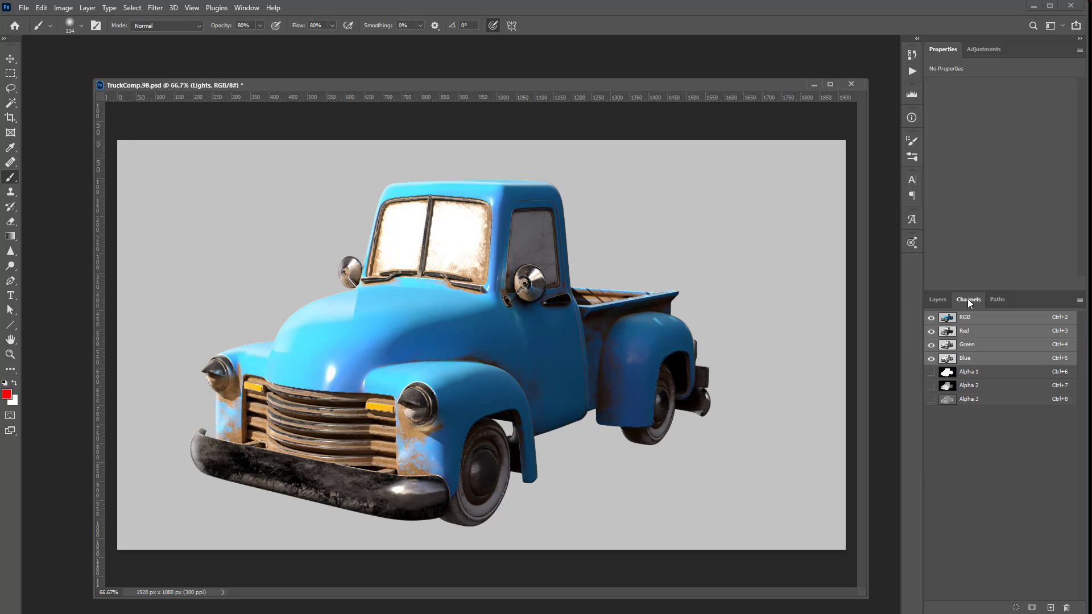
ctrl+click(970, 378)
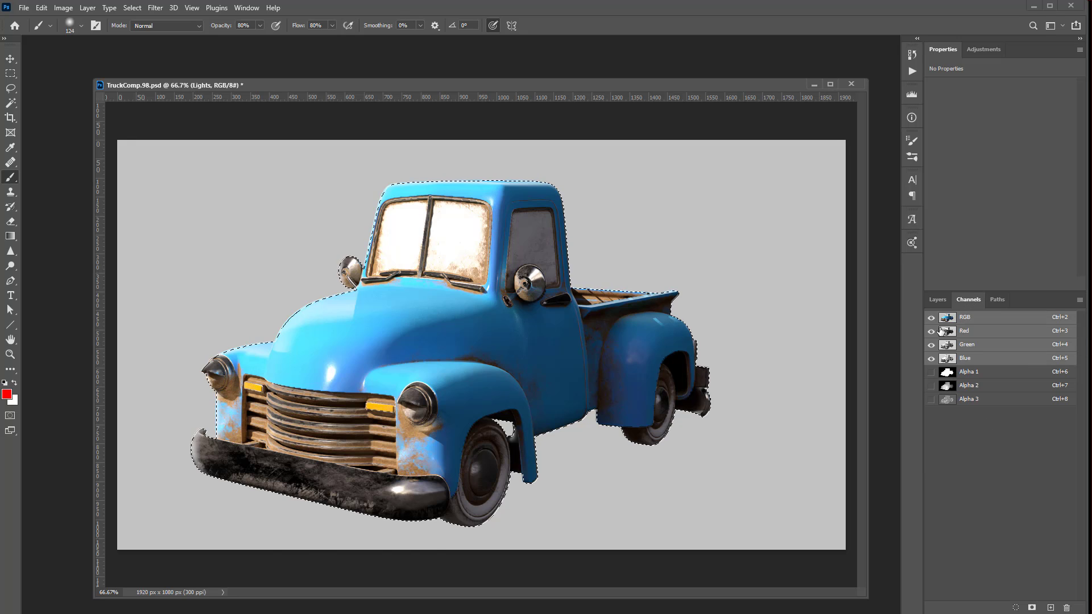
click(937, 299)
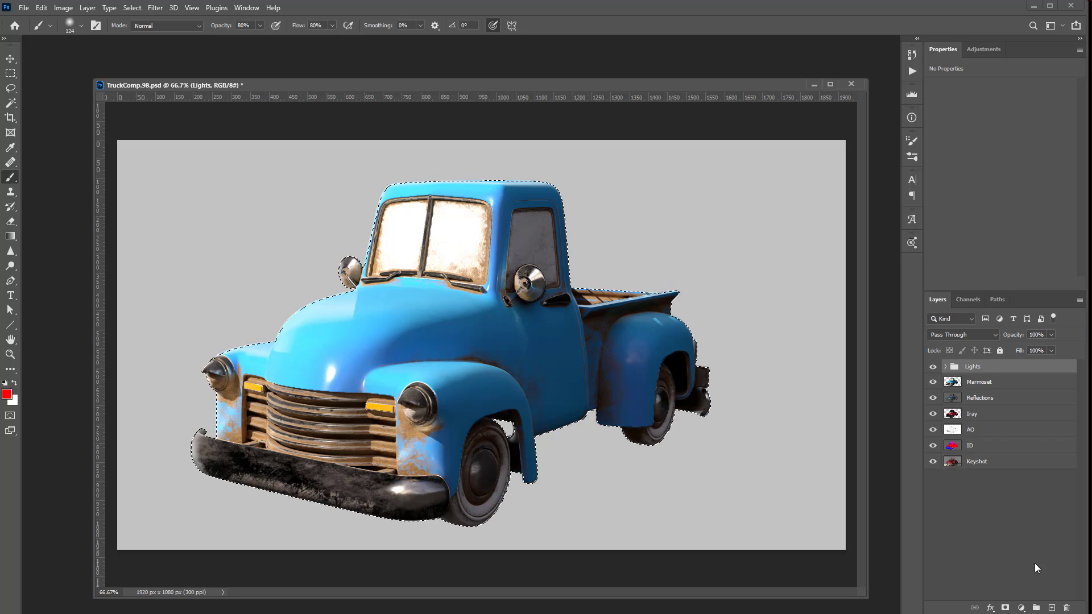
click(1005, 607)
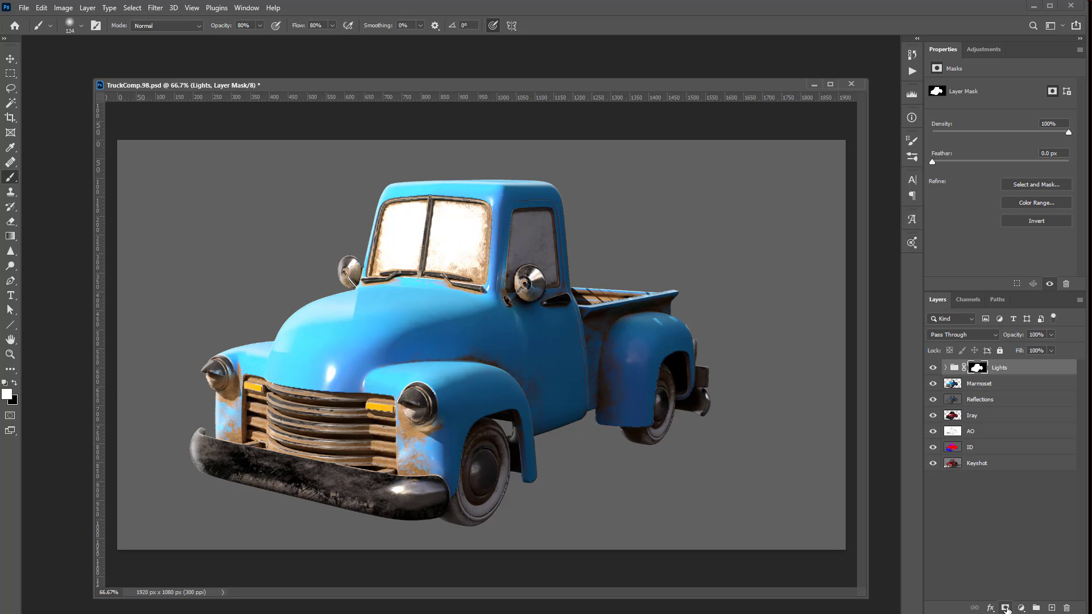
Compare the truck with the Lights group and its LightTop layer hidden and shown.
click(935, 368)
click(935, 368)
click(934, 368)
click(934, 368)
click(953, 368)
click(945, 367)
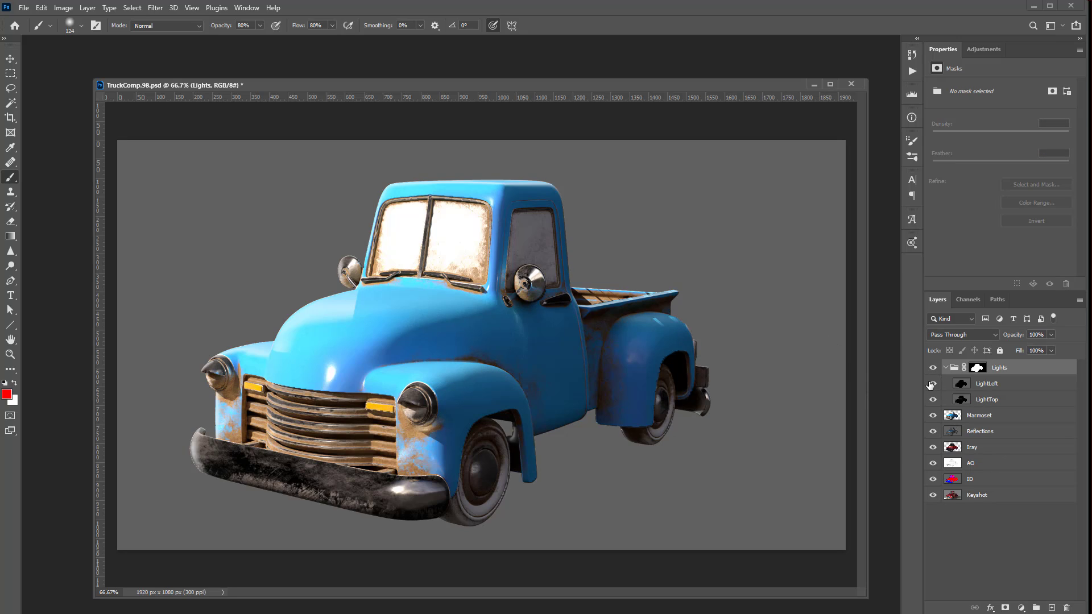
click(933, 399)
click(933, 399)
Move the AO layer directly above Marmoset and set its blending mode to Multiply after previewing it in Normal.
click(978, 463)
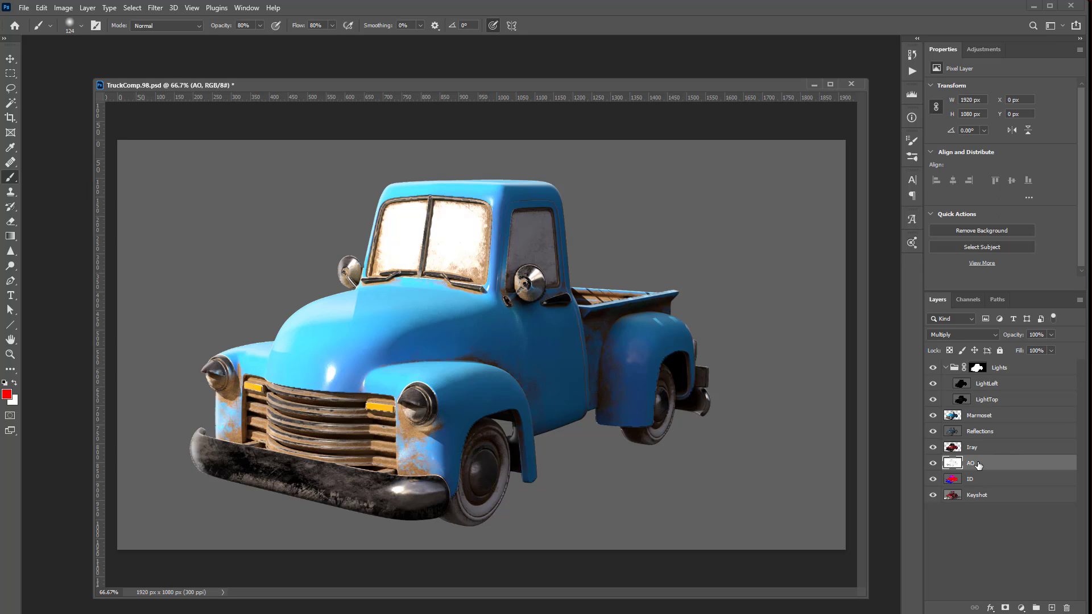
drag(977, 464, 979, 411)
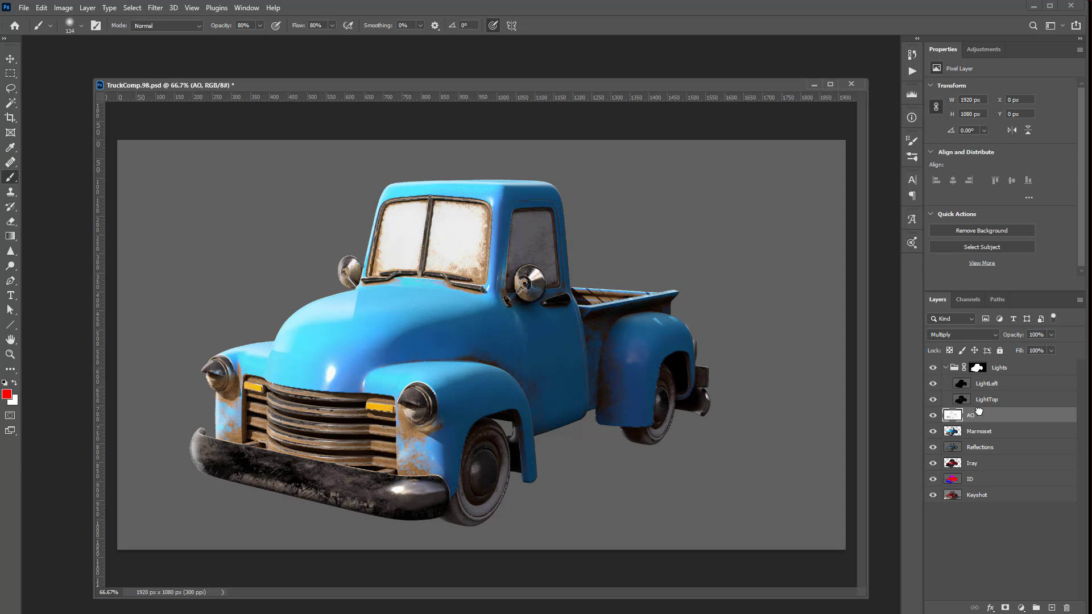
click(964, 335)
click(961, 344)
click(961, 336)
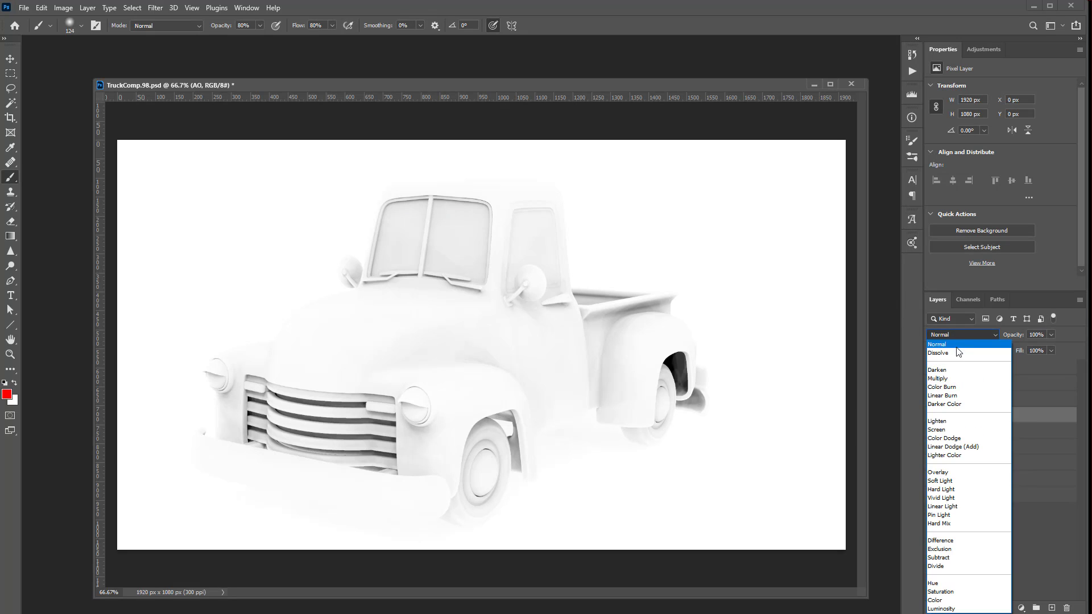
click(942, 379)
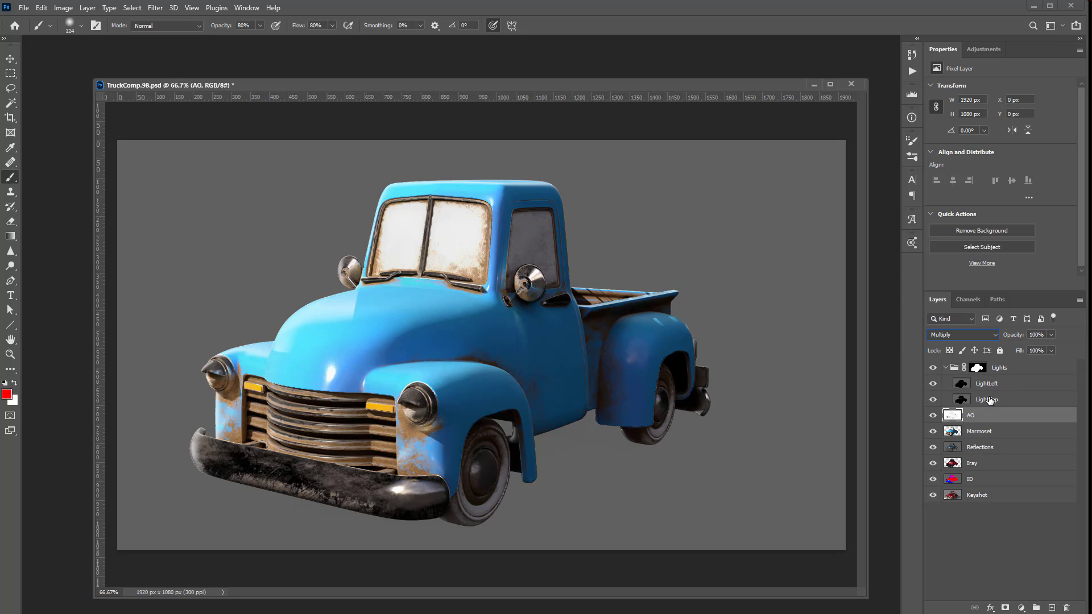
Check the effect of LightLeft and LightTop over the AO layer by hiding and showing each.
click(933, 384)
click(932, 384)
click(932, 401)
click(932, 400)
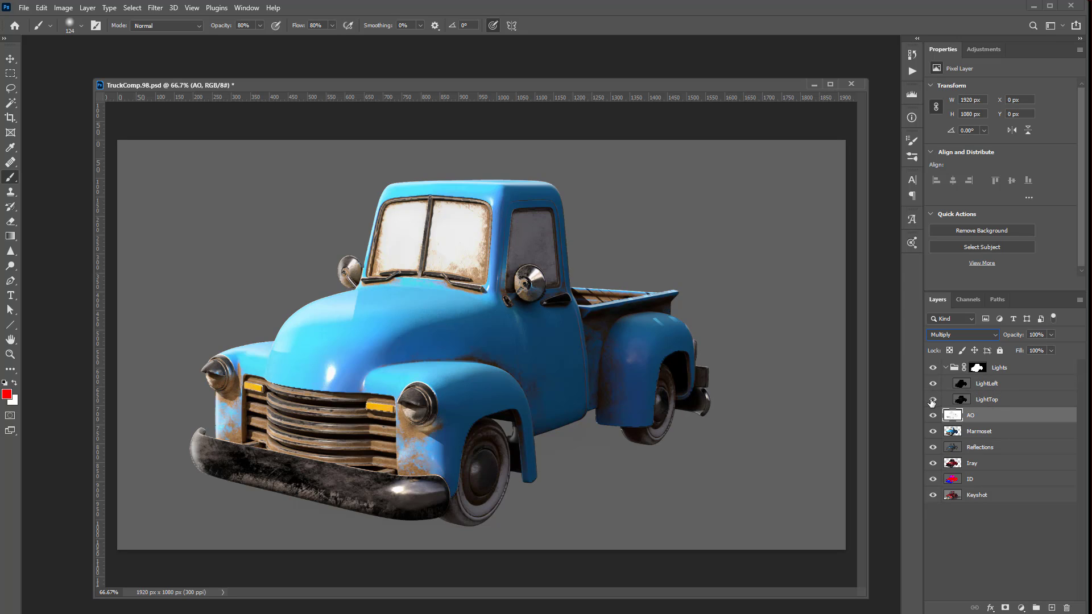
Add a Hue/Saturation adjustment clipped to LightLeft, with Colorize on, Hue 44 and Saturation 58.
click(987, 390)
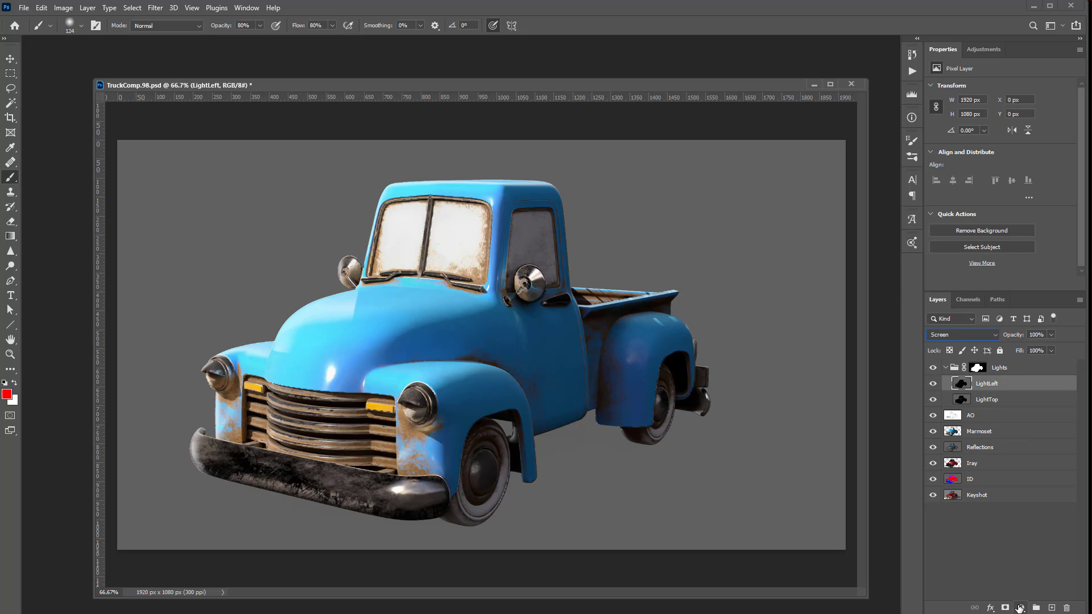
click(1020, 608)
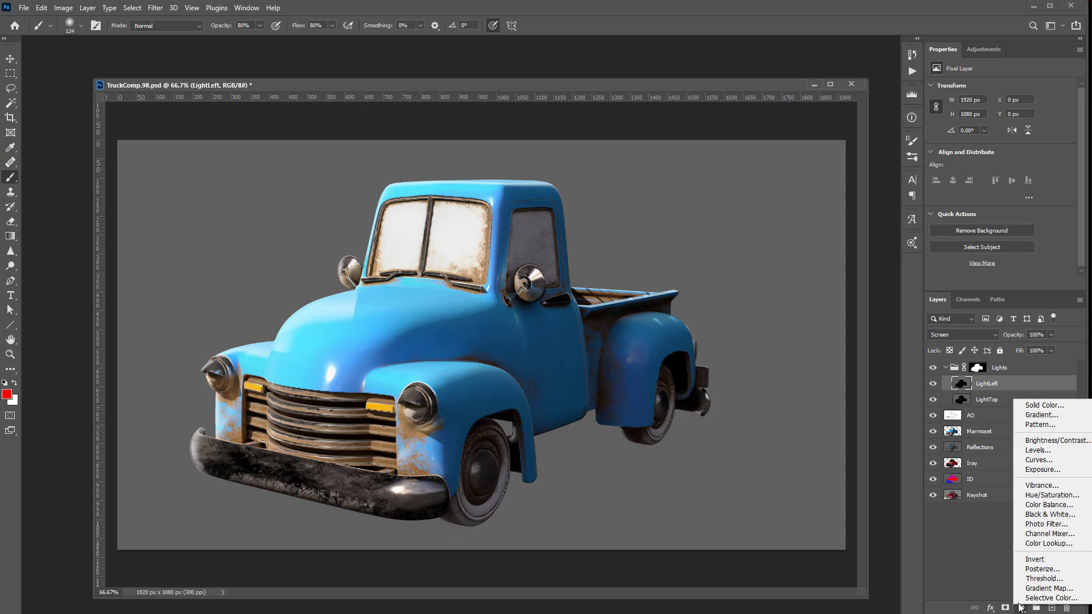
click(1040, 496)
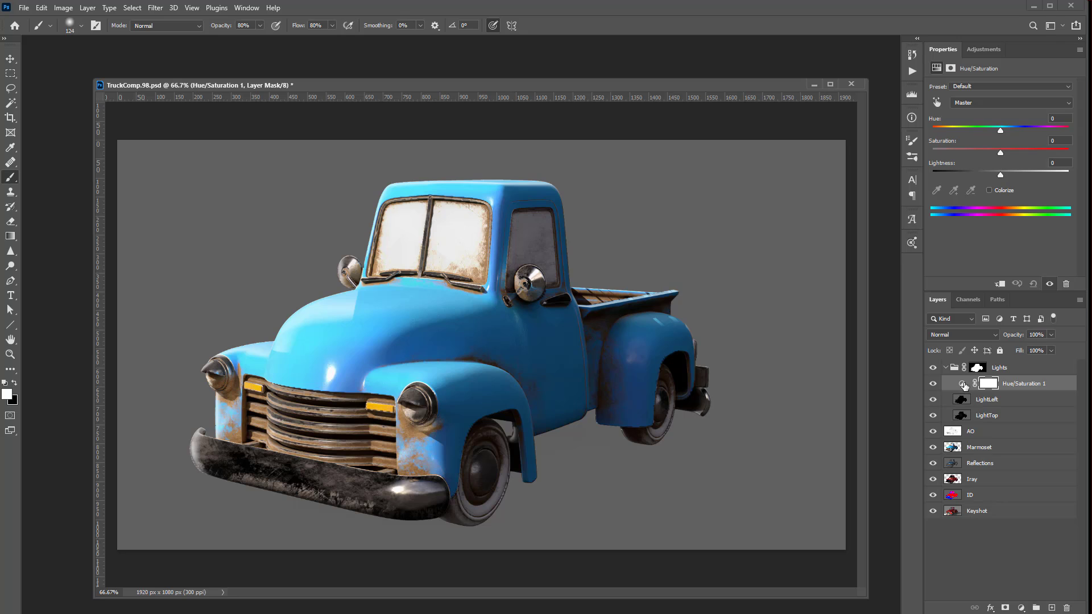
click(995, 192)
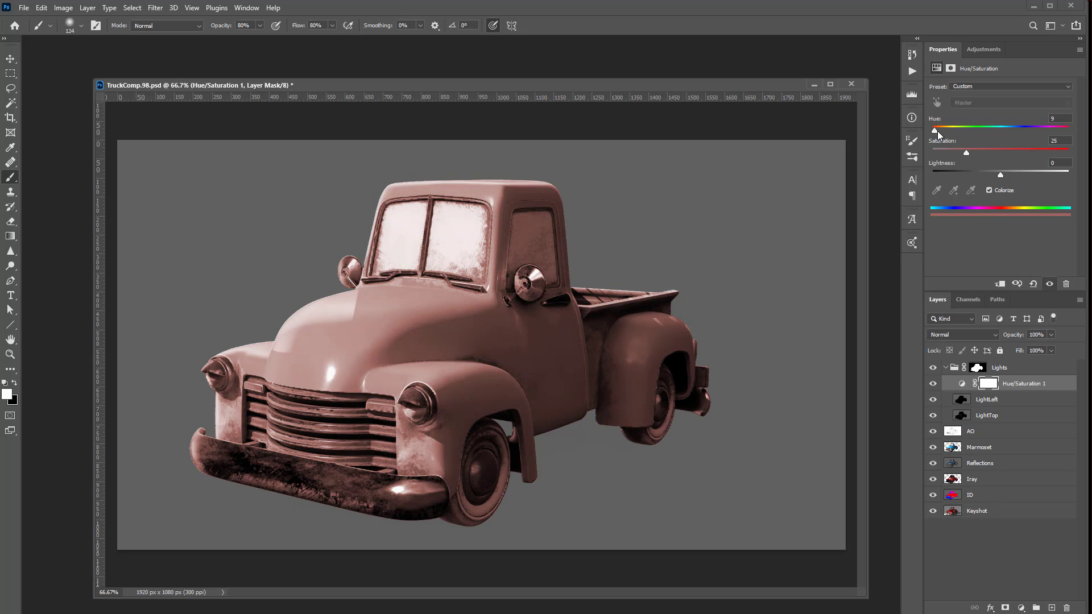
drag(932, 130, 949, 131)
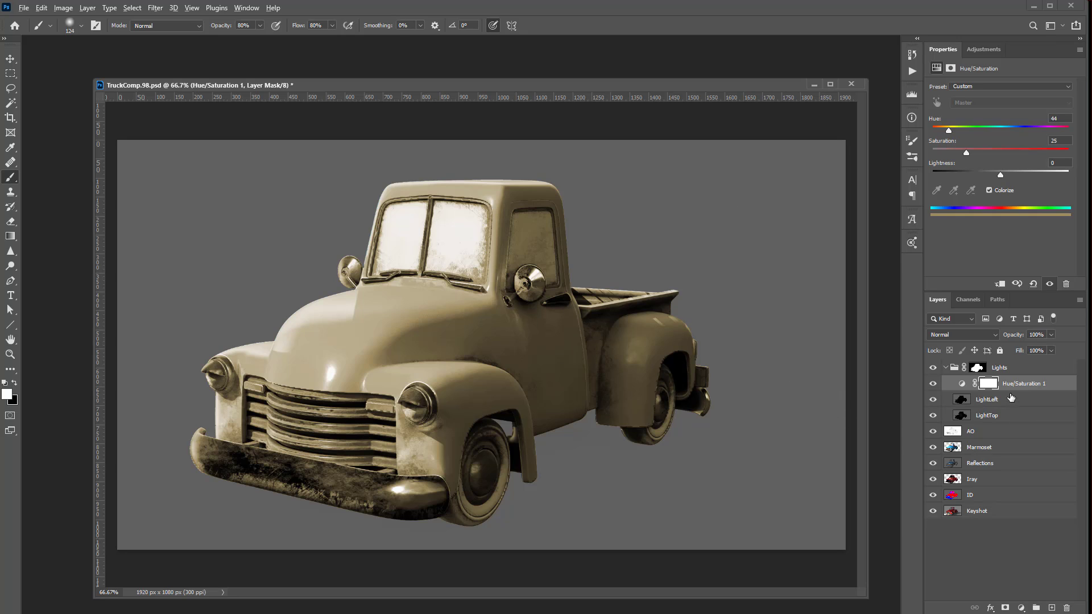
alt+click(1004, 389)
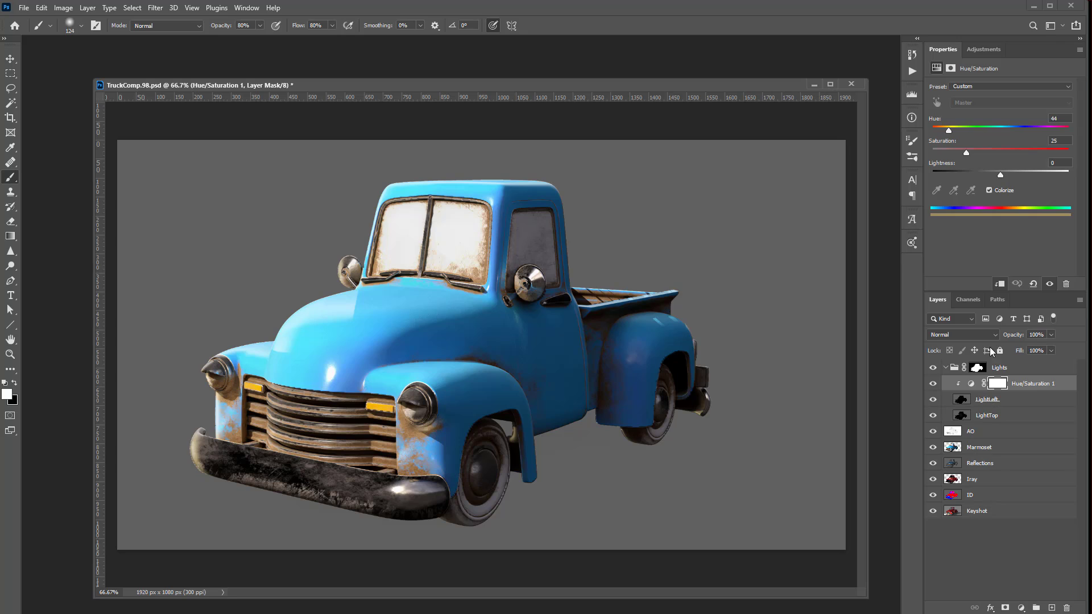
drag(965, 153, 1011, 152)
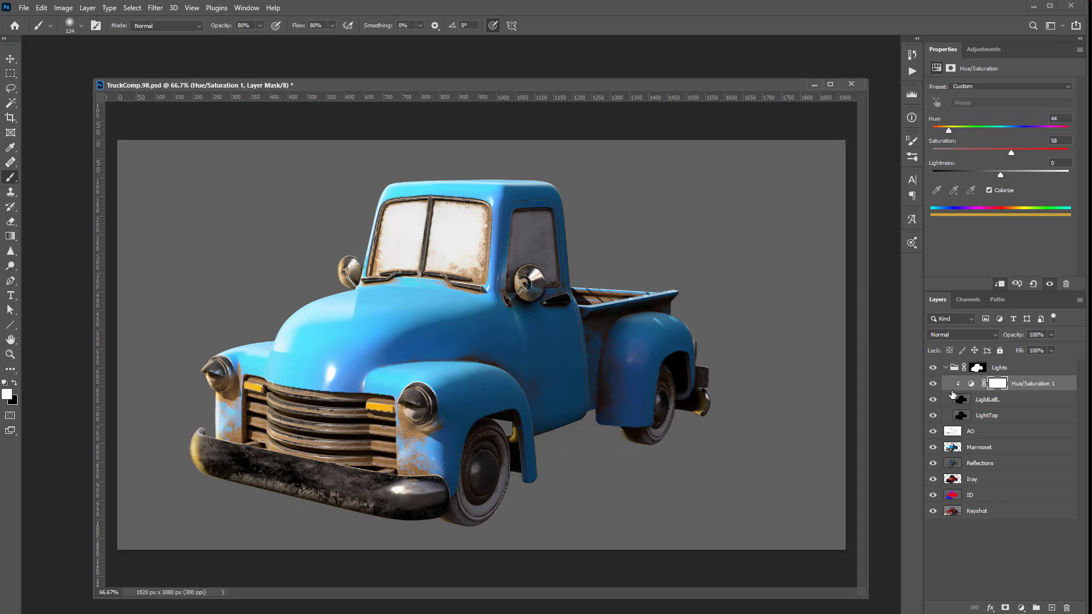
Compare the LightLeft tint with the Hue/Saturation adjustment hidden and shown.
click(932, 383)
click(933, 385)
click(933, 385)
click(932, 385)
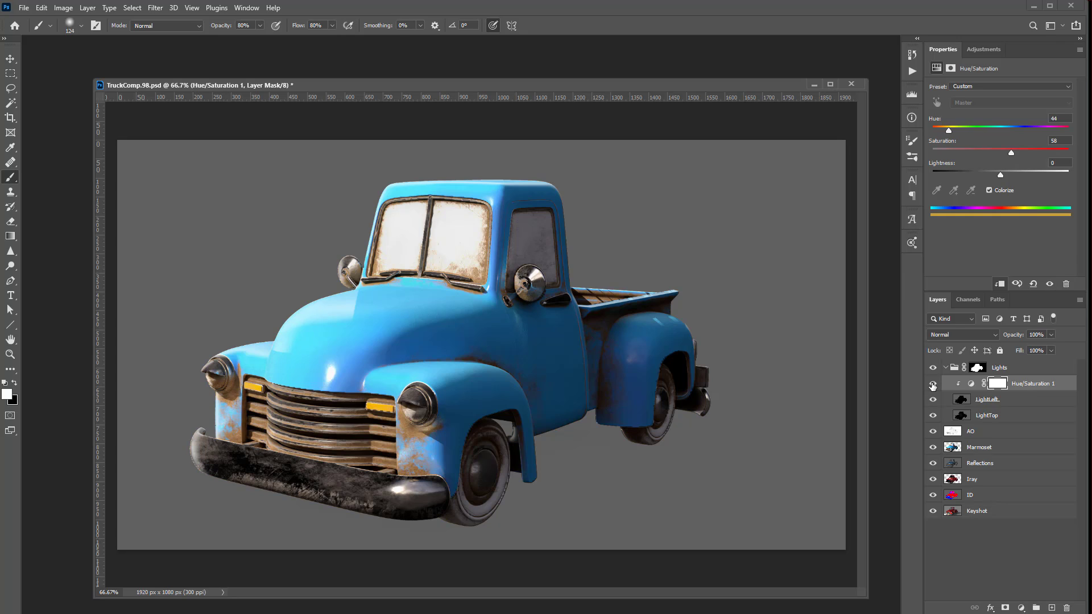
click(933, 385)
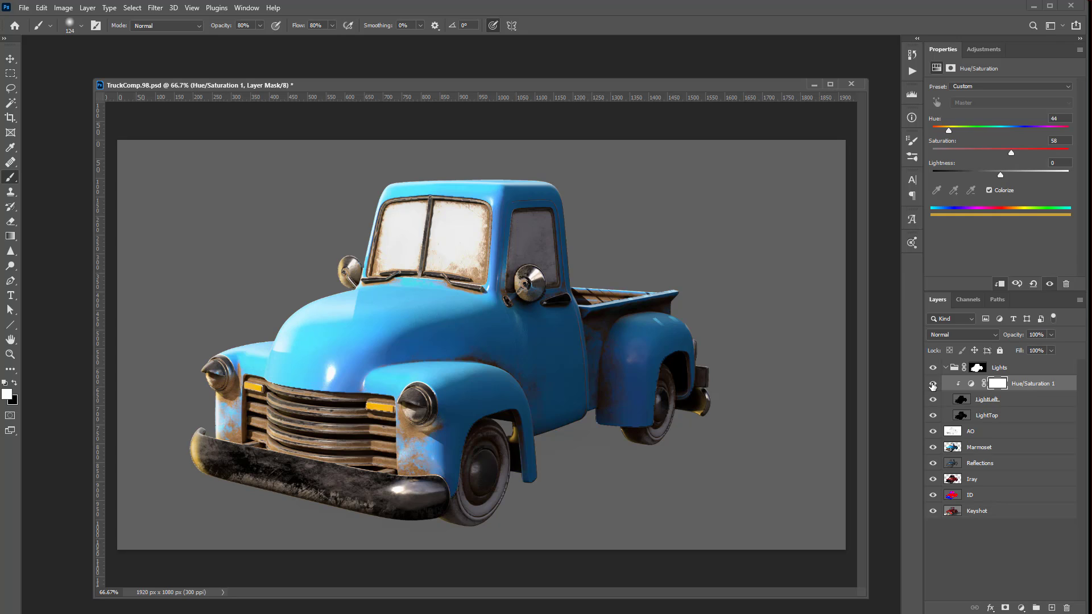
Try the Hue/Saturation adjustment above the Lights group, clipped to the whole group.
click(998, 415)
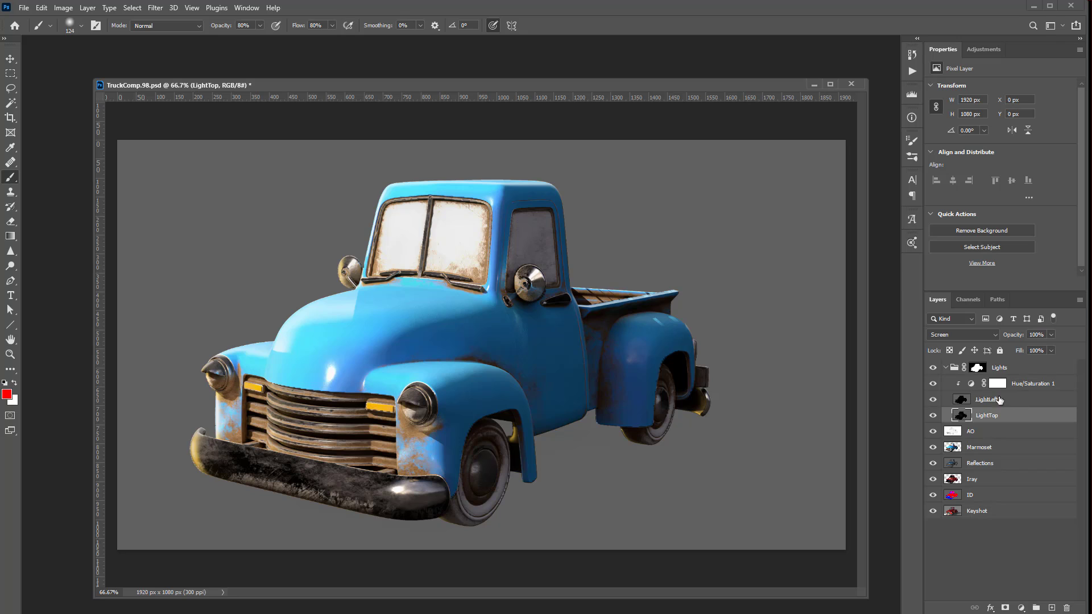
drag(1015, 384, 1011, 367)
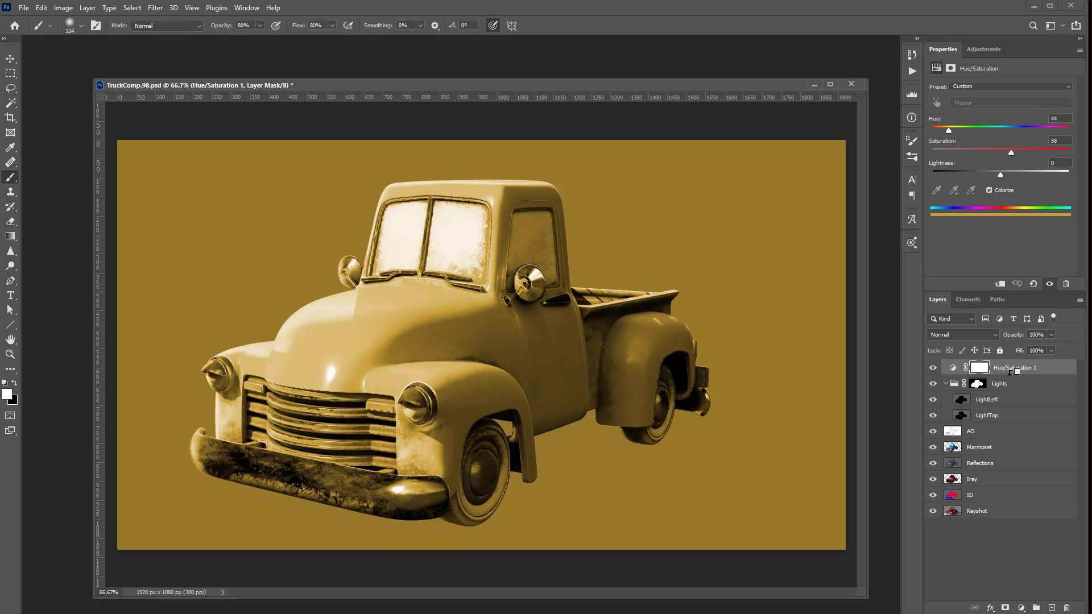
alt+click(1011, 373)
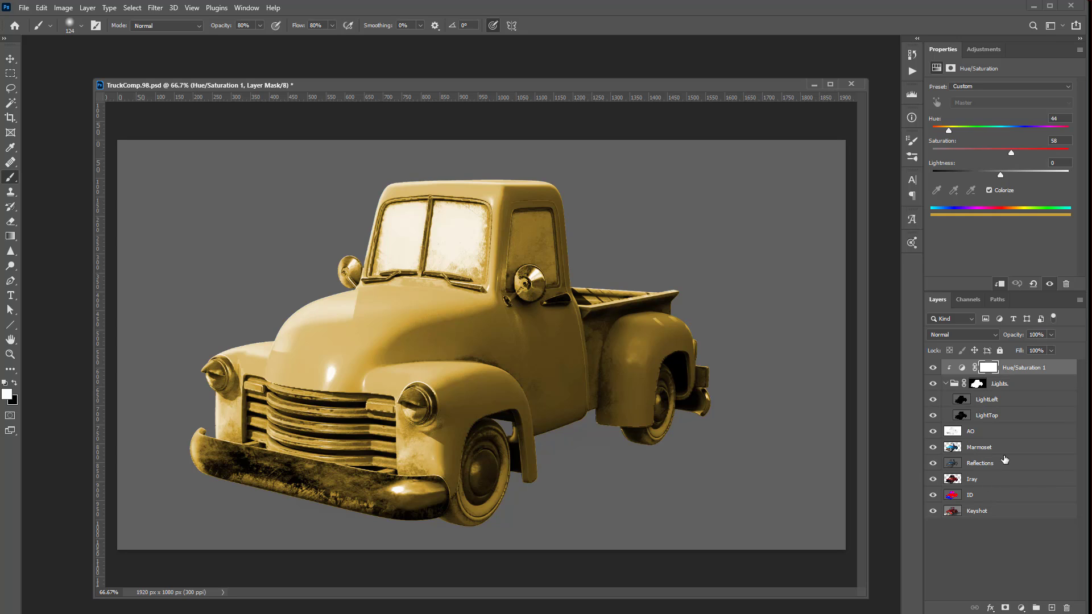
Clip the Hue/Saturation adjustment to LightTop and place a duplicate of it clipped to LightLeft.
click(987, 399)
drag(1018, 367, 1005, 406)
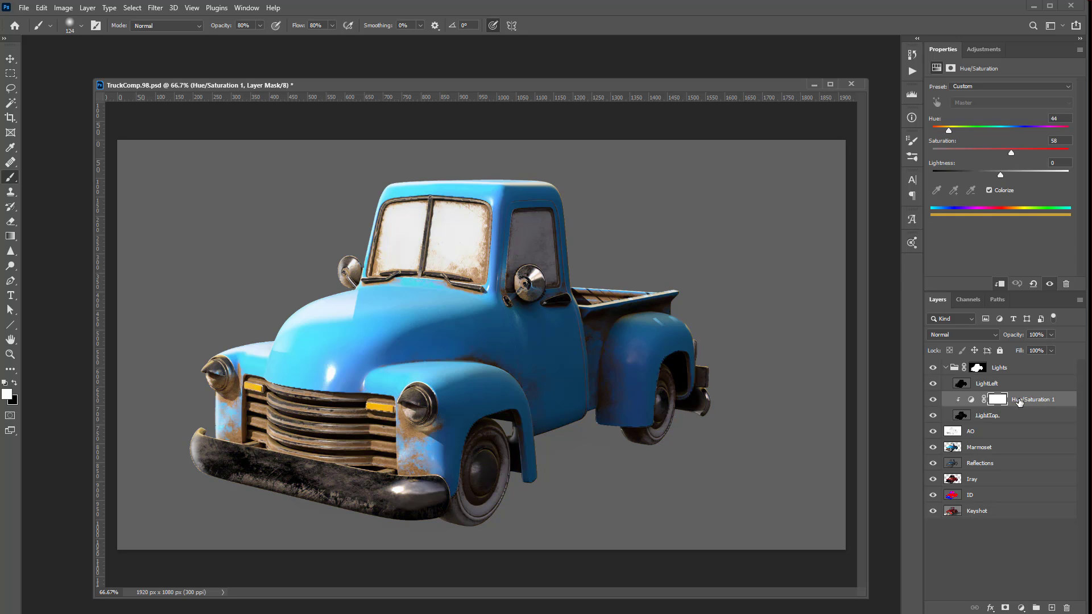
mouse_move(1019, 401)
mouse_down()
mouse_move(1023, 593)
mouse_move(1052, 608)
mouse_move(1018, 380)
mouse_move(1021, 389)
mouse_up()
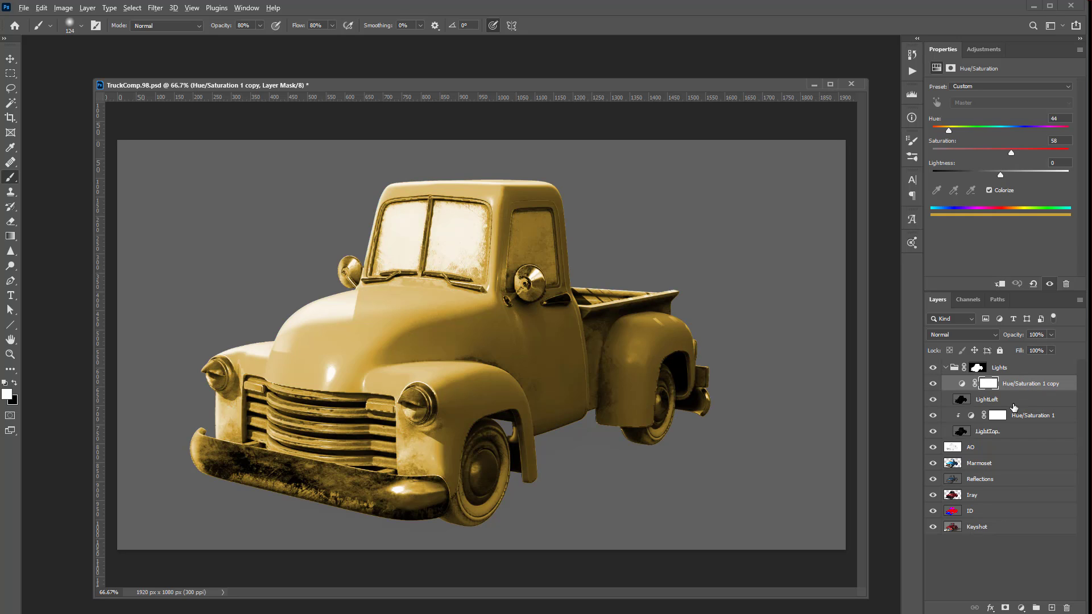
alt+click(1017, 391)
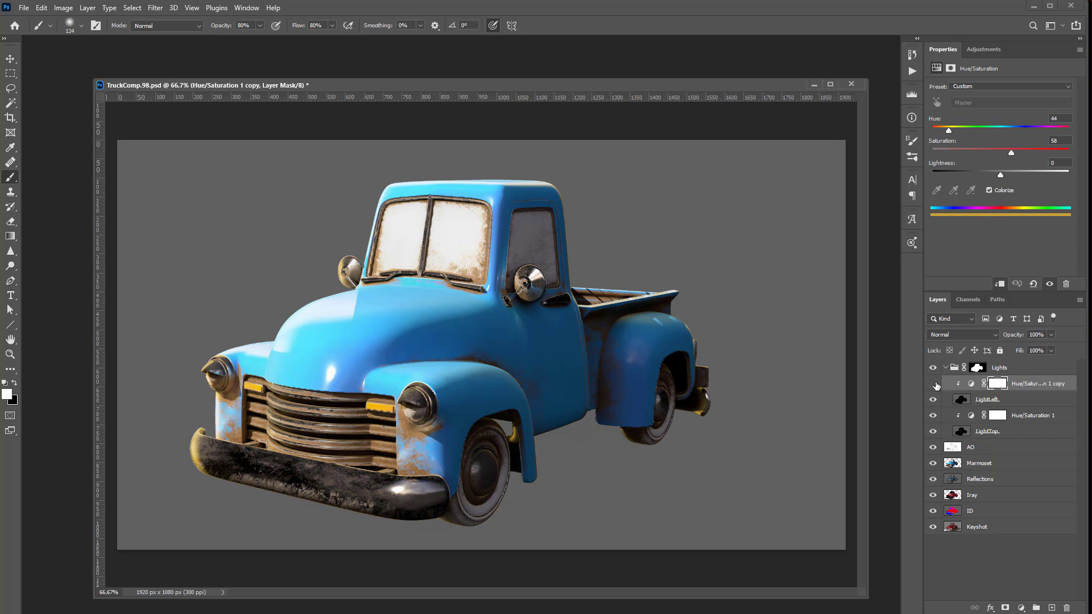
Compare the truck with each of the two light Hue/Saturation adjustments hidden and shown.
click(933, 384)
click(933, 384)
click(932, 415)
click(933, 416)
click(932, 415)
click(932, 416)
Add a Hue/Saturation adjustment clipped to AO, with Colorize on, Hue 239 and Saturation 67.
click(1004, 448)
click(1020, 607)
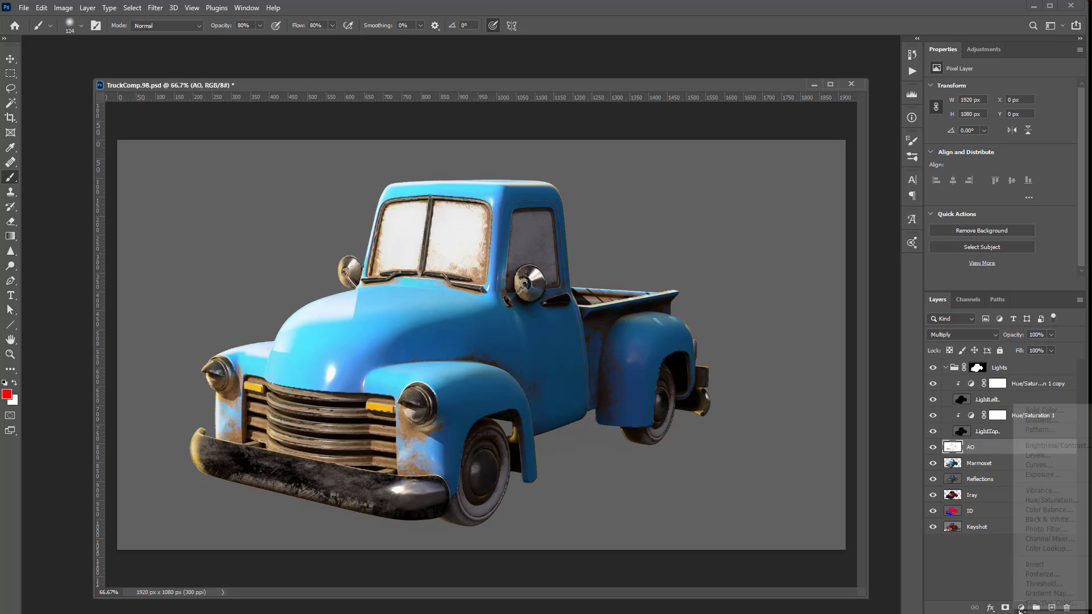
click(1030, 501)
alt+click(1002, 451)
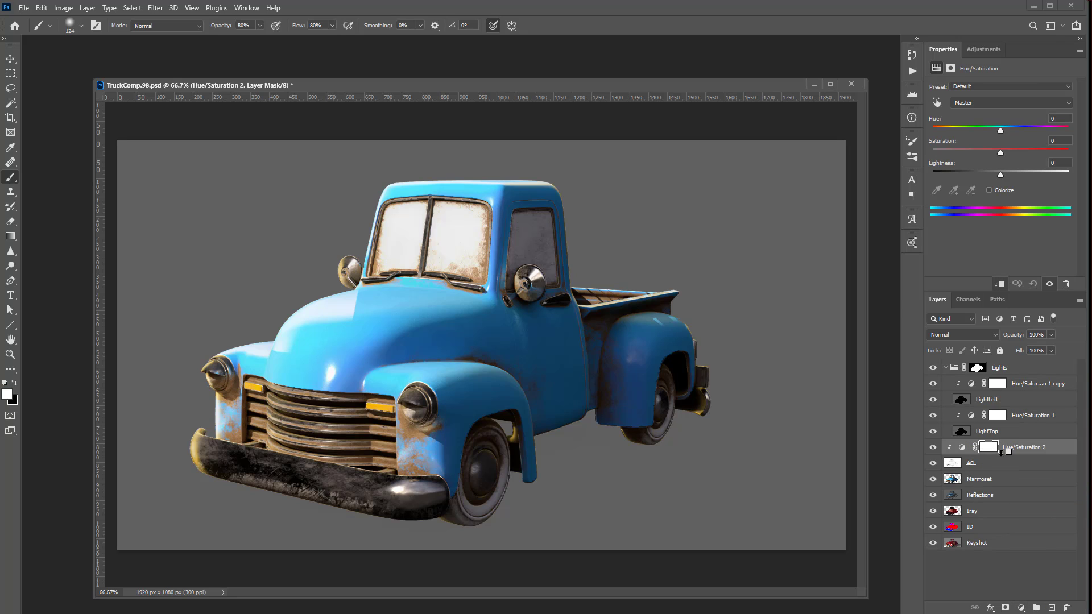
click(990, 190)
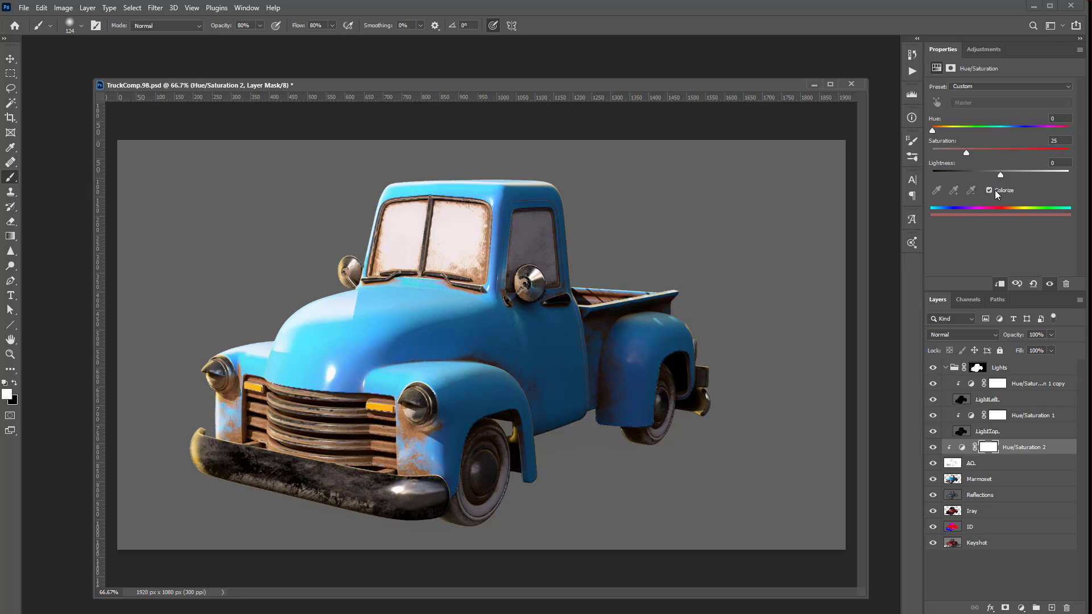
drag(968, 153, 1034, 152)
drag(933, 131, 1022, 129)
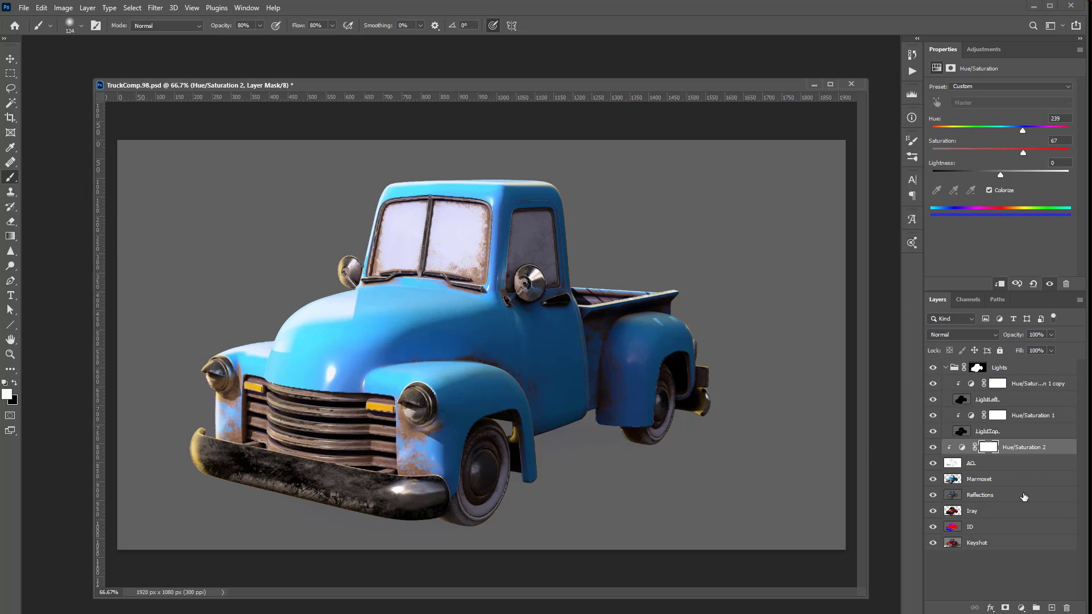
Collapse the Lights group and hide every layer above Keyshot except ID.
click(946, 369)
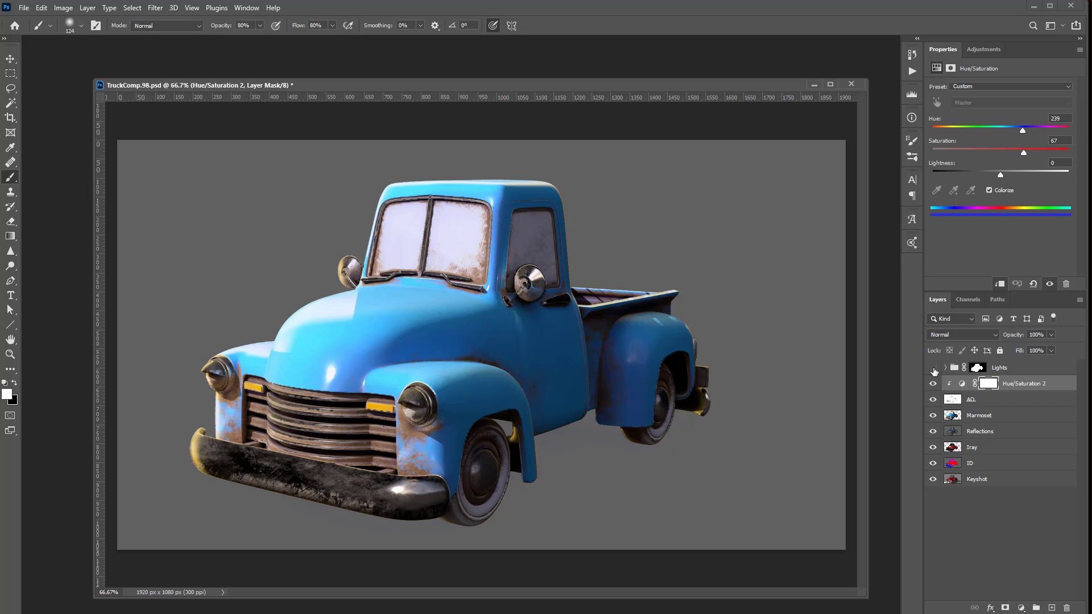
drag(934, 371, 933, 470)
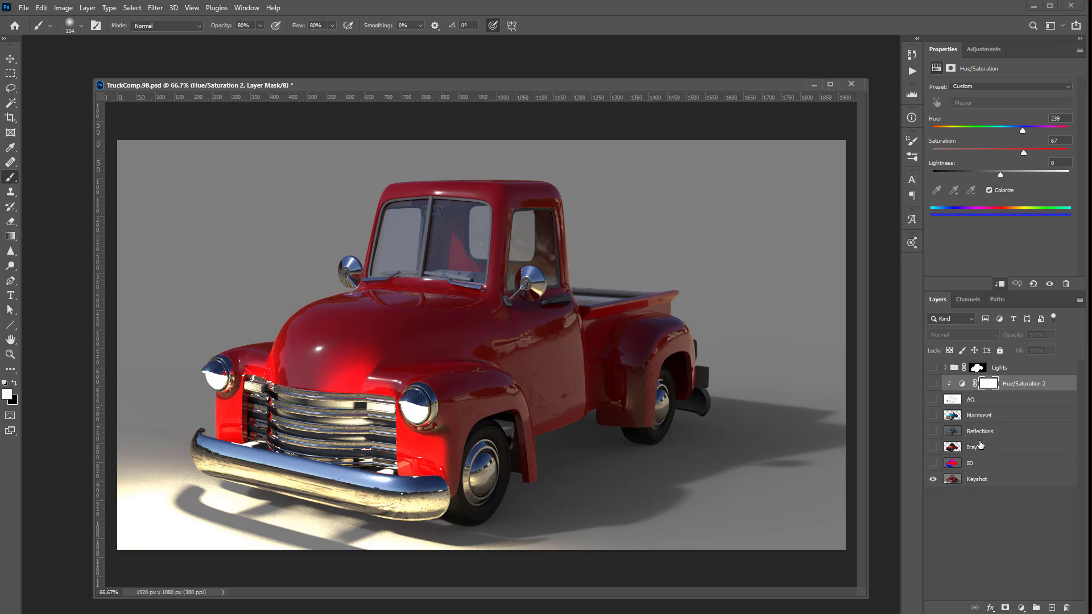
click(933, 463)
Select the magenta window areas on the ID layer with the Magic Wand.
click(974, 464)
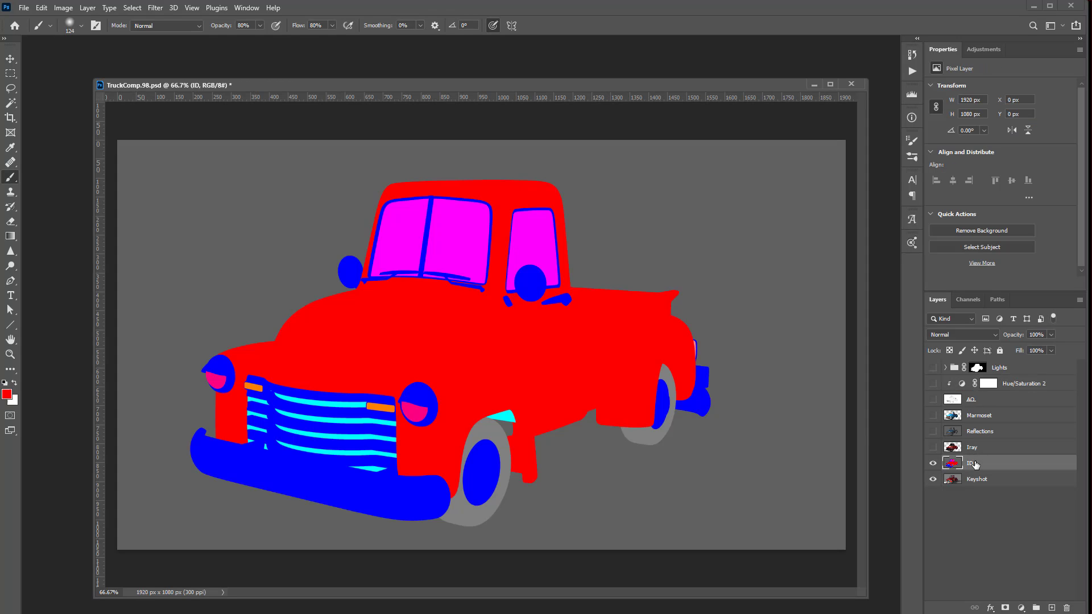
key(w)
click(490, 253)
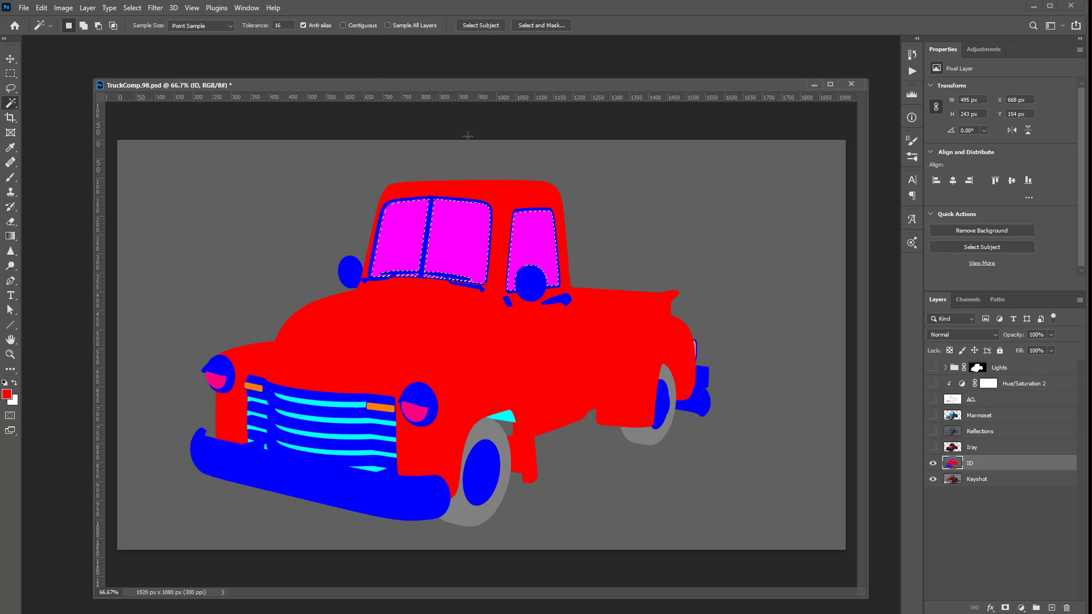
Hide the ID layer and copy the selected window areas of Keyshot to a new layer.
click(932, 462)
click(980, 479)
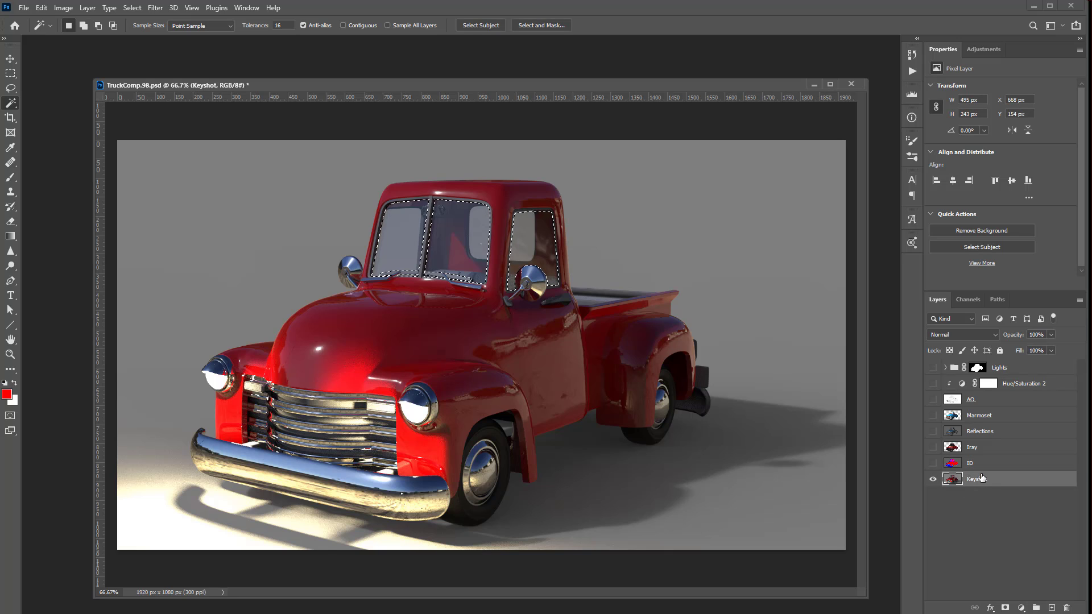
key(ctrl+j)
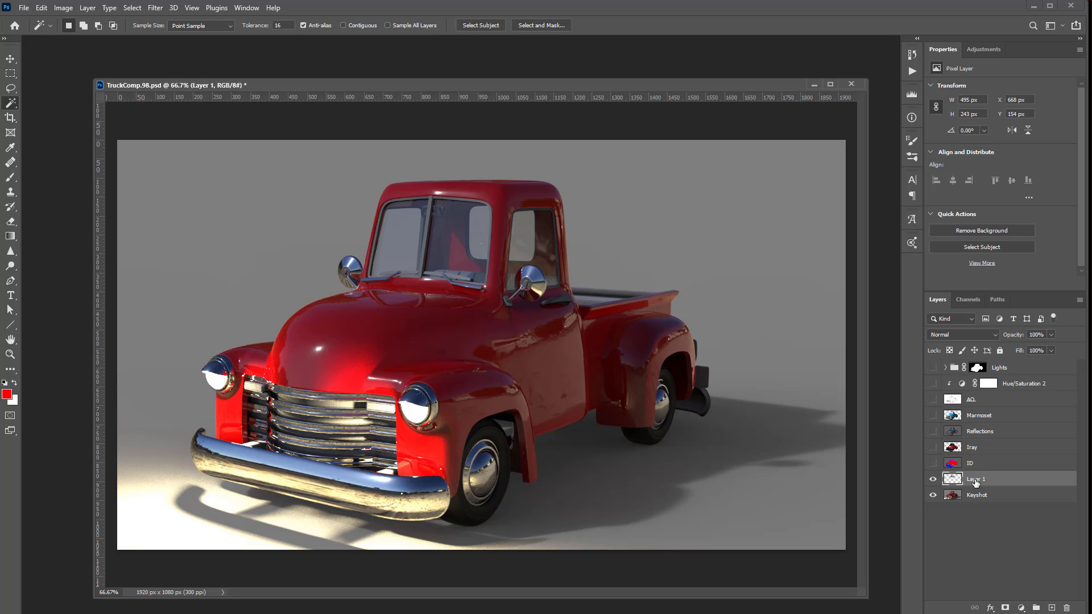
Rename the copied glass layer as Windows and place it directly above Marmoset, with Marmoset shown.
double_click(972, 480)
text(Windows)
key(Return)
drag(973, 487, 967, 416)
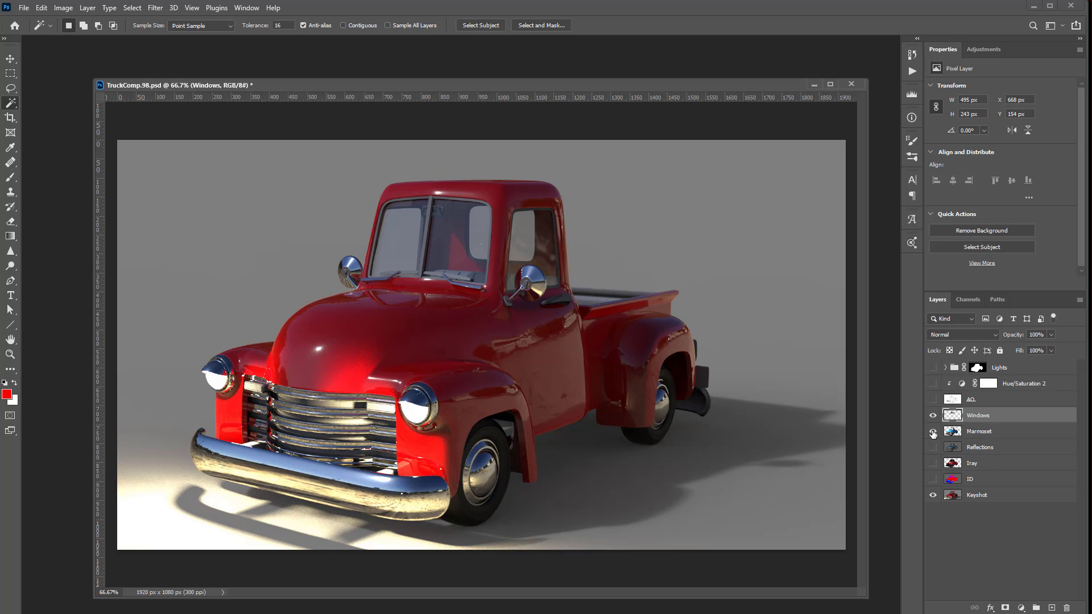
click(933, 432)
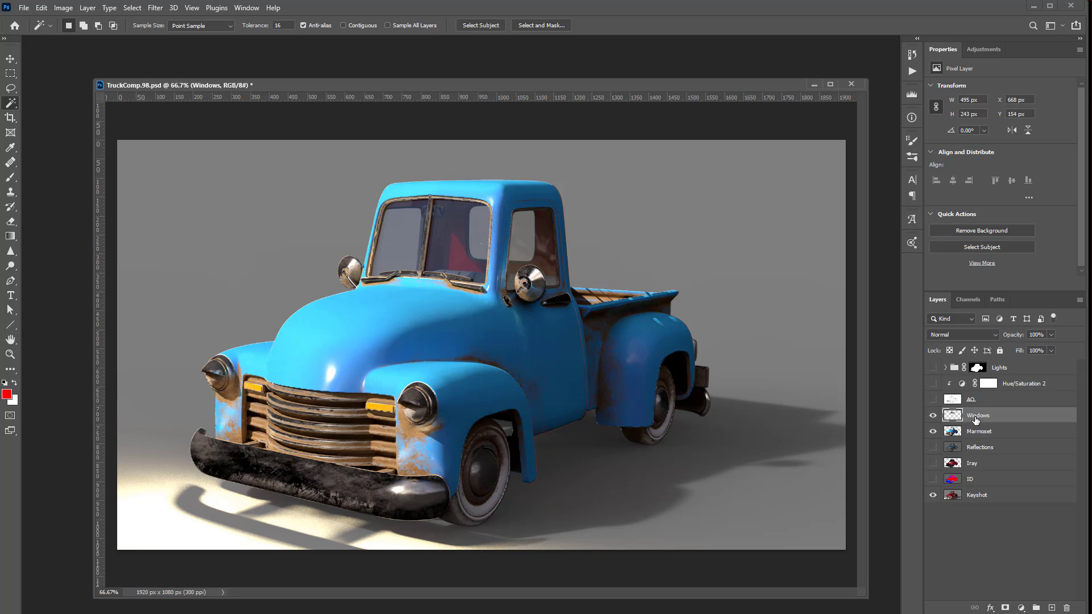
Move the ID layer to the top of the layer stack and show Marmoset, Windows, AO with its adjustment, and Lights.
click(933, 478)
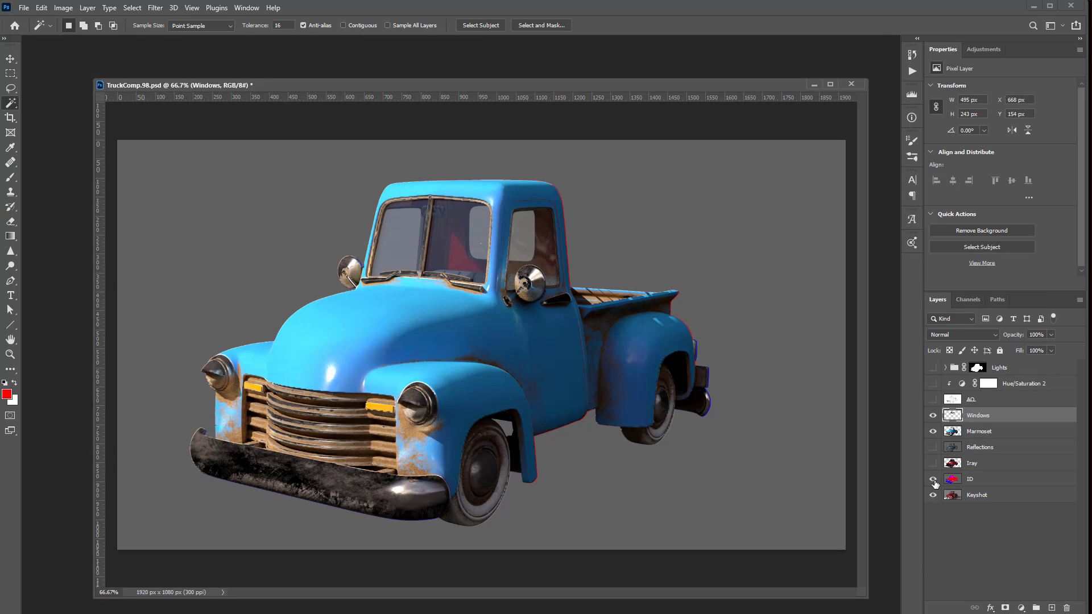
drag(933, 416, 933, 432)
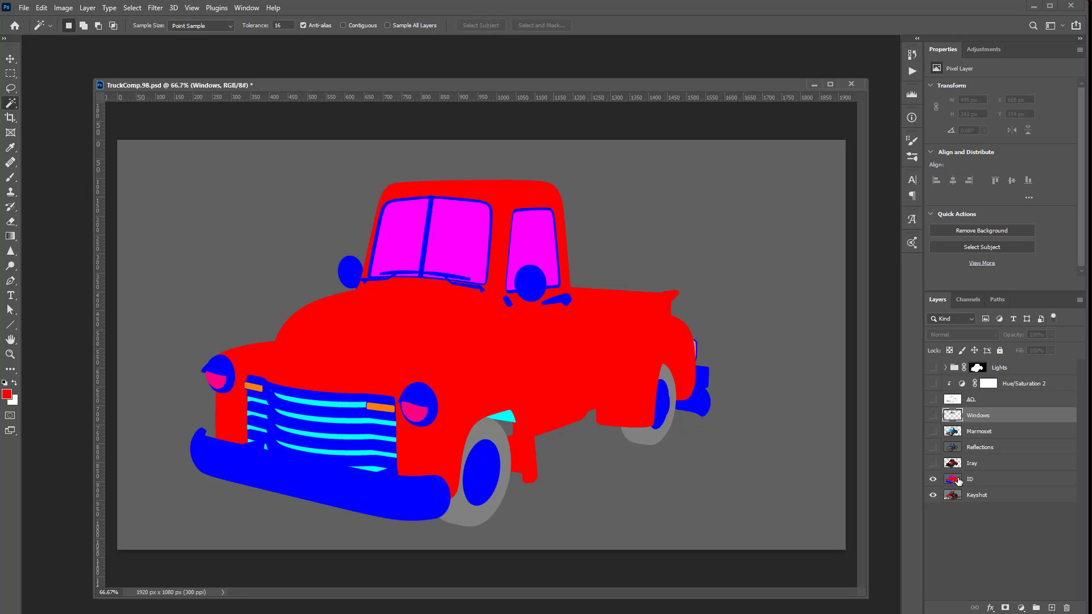
click(978, 483)
drag(978, 482, 967, 367)
drag(933, 448, 933, 384)
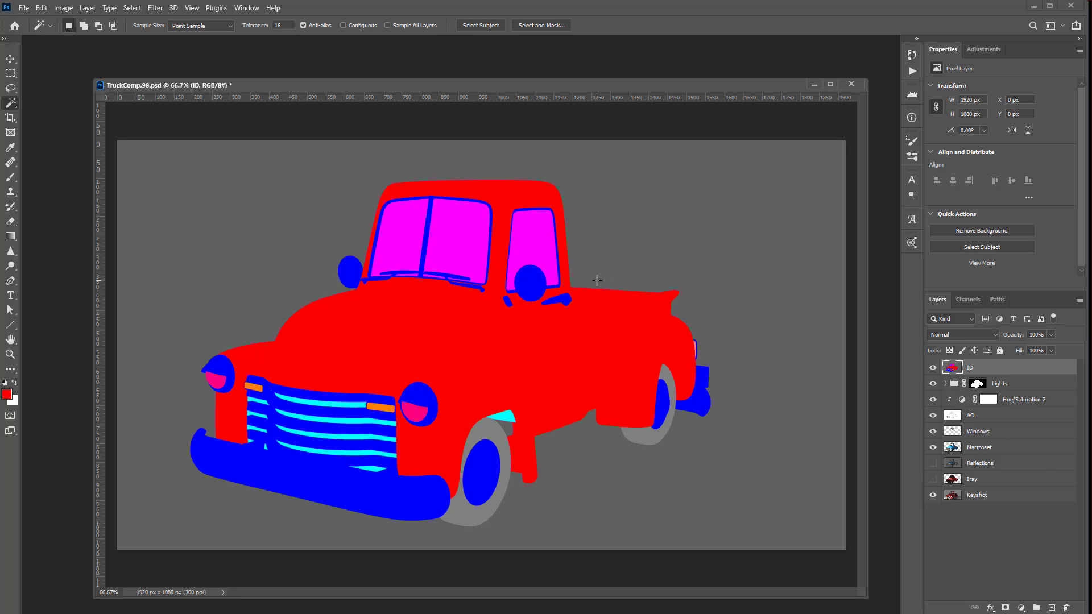
Using the magenta window selection from ID, hide ID and add a masked Hue/Saturation adjustment clipped to Windows, shifting Hue far to the negative side.
click(933, 369)
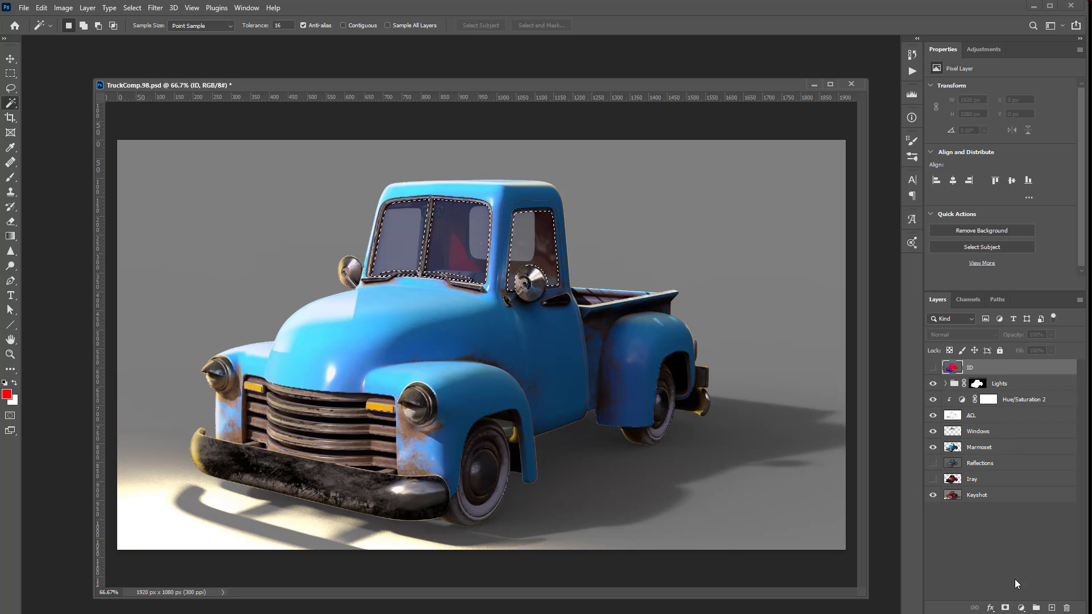
click(1020, 608)
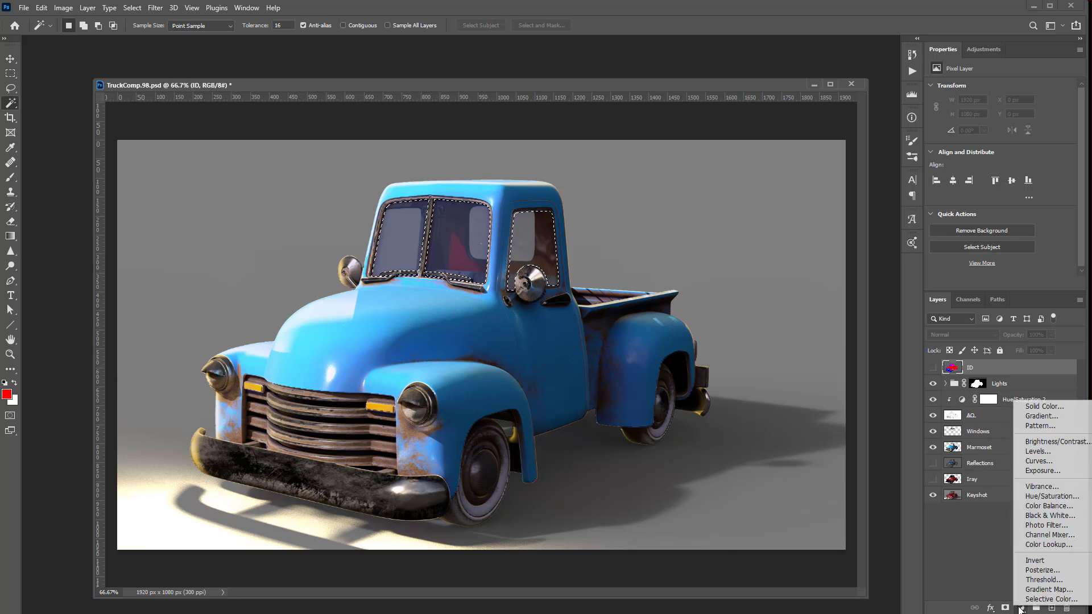
click(1049, 496)
drag(978, 426, 998, 439)
alt+click(1000, 438)
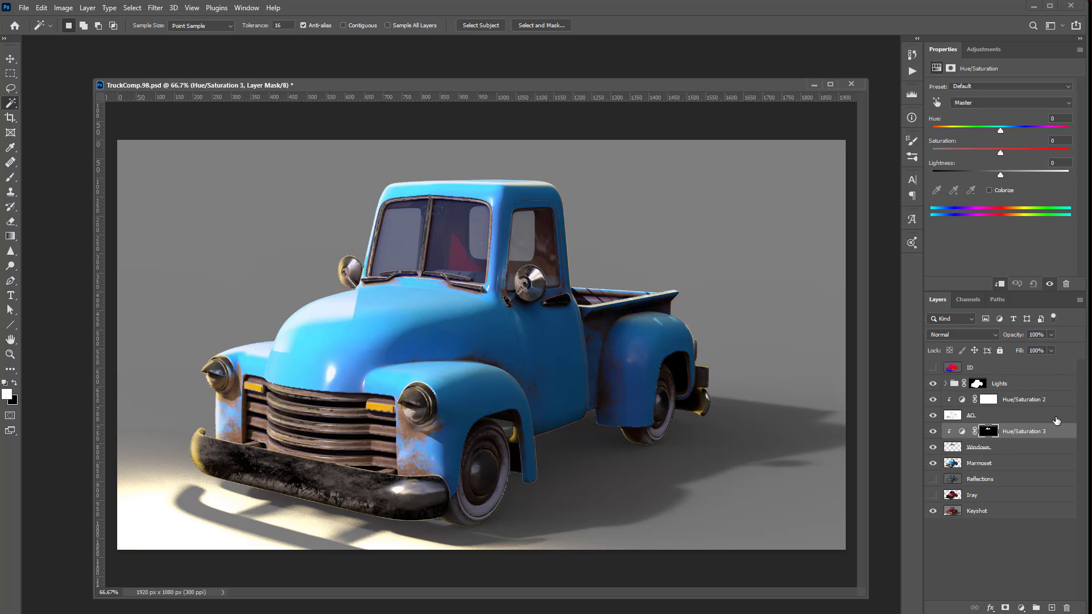
mouse_move(1000, 131)
mouse_down()
mouse_move(1031, 131)
mouse_move(924, 130)
mouse_move(980, 139)
mouse_move(943, 147)
mouse_up()
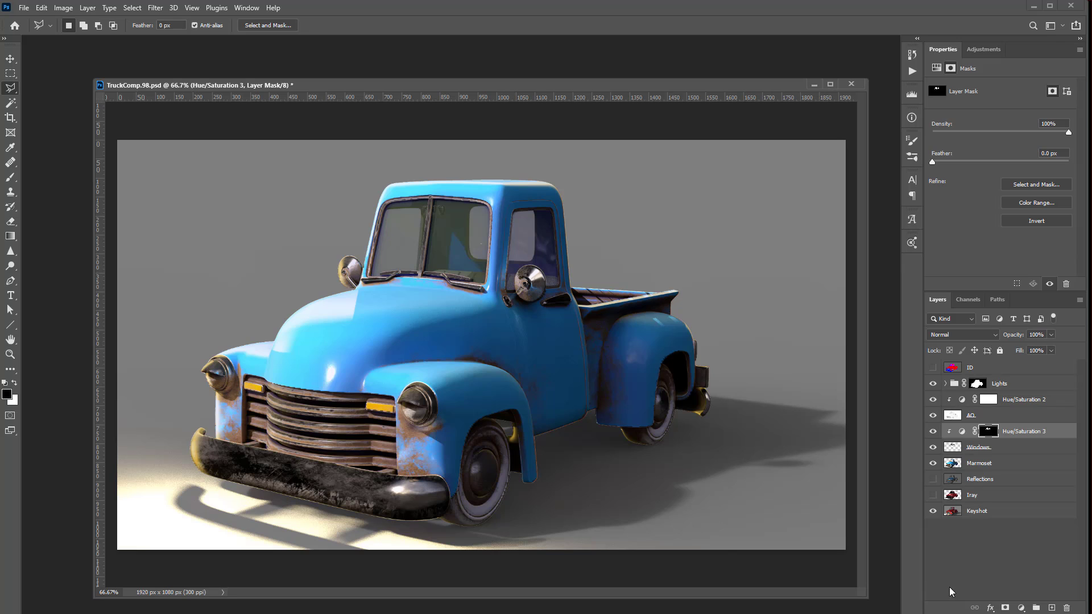
Compare the composite with the Keyshot background and the Marmoset layer each hidden and shown.
click(933, 510)
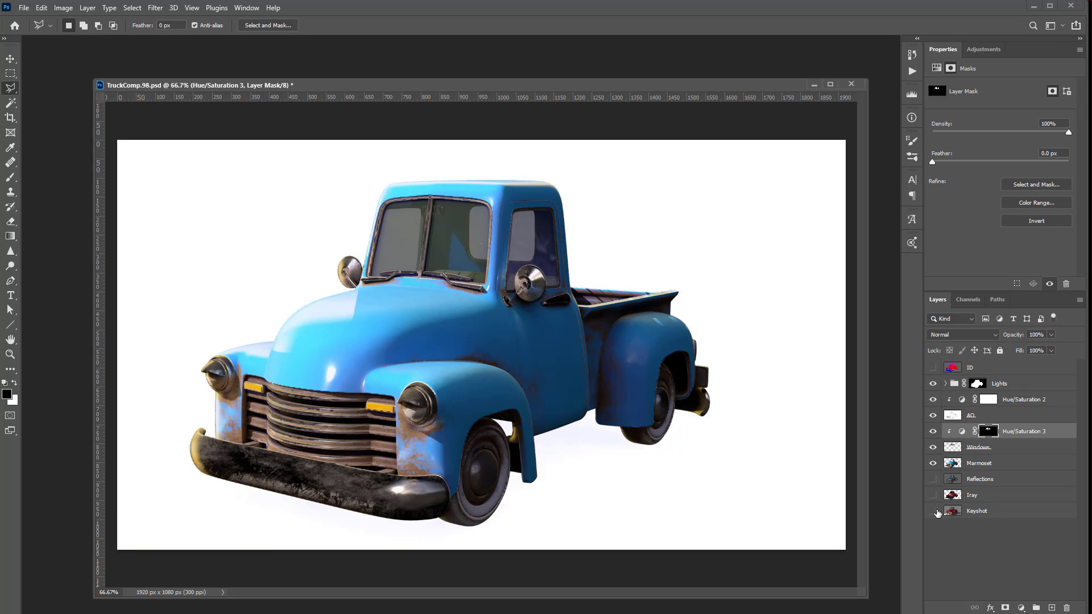
click(933, 511)
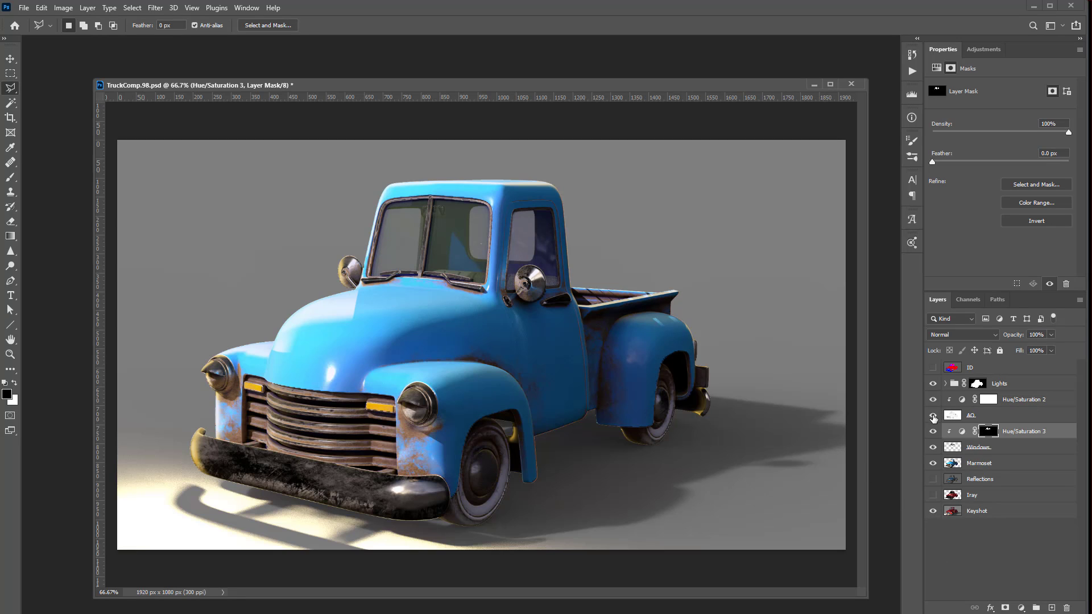
click(933, 463)
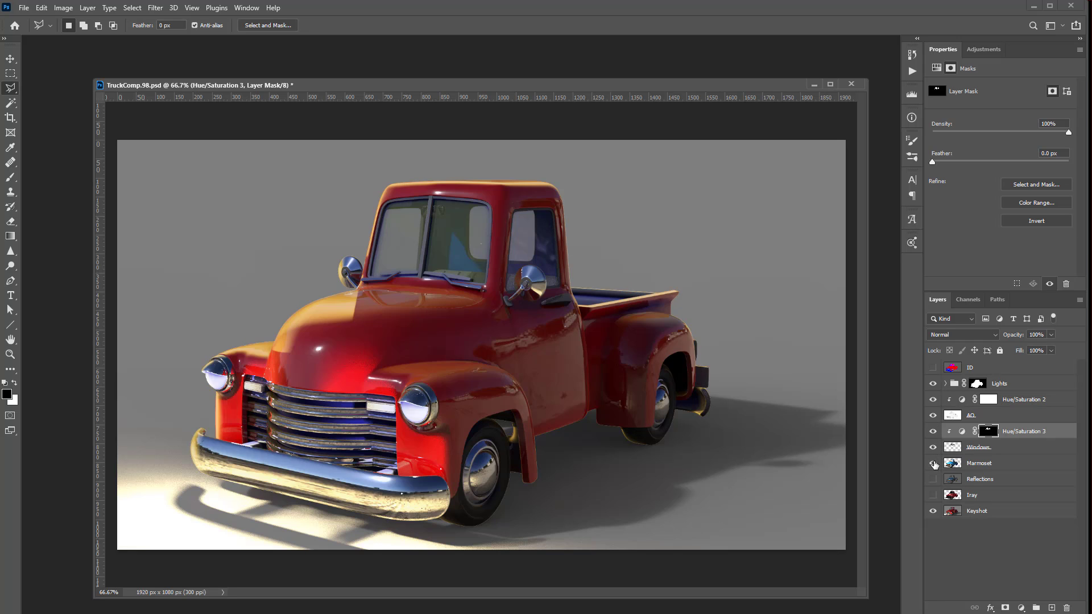
click(933, 462)
click(933, 510)
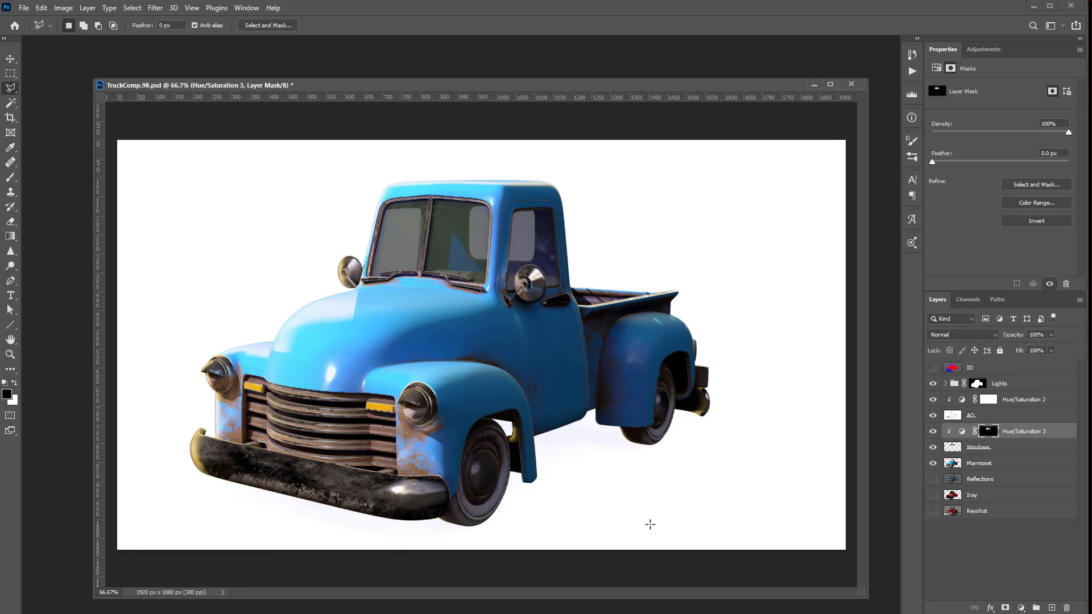
click(932, 510)
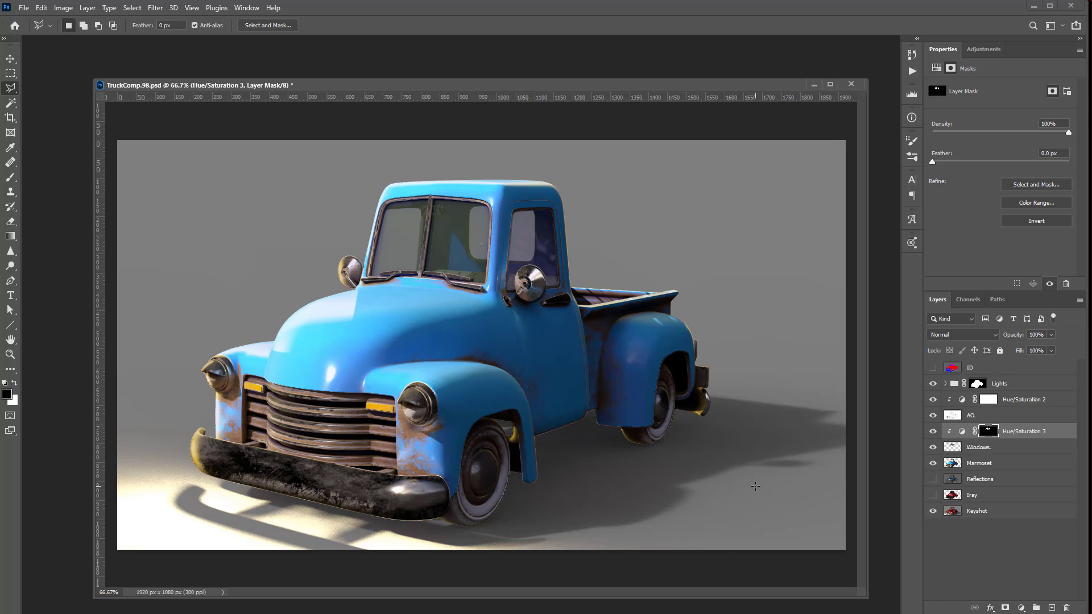
Move the Reflections layer directly above Marmoset and make it visible.
click(1021, 449)
click(1017, 463)
drag(1009, 476, 1002, 458)
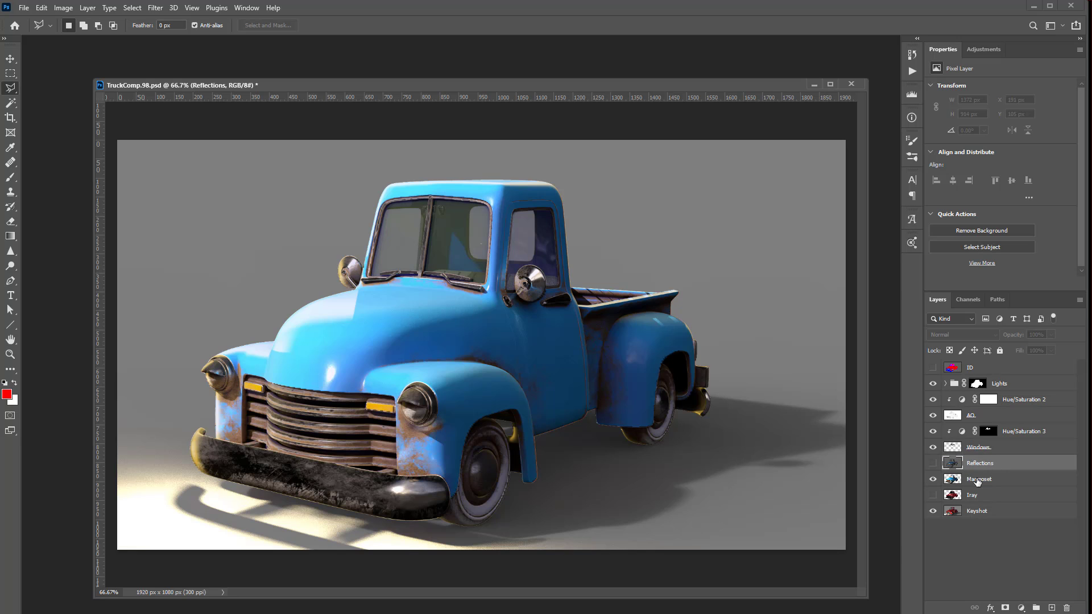
click(933, 463)
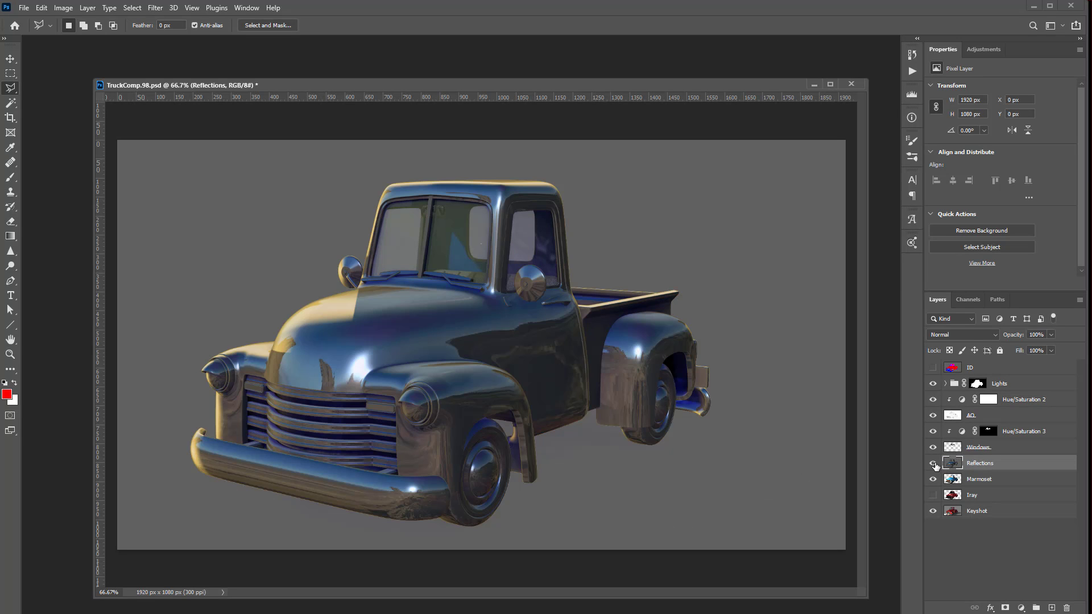
click(973, 336)
click(977, 338)
Load Alpha 1 as a selection, mask the Reflections layer with it, and compare the layer hidden and shown.
click(974, 303)
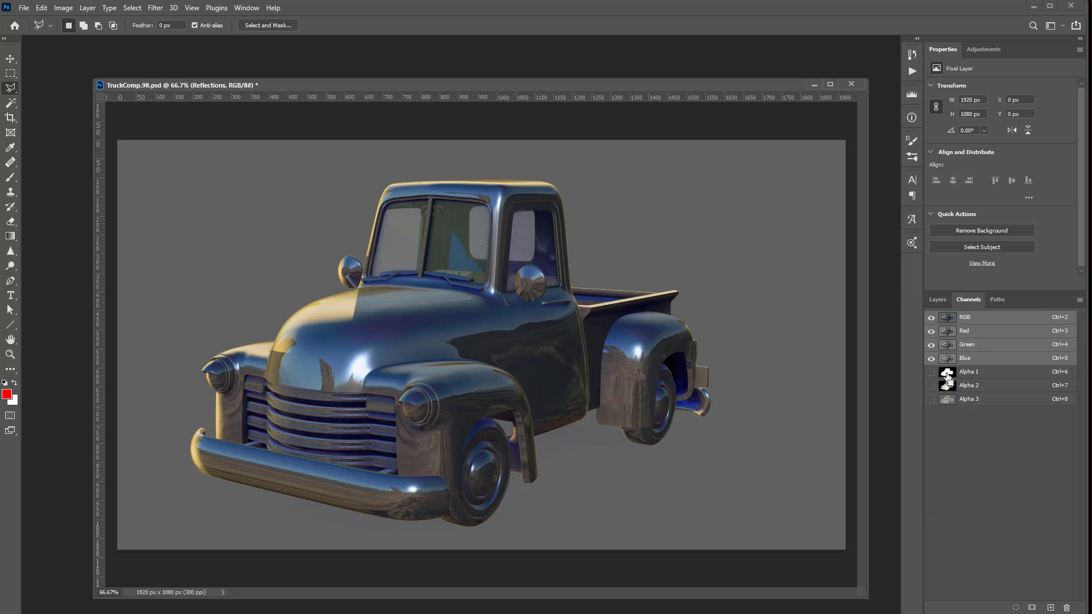
ctrl+click(947, 374)
click(937, 300)
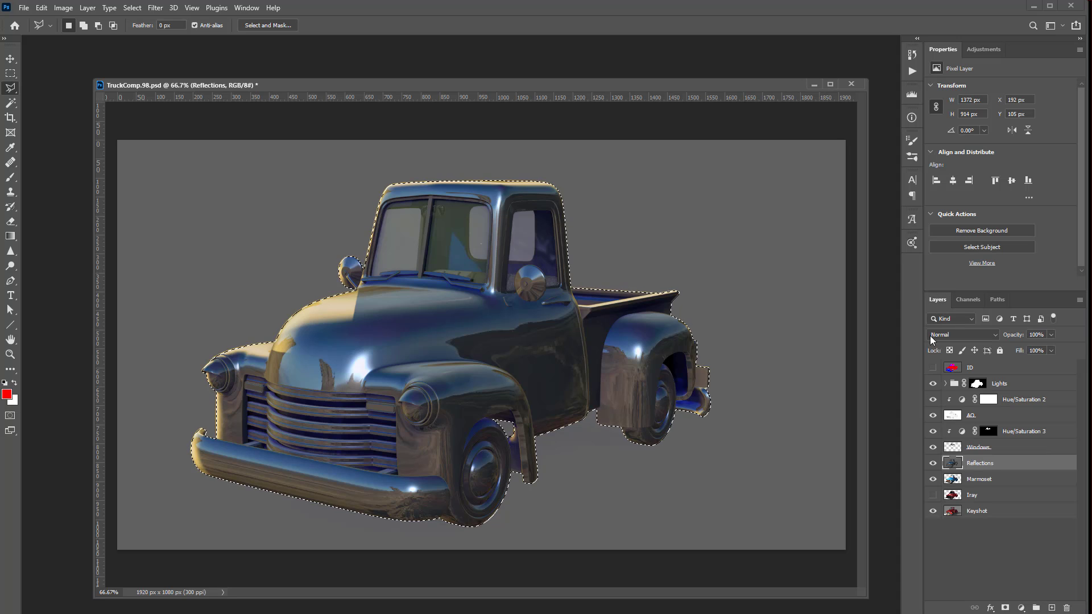
click(1005, 608)
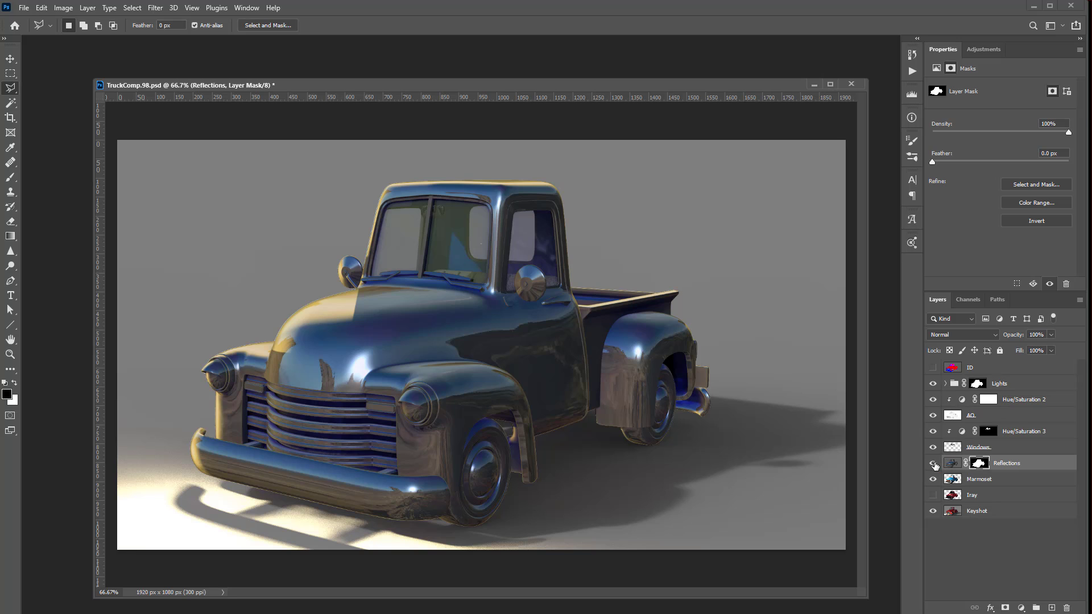
click(933, 463)
click(933, 462)
Set the Reflections layer to Color Dodge blending at 37% opacity.
click(973, 334)
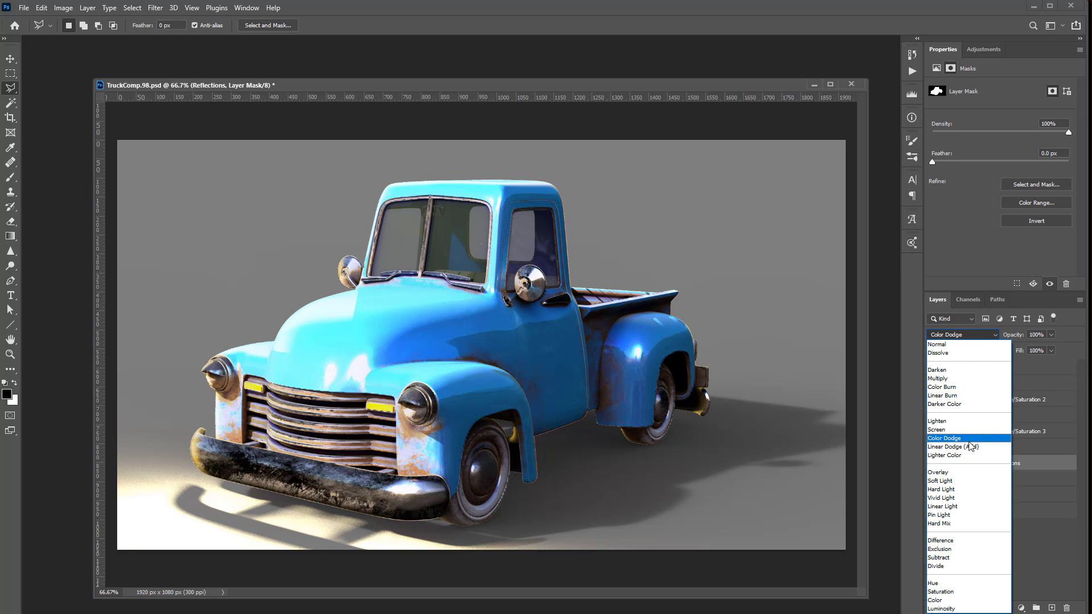
click(945, 439)
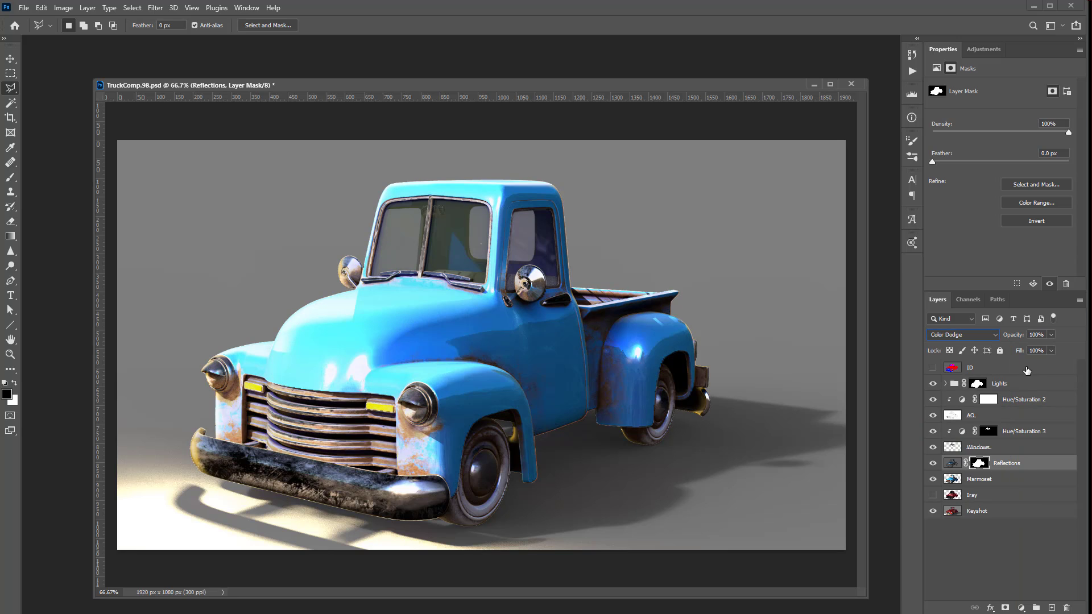
click(958, 464)
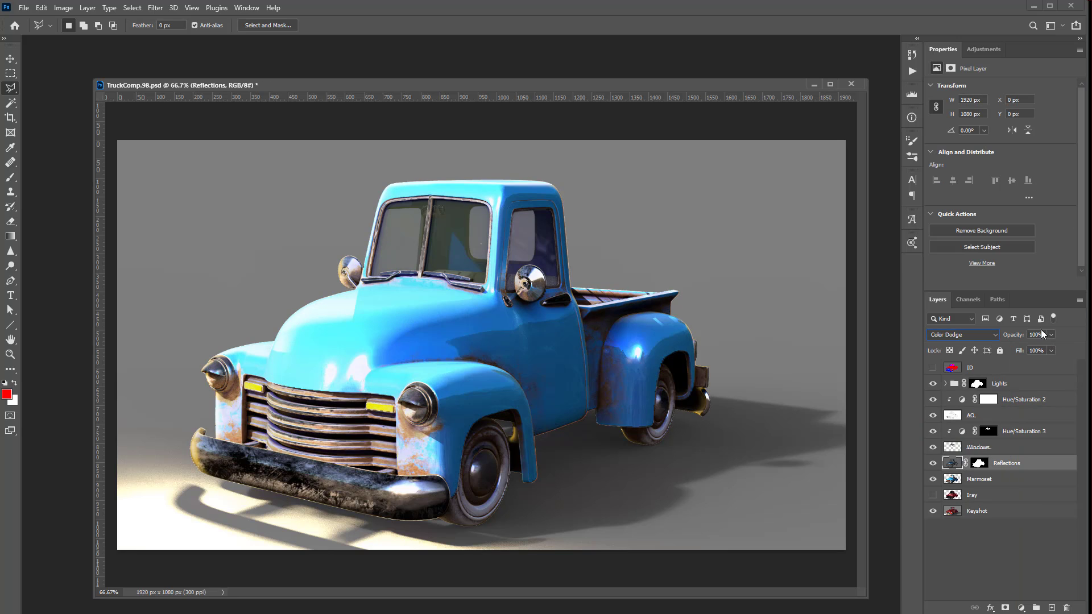
click(1051, 335)
mouse_move(1020, 347)
mouse_down()
mouse_move(996, 349)
mouse_move(1031, 356)
mouse_move(999, 358)
mouse_move(1019, 357)
mouse_up()
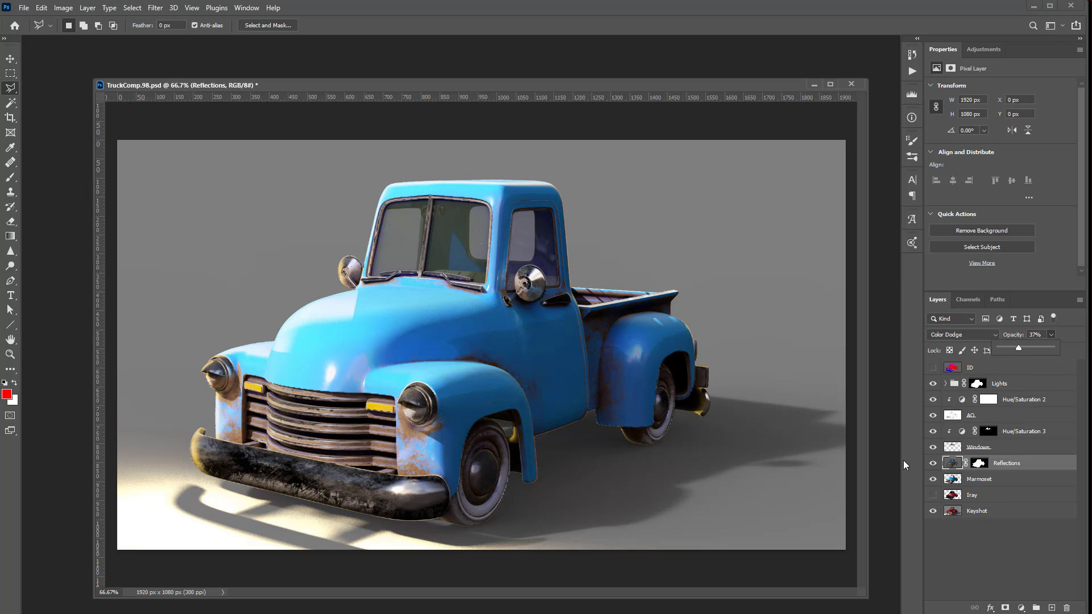
click(1011, 448)
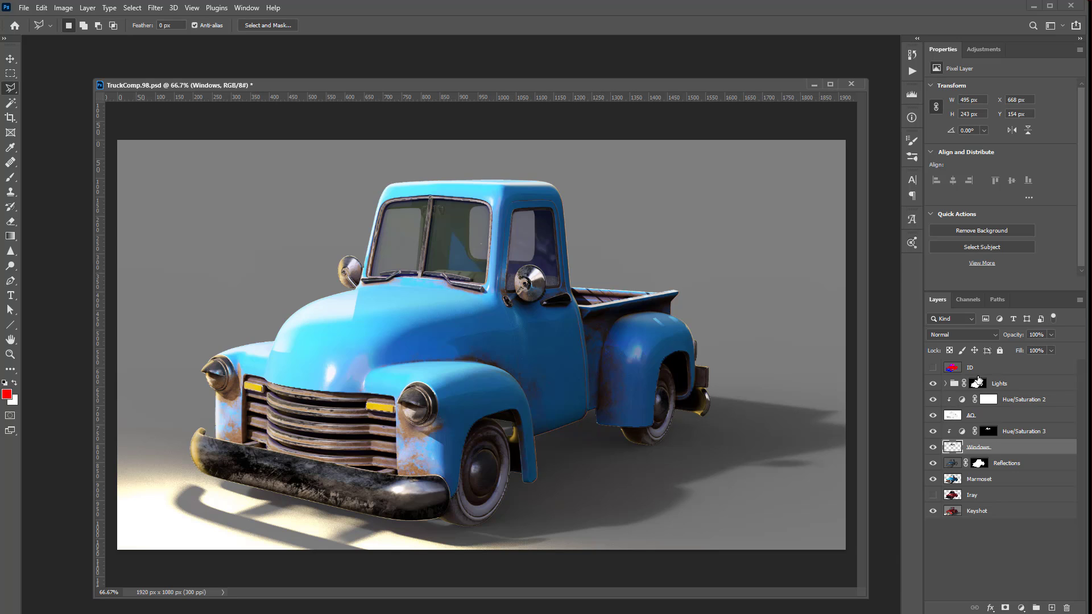
Duplicate the AO layer to the top of the layer stack and set the copy's blending mode to Normal.
click(951, 418)
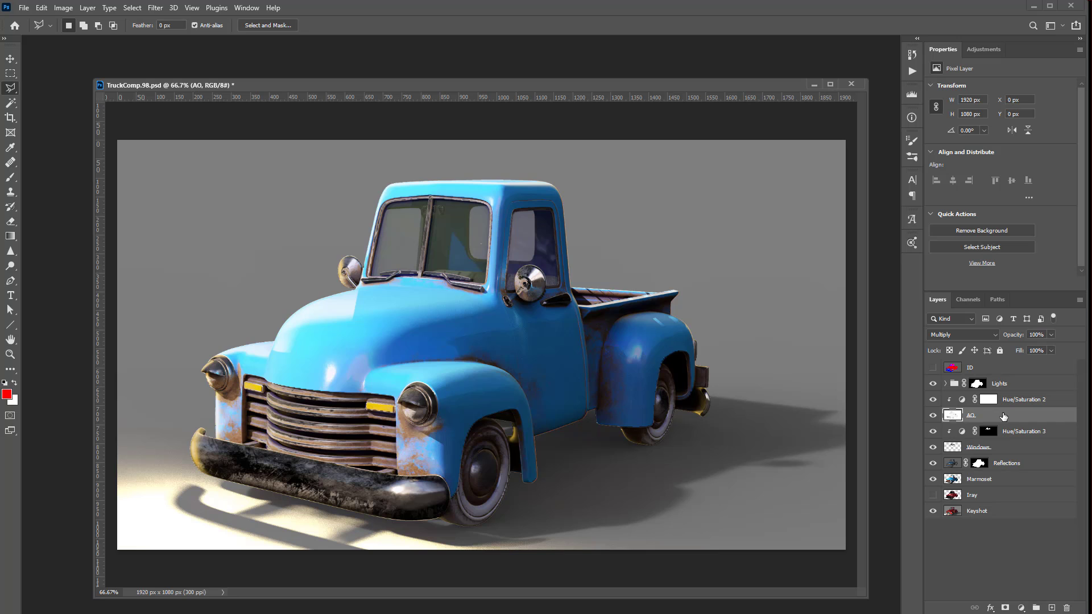
drag(1016, 418, 1051, 608)
drag(995, 418, 992, 365)
alt+click(994, 421)
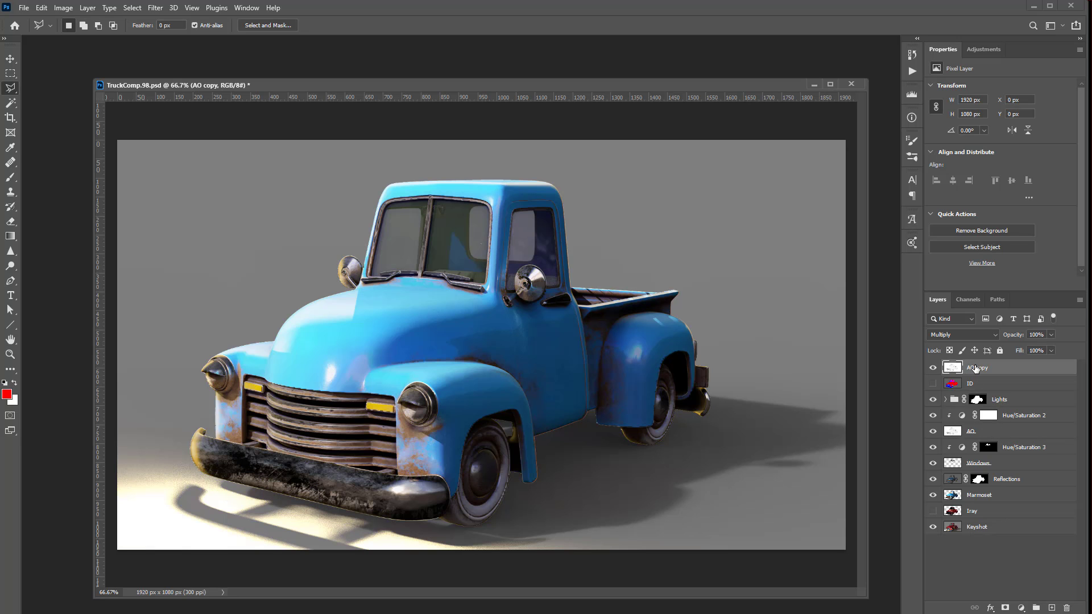
click(963, 336)
click(961, 346)
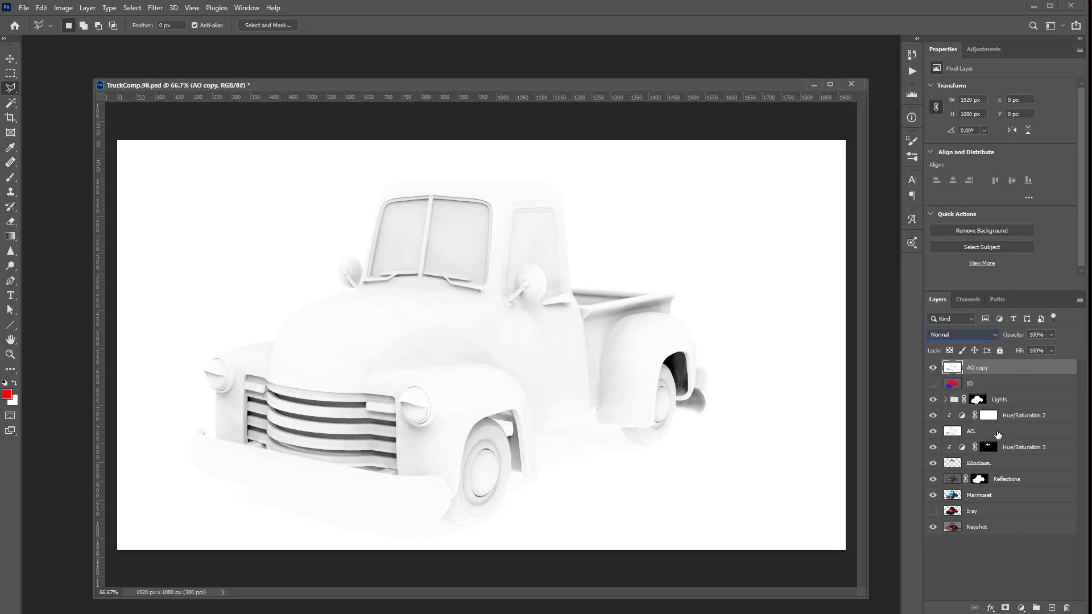
Copy the whole AO image into a new alpha channel and invert that channel.
key(ctrl+a)
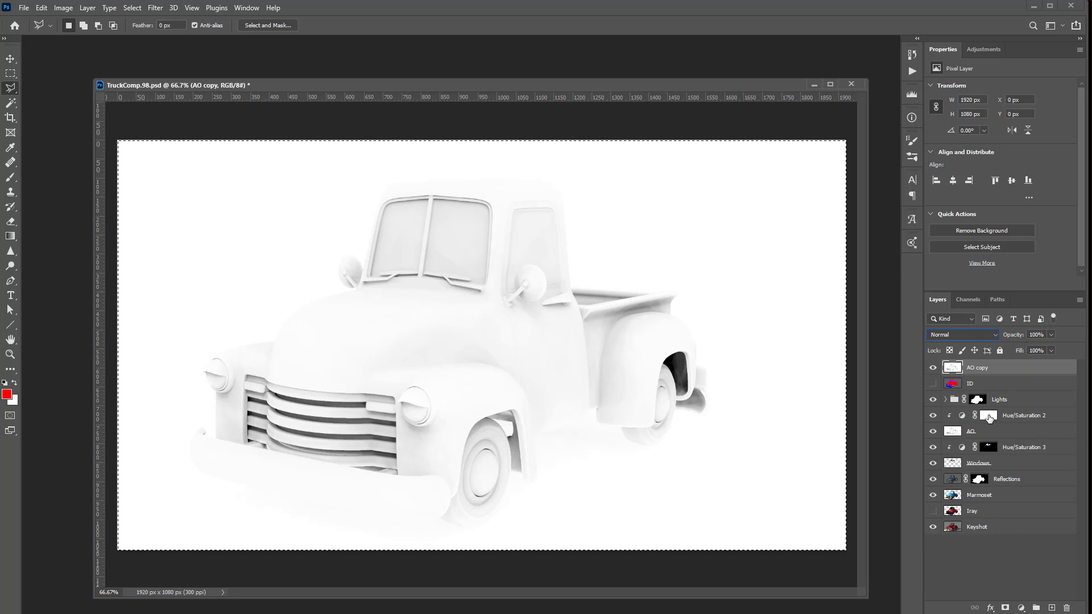
click(966, 303)
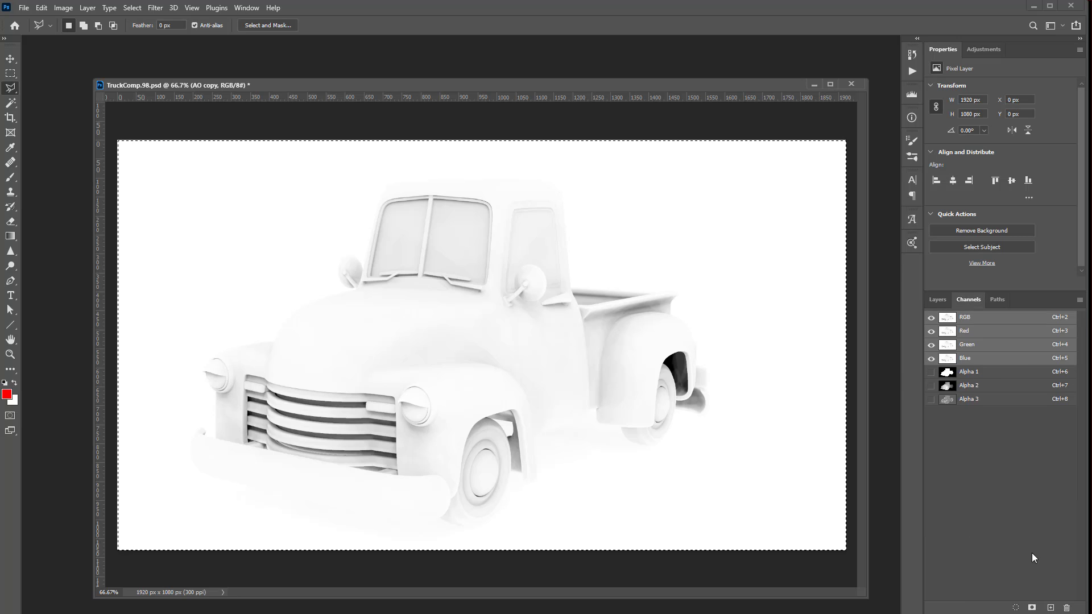
click(1052, 608)
key(ctrl+v)
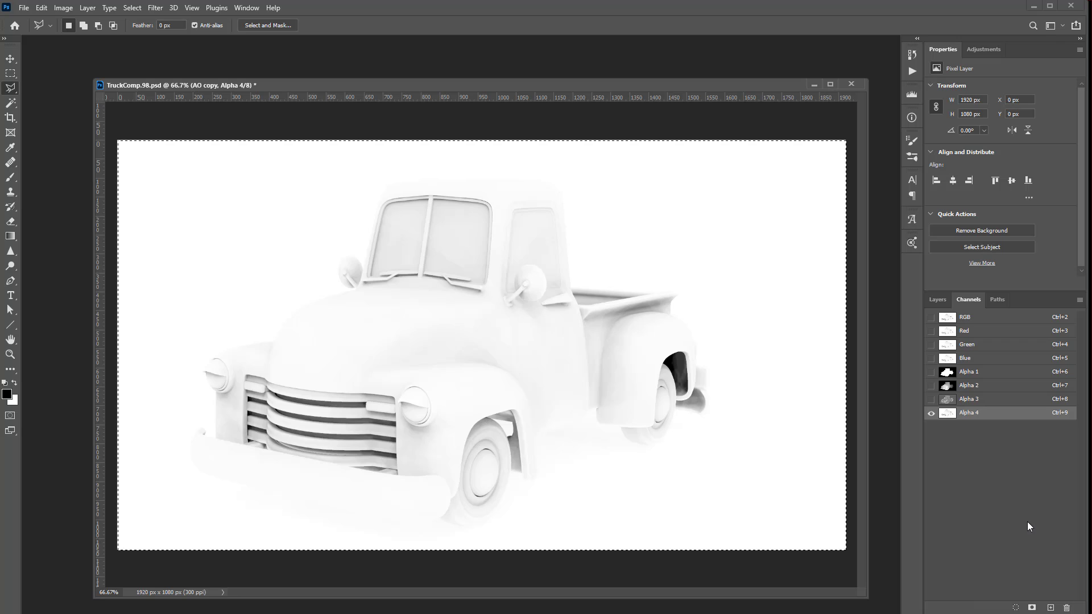
key(ctrl+i)
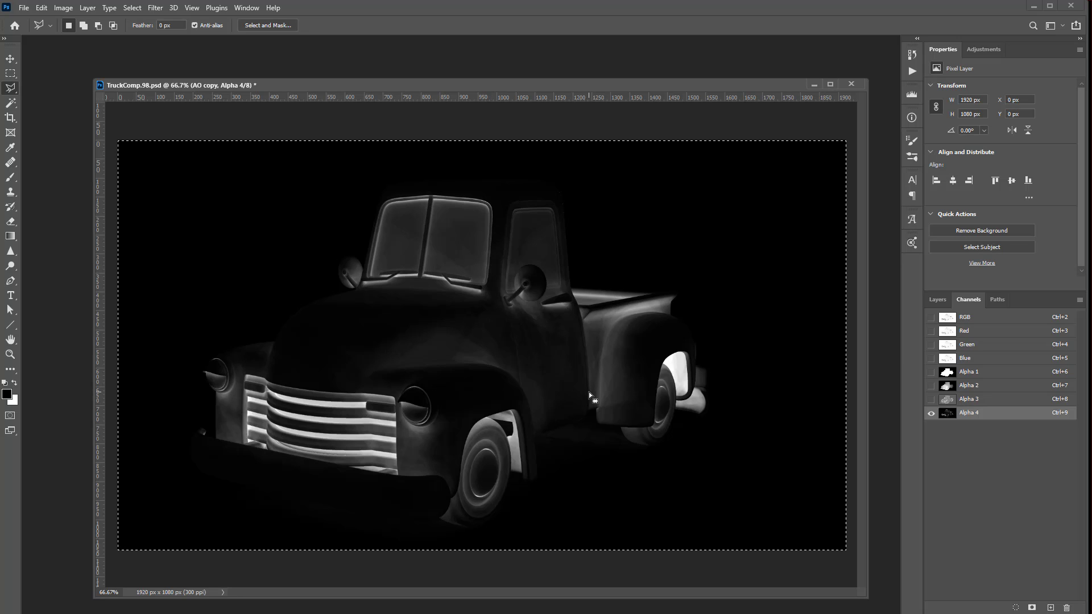
Load the inverted AO channel as a selection and clear the selection again.
ctrl+click(950, 414)
click(934, 300)
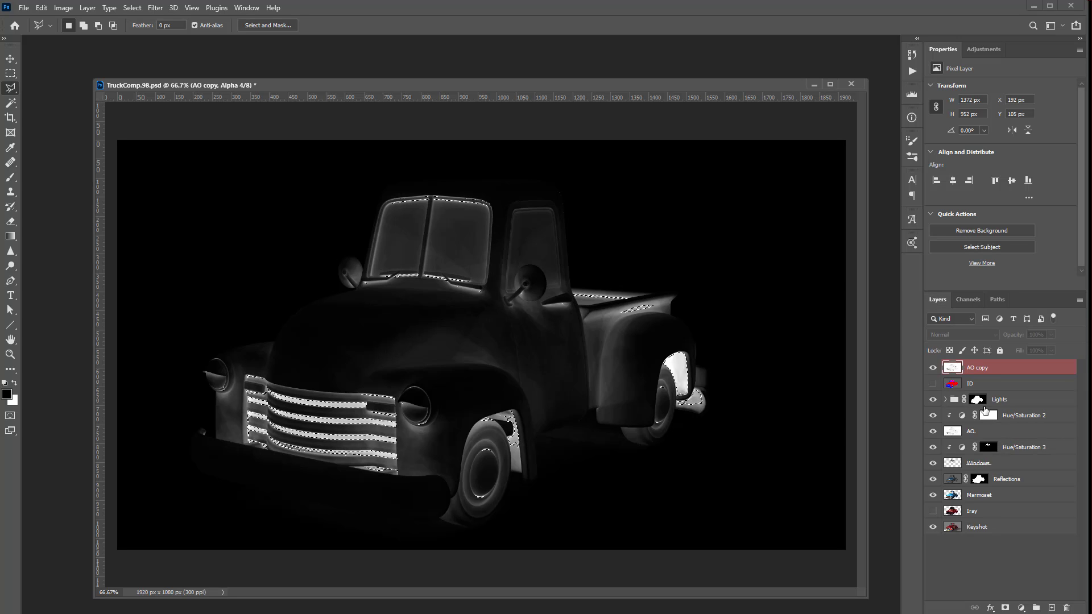
key(ctrl+d)
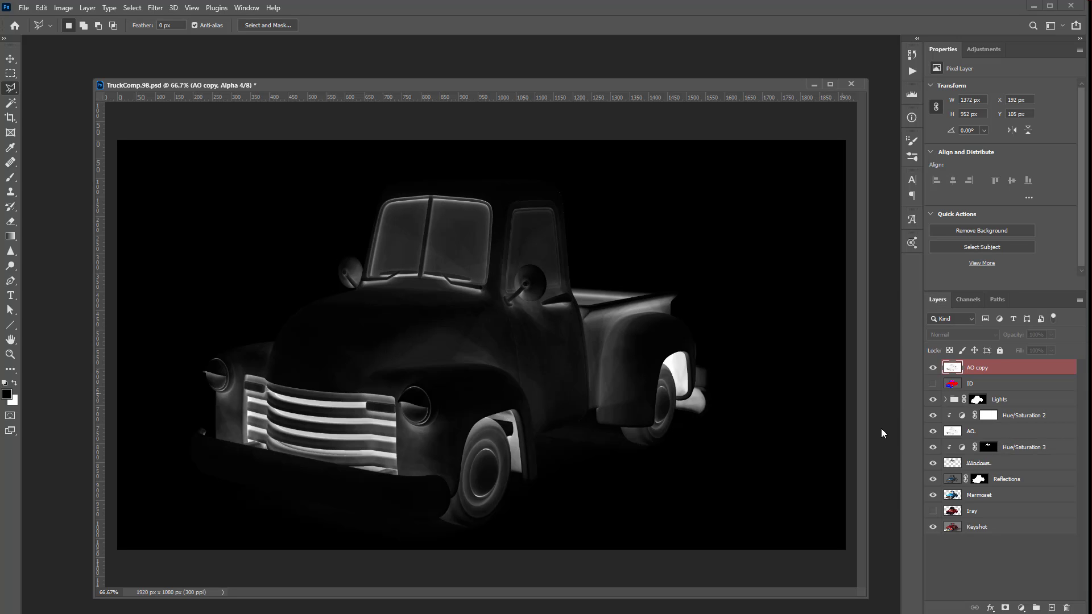
Return to the composite RGB view, add a new layer above Hue/Saturation 2 and name it Dirt.
key(ctrl+2)
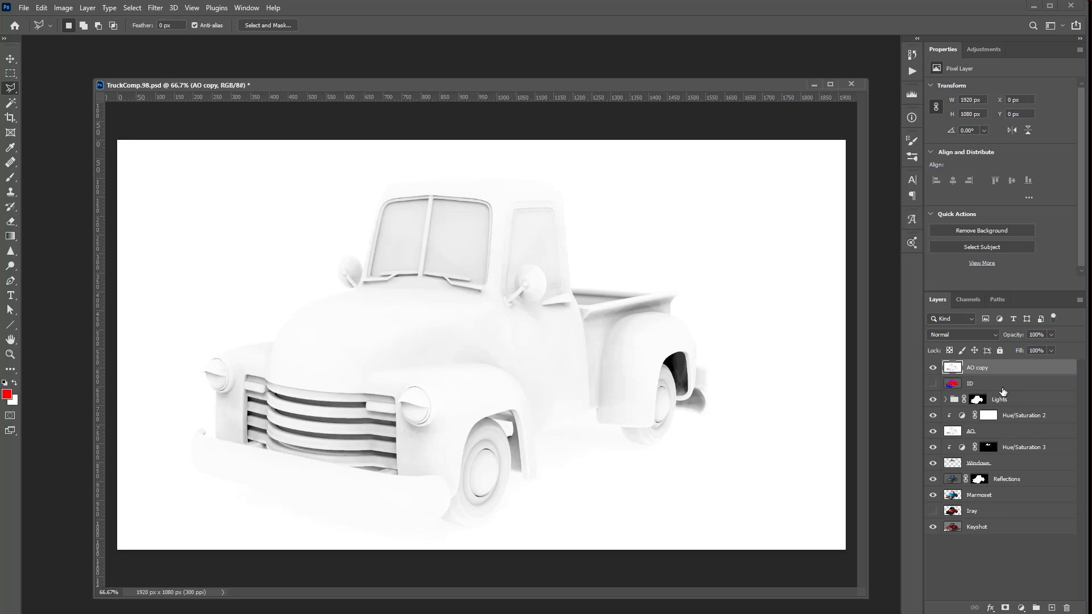
click(1006, 401)
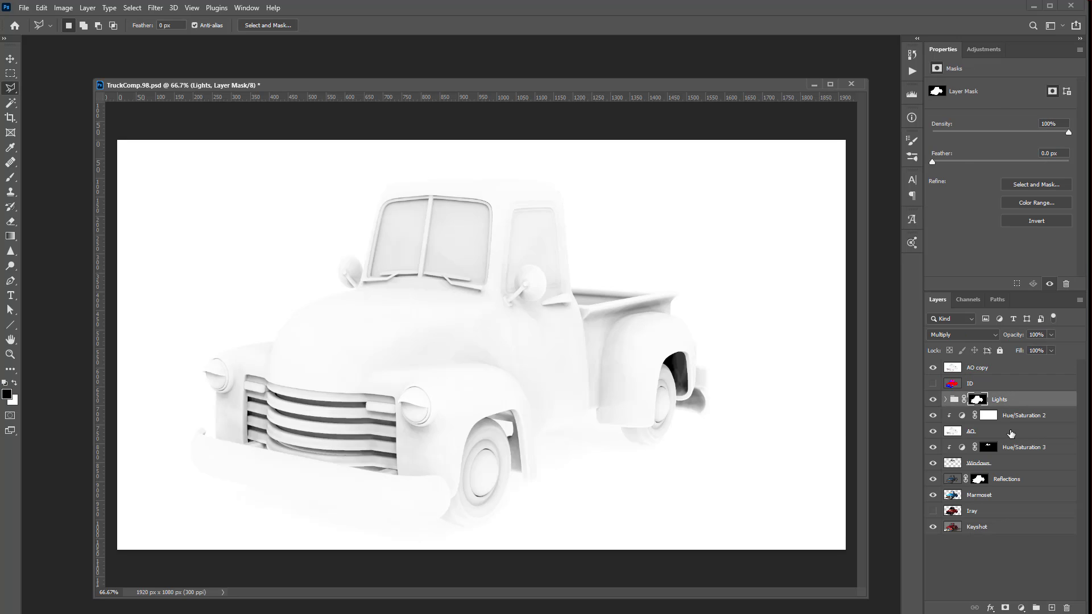
click(1009, 432)
click(1023, 417)
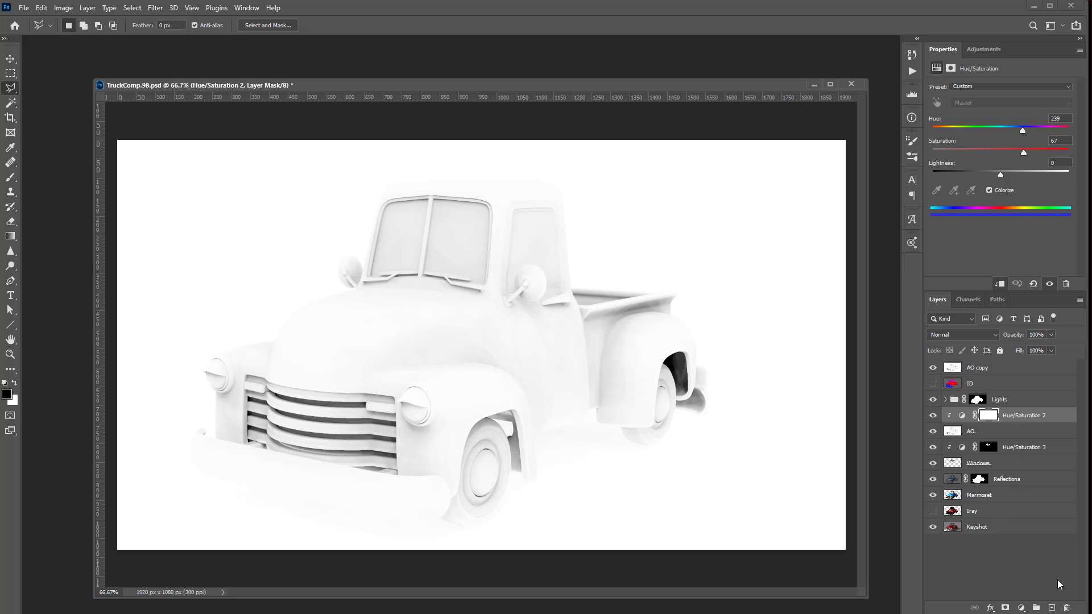
click(1051, 607)
double_click(974, 415)
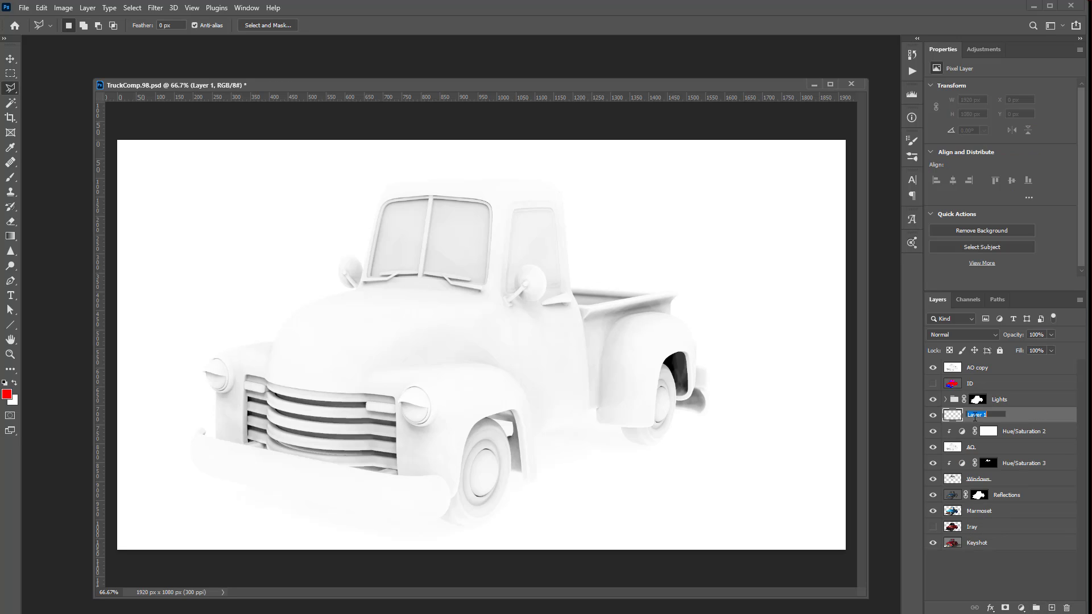
text(Dirt)
key(Return)
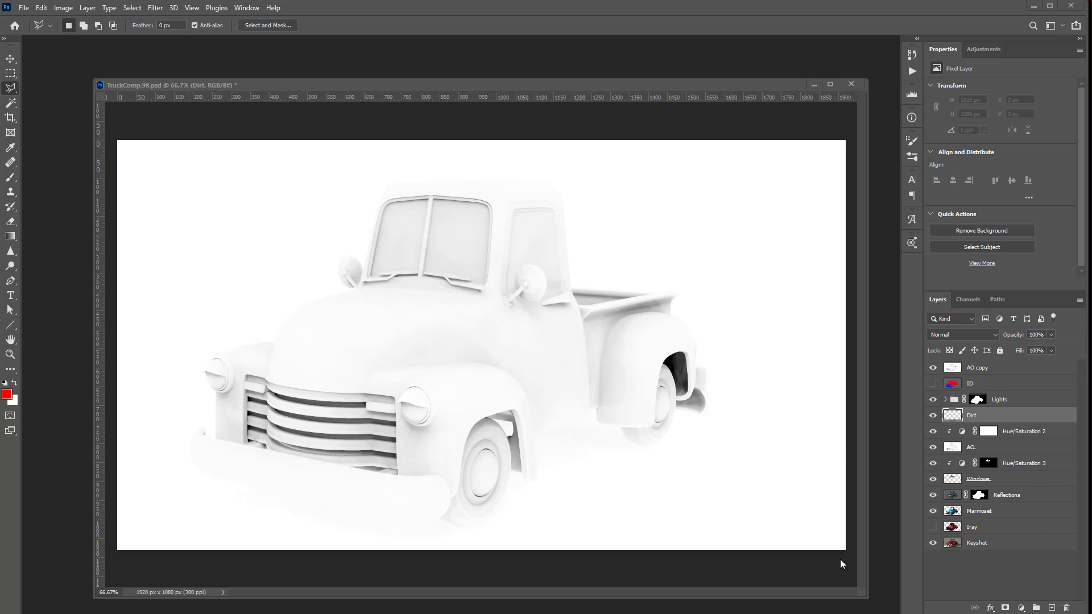
Switch to the Chrome image search for dirt texture and restrict the results to Large images.
drag(842, 563, 802, 92)
click(540, 203)
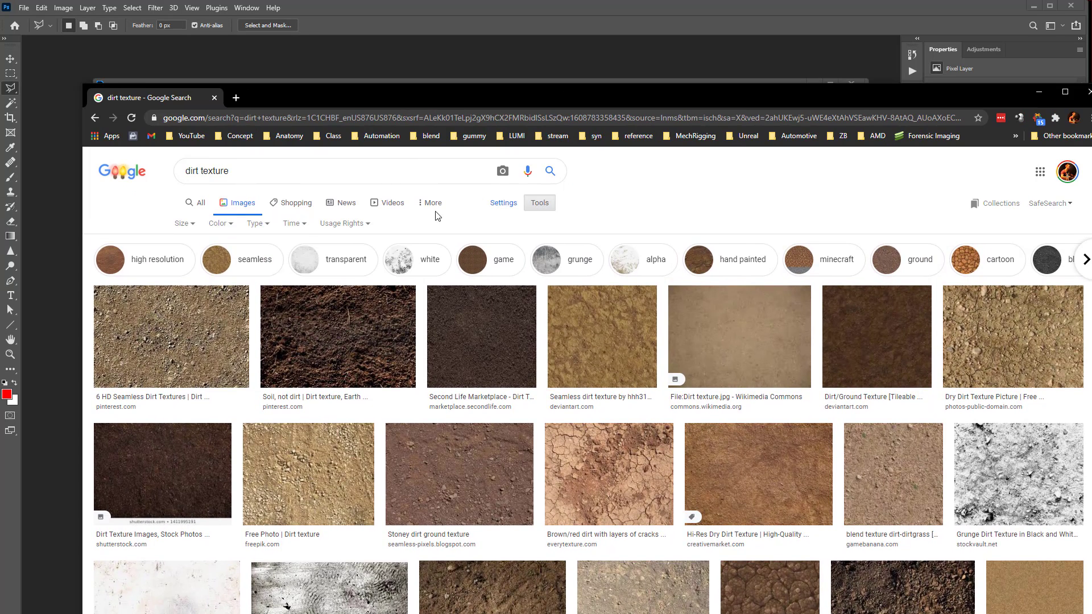
click(184, 223)
click(185, 261)
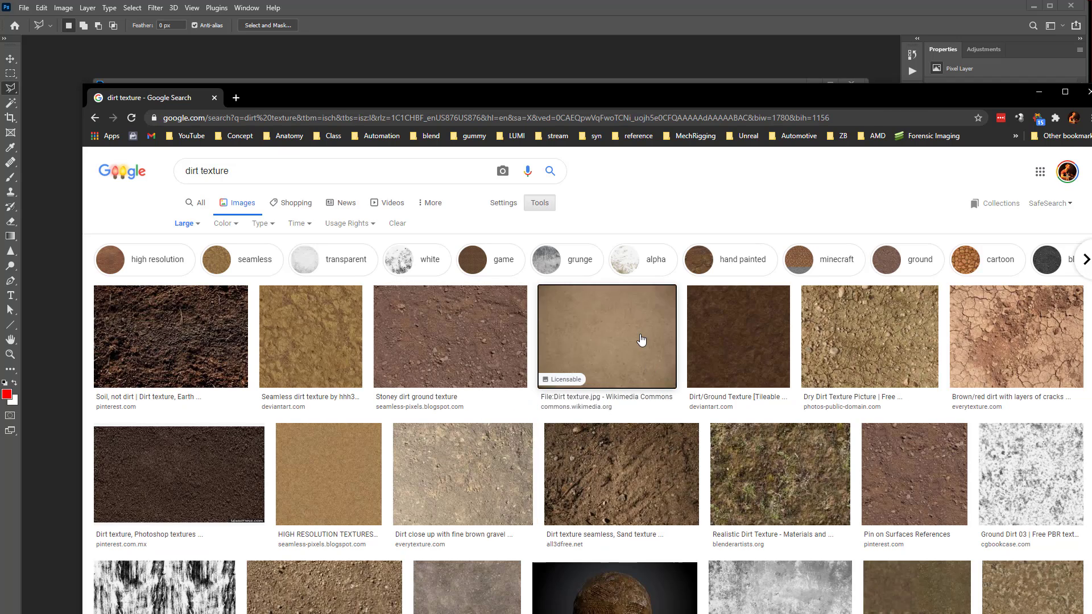
Open the Wikimedia Commons Dirt_texture.jpg at full size in a new tab and copy the image.
click(641, 340)
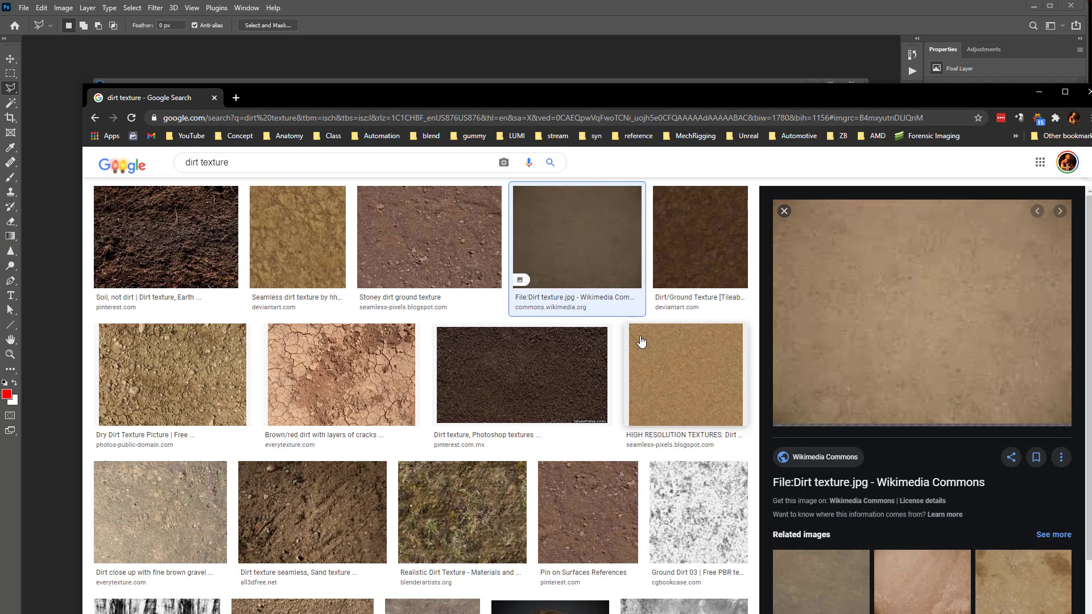
right_click(896, 349)
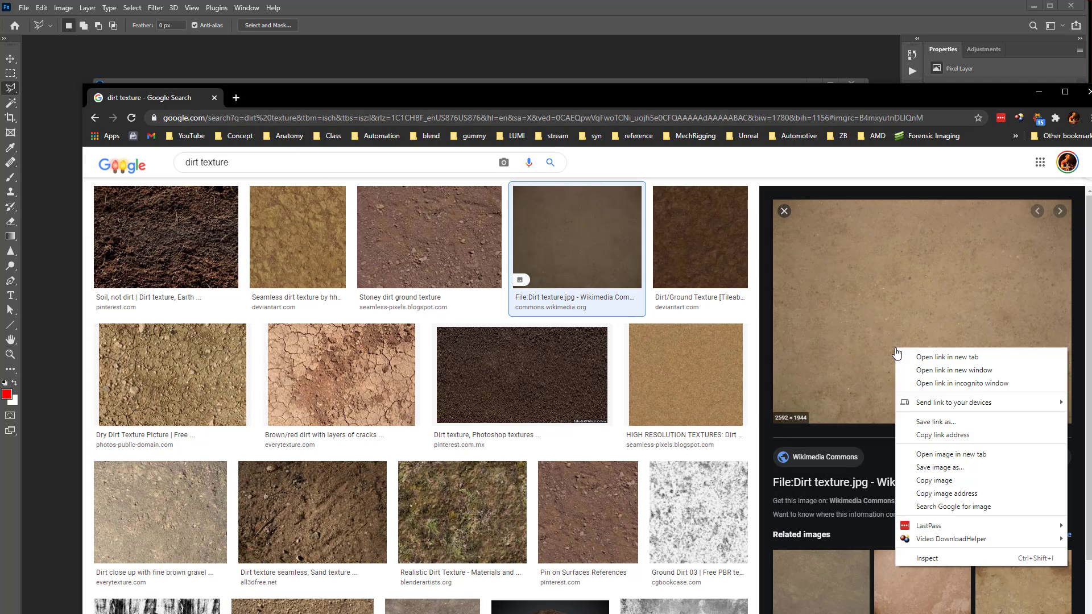
click(954, 458)
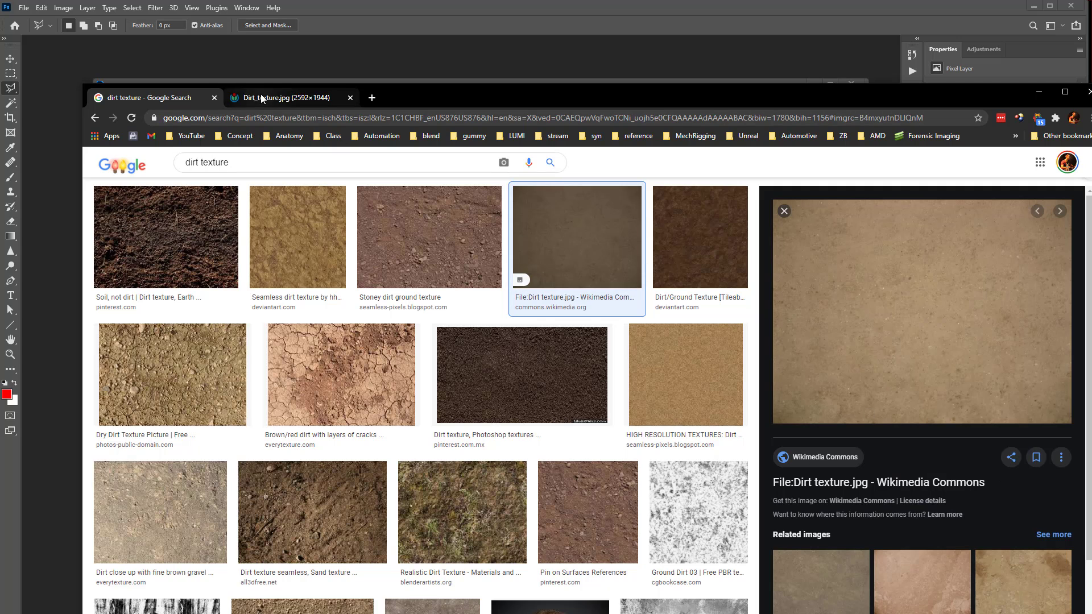
click(263, 98)
right_click(578, 312)
click(616, 347)
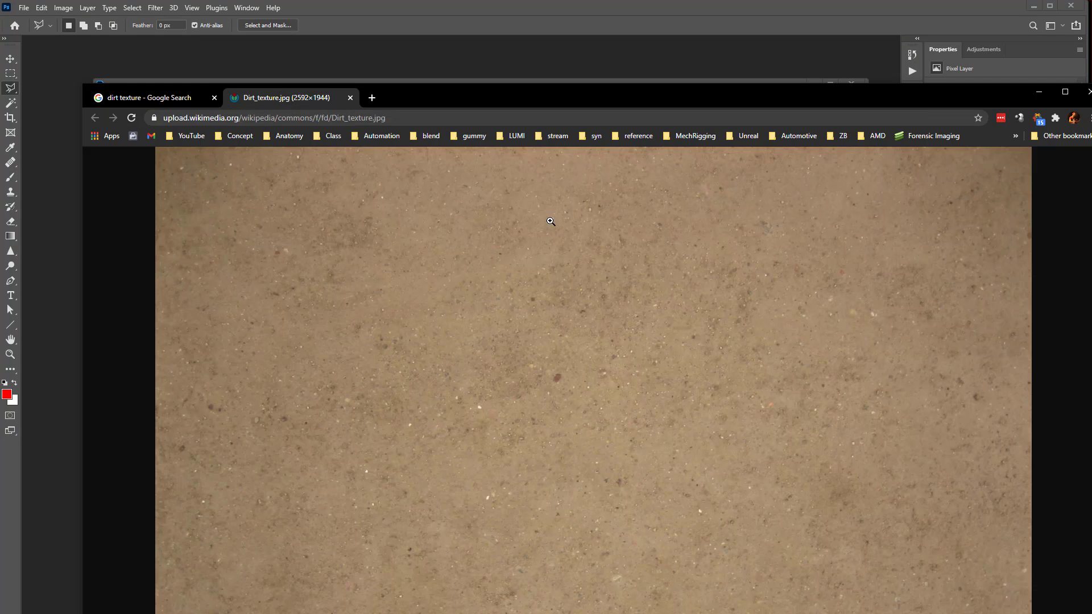
Return to Photoshop, paste the dirt texture into the Dirt layer and delete the AO copy layer.
key(alt+Tab)
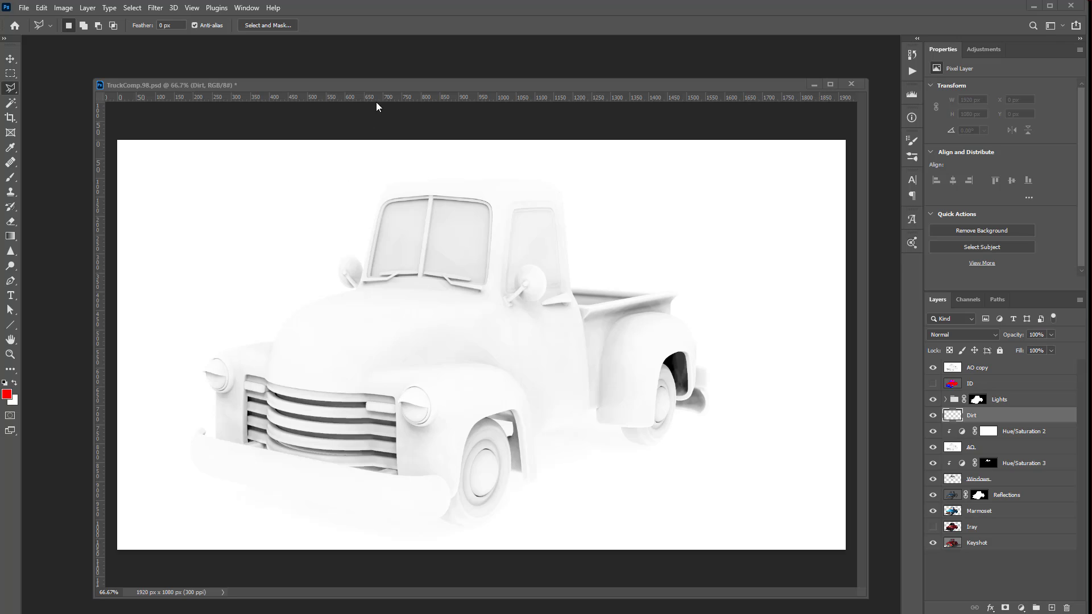
drag(387, 86, 388, 86)
key(ctrl+v)
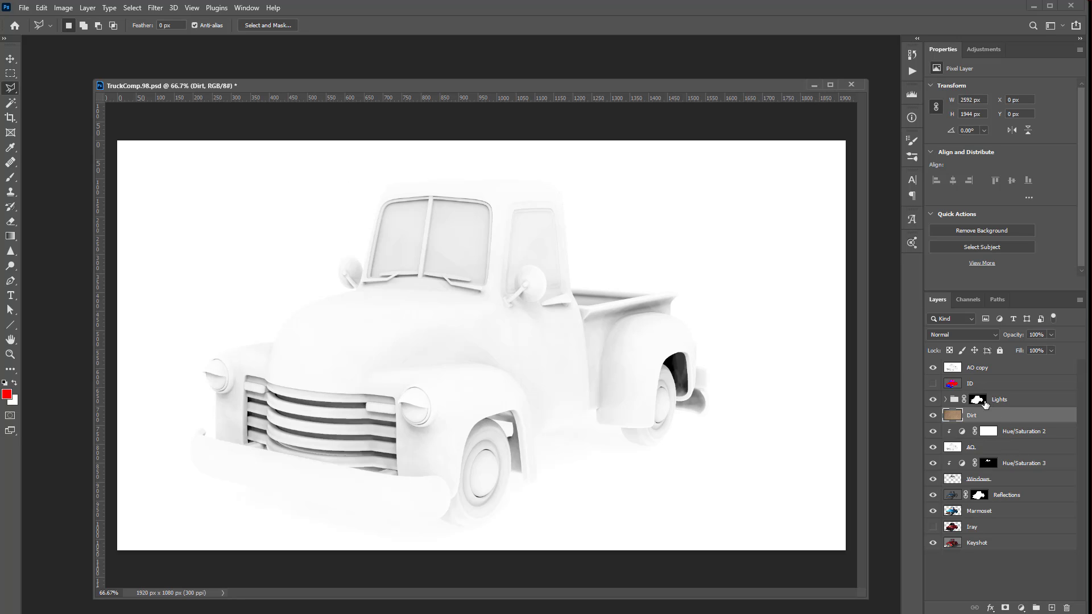
drag(1000, 367, 1067, 607)
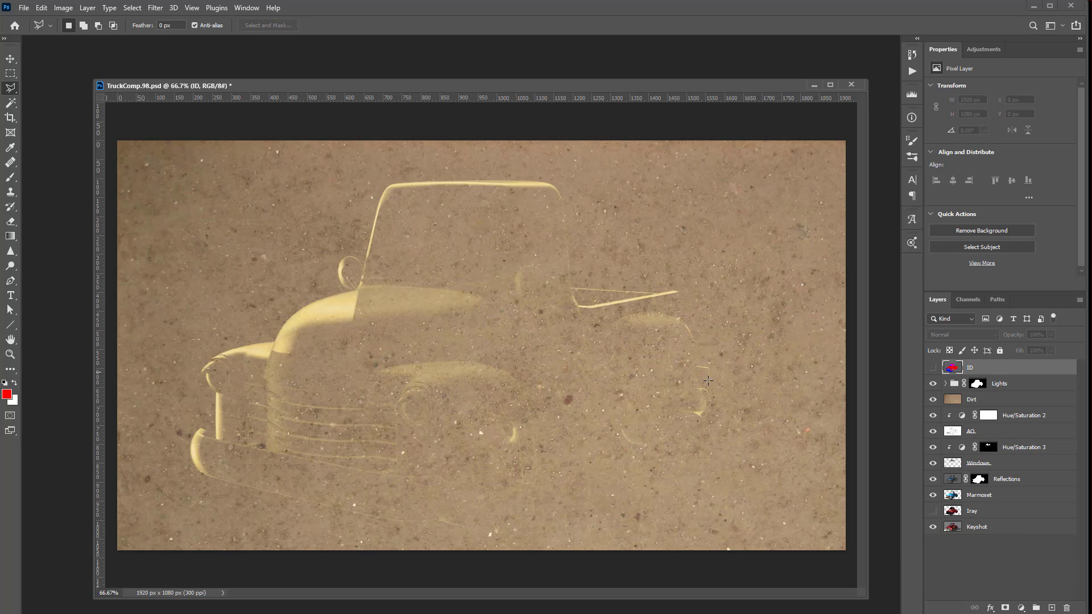
Scale the Dirt layer down to about 1925 x 1444 px and position it to cover the whole canvas.
ctrl+click(224, 175)
key(ctrl+t)
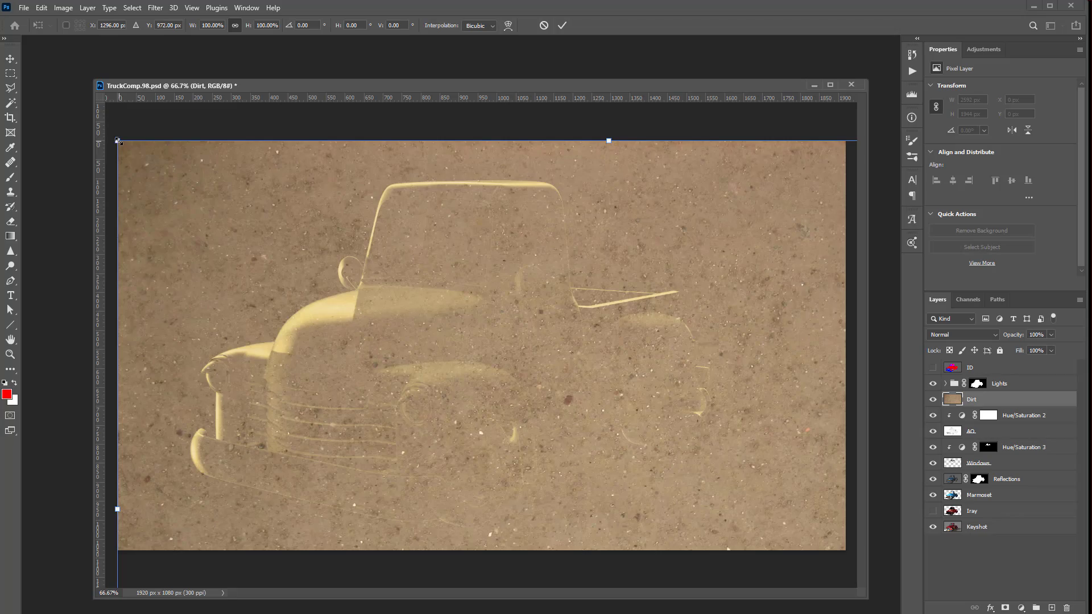
drag(118, 141, 340, 246)
drag(540, 415, 356, 218)
drag(144, 140, 148, 214)
drag(143, 168, 307, 275)
drag(500, 321, 447, 218)
drag(231, 137, 80, 98)
key(Return)
key(l)
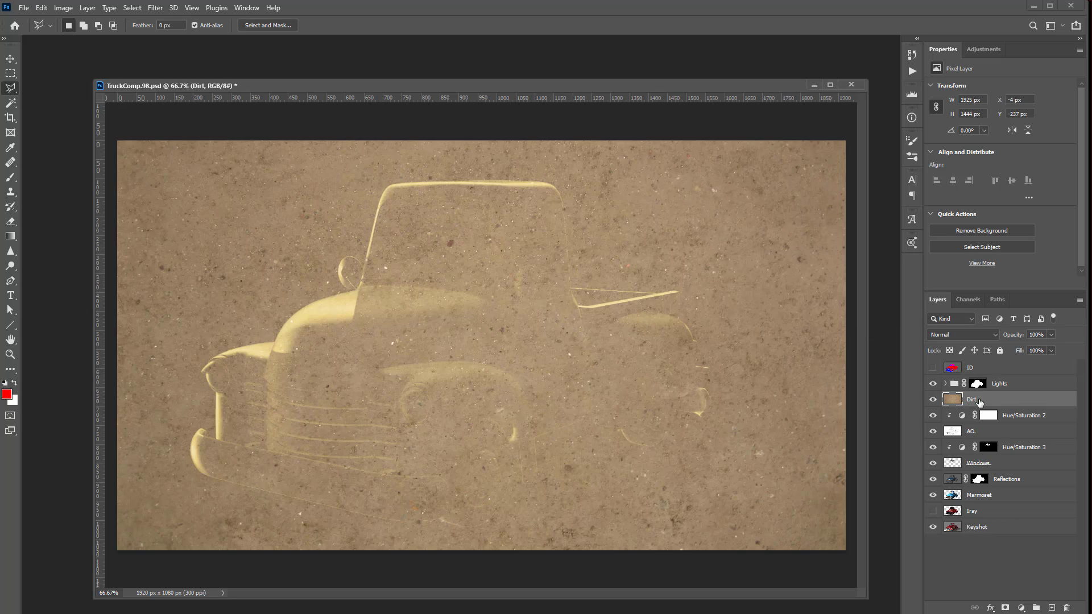
Load the Alpha 4 channel as a selection and apply it as a layer mask on the Dirt layer.
click(964, 300)
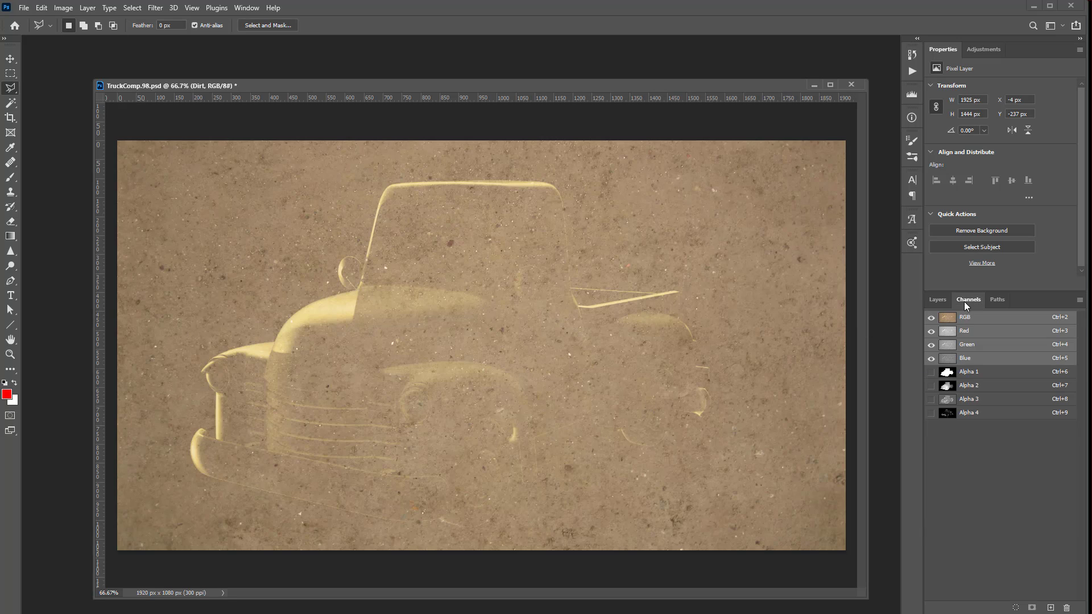
click(951, 415)
ctrl+click(947, 414)
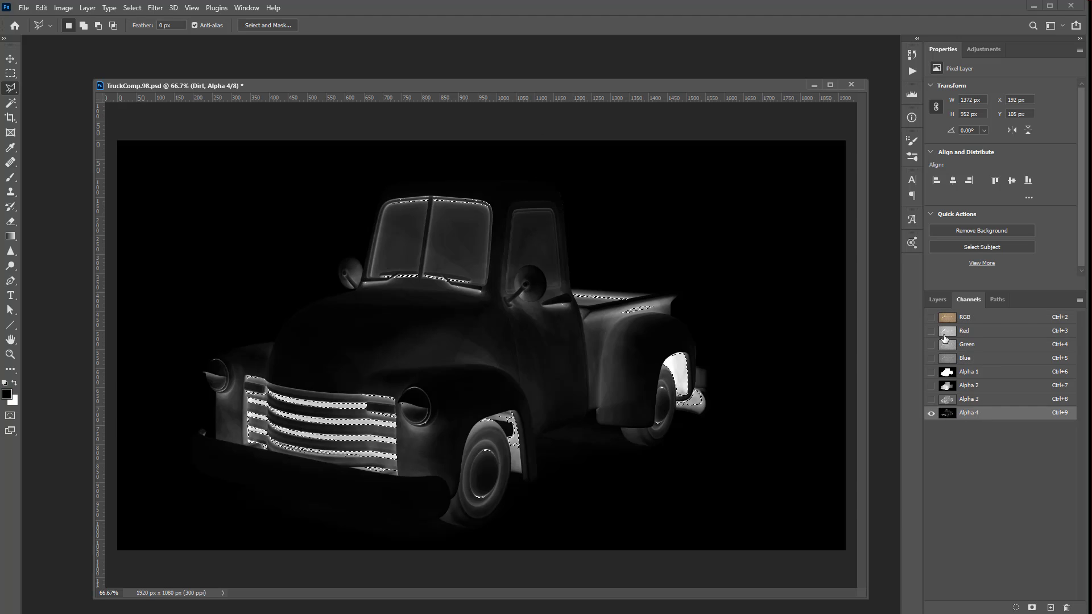
click(936, 299)
click(967, 399)
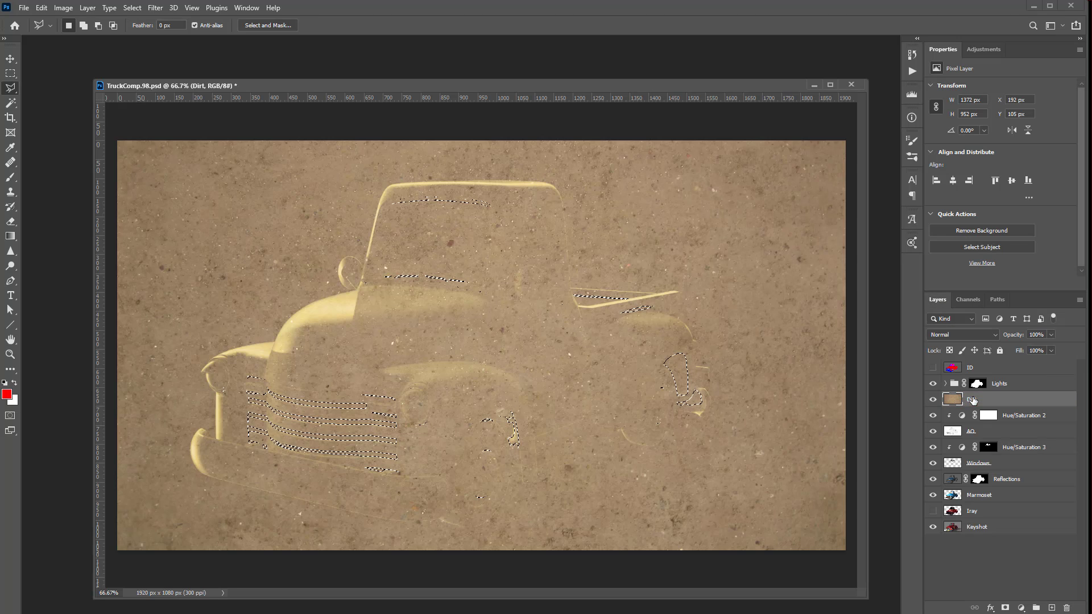
click(1006, 608)
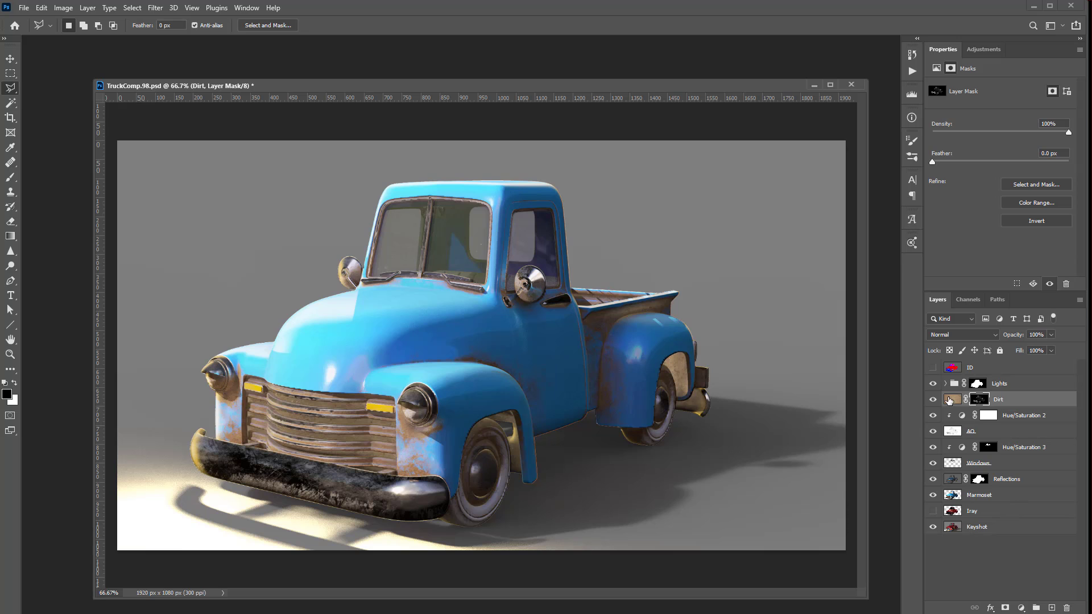
Toggle the masked Dirt layer's visibility to compare the truck with and without the dirt.
click(933, 400)
click(932, 401)
click(932, 400)
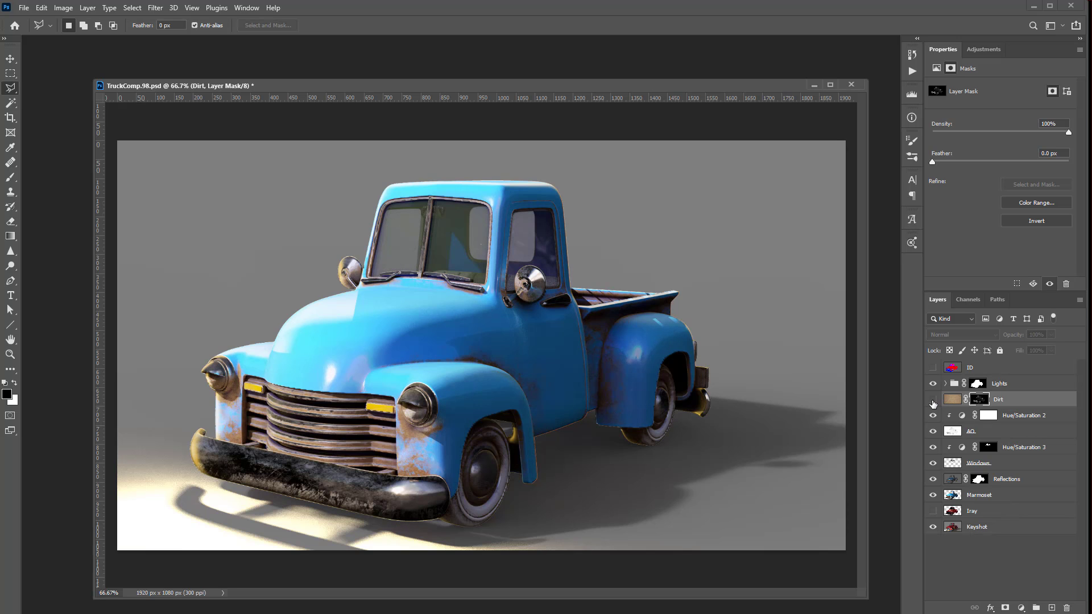
click(933, 401)
click(932, 401)
click(933, 400)
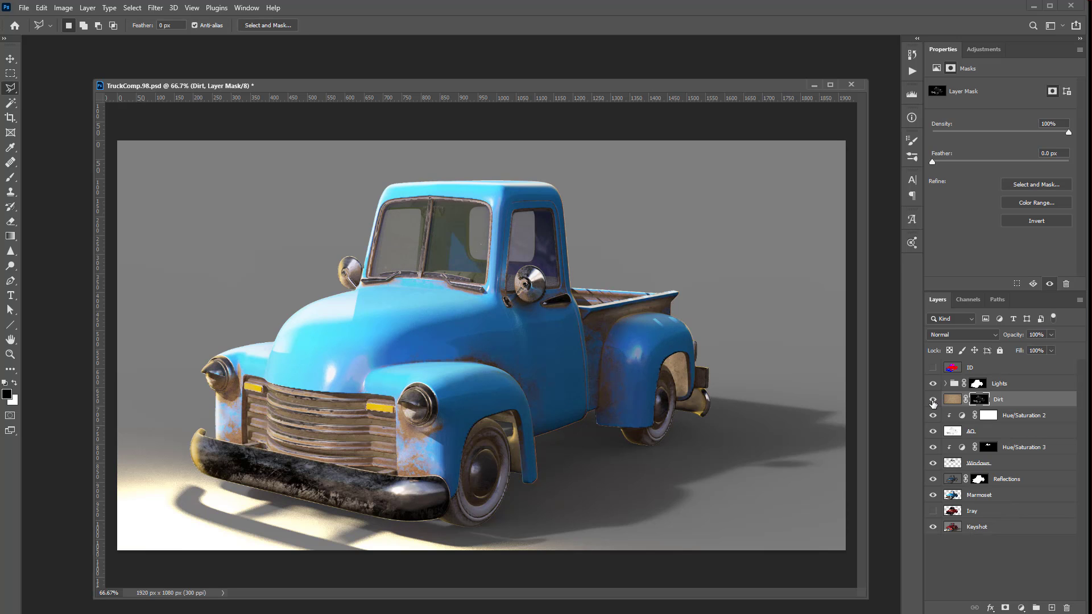
Add a Levels adjustment clipped to the Dirt layer and set its black input level to 38.
click(956, 401)
click(1018, 607)
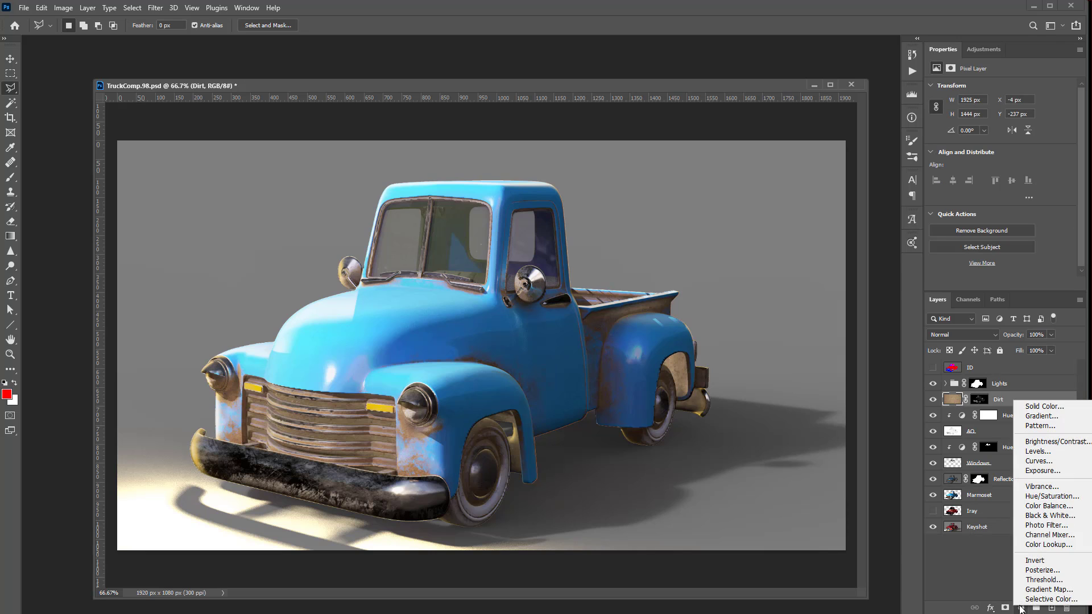
click(1043, 452)
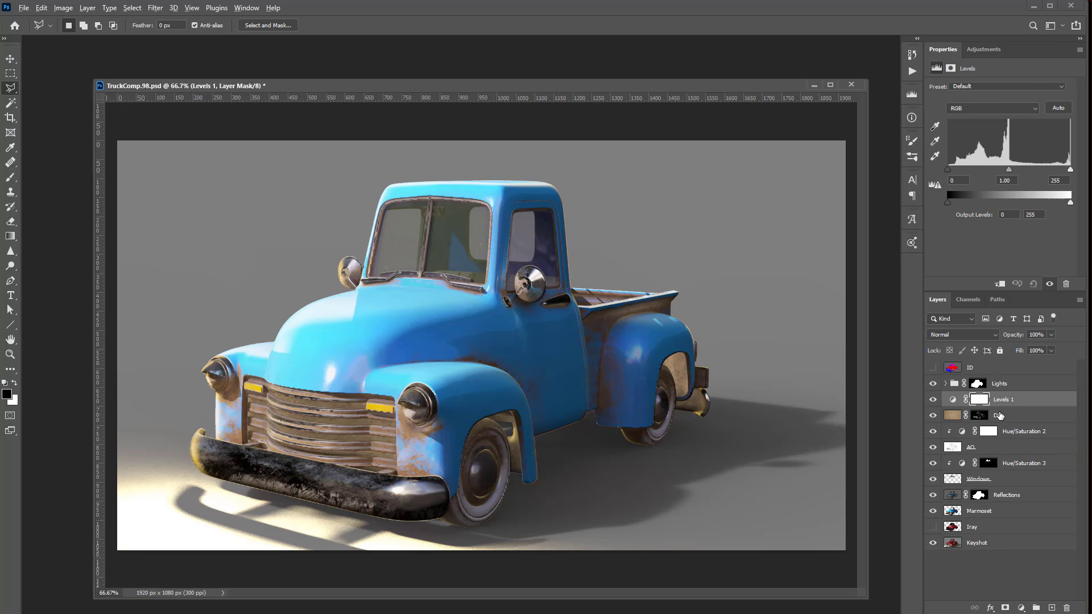
alt+click(999, 415)
mouse_move(948, 171)
mouse_down()
mouse_move(995, 181)
mouse_move(965, 174)
mouse_up()
mouse_move(1071, 171)
mouse_down()
mouse_move(1035, 168)
mouse_move(1083, 171)
mouse_up()
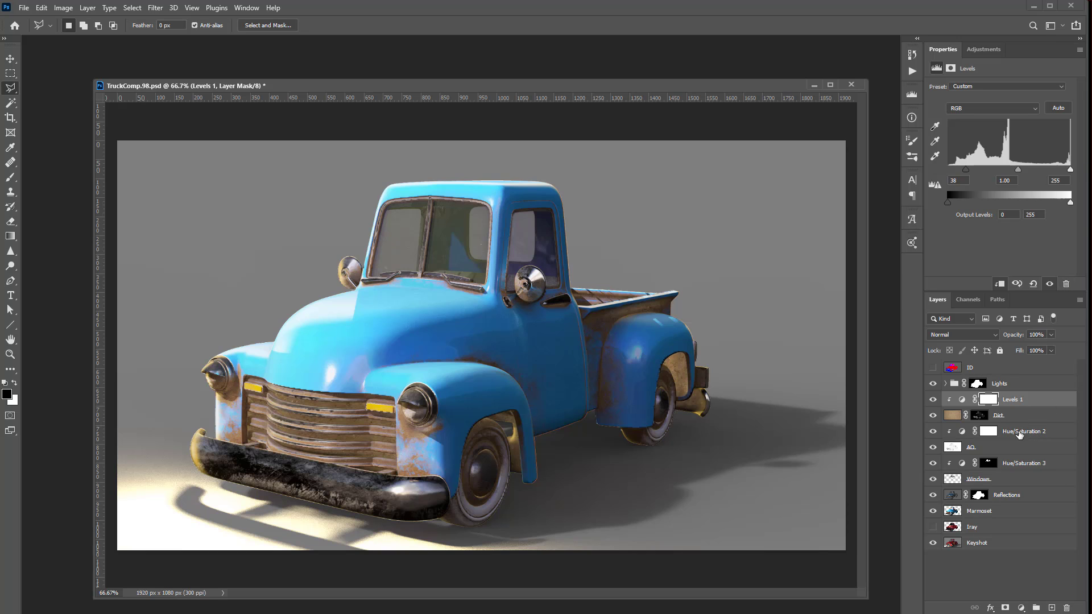
Add a Hue/Saturation adjustment clipped to the Dirt layer with hue -7, saturation -14 and lightness -21.
click(1020, 608)
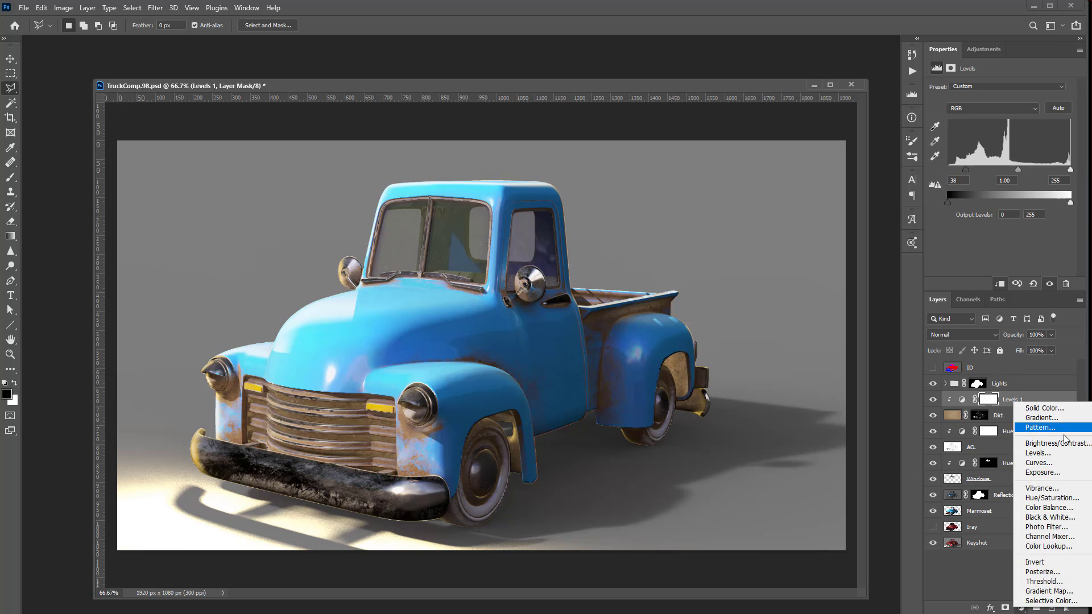
click(1067, 499)
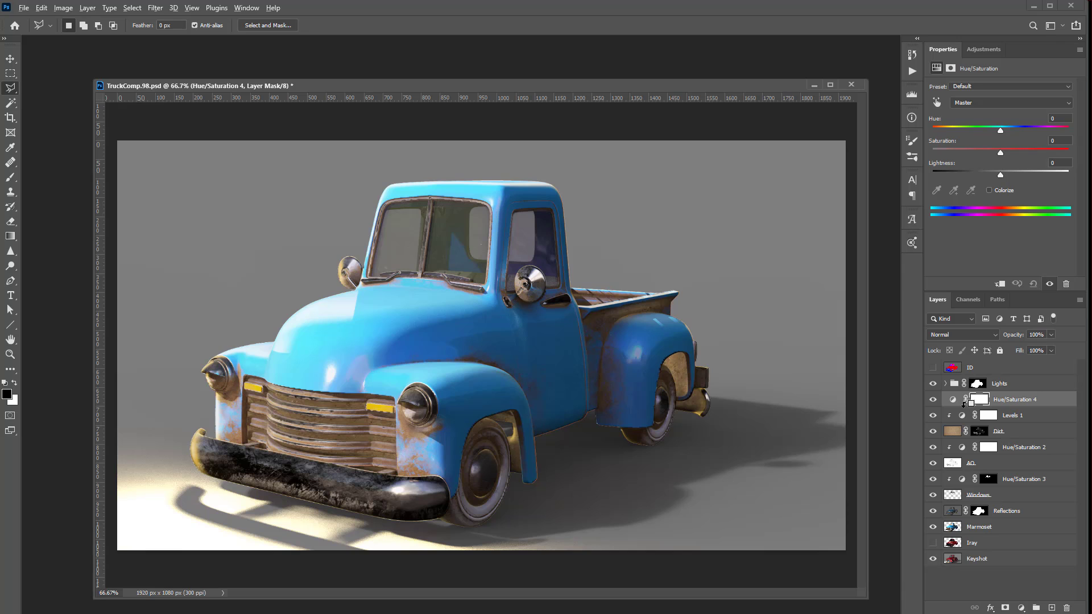
alt+click(964, 402)
drag(1000, 178, 986, 177)
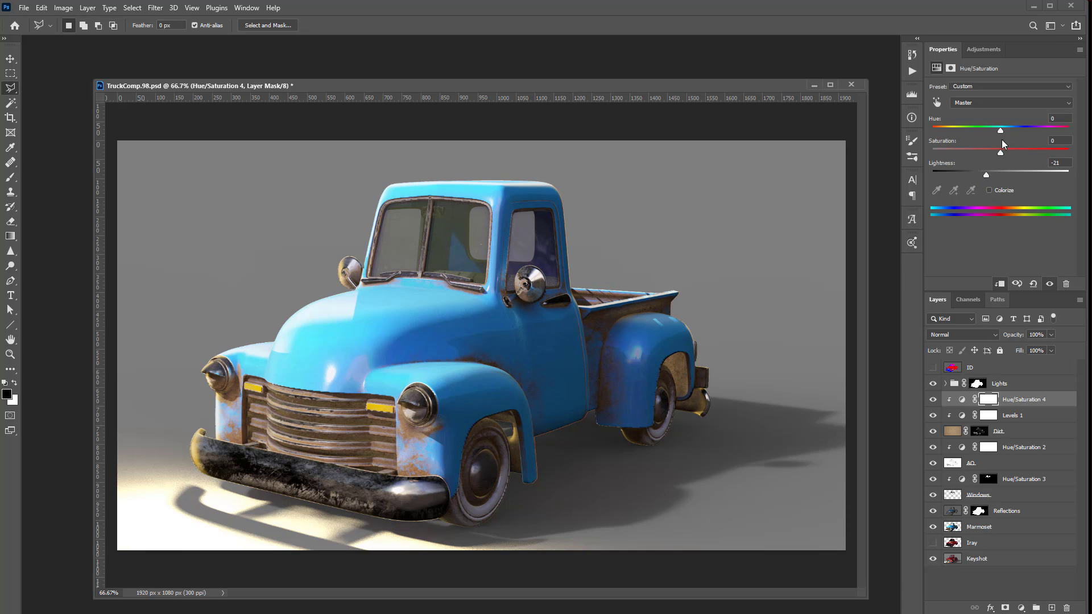
drag(1000, 131, 990, 153)
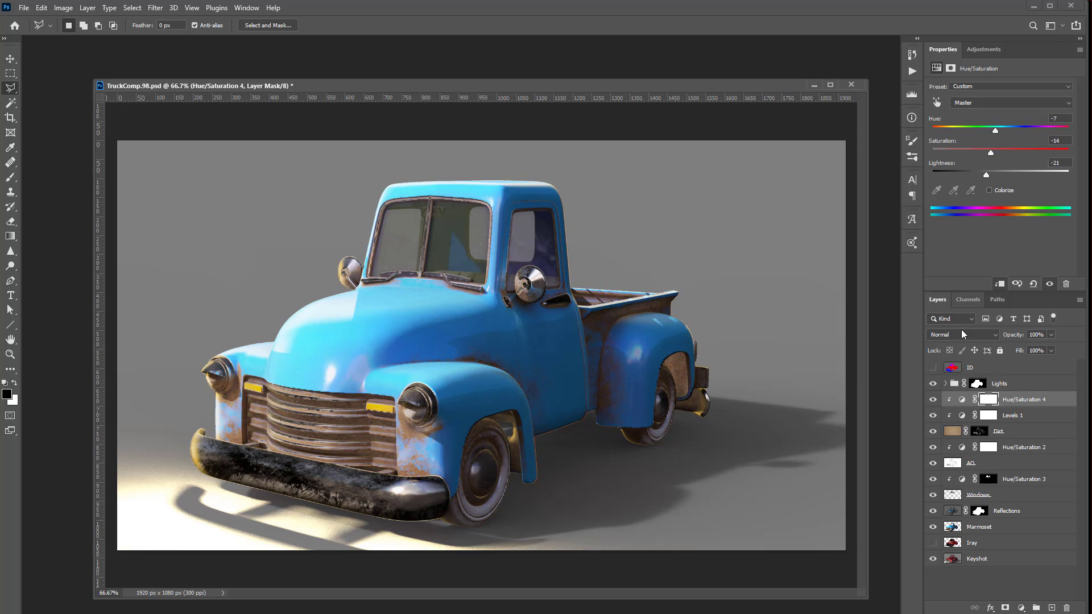
Select the Dirt layer and toggle its visibility repeatedly to examine the effect of the colour-adjusted dirt.
click(933, 434)
click(933, 433)
click(933, 434)
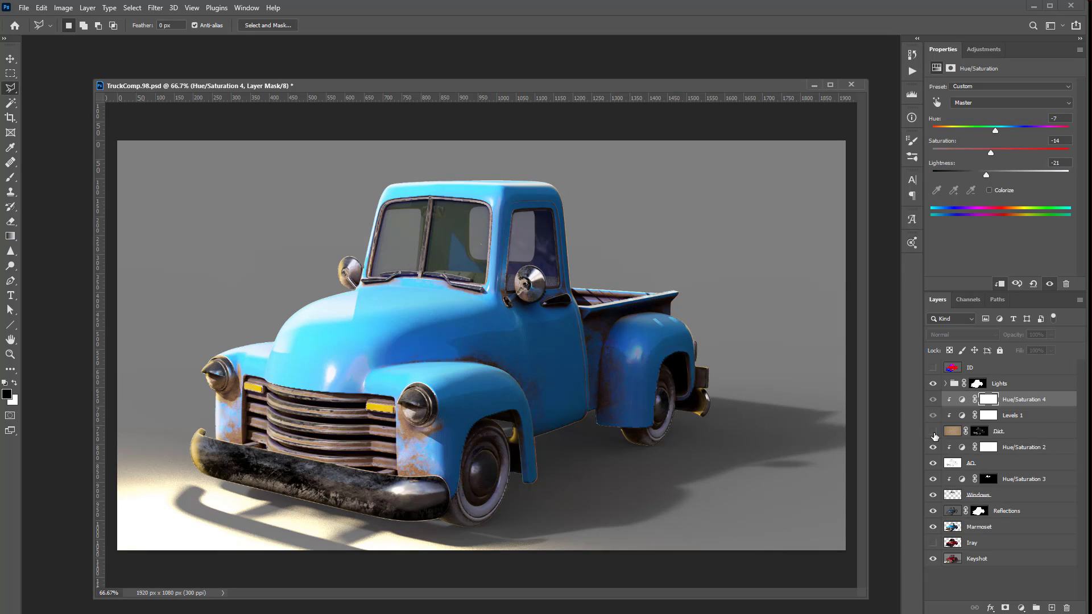
click(933, 433)
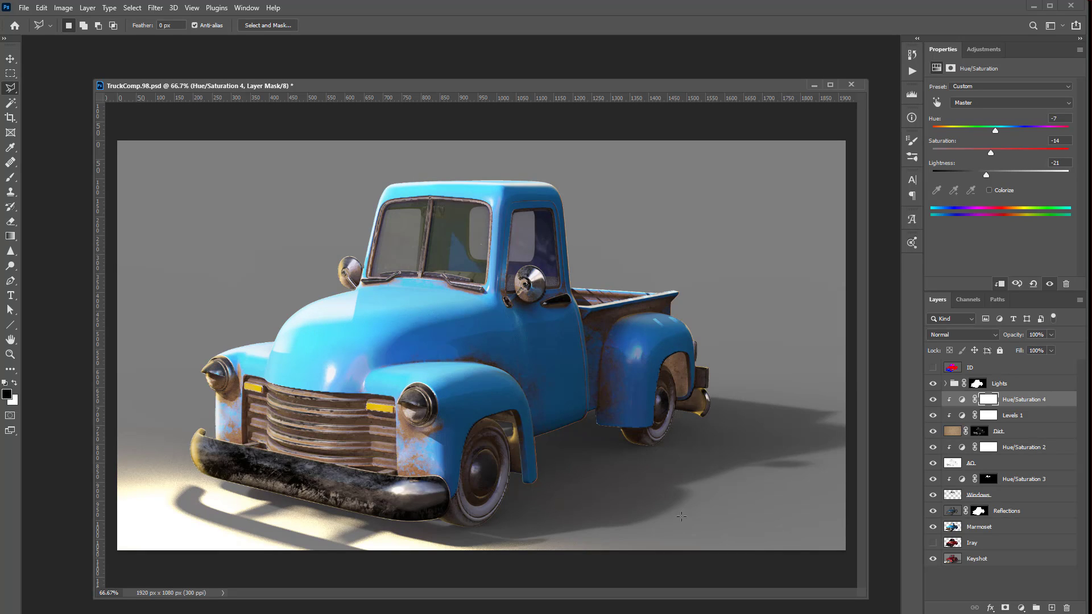
click(933, 433)
click(933, 433)
click(956, 433)
click(933, 433)
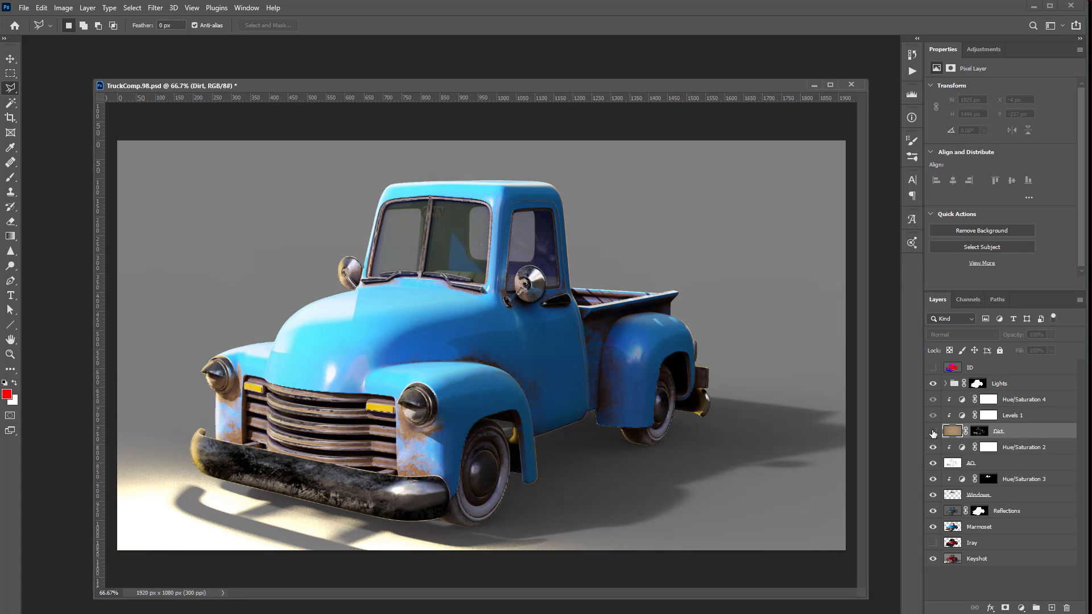
click(933, 433)
click(933, 433)
click(933, 433)
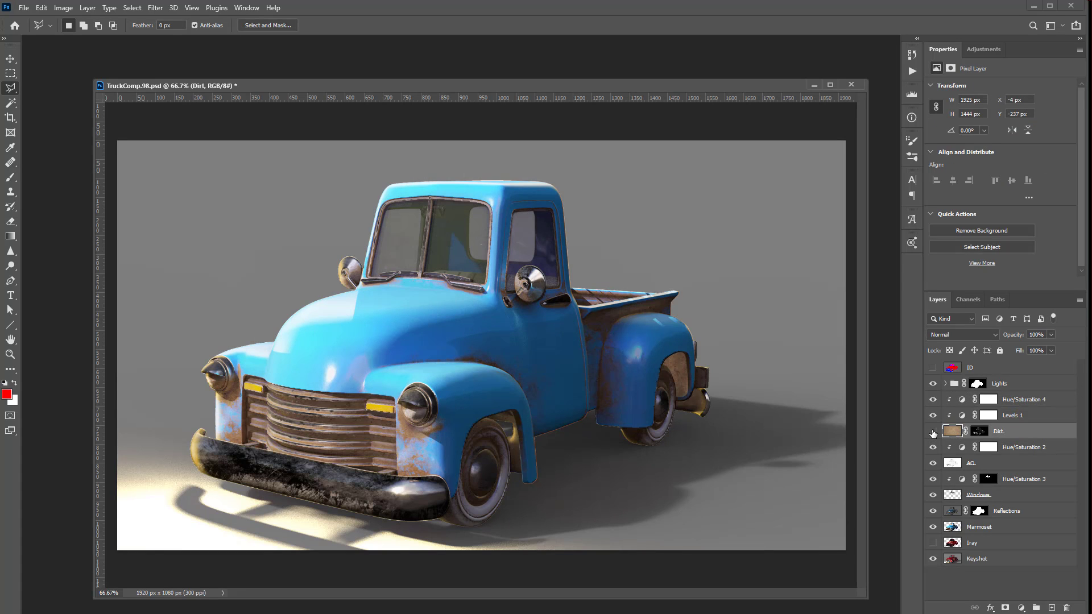
click(933, 433)
click(933, 432)
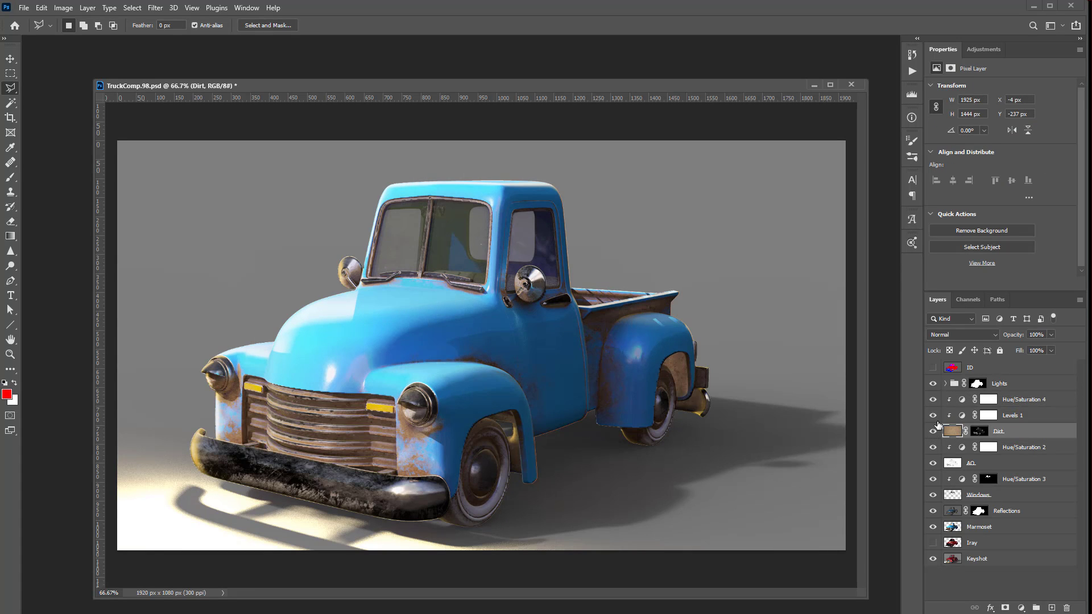
Set the Dirt layer's blending mode to Multiply and keep its opacity at 100%.
click(963, 335)
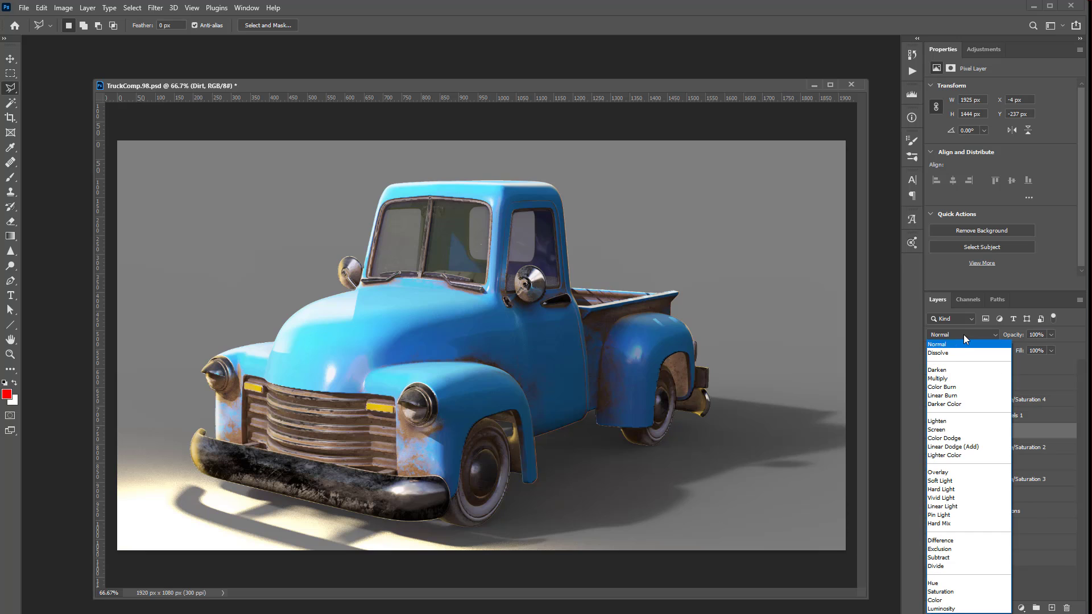
click(947, 379)
click(1051, 335)
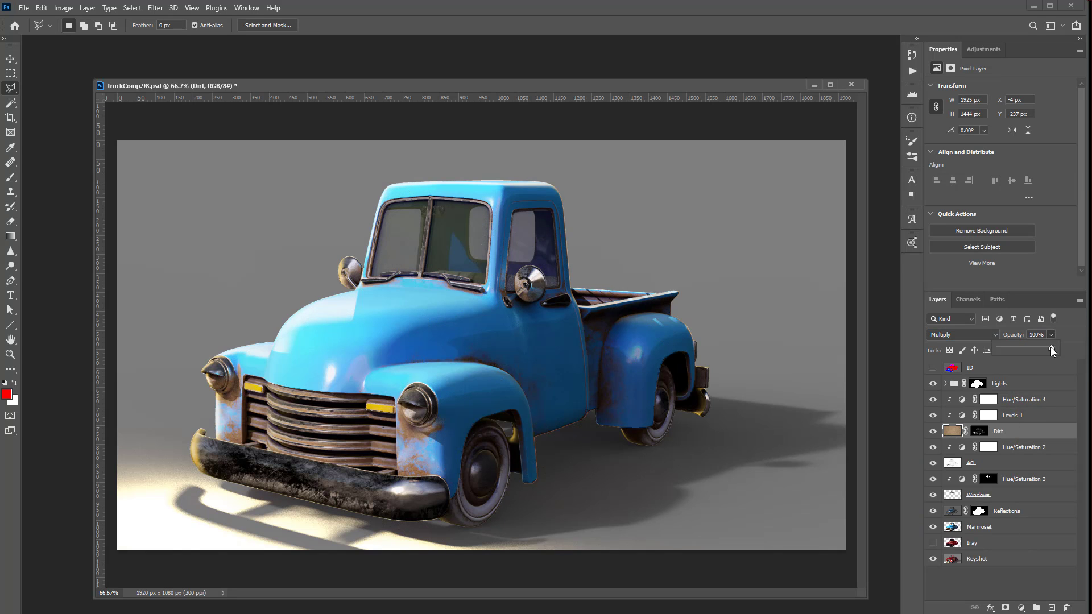
drag(1006, 349, 1038, 349)
key(m)
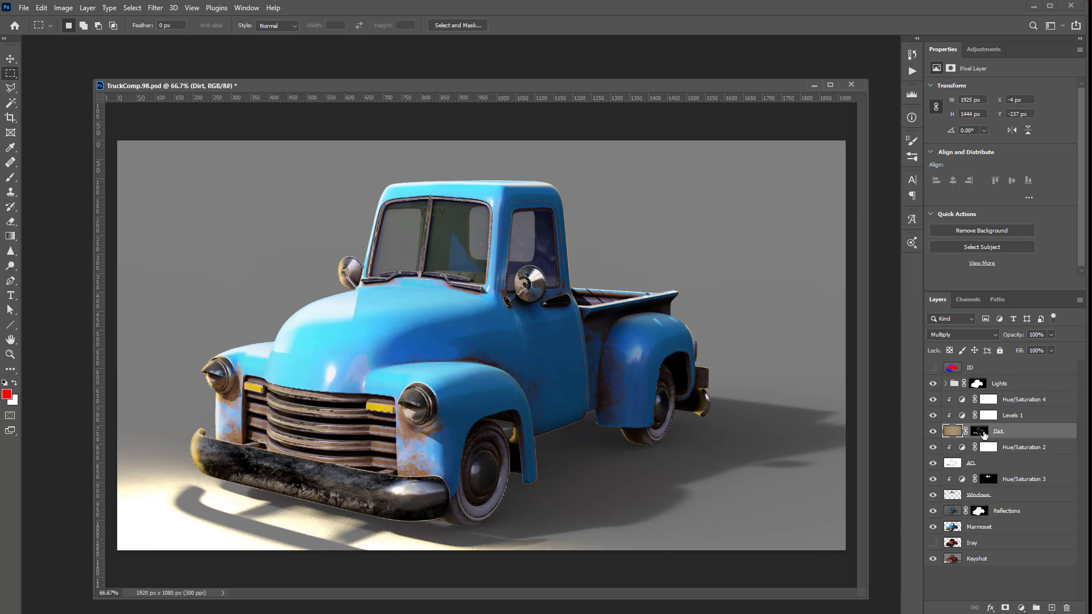
Apply Levels to the Dirt layer's mask, raising the black input level to 29 and lowering the white input level.
alt+click(982, 434)
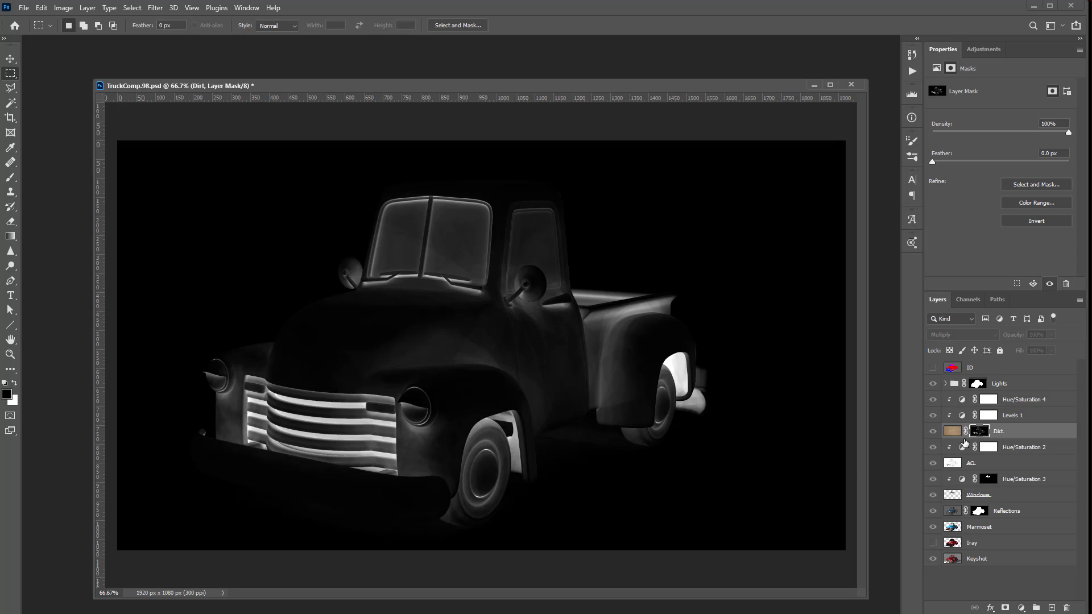
key(ctrl+l)
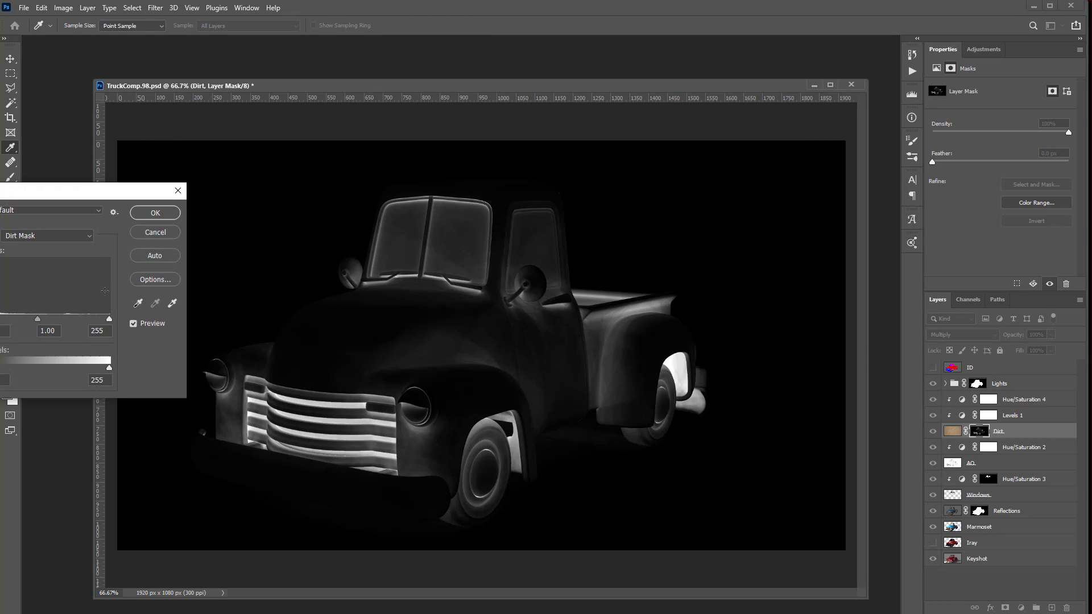
drag(104, 197, 861, 121)
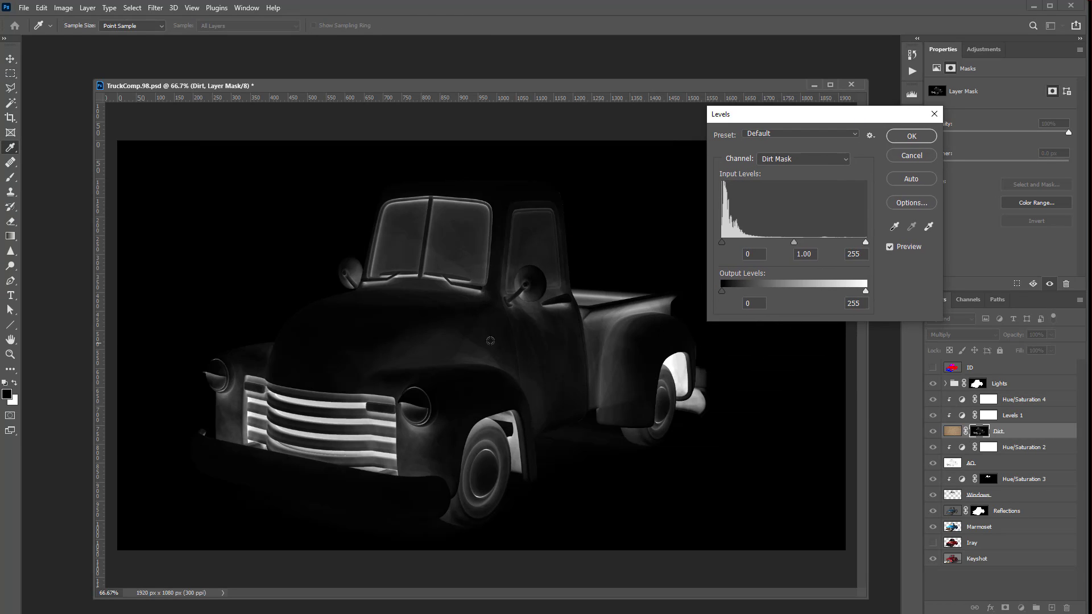
mouse_move(865, 243)
mouse_down()
mouse_move(798, 243)
mouse_move(866, 244)
mouse_up()
mouse_move(722, 243)
mouse_down()
mouse_move(751, 245)
mouse_move(735, 245)
mouse_move(741, 253)
mouse_up()
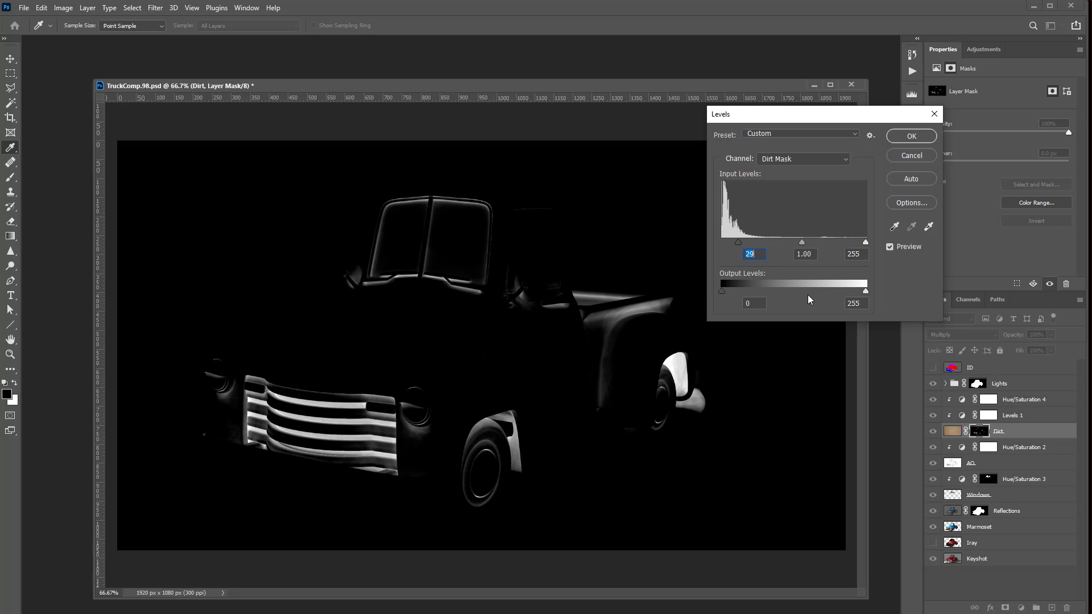
drag(865, 243, 830, 257)
click(911, 136)
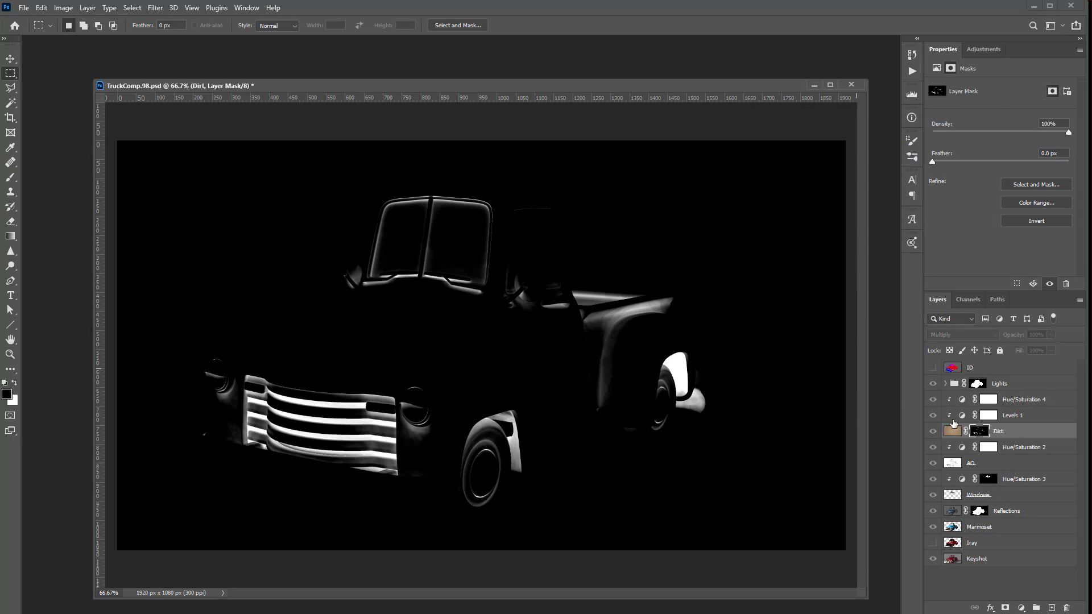
Return to the full composite and toggle the Dirt layer's visibility to compare the truck with and without the dirt.
click(954, 435)
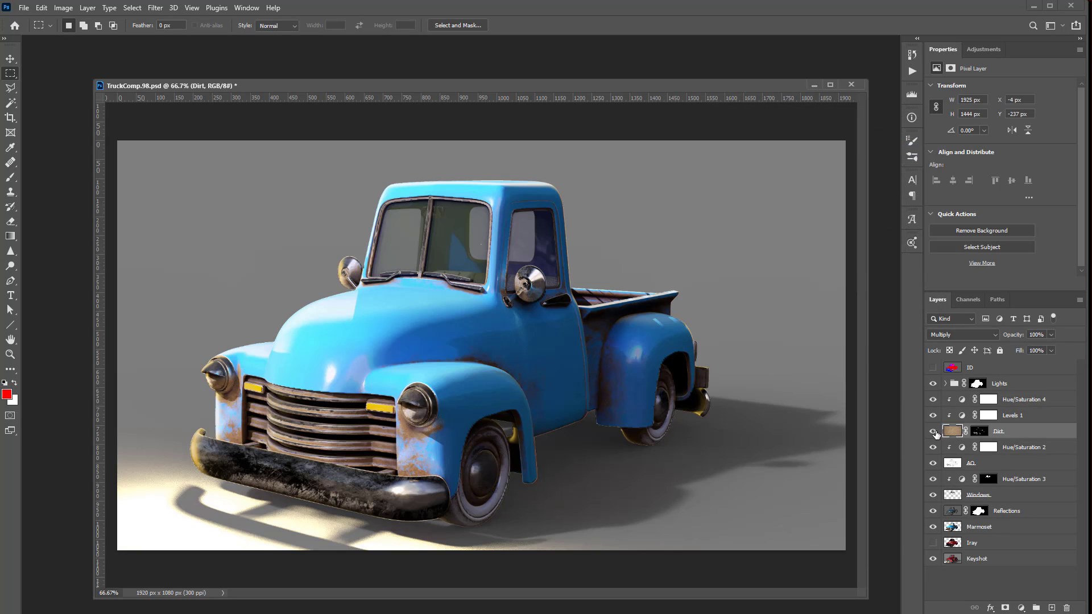
click(933, 431)
click(933, 431)
click(933, 432)
click(933, 431)
Rename the Alpha 3 channel as edges and the Alpha 4 channel as dirt.
click(966, 300)
click(968, 415)
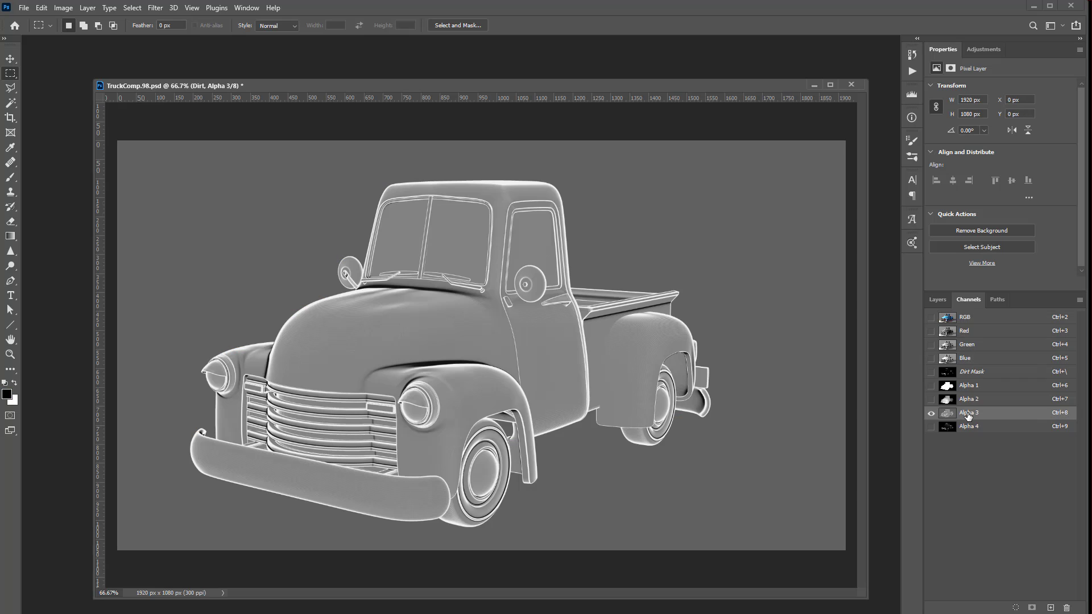
key(l)
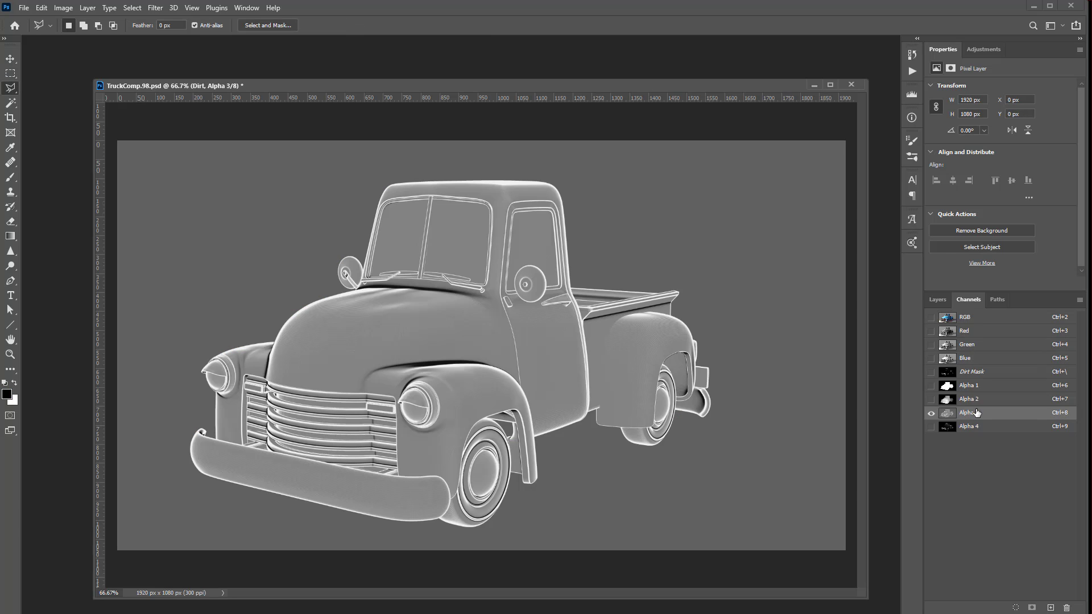
double_click(973, 414)
text(edges)
key(Return)
click(974, 430)
double_click(974, 429)
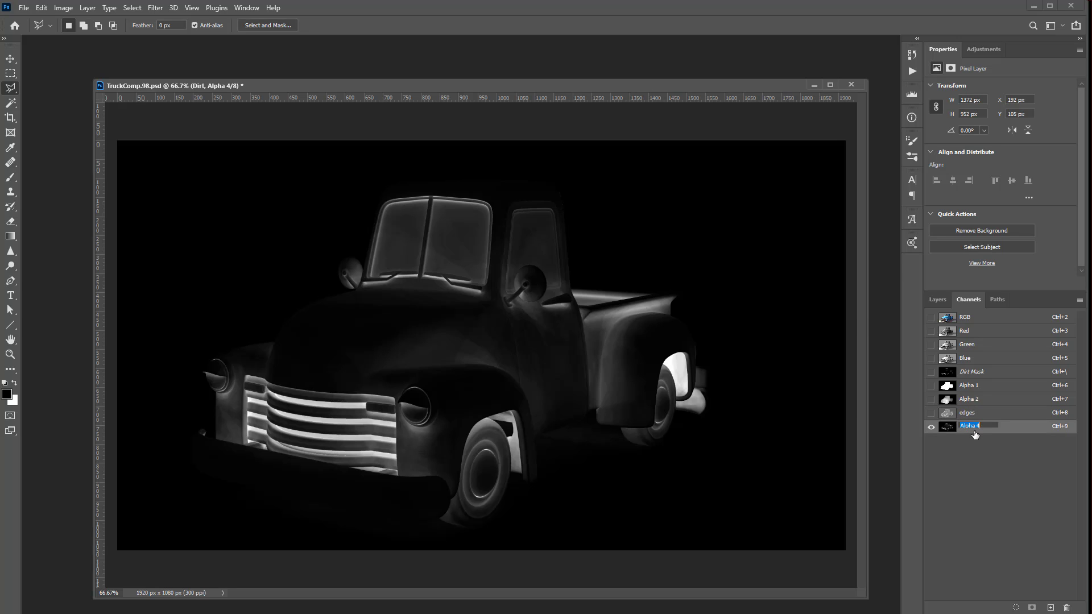
text(dirt)
key(Return)
Rename the Alpha 2 channel as depth and the Alpha 1 channel as truck.
click(975, 402)
double_click(975, 404)
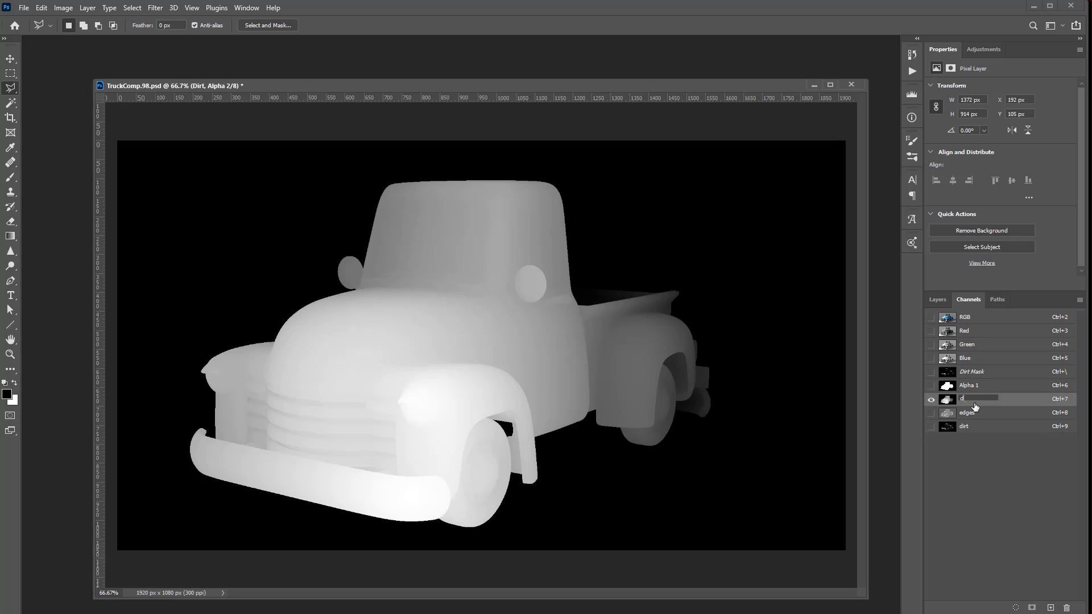
key(Return)
double_click(976, 386)
text(truck)
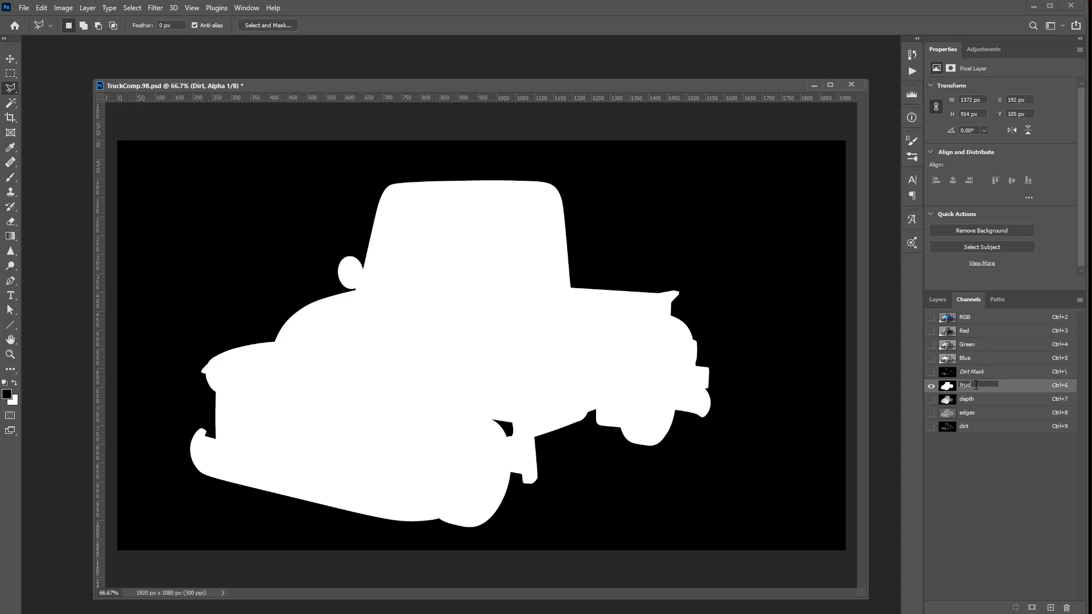
key(Return)
Apply Levels to the edges channel with the black input level set to 125.
click(966, 414)
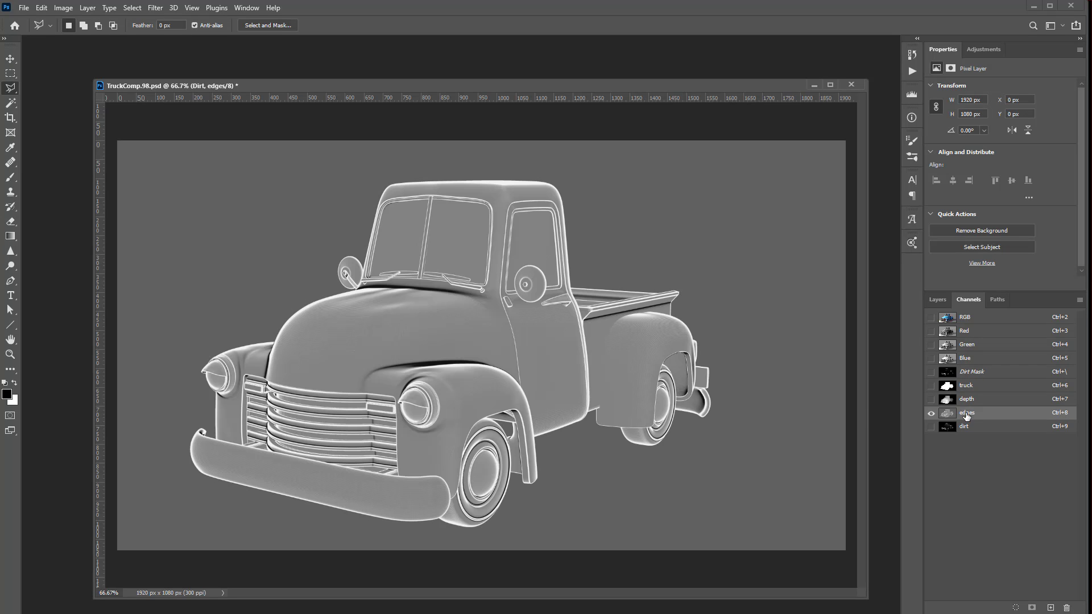
key(ctrl+l)
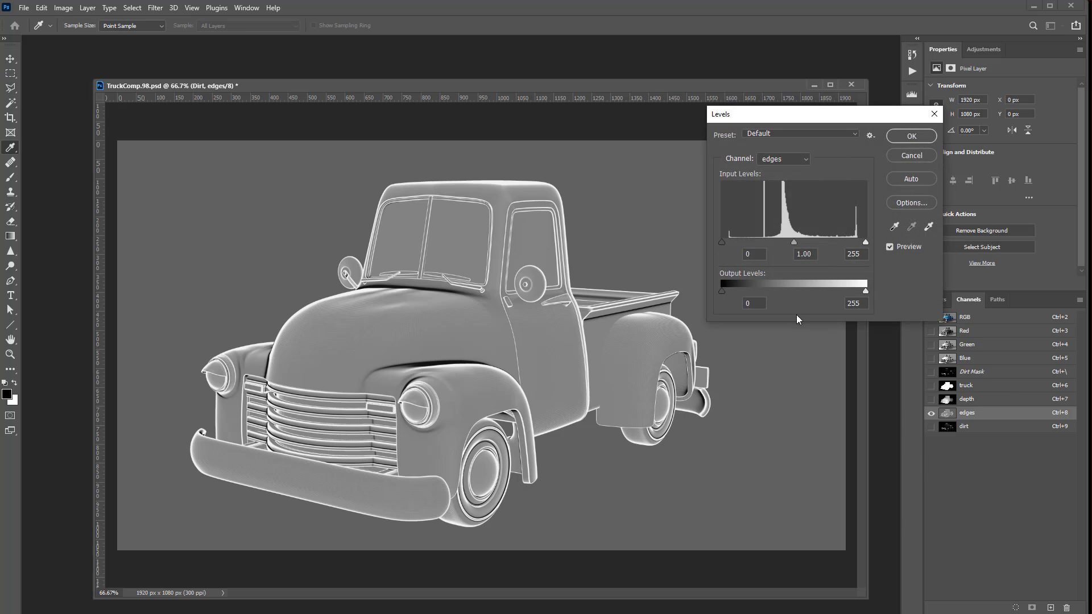
drag(720, 241, 793, 239)
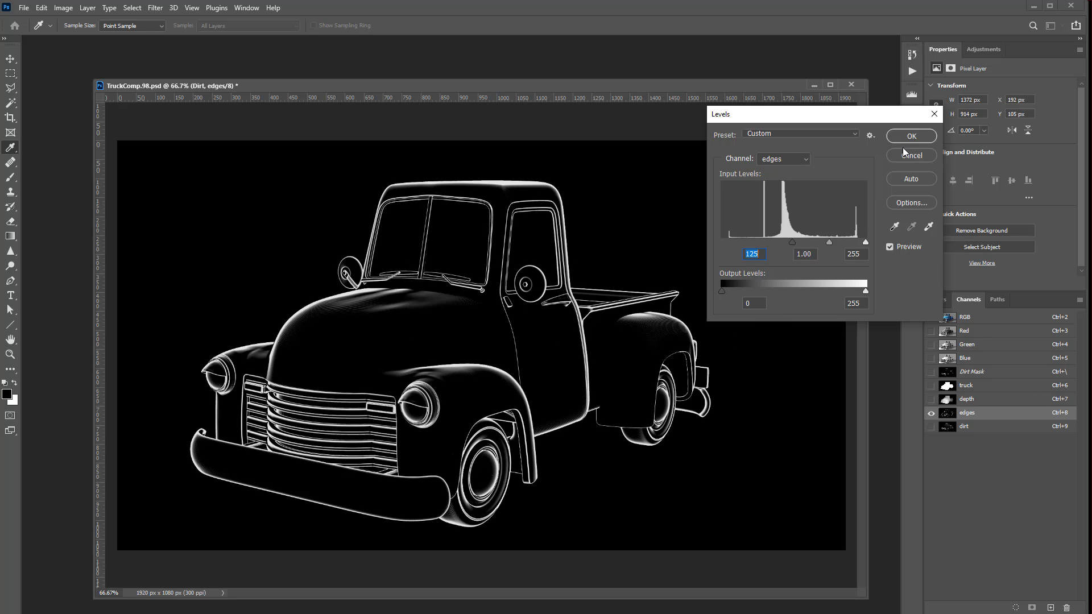
click(912, 136)
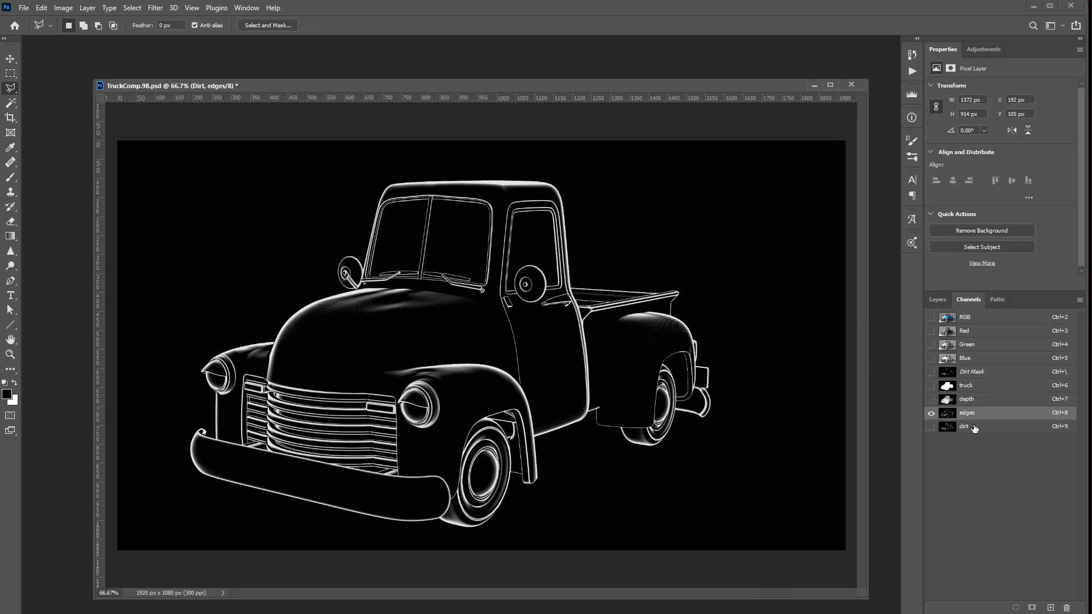
ctrl+click(949, 415)
click(944, 302)
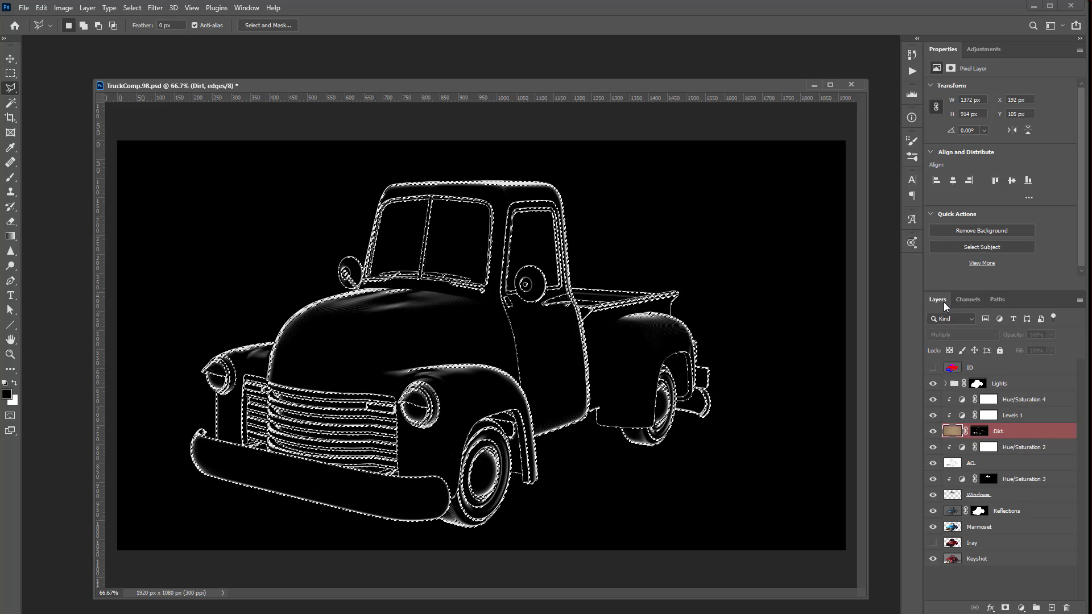
click(951, 432)
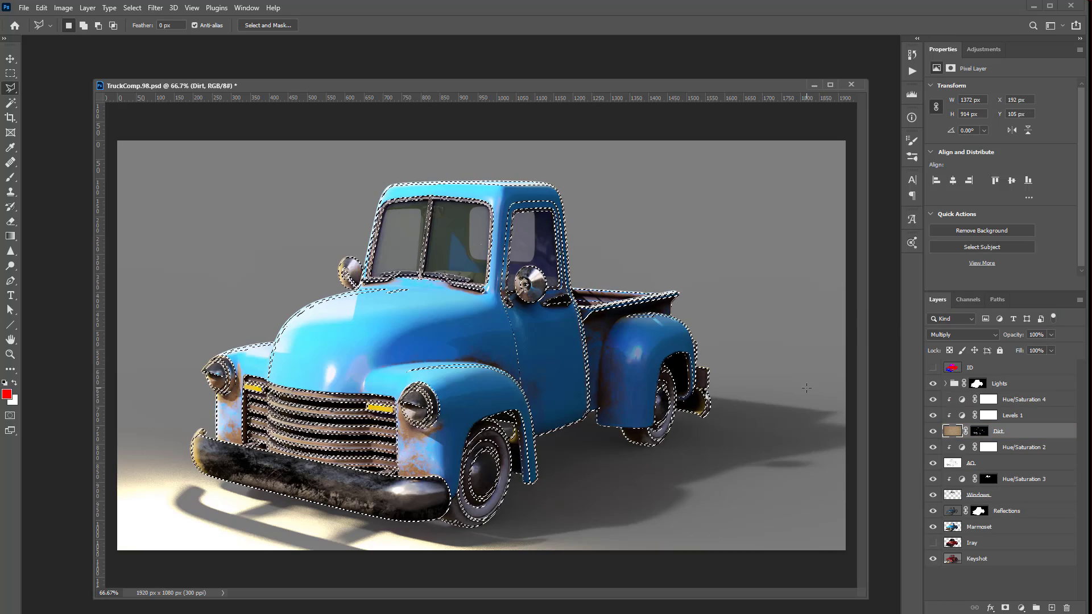
key(ctrl+d)
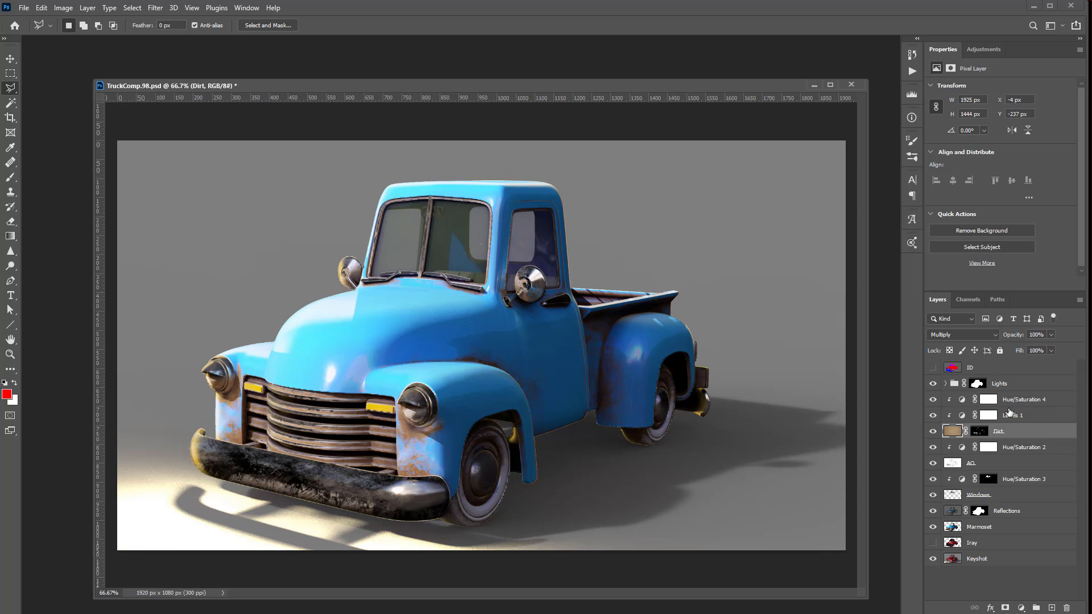
Add a new layer above the Lights group and fill it with light blue c0ecfd sampled from the truck's hood.
click(1013, 385)
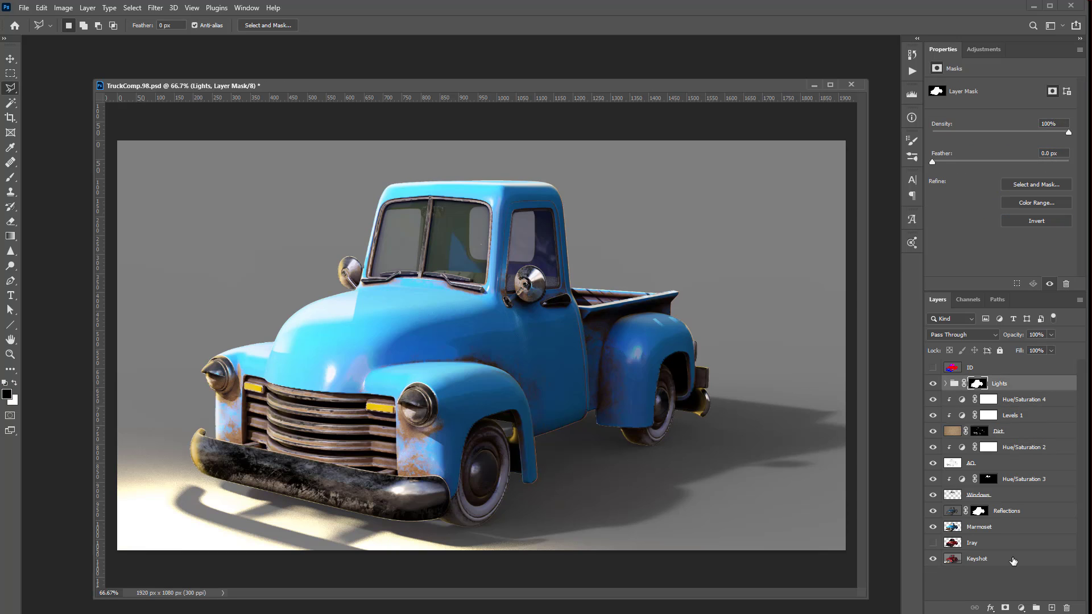
click(1052, 607)
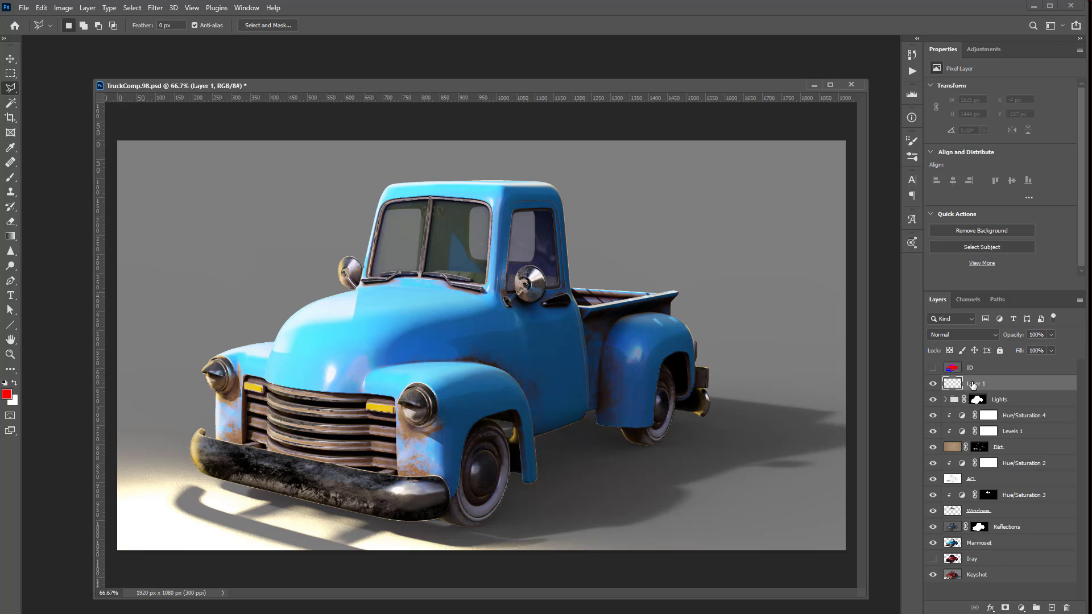
click(7, 396)
click(353, 297)
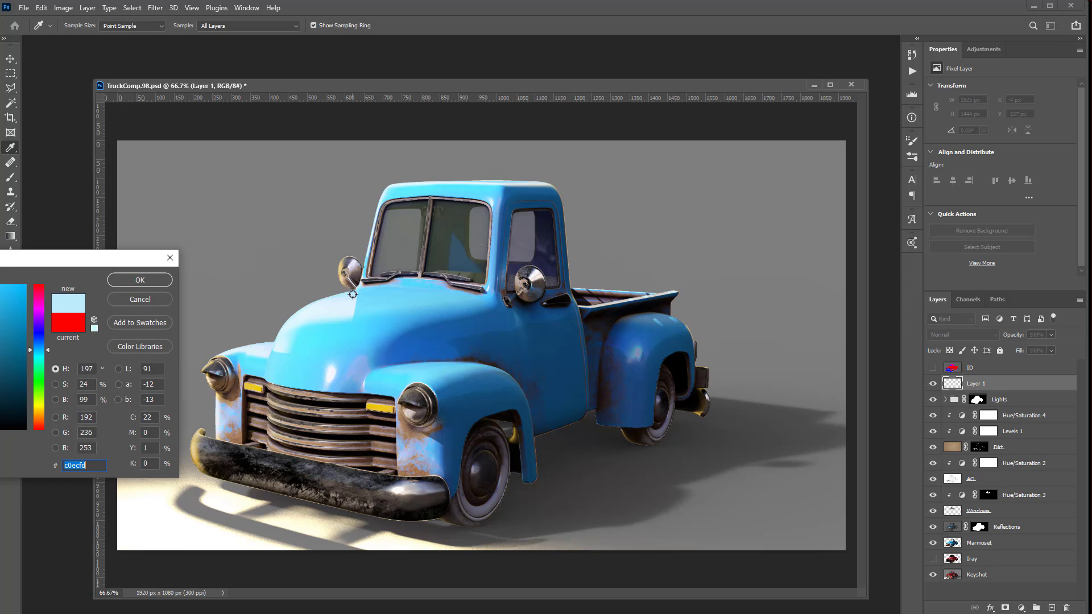
click(164, 279)
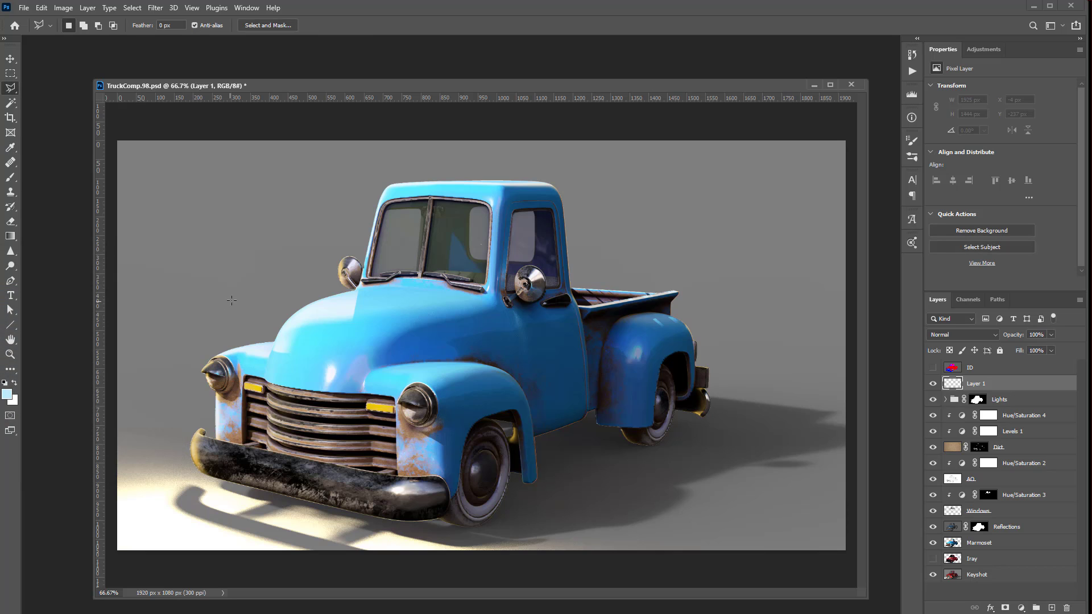
click(41, 7)
click(51, 182)
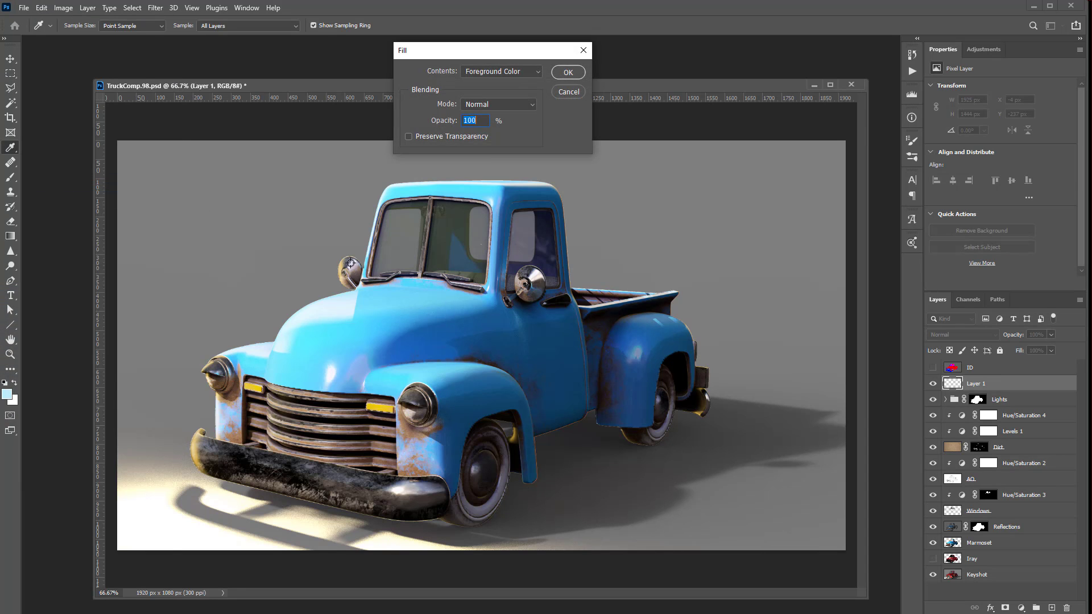
click(568, 73)
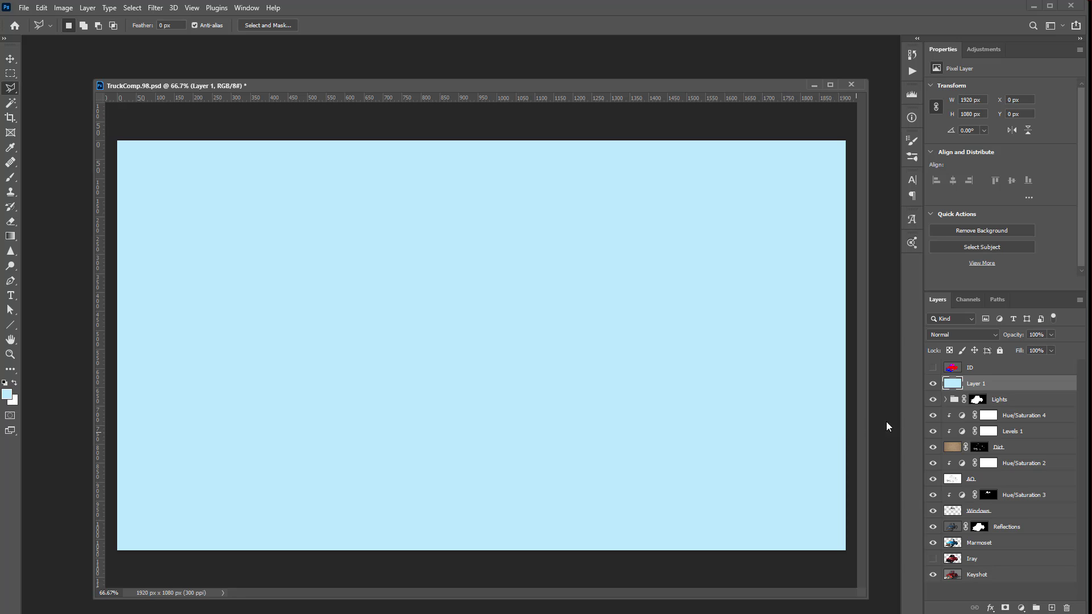
Load the edges channel as a selection and use it to mask the light blue layer.
click(968, 300)
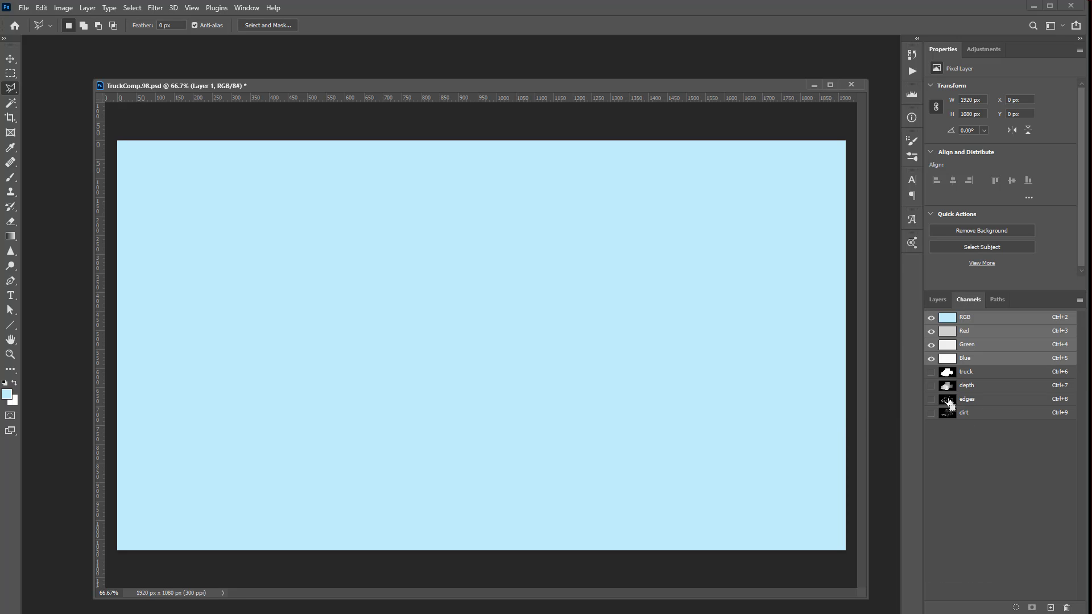
ctrl+click(947, 401)
click(937, 300)
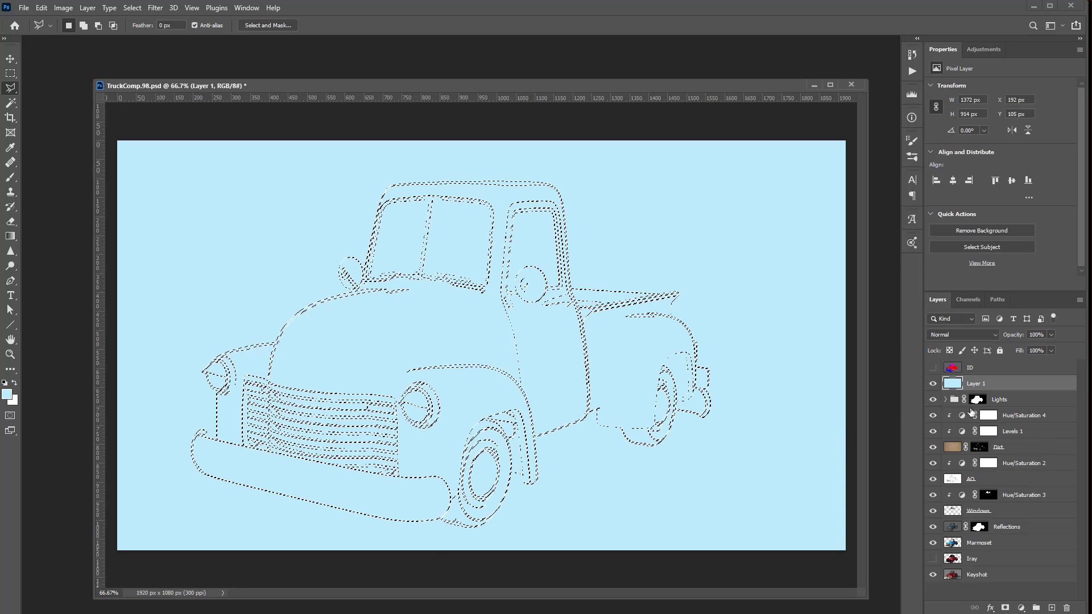
click(1005, 608)
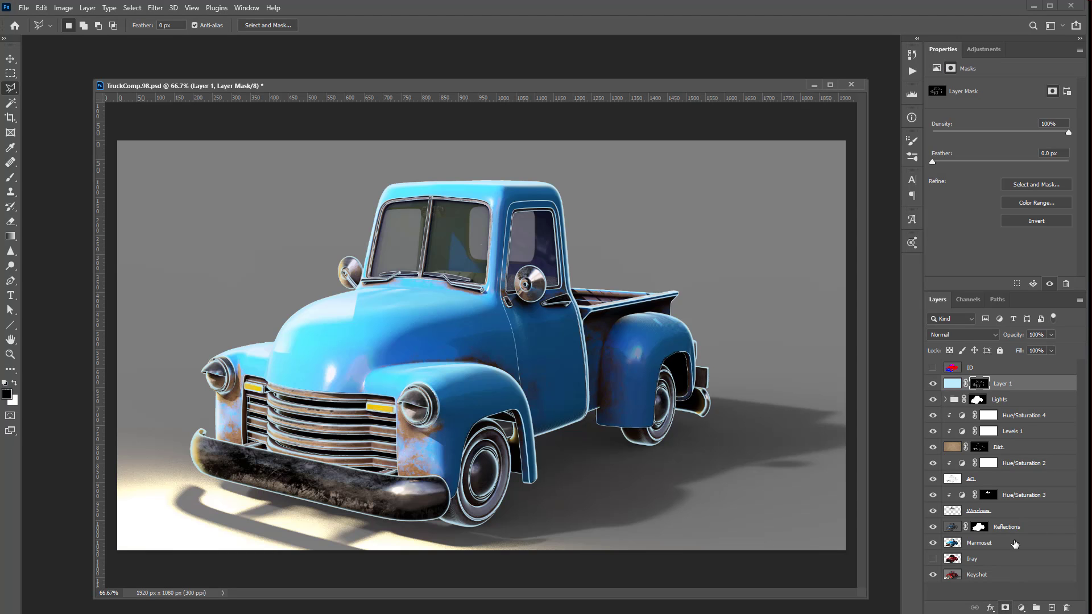
Toggle the masked light blue layer's visibility to compare the truck with and without the edge highlights.
click(932, 385)
click(932, 385)
click(933, 385)
click(933, 385)
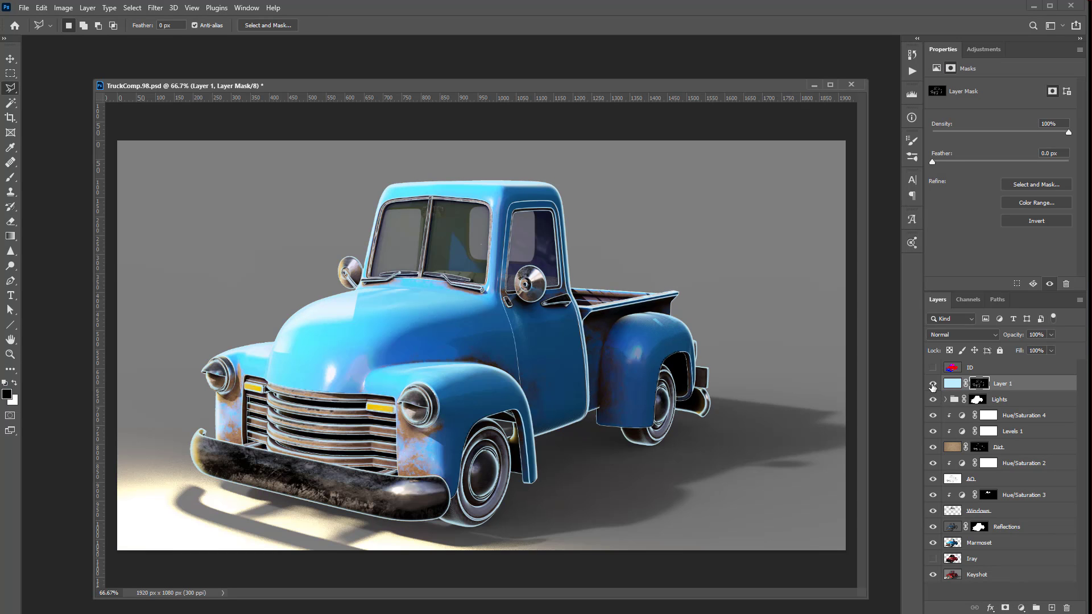
Set the light blue edge layer's blending mode to Vivid Light and its opacity to 15%.
click(1052, 339)
drag(1054, 348, 1021, 349)
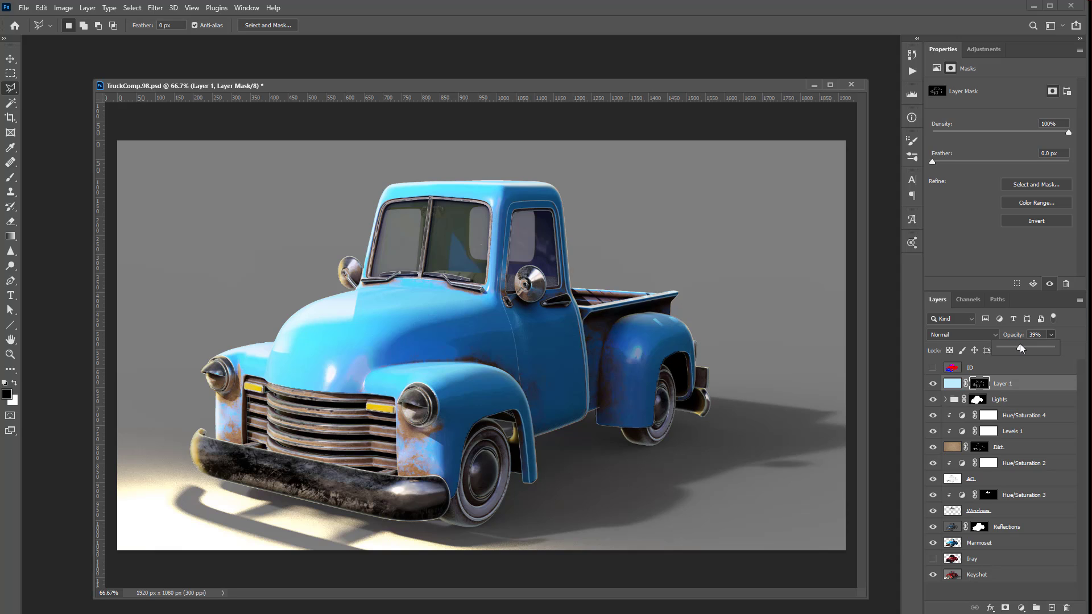
click(963, 335)
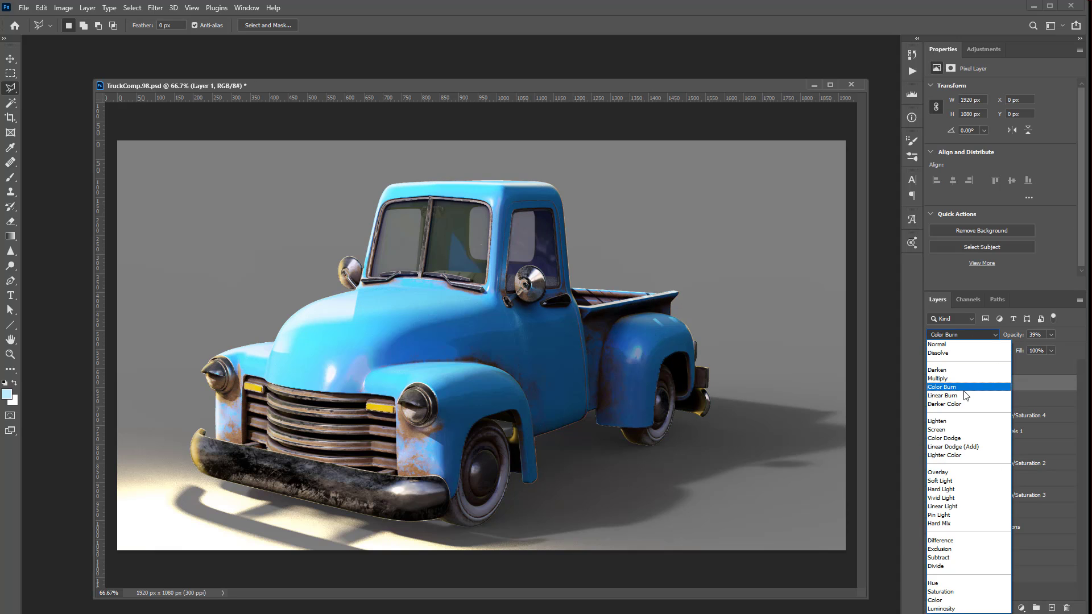
click(939, 498)
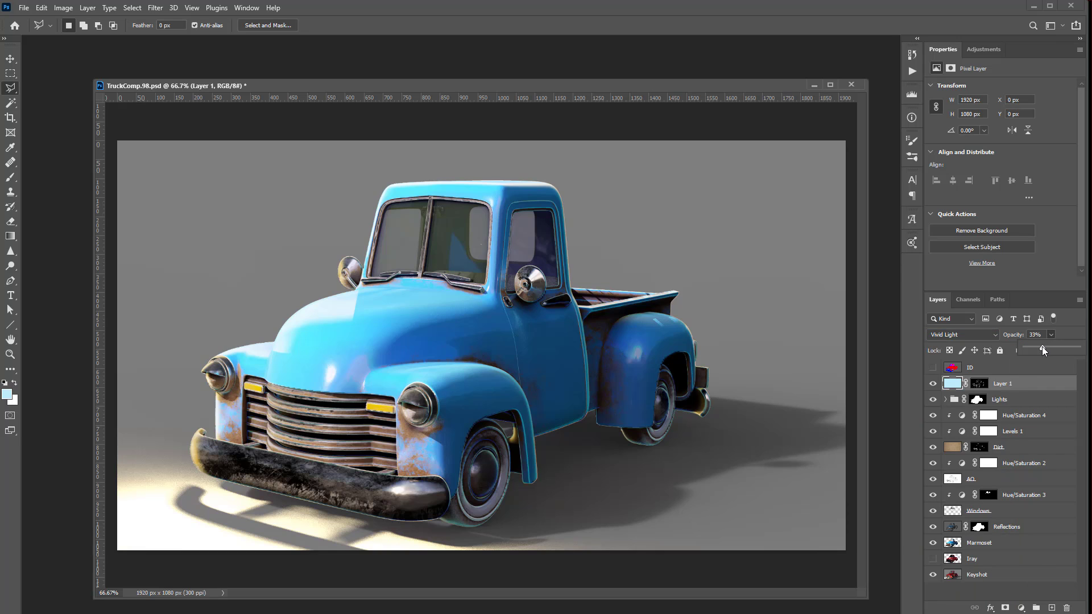
mouse_move(1033, 349)
mouse_down()
mouse_move(1045, 349)
mouse_move(1032, 347)
mouse_up()
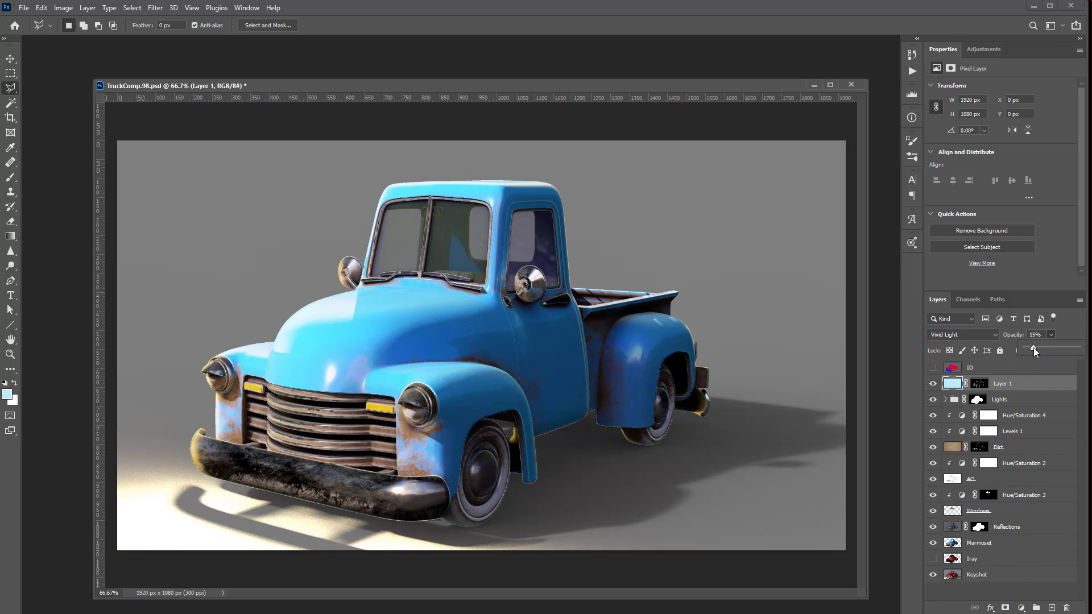
click(980, 384)
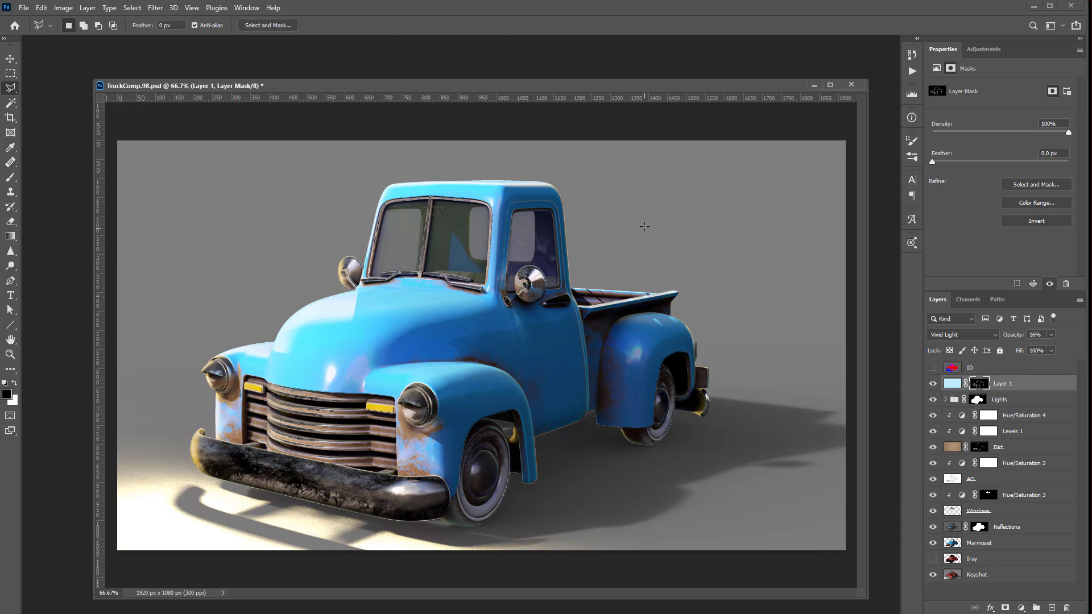
key(b)
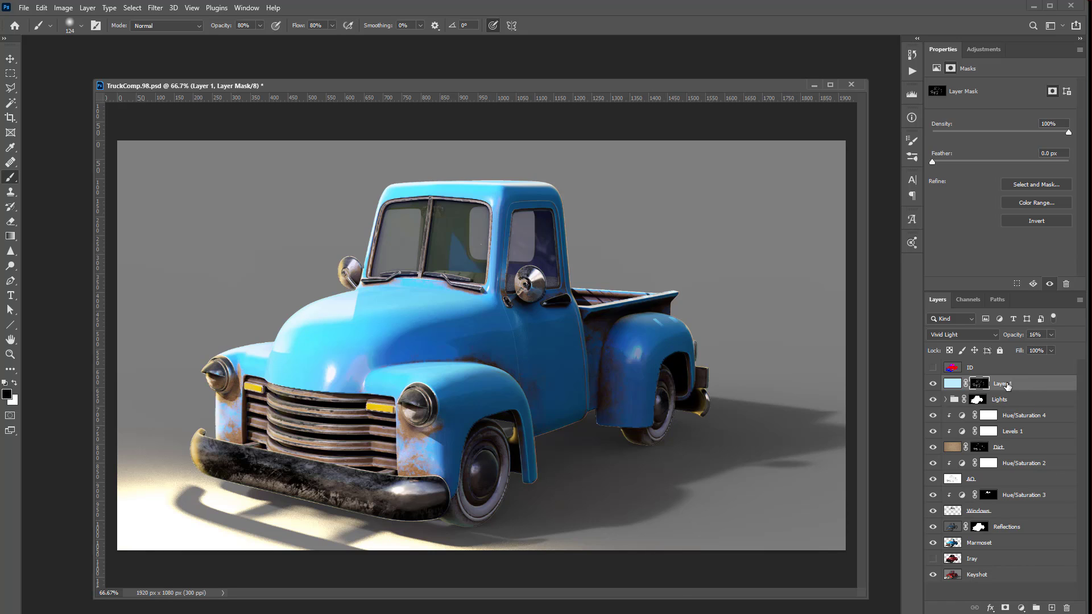
click(1050, 606)
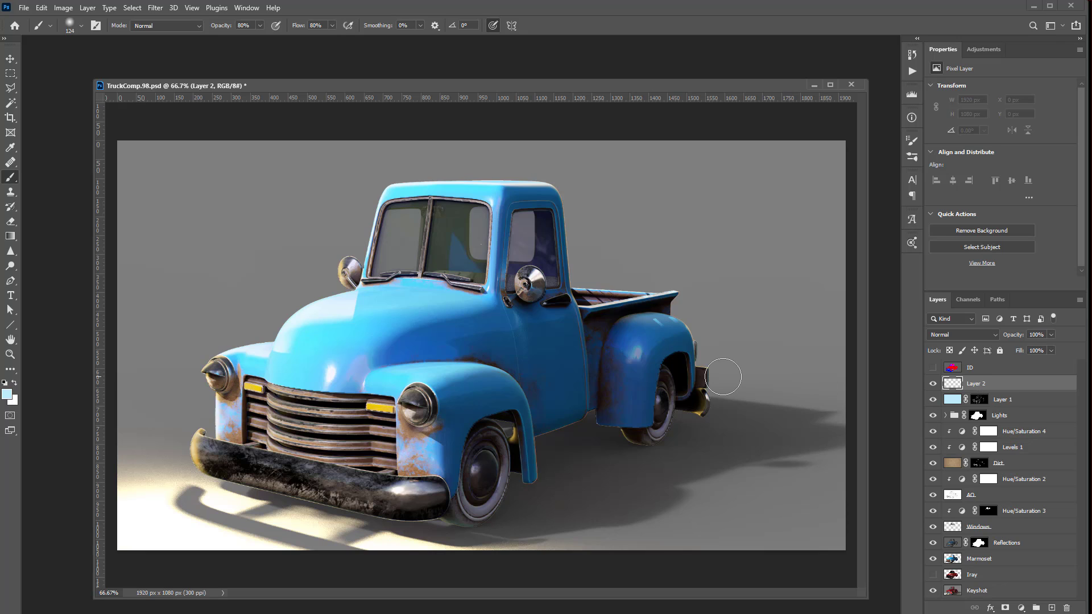
drag(1035, 385, 1068, 608)
Duplicate the Marmoset layer and add a Hue/Saturation adjustment layer above the copy.
drag(998, 544, 1051, 607)
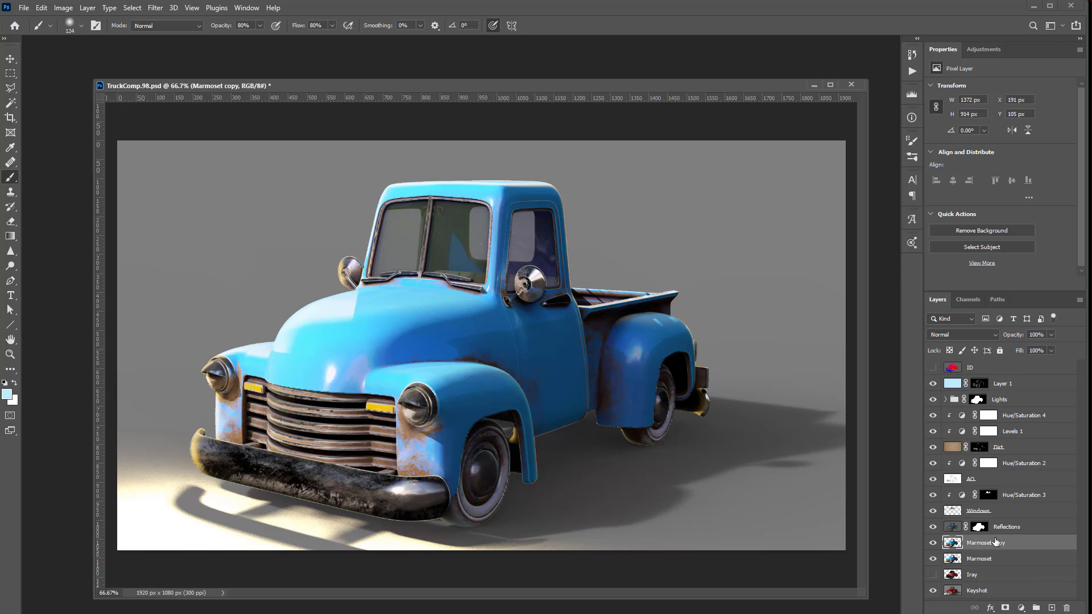
click(1020, 608)
click(1036, 498)
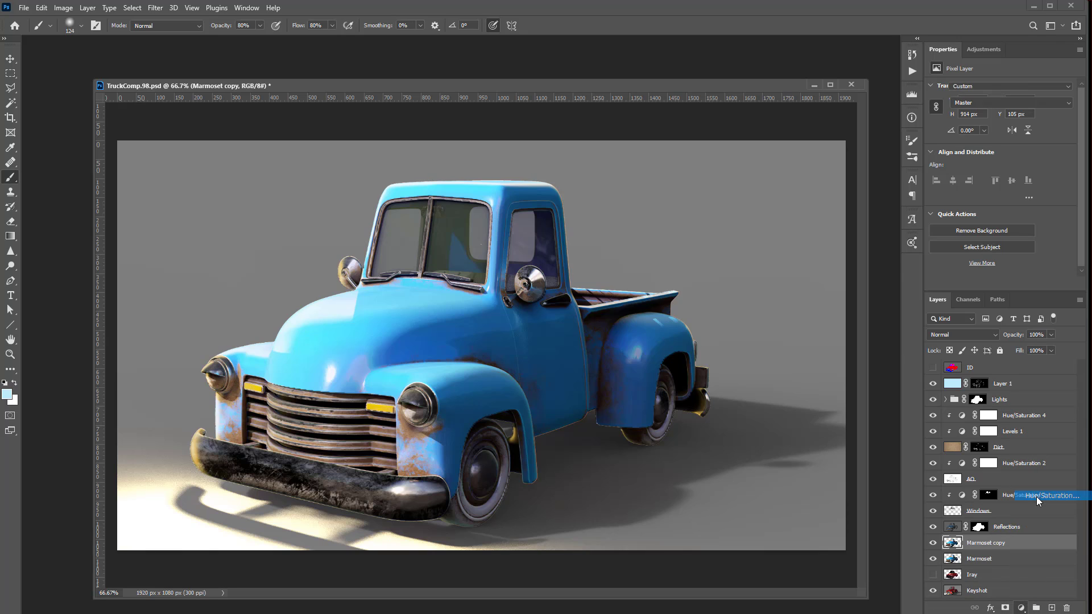
Set the new adjustment's saturation to -97 and lightness to +6, and clip it to the Marmoset copy.
drag(1001, 153, 942, 155)
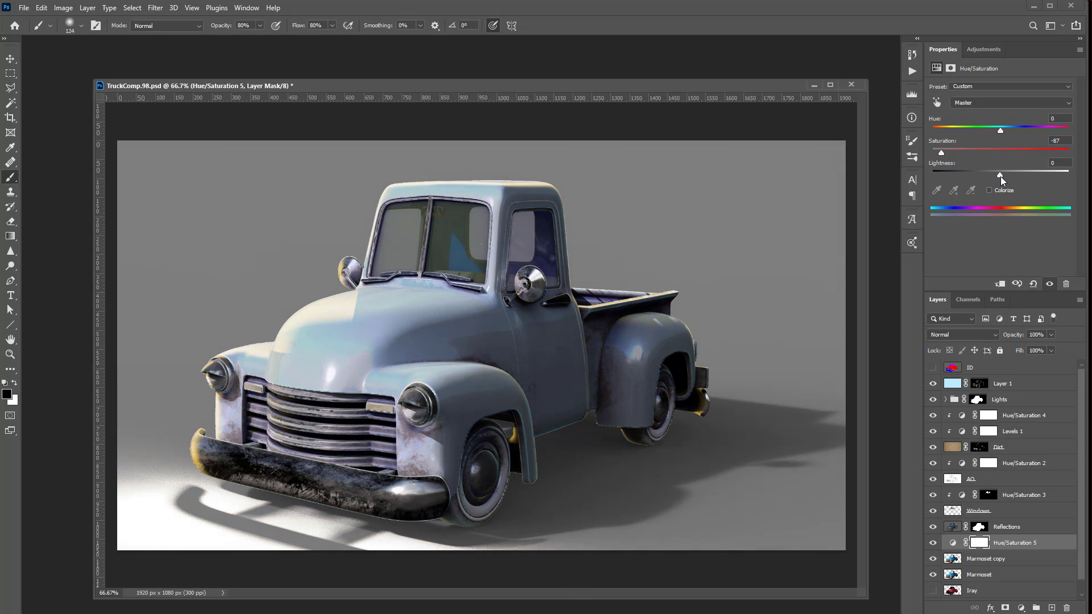
drag(1001, 176, 1003, 177)
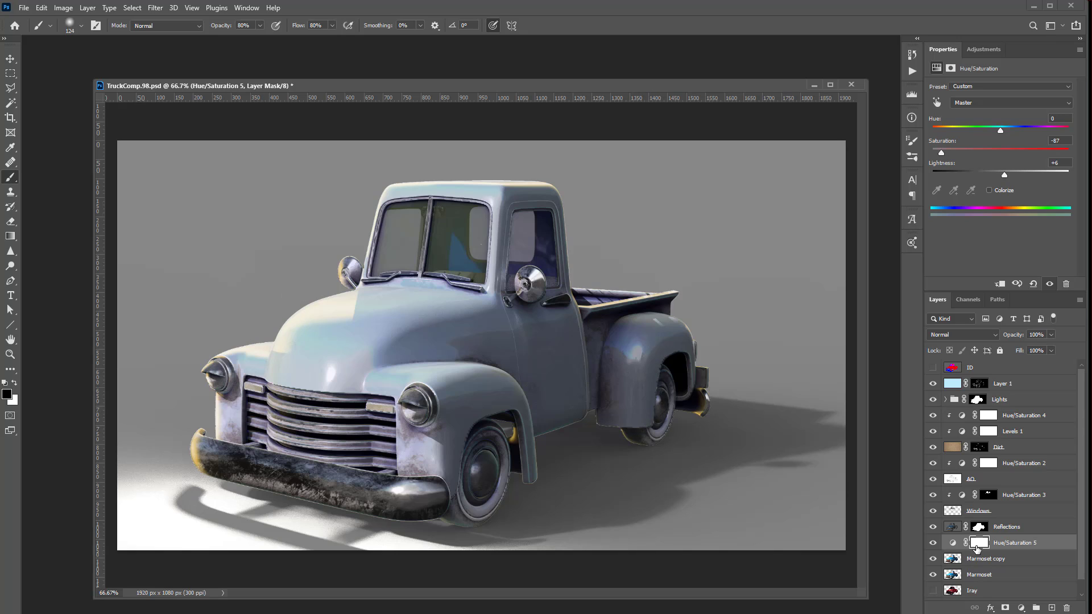
drag(942, 158, 934, 161)
alt+click(996, 548)
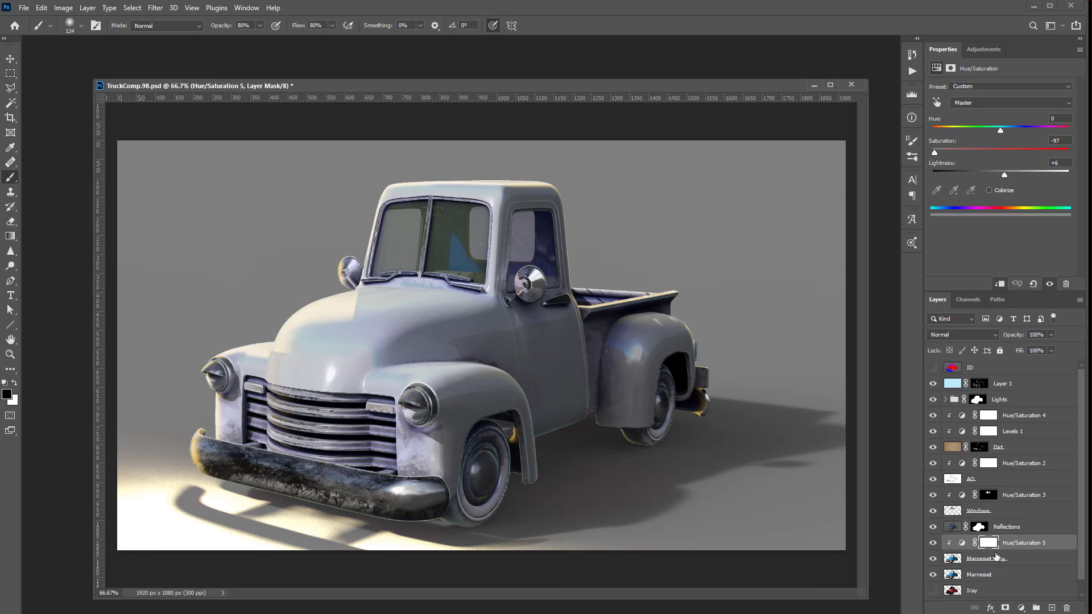
Rename the Marmoset copy as WhitePaint and give it a layer mask inverted to black.
click(999, 559)
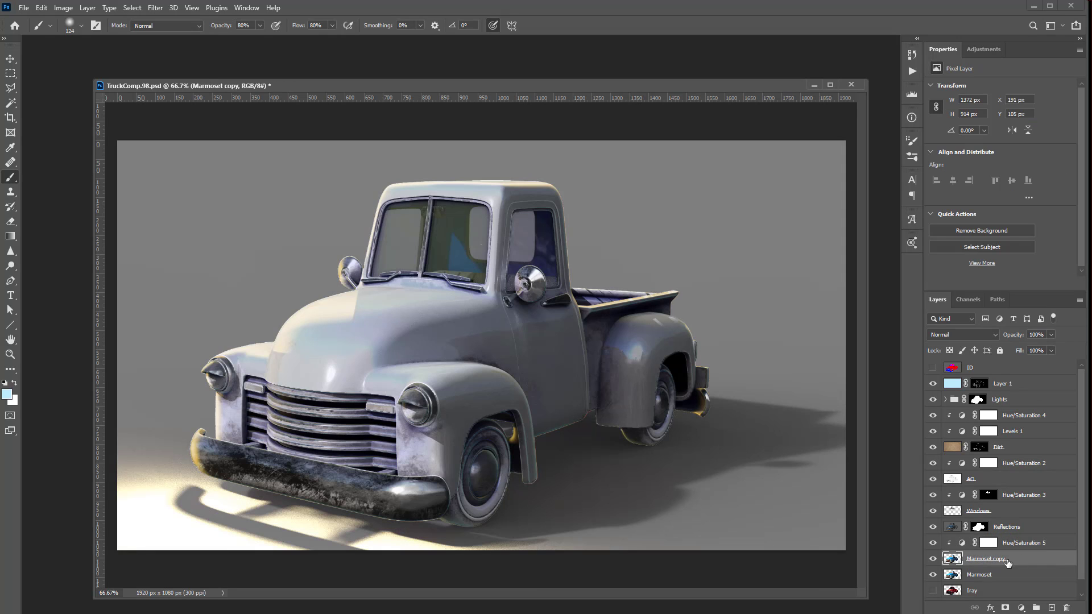
double_click(1002, 559)
text(WhitePaint)
key(Return)
click(1005, 607)
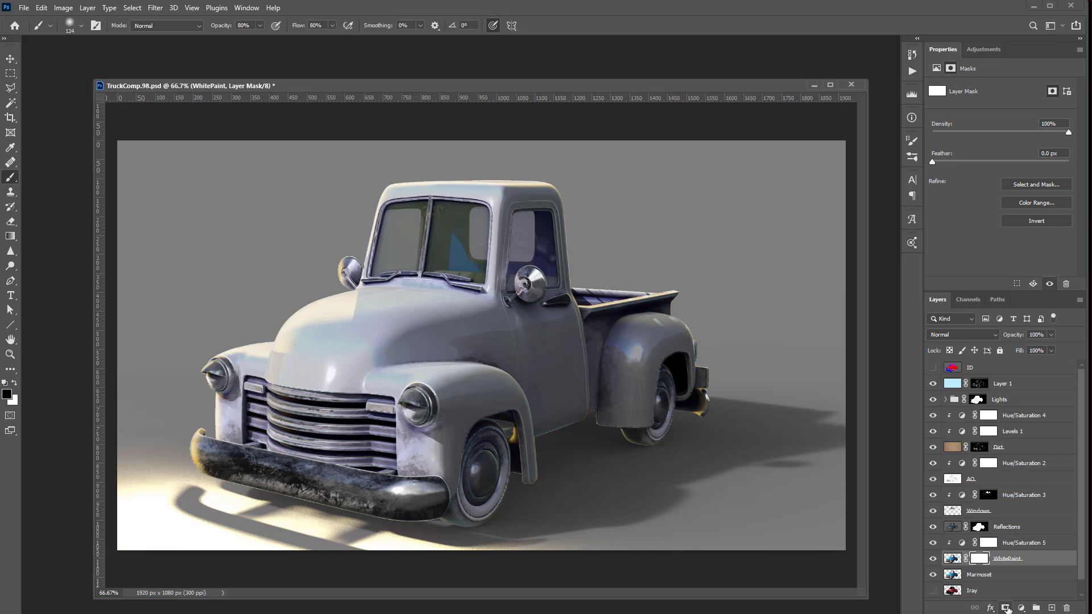
key(ctrl+i)
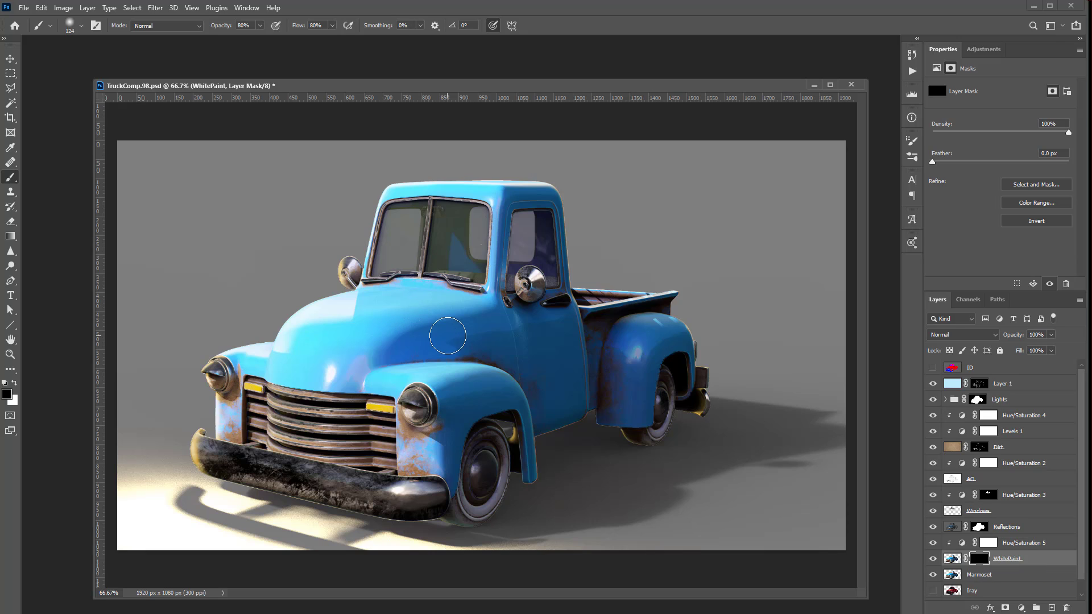
Try to paint a white stroke across the hood on the WhitePaint mask.
key(x)
mouse_move(381, 288)
mouse_down()
mouse_move(357, 301)
mouse_move(421, 340)
mouse_move(400, 296)
mouse_move(375, 345)
mouse_move(428, 335)
mouse_move(422, 348)
mouse_move(399, 336)
mouse_up()
key(ctrl+z)
key(ctrl+z)
key(ctrl+z)
key(ctrl+z)
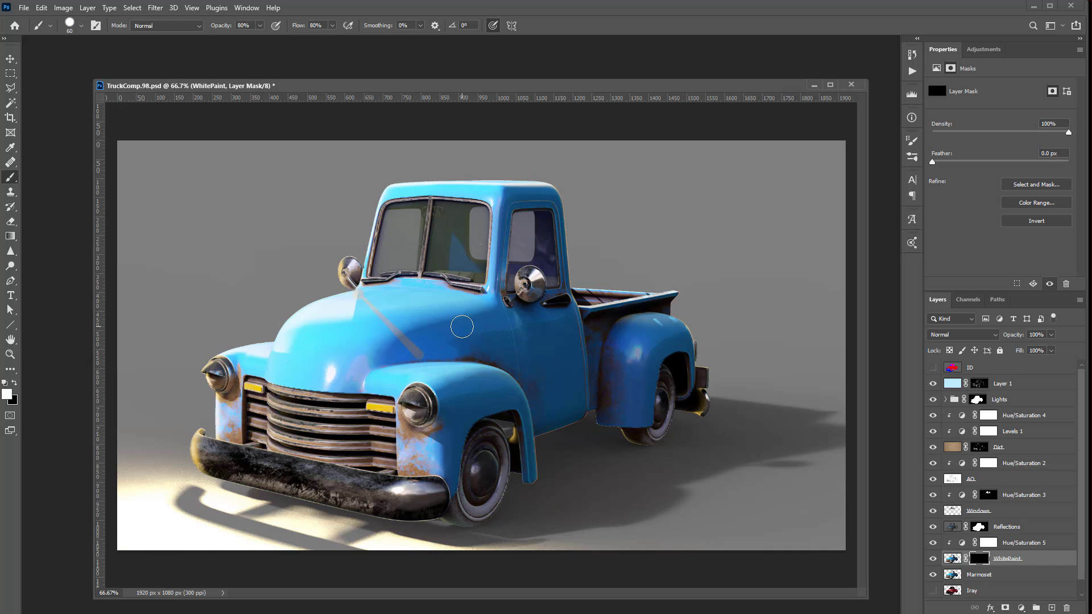
Paint a curved pinstripe along the hood's side on the WhitePaint mask, using a 16 px brush with 34% smoothing.
drag(453, 325, 428, 324)
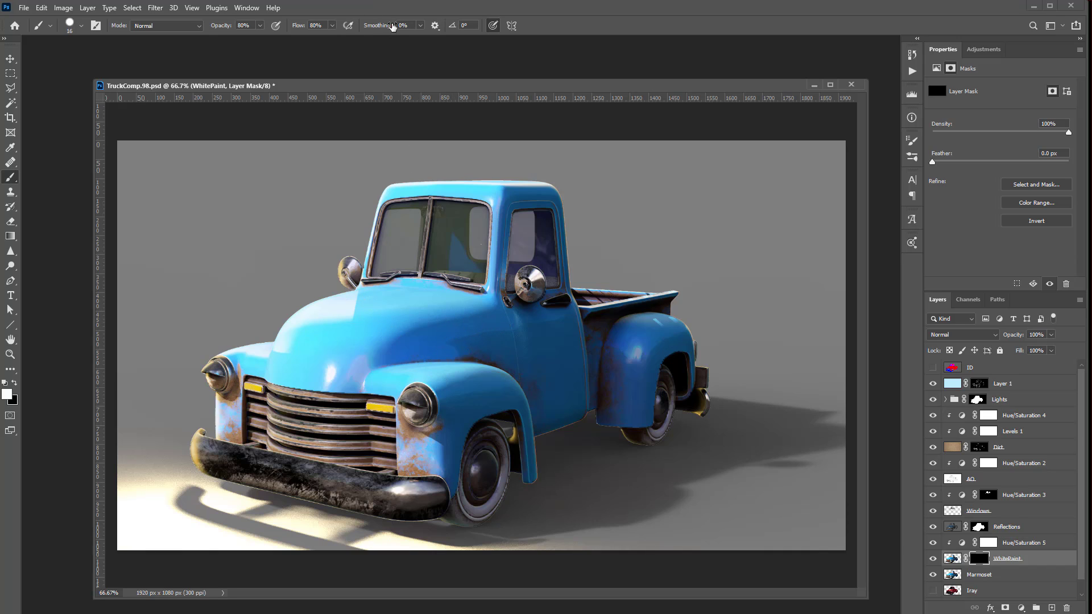
click(421, 26)
drag(420, 39, 439, 39)
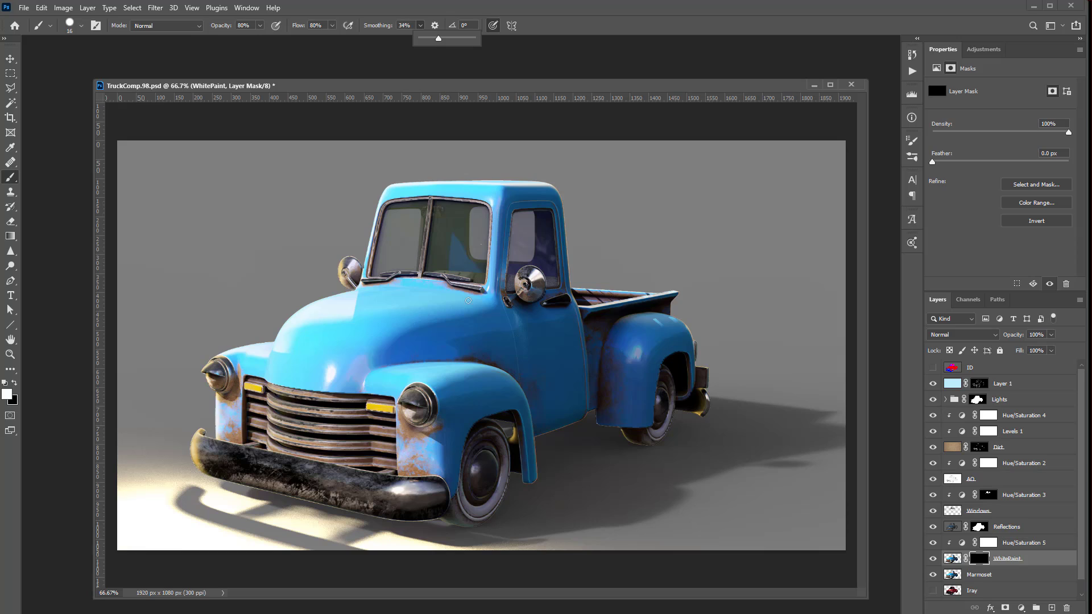
click(483, 298)
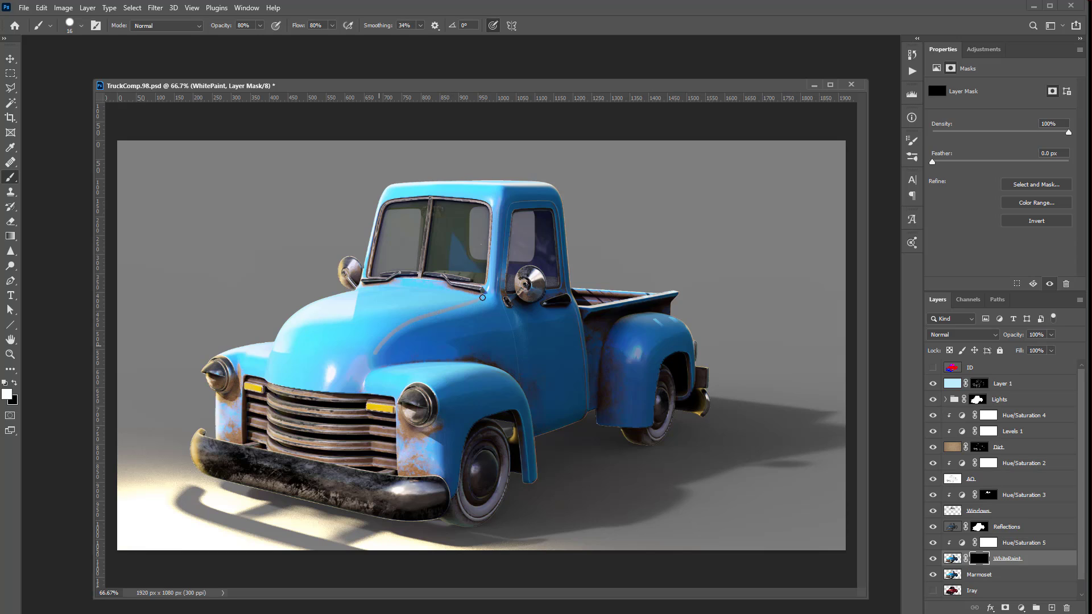
key(ctrl+z)
drag(489, 289, 344, 387)
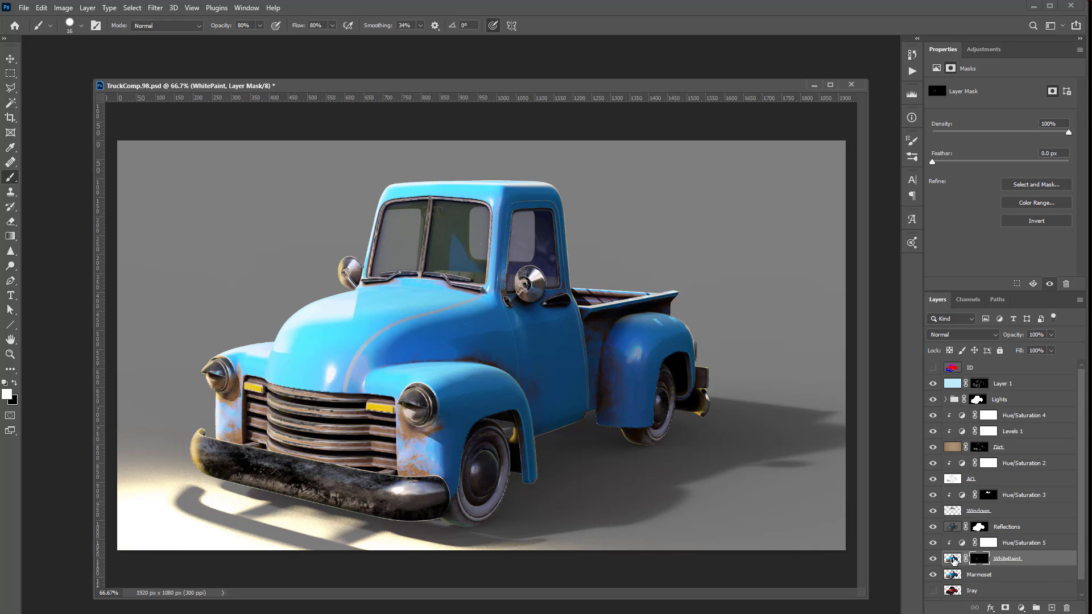
Add a Bevel & Emboss effect to WhitePaint with Outer Bevel style, 53% depth and direction Down.
double_click(954, 560)
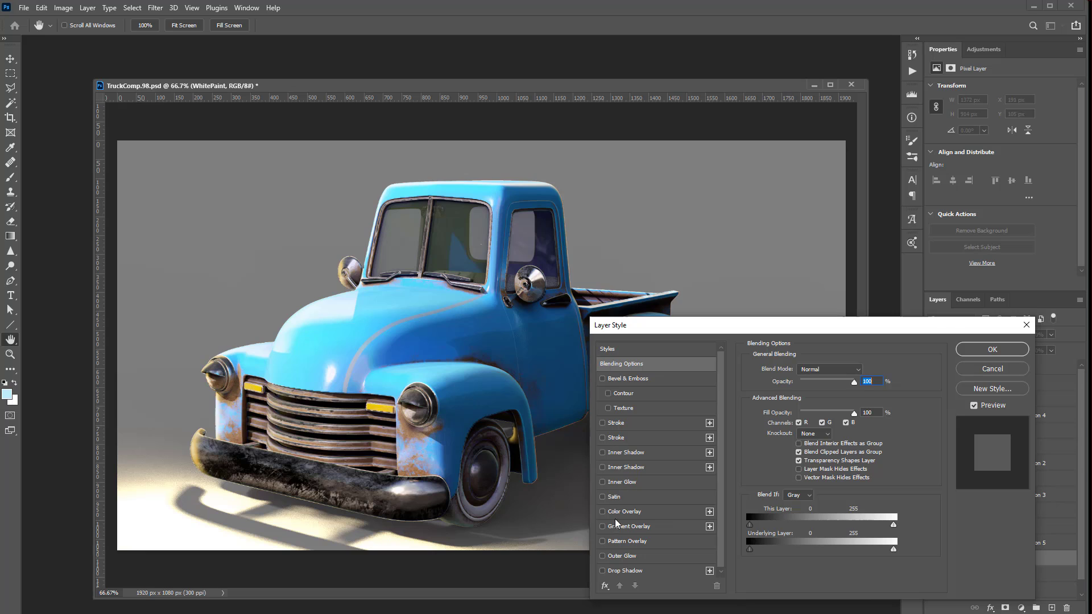
click(616, 382)
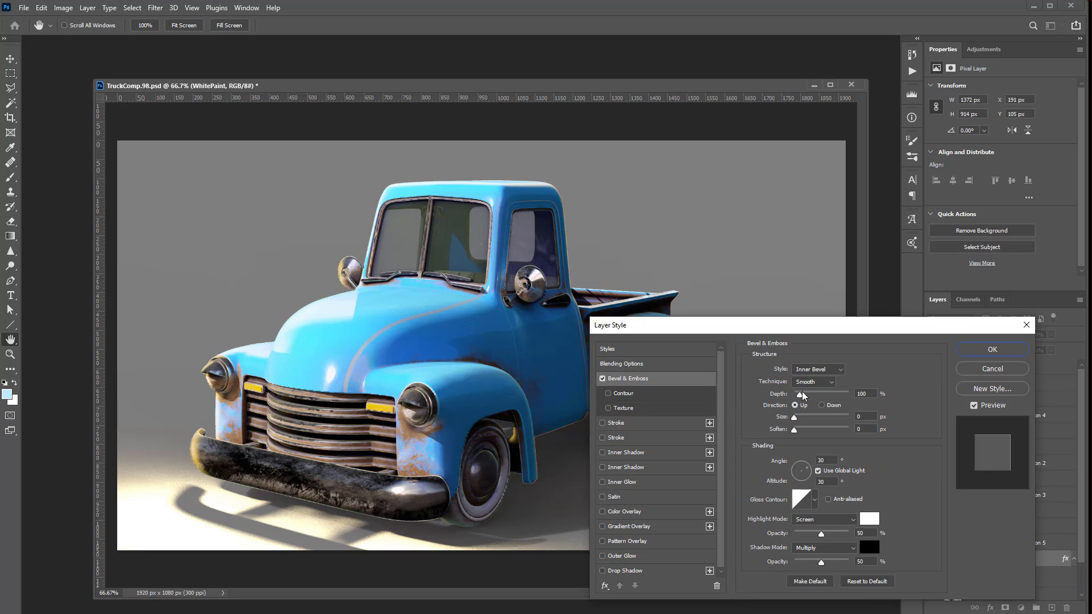
click(819, 370)
click(828, 379)
drag(799, 395, 796, 397)
click(822, 405)
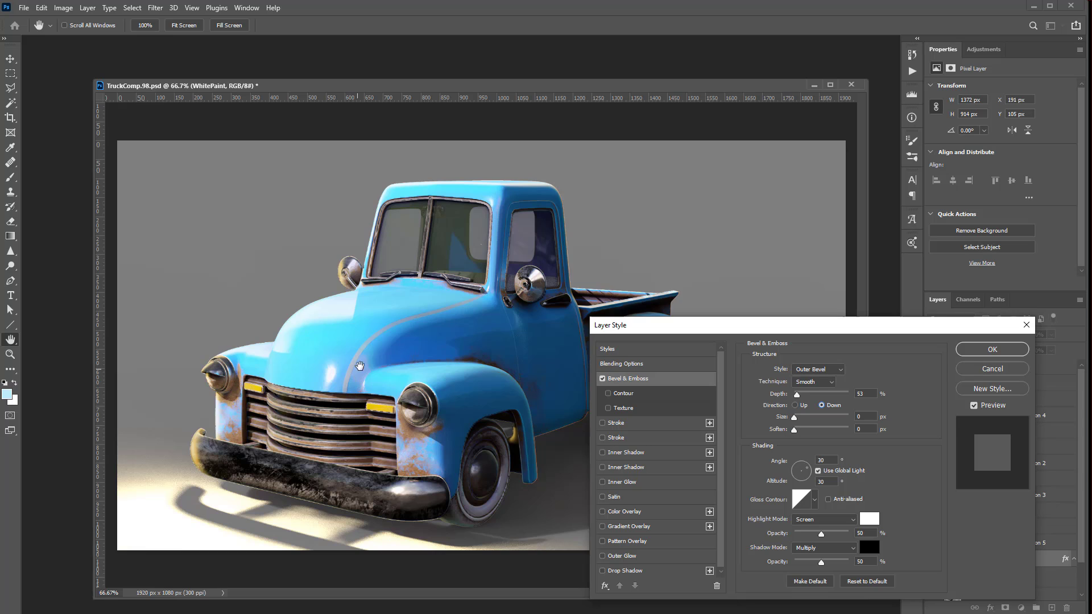
click(986, 349)
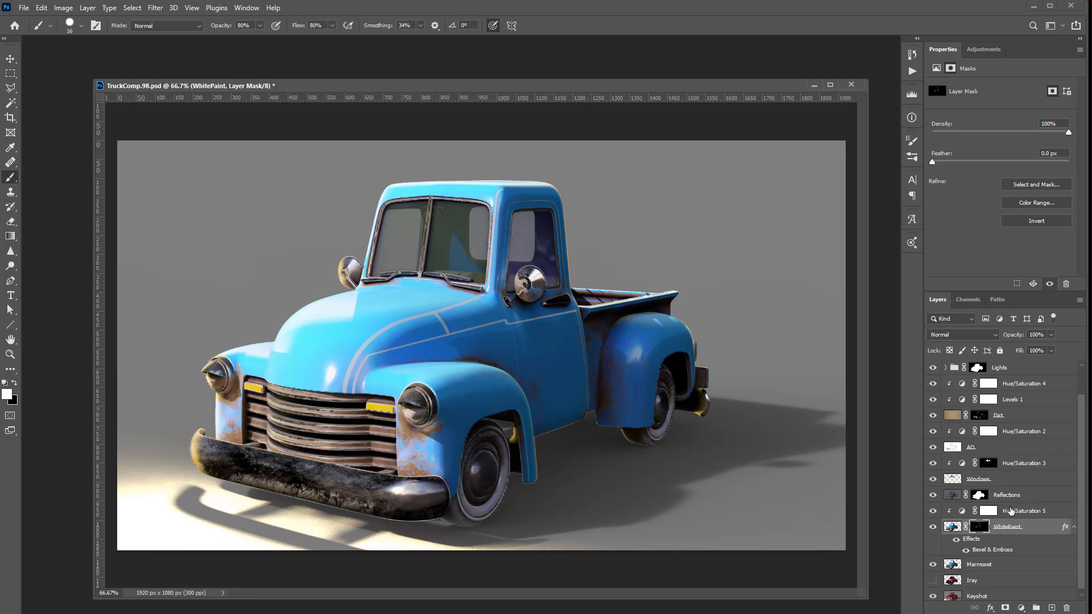
Adjust the WhitePaint bevel's light angle and switch its direction to Up.
click(951, 528)
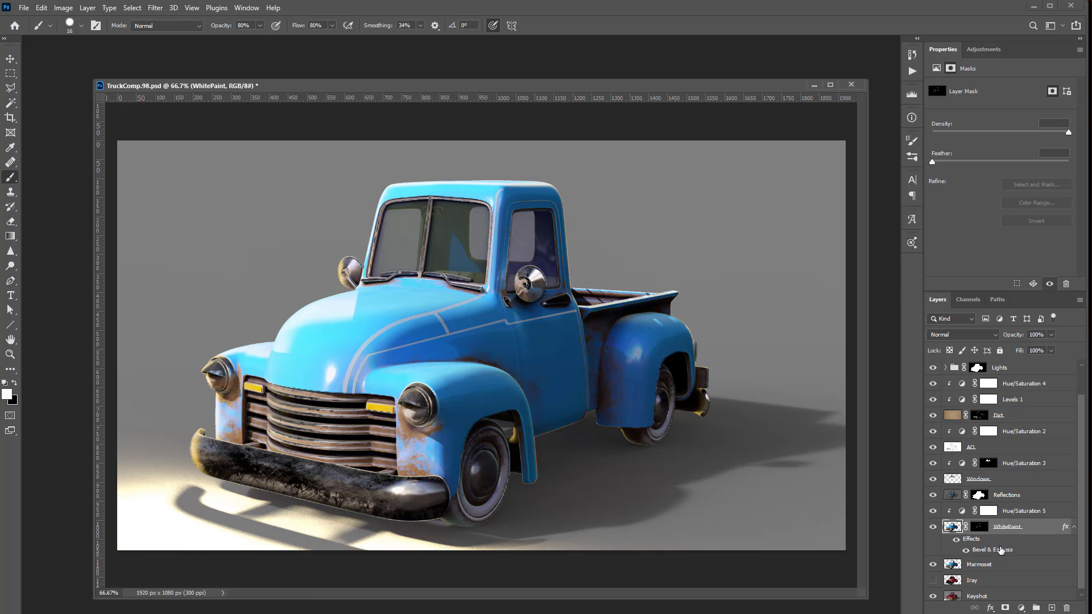
double_click(1000, 549)
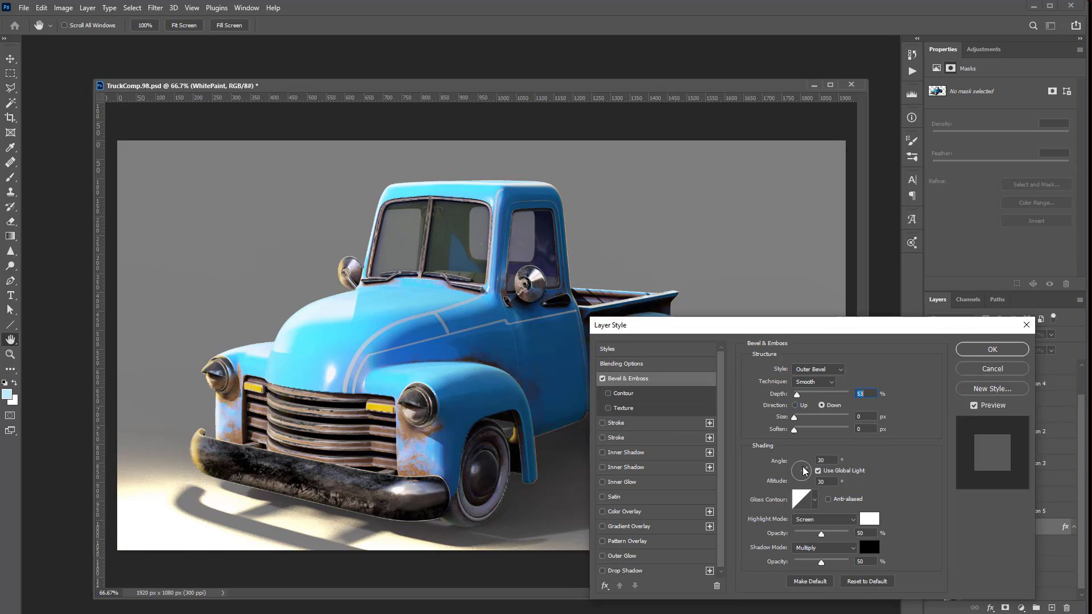
drag(803, 466, 792, 468)
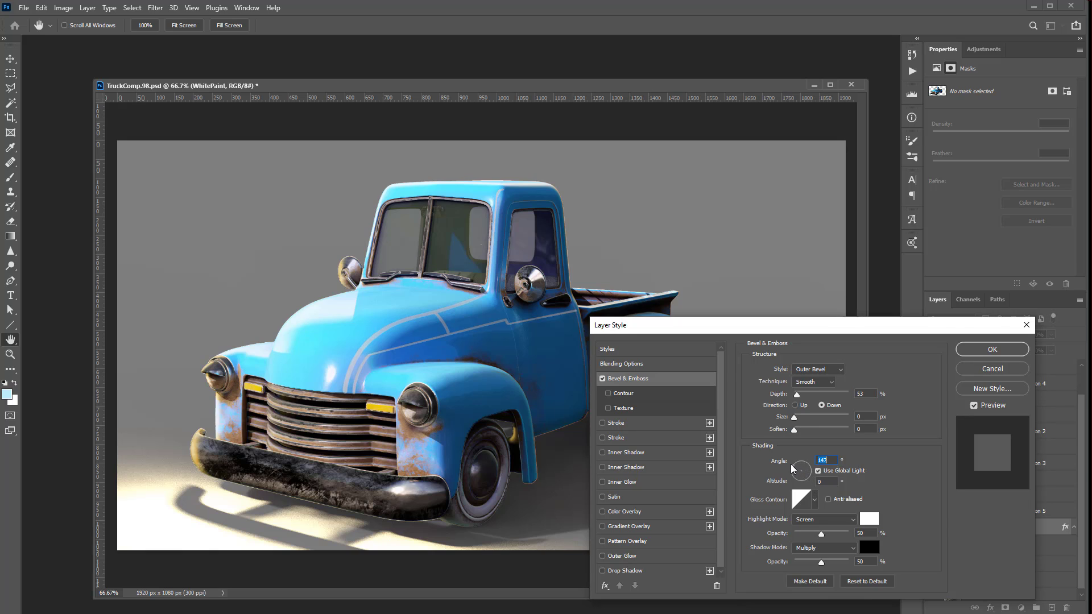
click(798, 405)
drag(798, 472, 800, 470)
click(990, 349)
key(b)
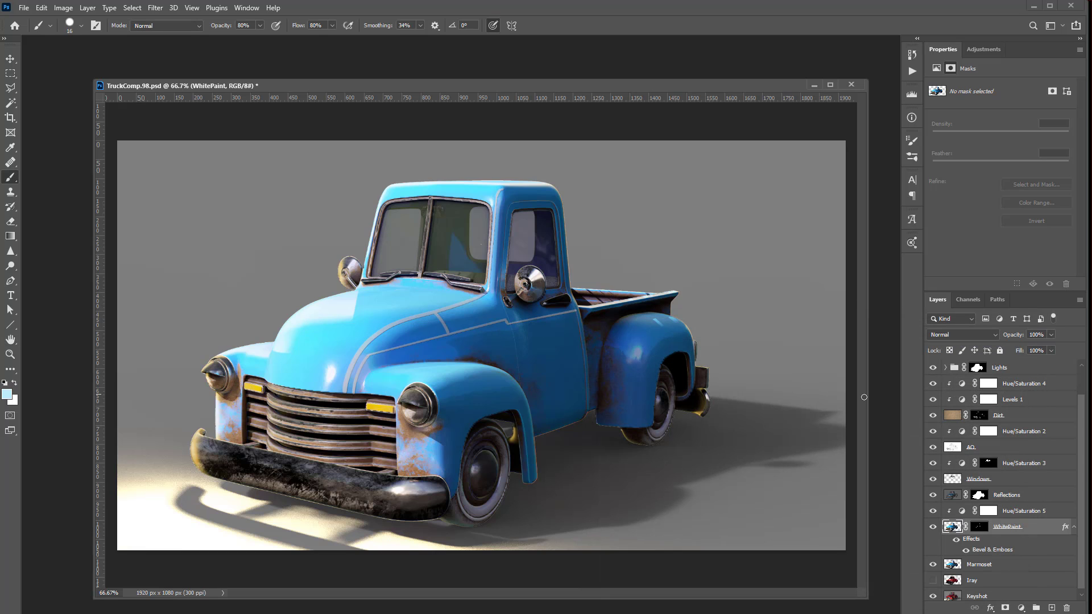
Try to paint another stripe down the hood on the WhitePaint mask.
click(978, 528)
mouse_move(441, 316)
mouse_down()
mouse_move(361, 303)
mouse_move(401, 364)
mouse_up()
key(ctrl+z)
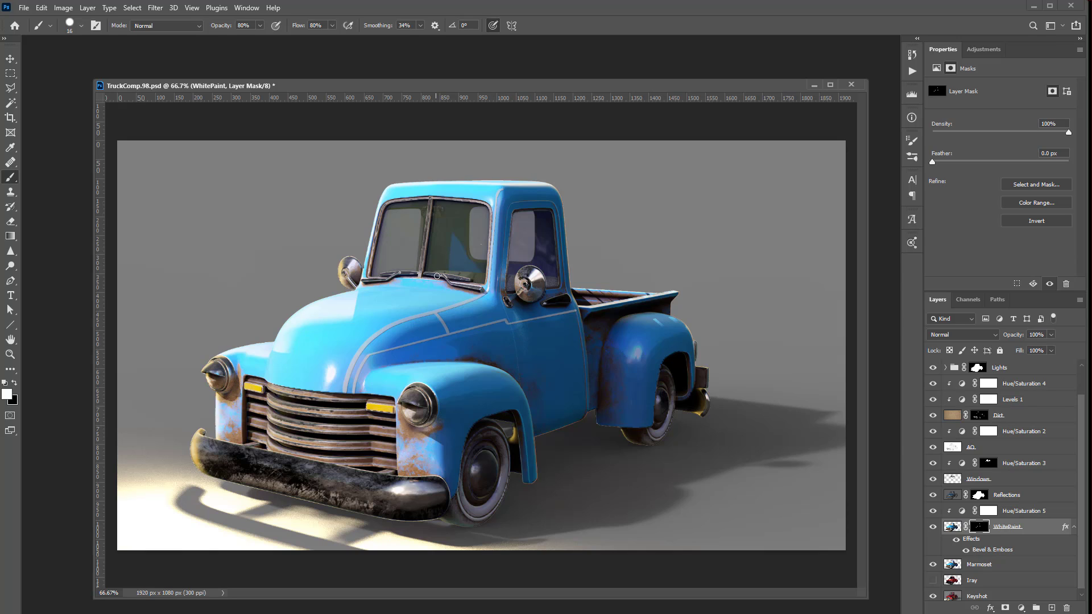
key(x)
key(ctrl+z)
Try a duplicate of the Keyshot render above the light blue edge layer, and delete the duplicate.
scroll(983, 453, up, 2)
scroll(981, 457, down, 3)
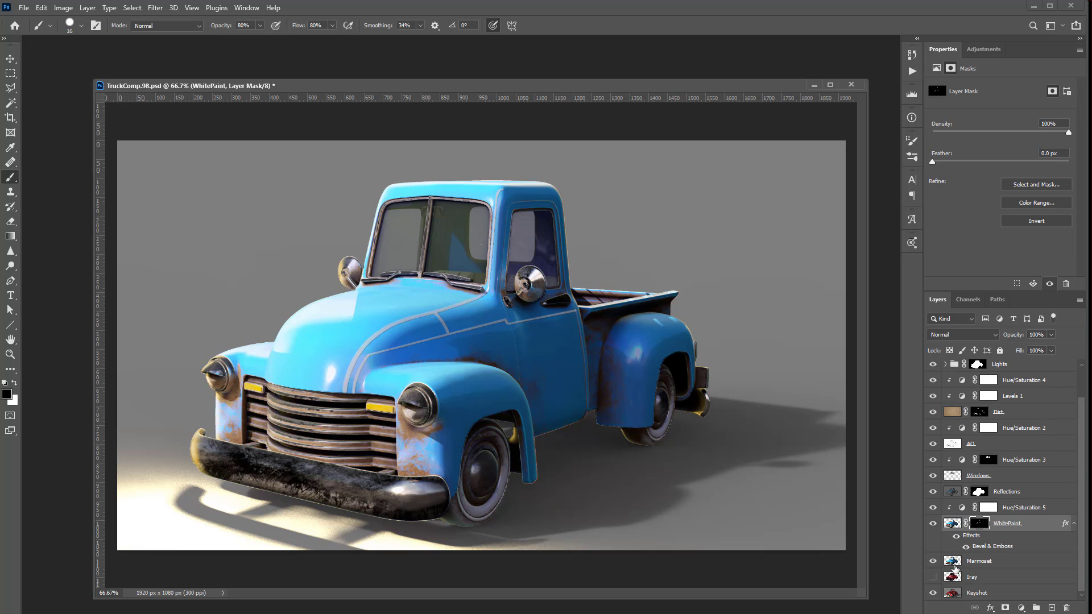
click(979, 583)
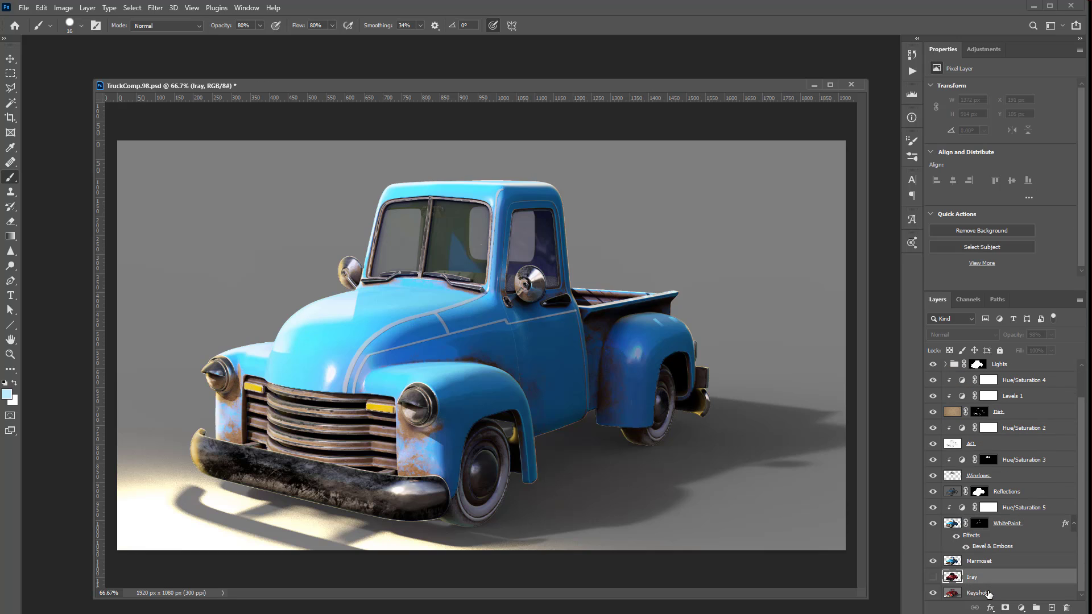
click(987, 594)
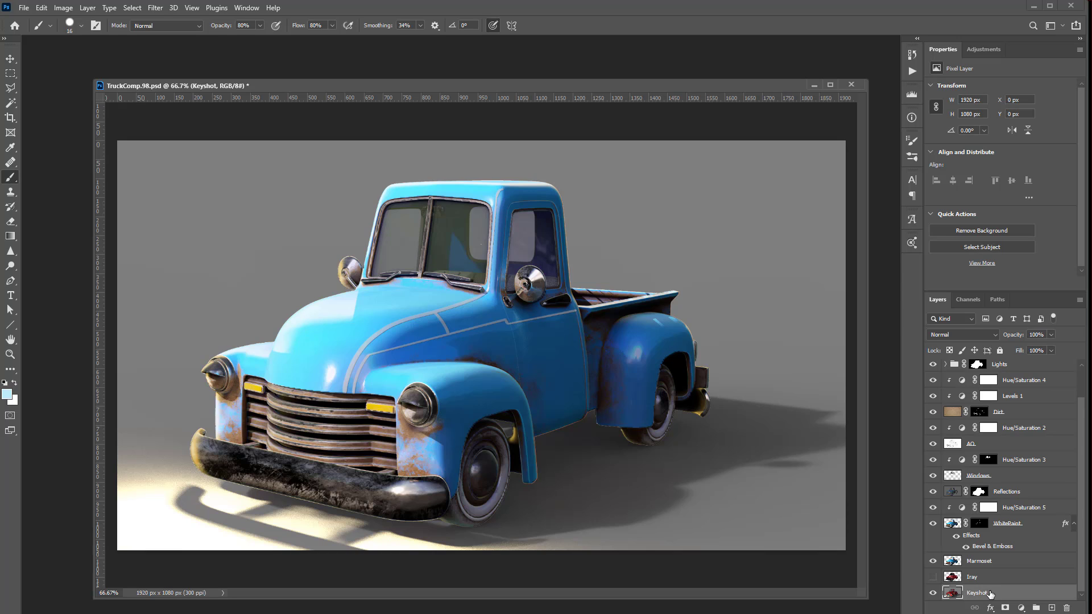
key(ctrl+j)
drag(995, 593, 1007, 376)
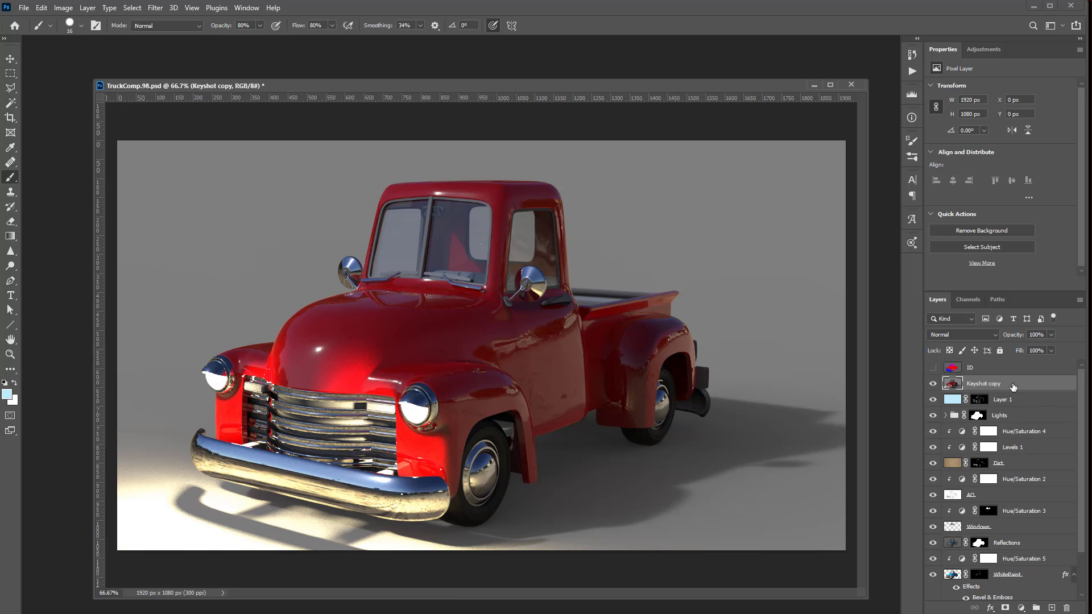
drag(1013, 386, 1066, 608)
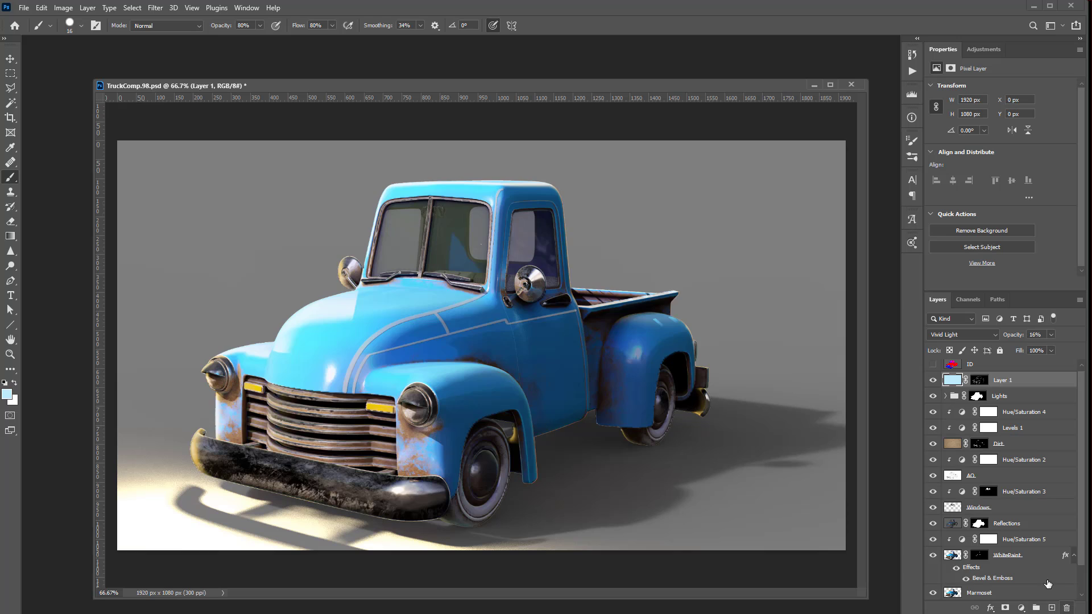
key(ctrl+minus)
key(ctrl+minus)
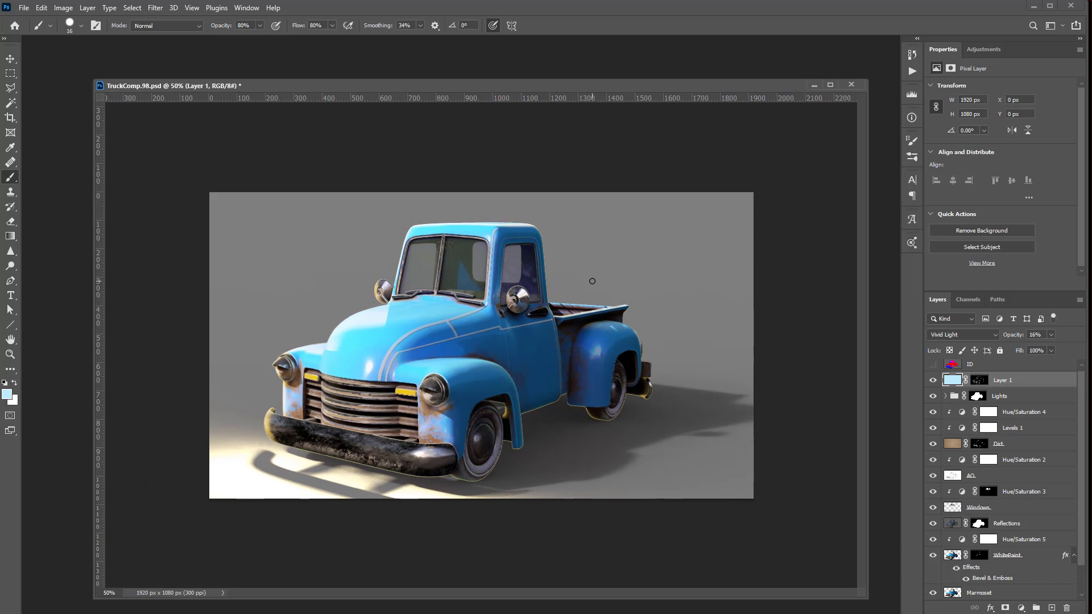
key(ctrl+plus)
key(ctrl+plus)
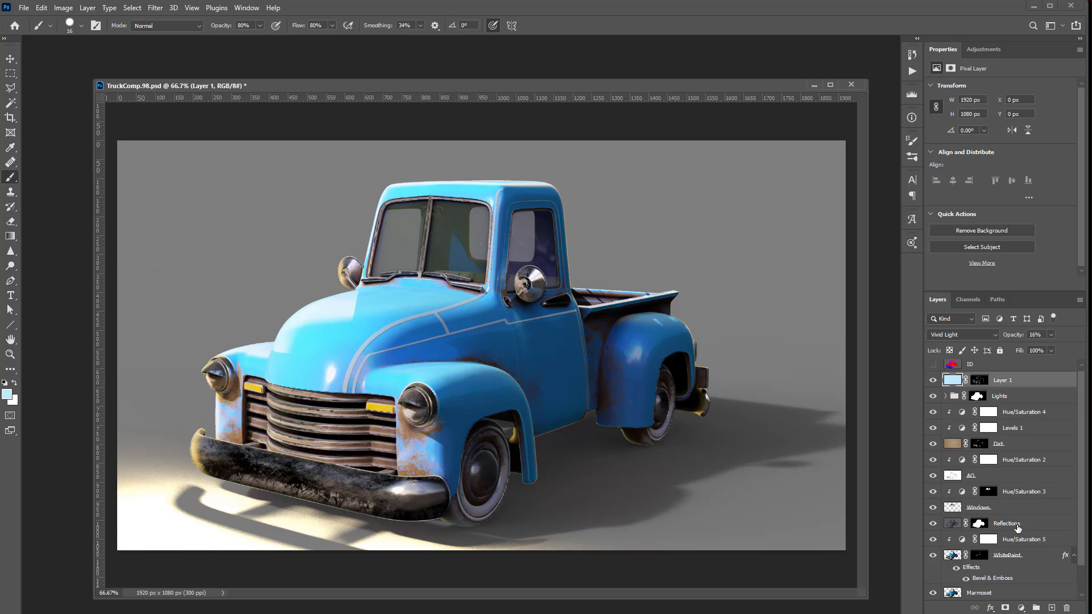
Create a merged copy of the whole visible composite on a new layer above the light blue edge layer.
scroll(1024, 526, down, 1)
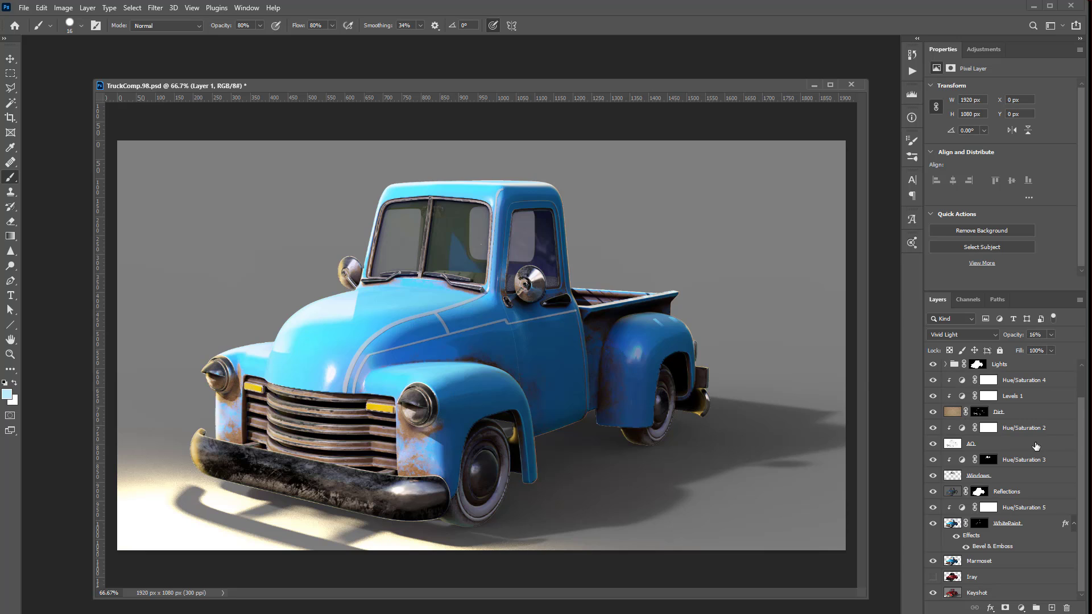
scroll(1029, 437, up, 1)
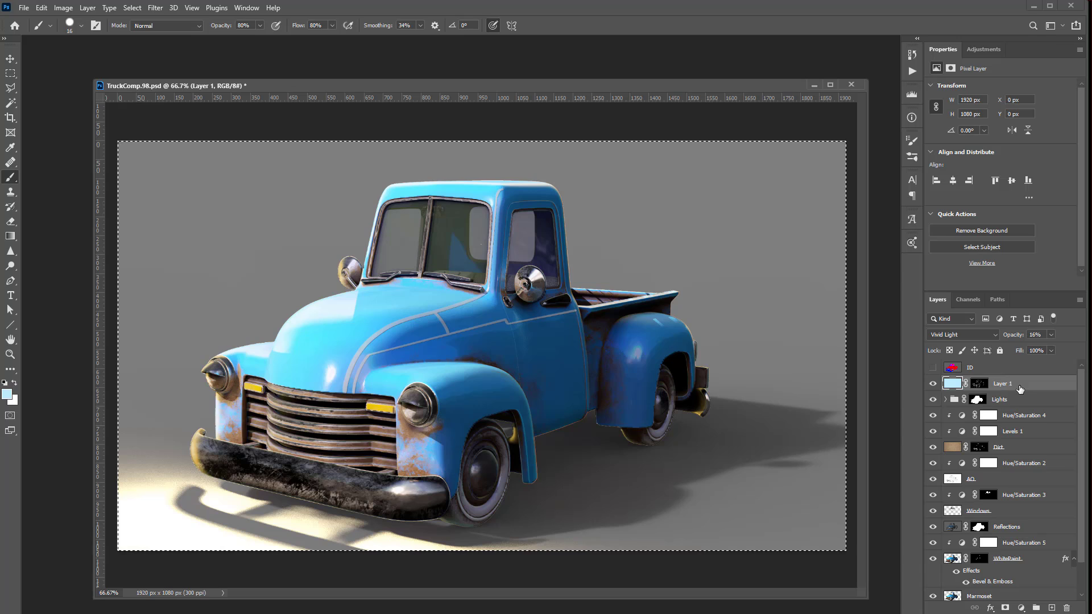
key(ctrl+shift+alt+n)
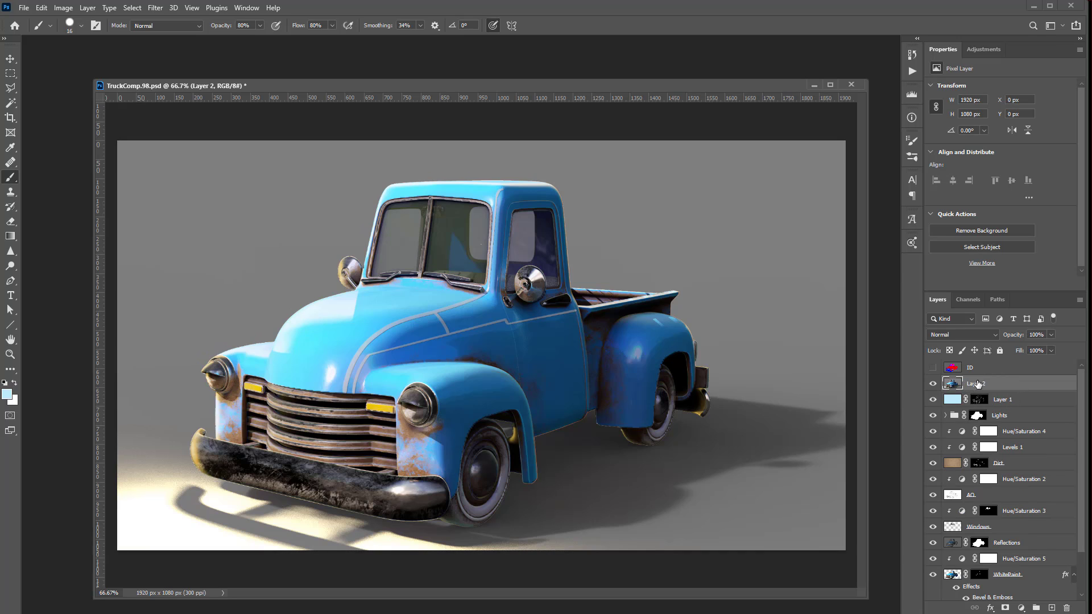
Try burning the shadows along the cab door and hood side of the merged layer, undo it, and enable Protect Tones.
click(10, 236)
click(10, 266)
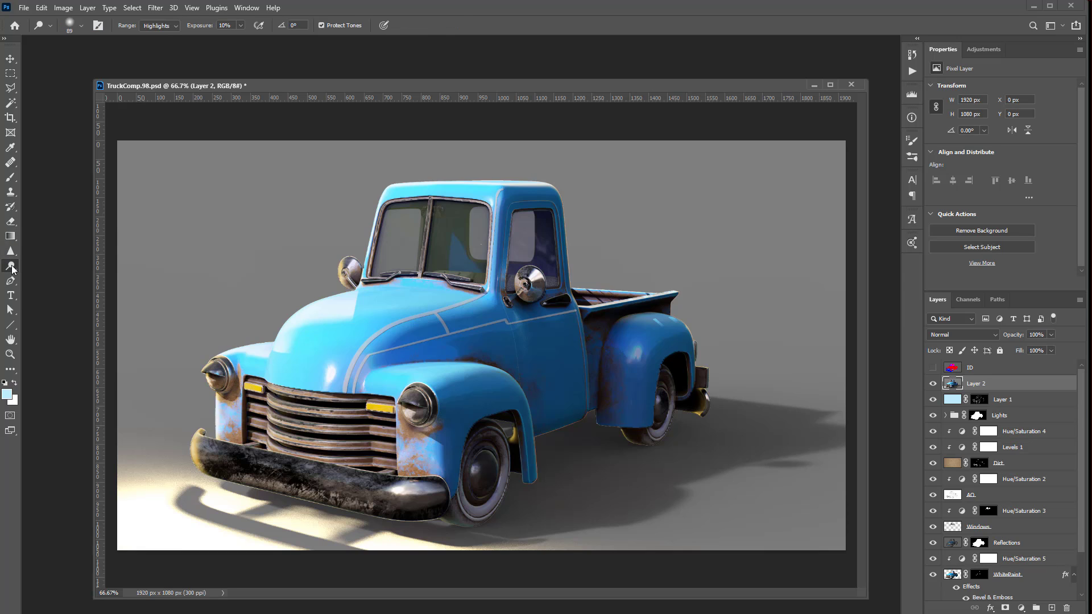
click(57, 276)
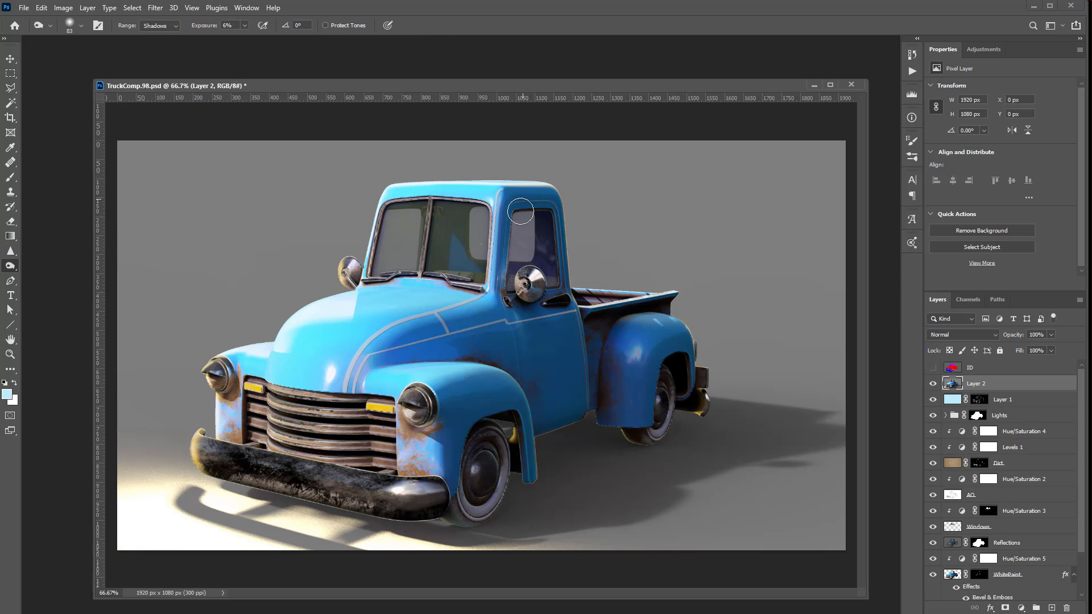
mouse_move(468, 279)
mouse_down()
mouse_move(520, 288)
mouse_move(514, 301)
mouse_move(550, 354)
mouse_move(581, 353)
mouse_up()
key(ctrl+z)
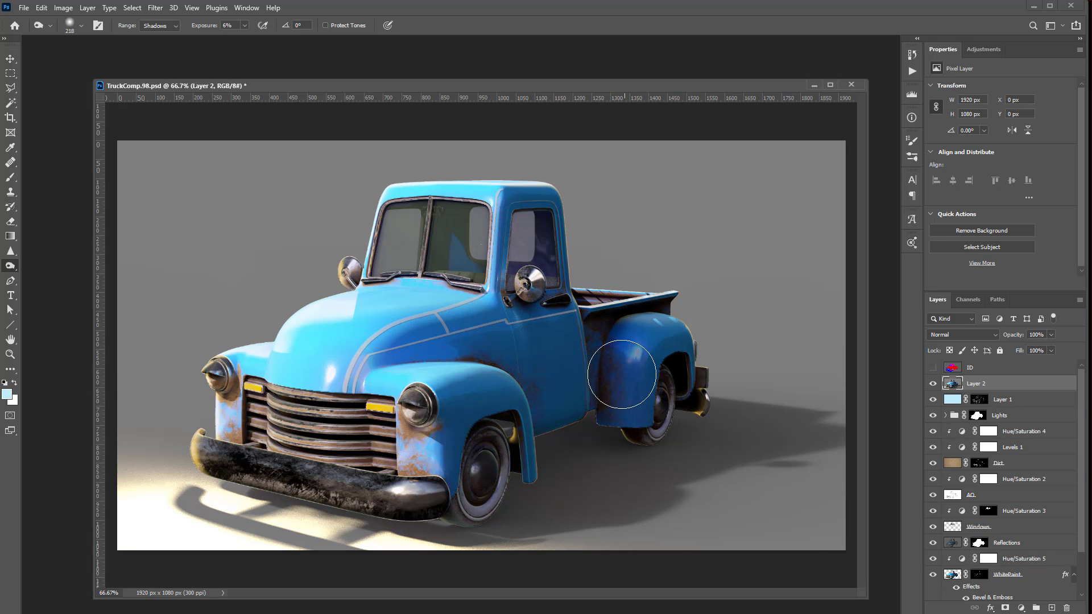
click(337, 25)
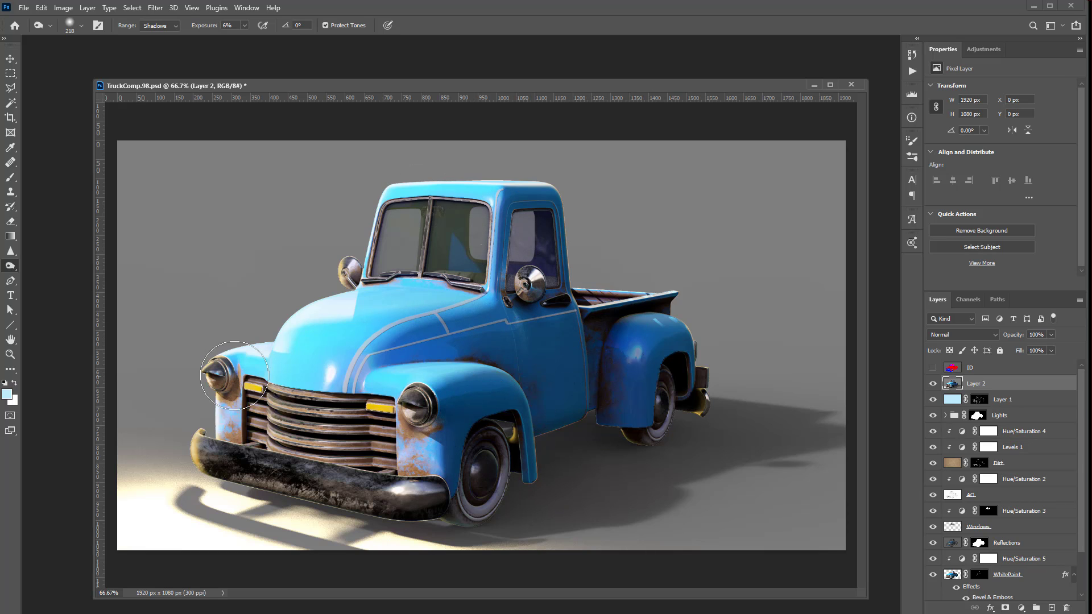
Try the Dodge tool on highlights of the hood, windshield pillar and roof of the merged layer, undoing the stray strokes.
right_click(10, 266)
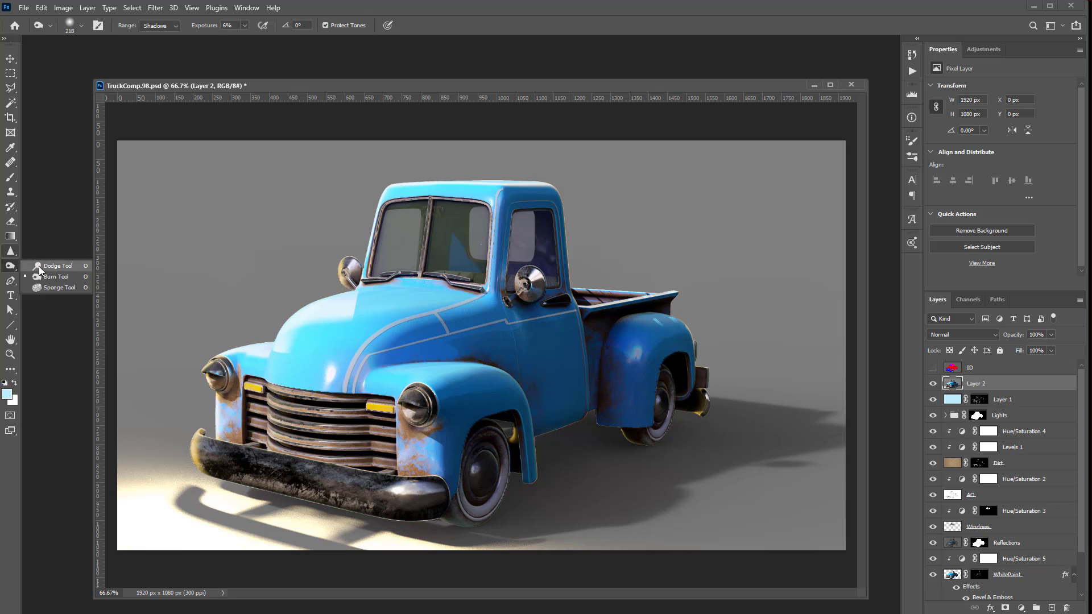
click(57, 265)
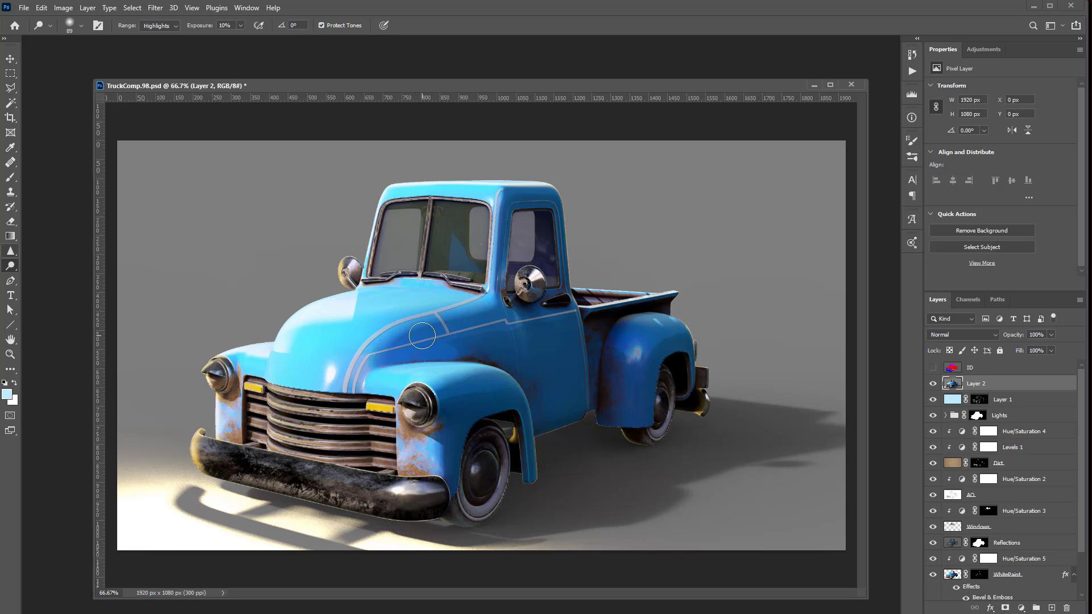
drag(423, 336, 448, 334)
drag(496, 283, 491, 230)
key(ctrl+z)
drag(466, 180, 464, 178)
key(ctrl+z)
Delete the merged layer and create a fresh merged copy of the visible composite above the light blue edge layer.
click(1023, 373)
click(1029, 384)
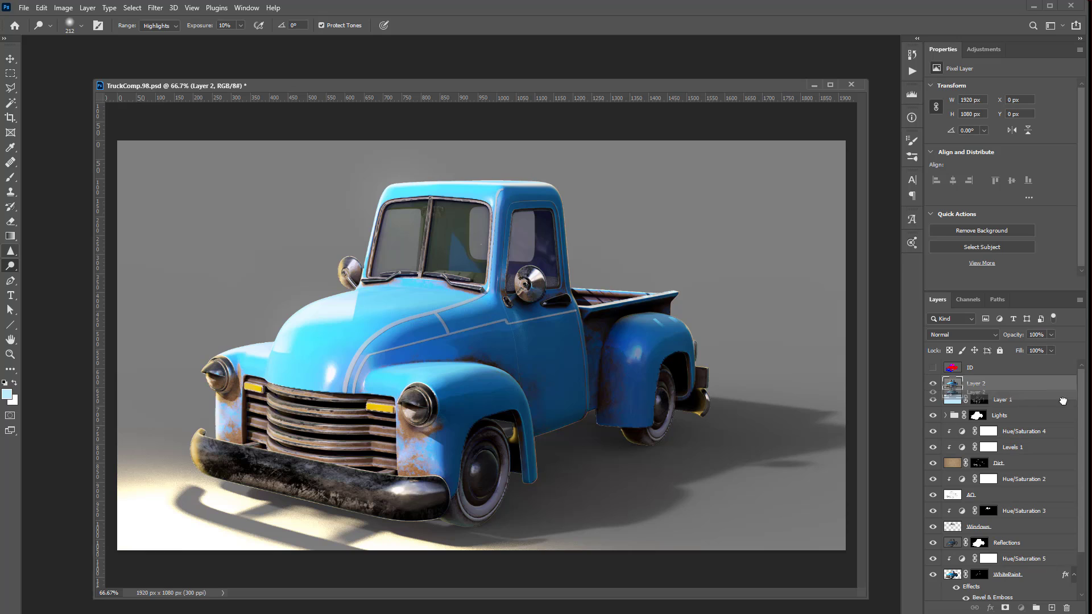
key(Delete)
scroll(1022, 415, up, 1)
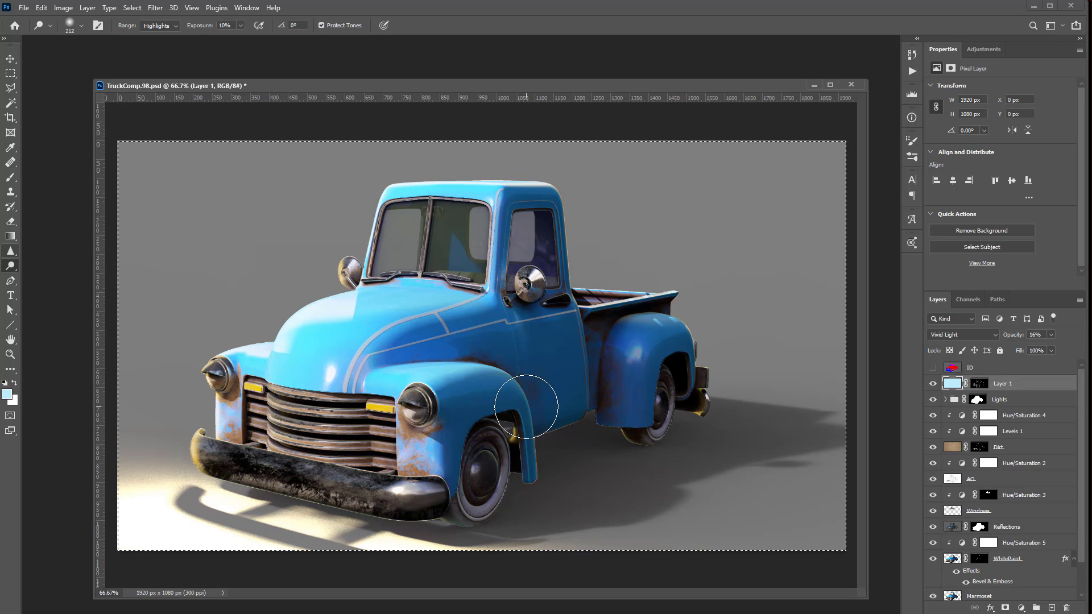
key(ctrl+shift+alt+e)
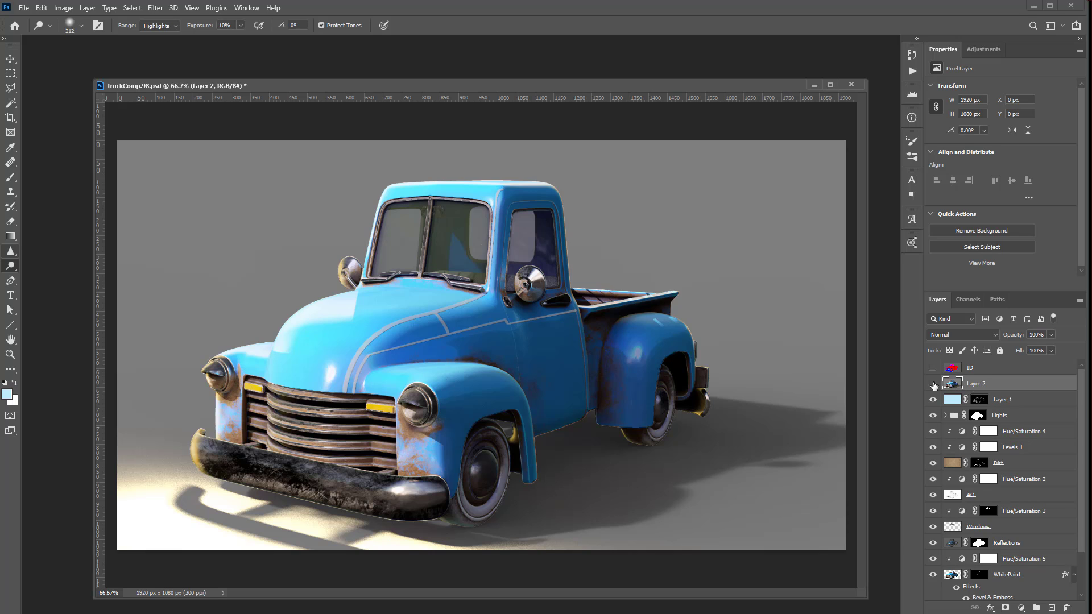
Apply a Gaussian Blur to the merged layer and set its blend mode to Color Dodge.
click(156, 7)
mouse_move(216, 153)
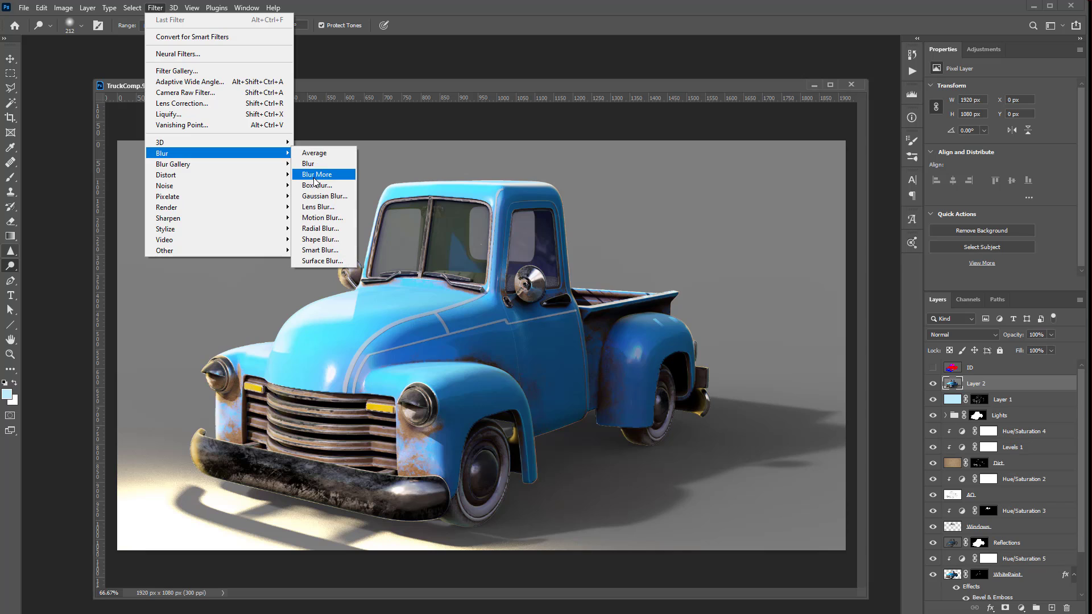
click(314, 197)
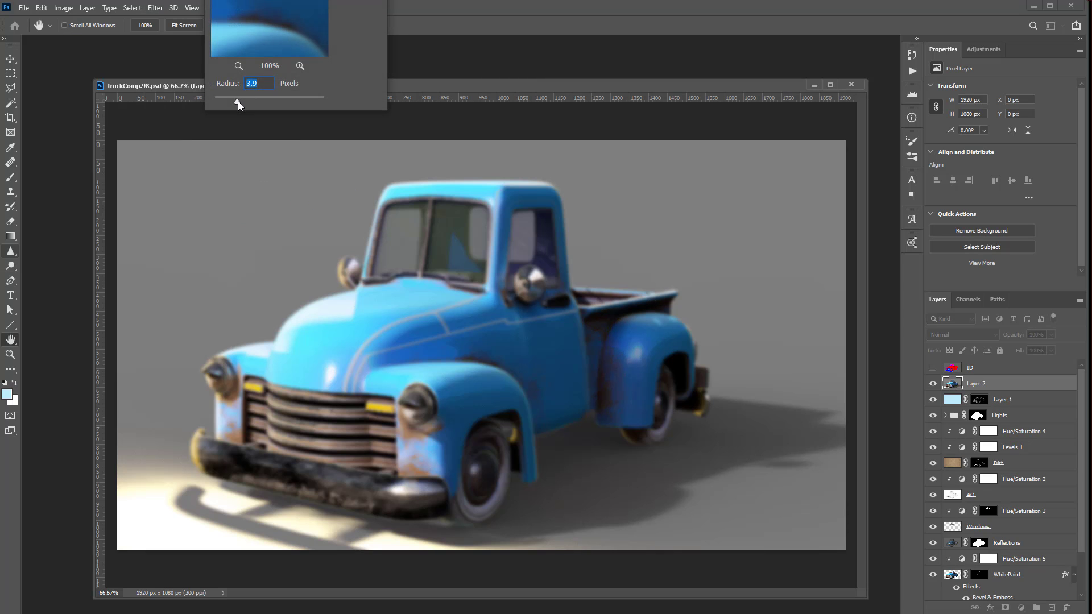
drag(239, 105, 244, 104)
key(Return)
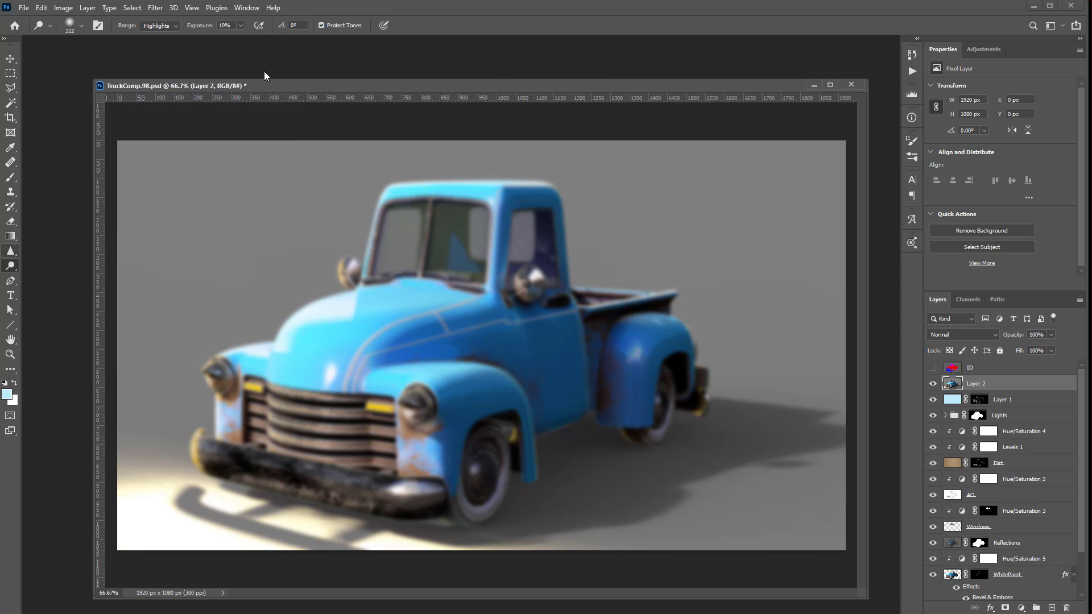
click(959, 336)
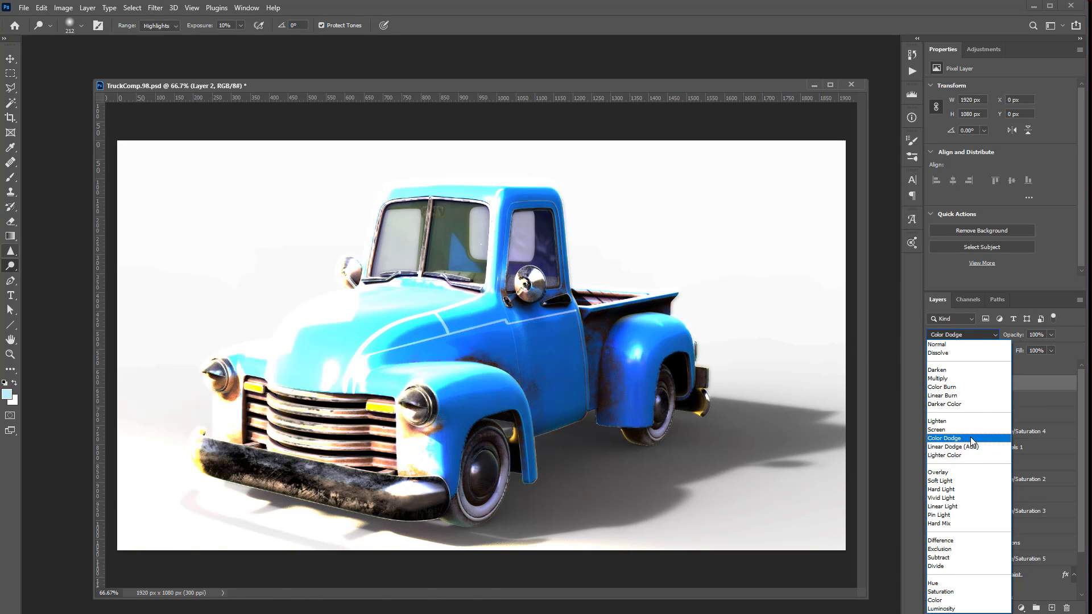
click(970, 438)
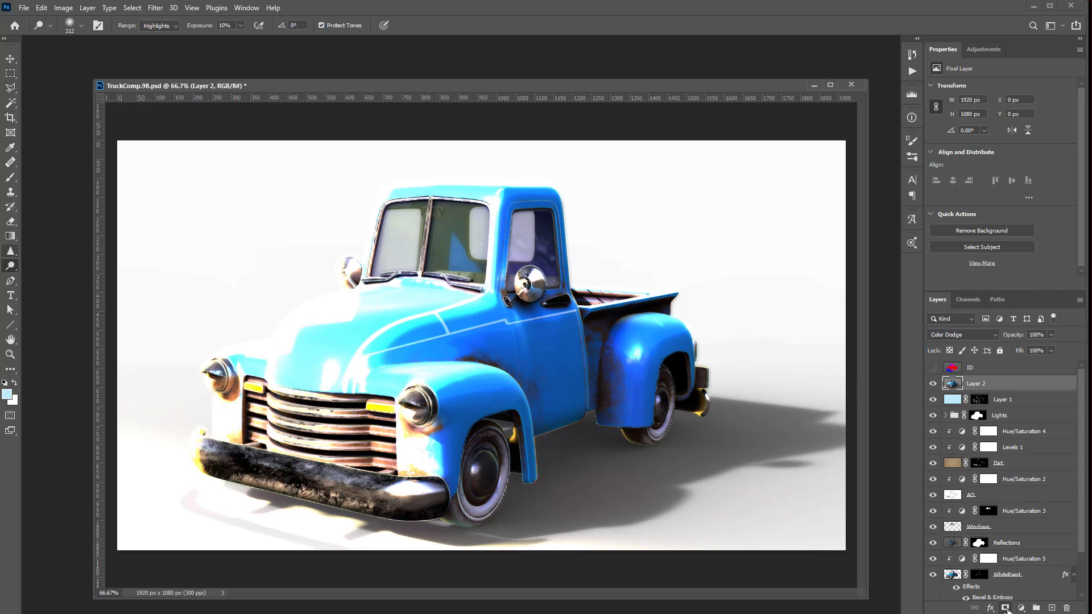
Add a black mask to the blurred Color Dodge layer and set up a larger soft brush with white paint.
click(1005, 607)
key(ctrl+i)
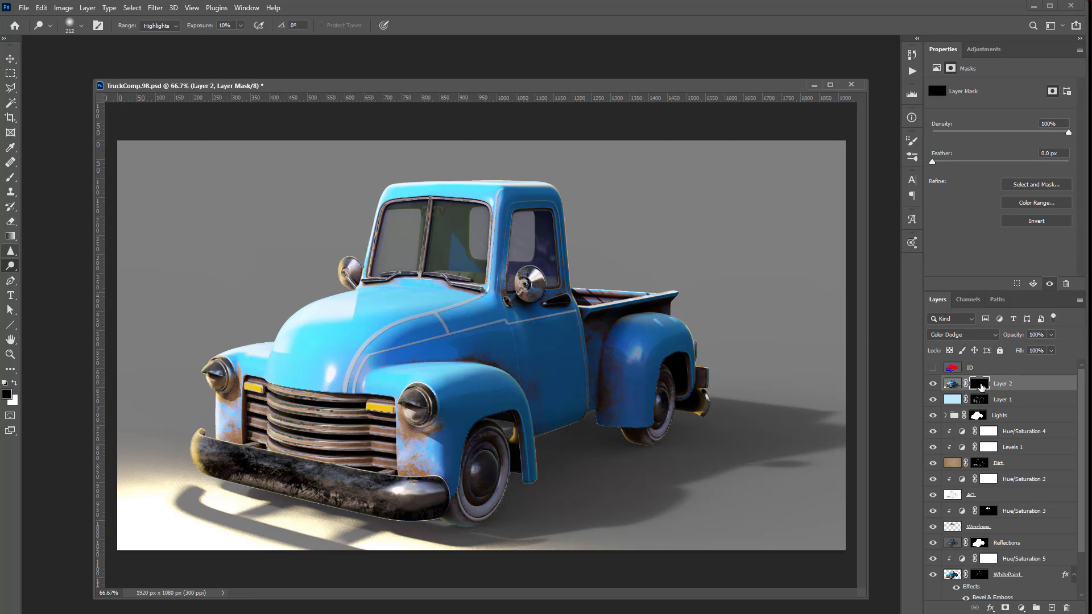
key(b)
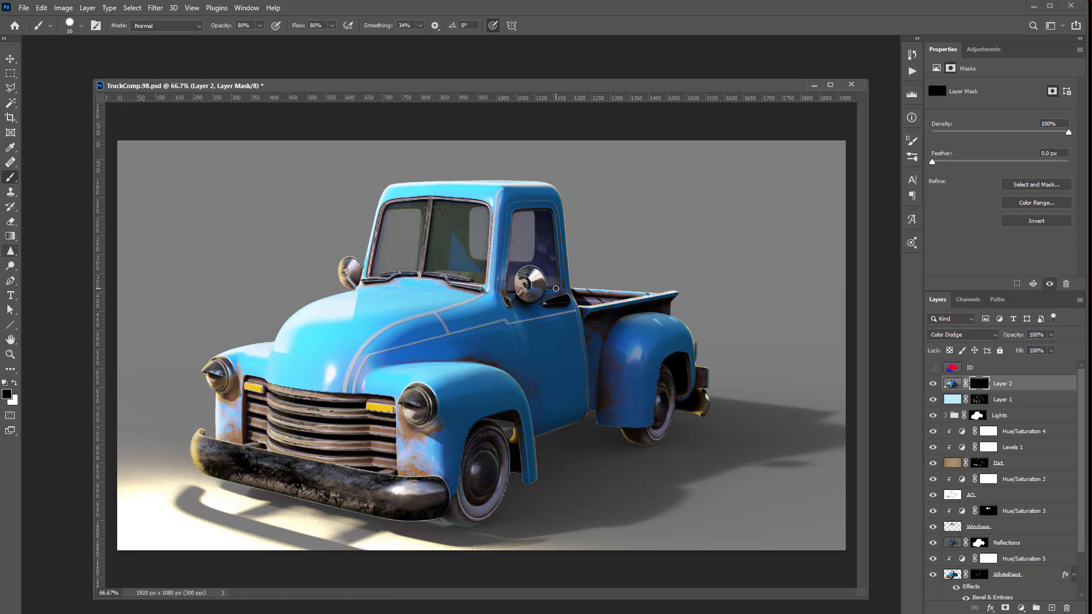
mouse_move(613, 308)
mouse_down()
mouse_move(631, 292)
mouse_move(631, 327)
mouse_move(616, 97)
mouse_up()
ctrl+right_click(625, 314)
key(x)
Paint a soft glow into the mask at 20% flow along the hood edge, roof corner, headlight and bumper end.
mouse_move(360, 293)
mouse_down()
mouse_move(278, 324)
mouse_move(361, 289)
mouse_move(298, 322)
mouse_move(298, 336)
mouse_up()
key(ctrl+z)
key(ctrl+z)
key(shift+2)
drag(330, 300, 322, 307)
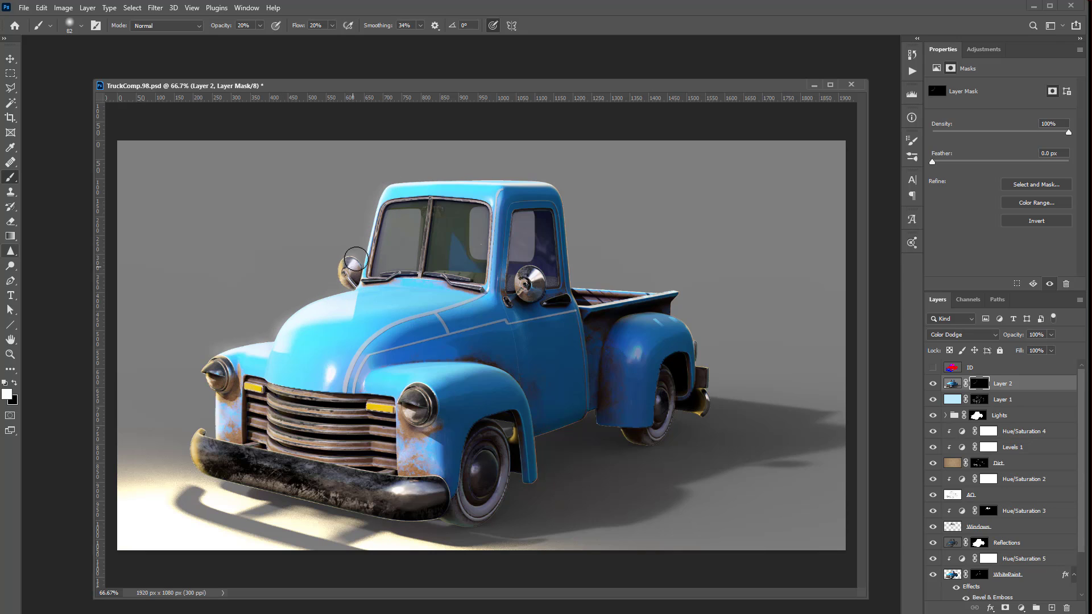
mouse_move(410, 183)
mouse_down()
mouse_move(502, 183)
mouse_move(402, 178)
mouse_up()
drag(208, 405, 200, 386)
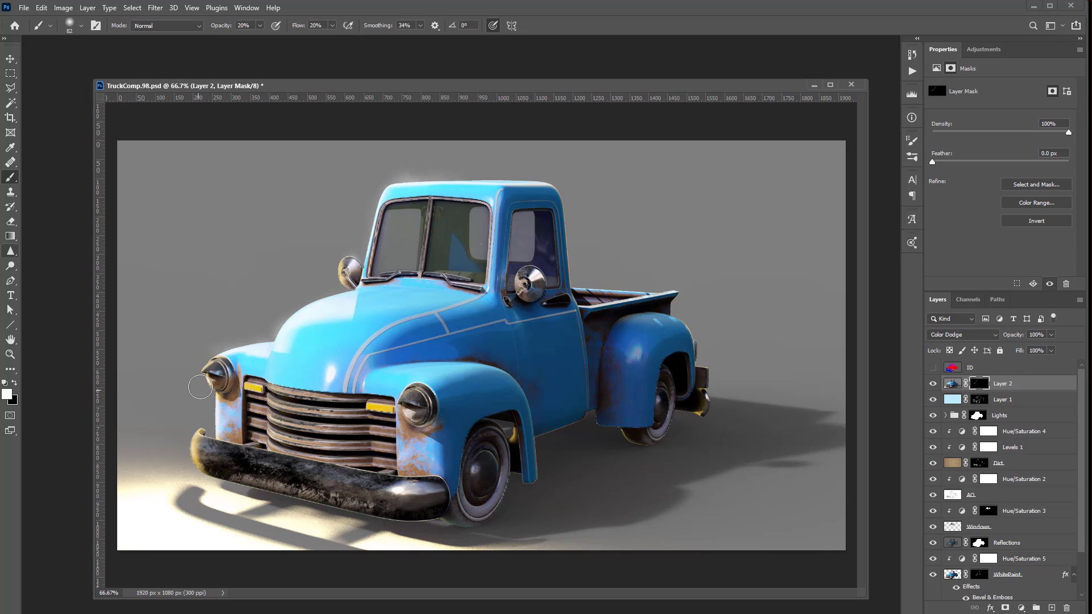
mouse_move(208, 443)
mouse_down()
mouse_move(194, 444)
mouse_move(209, 462)
mouse_move(190, 432)
mouse_up()
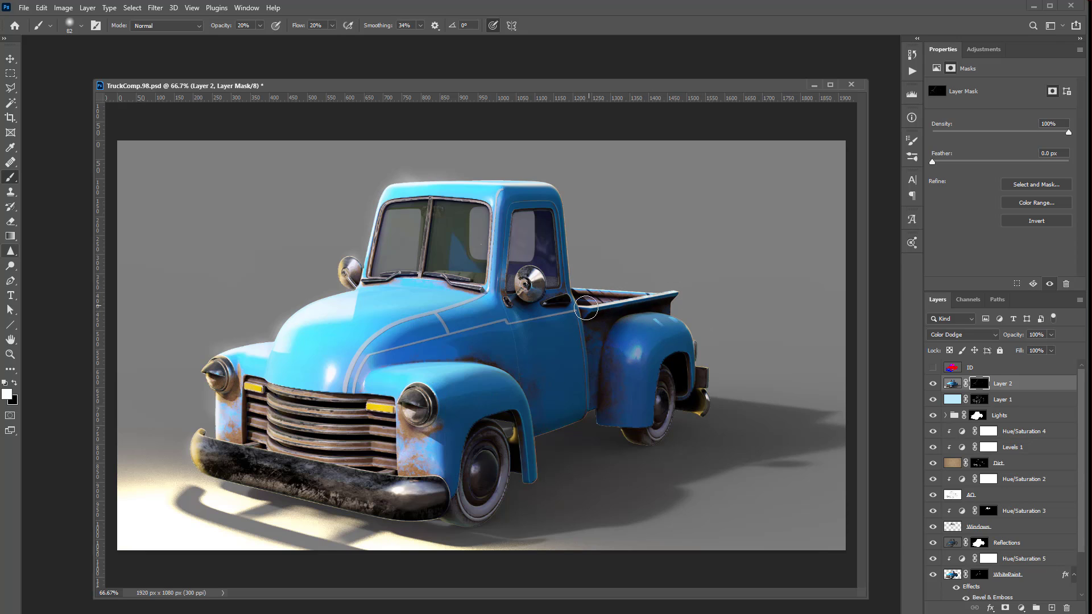
key(x)
Create a new top layer and brush a soft glow along the hood's front edge with a color sampled from its highlight.
click(1051, 607)
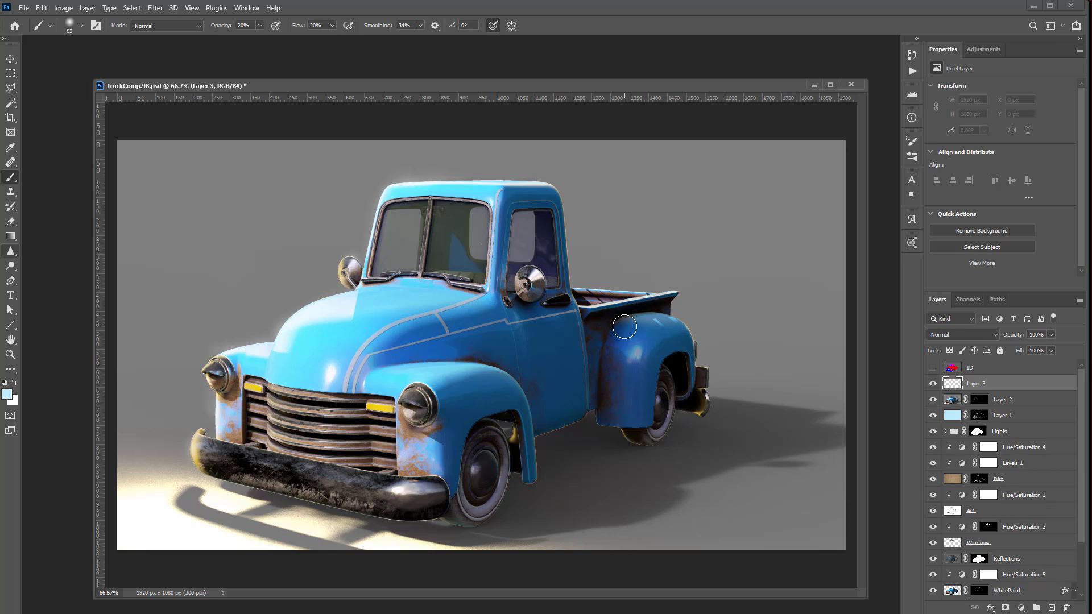
key(alt)
alt+click(315, 315)
drag(290, 319, 310, 309)
key(ctrl+z)
key(ctrl+z)
drag(270, 348, 296, 322)
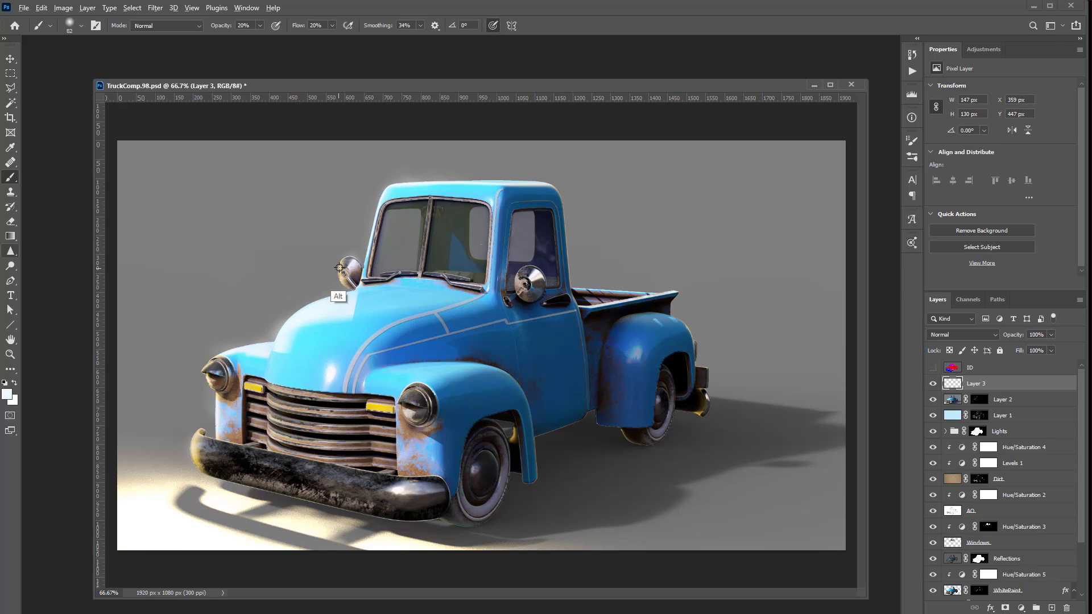
Sample the far side mirror's tan, lighten it to #f8e7bb, and dab a warm glow on that mirror.
alt+click(340, 269)
click(9, 399)
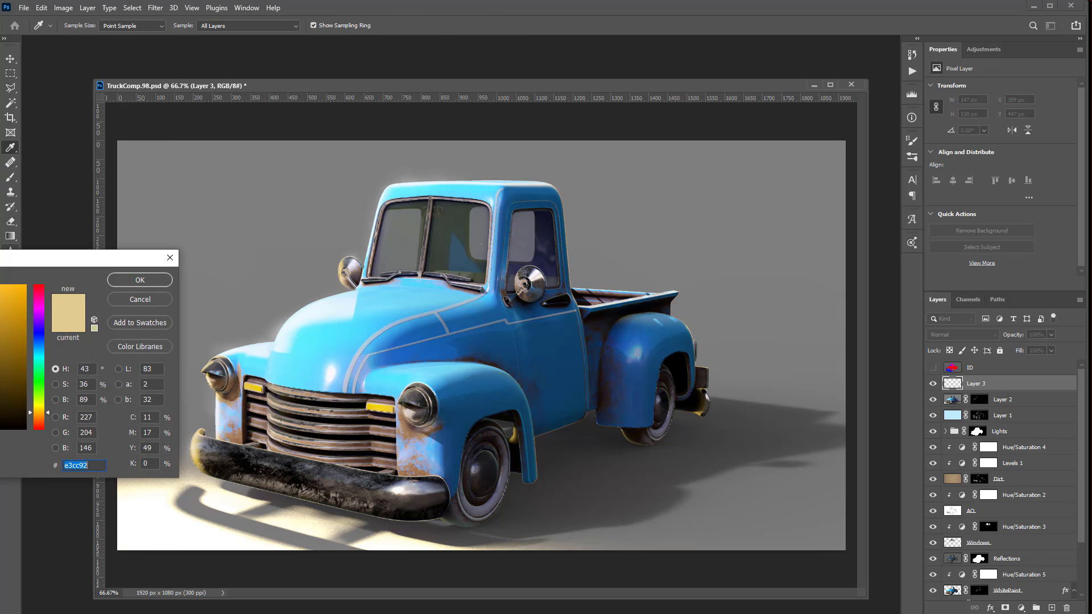
drag(1, 259, 328, 288)
click(249, 317)
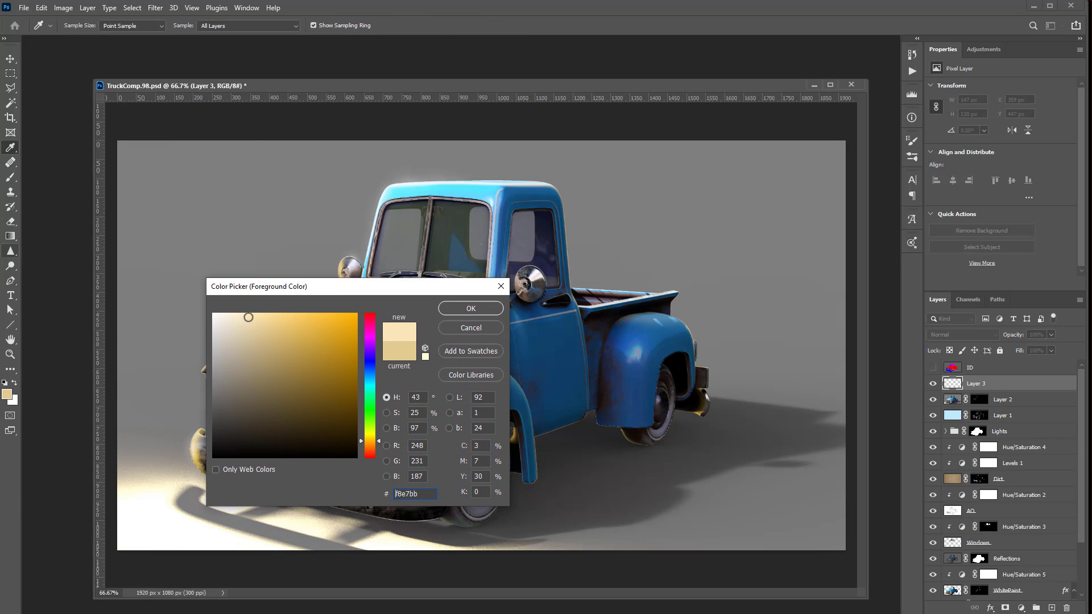
click(476, 308)
key(b)
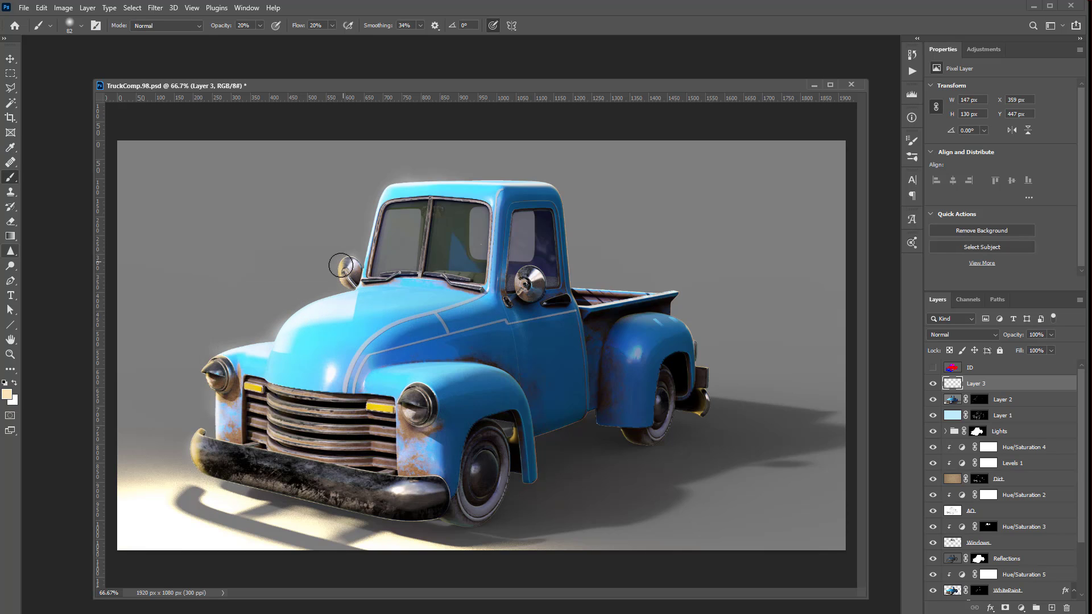
click(341, 265)
Rename the glow layer to Bloom.
click(977, 383)
text(Bloom)
key(Return)
Burn shadows near the front headlight on the Color Dodge layer, and create a merged copy of the composite below Bloom.
click(953, 398)
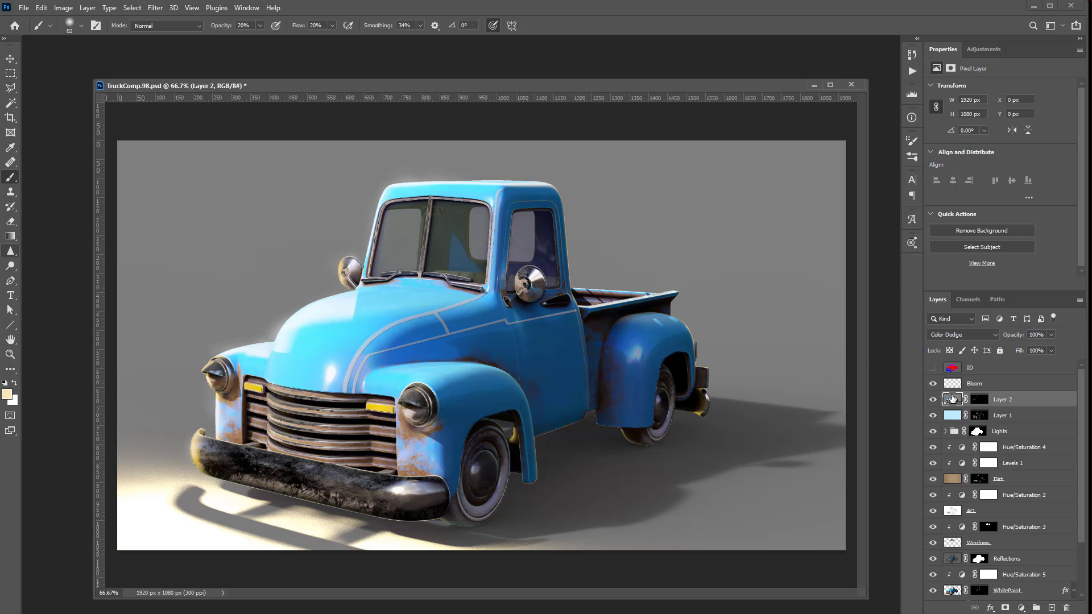
click(11, 266)
click(56, 276)
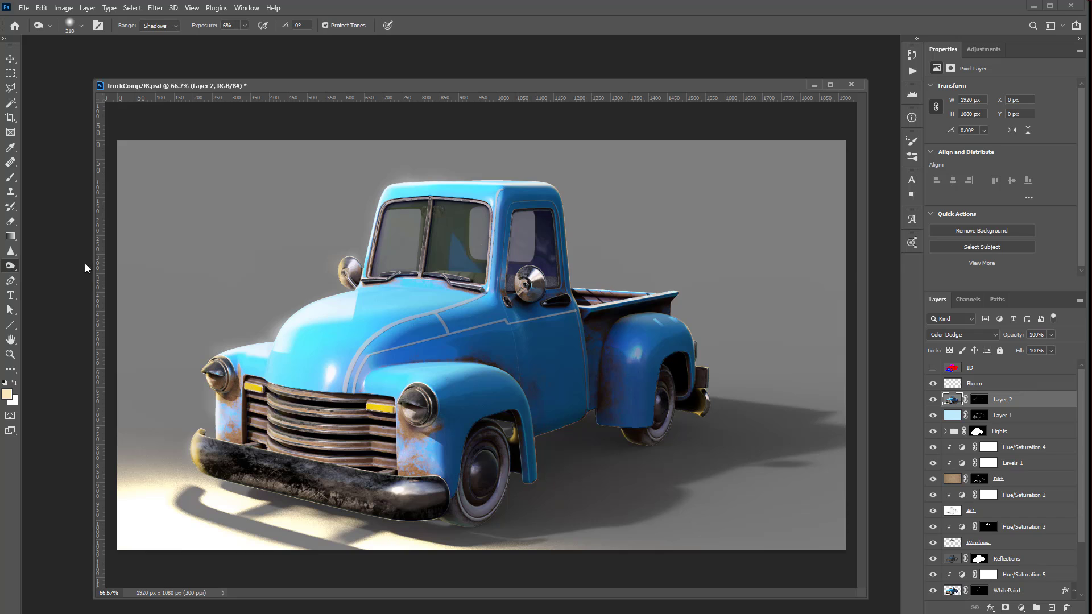
mouse_move(421, 401)
mouse_down()
mouse_move(497, 413)
mouse_move(437, 403)
mouse_up()
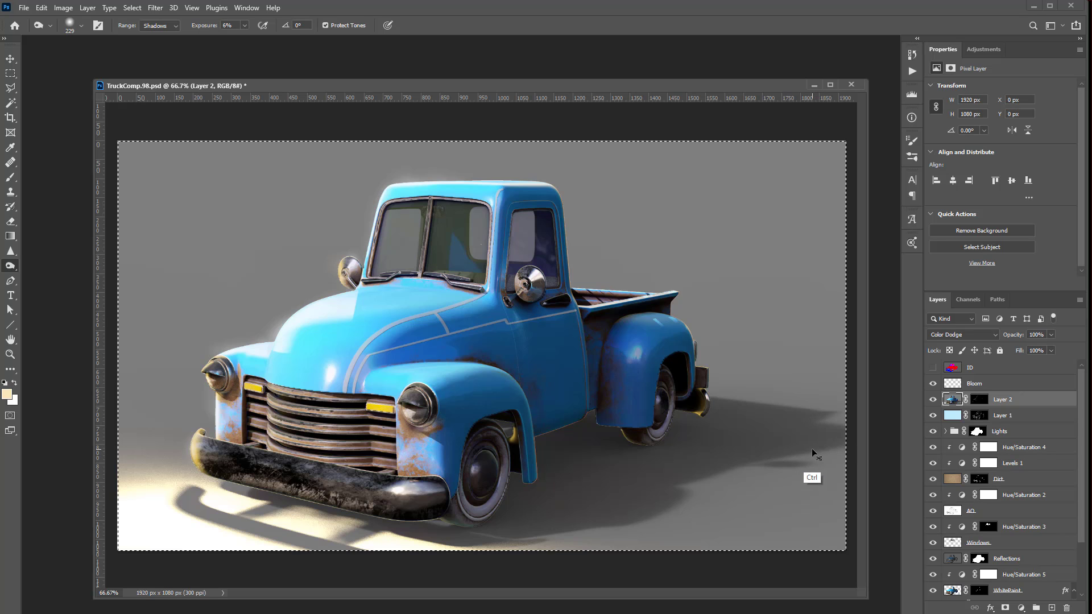
key(ctrl+shift+alt+e)
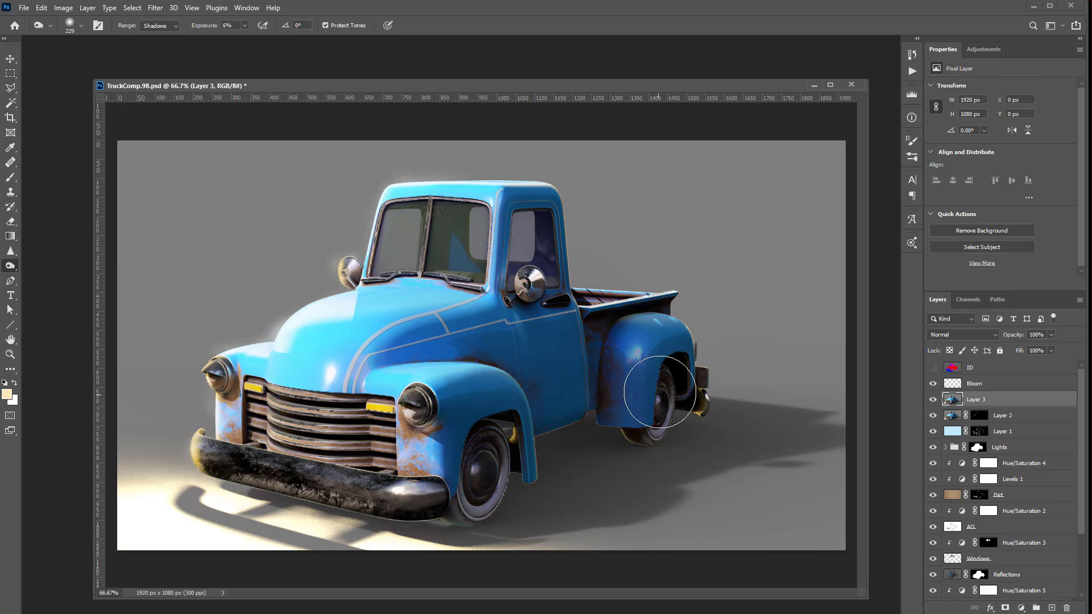
Dodge the highlights at 10% exposure on the new merged layer along the hood's front edge, front fender and bumper.
right_click(10, 268)
click(59, 265)
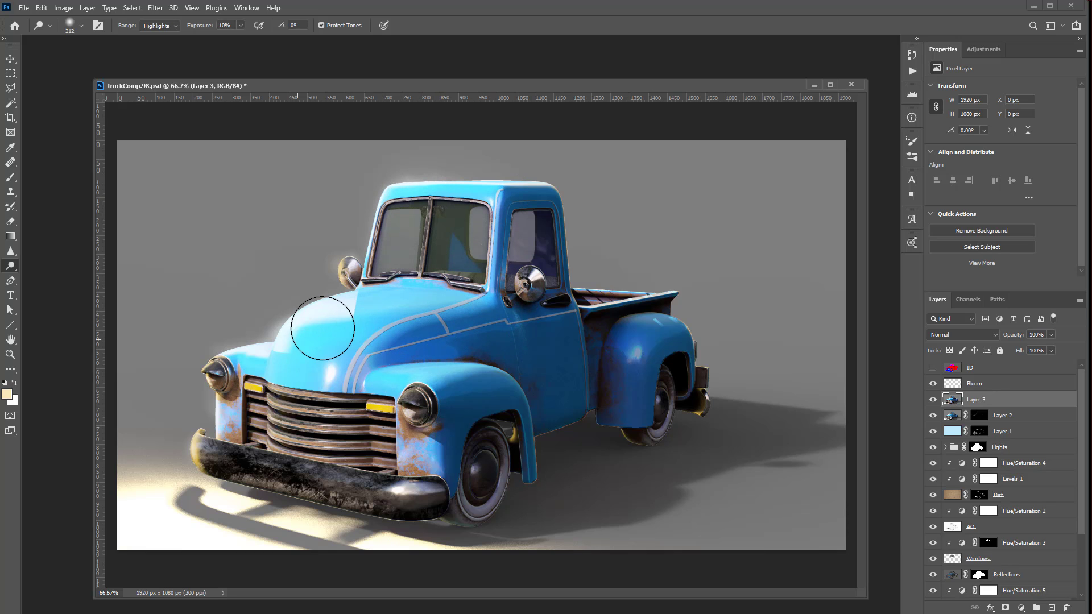
drag(323, 328, 341, 368)
key(ctrl+z)
mouse_move(284, 329)
mouse_down()
mouse_move(380, 322)
mouse_move(302, 326)
mouse_up()
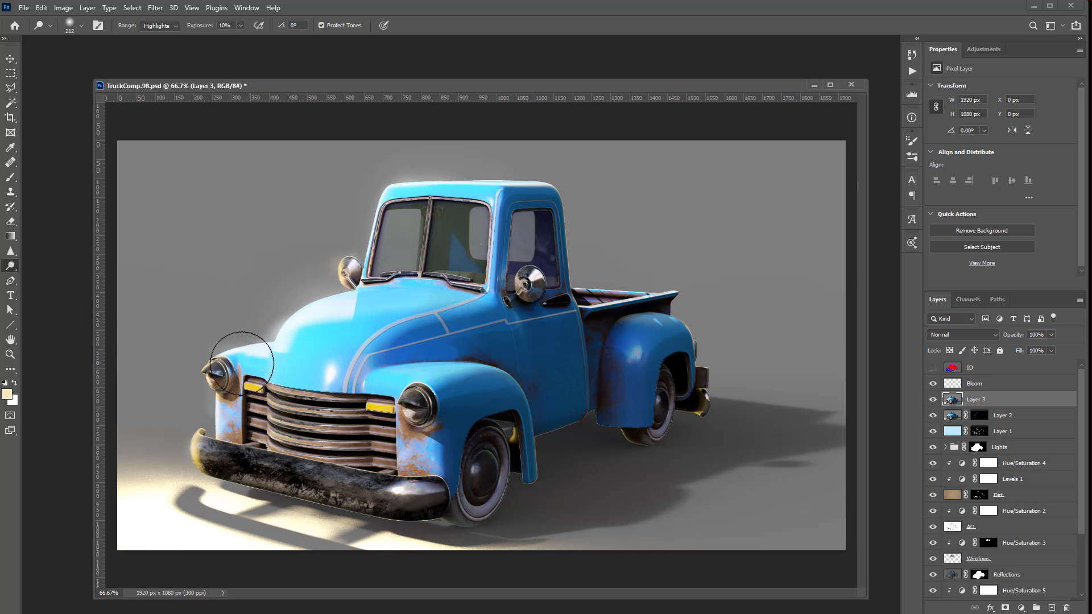
mouse_move(242, 364)
mouse_down()
mouse_move(247, 447)
mouse_move(398, 486)
mouse_move(428, 477)
mouse_up()
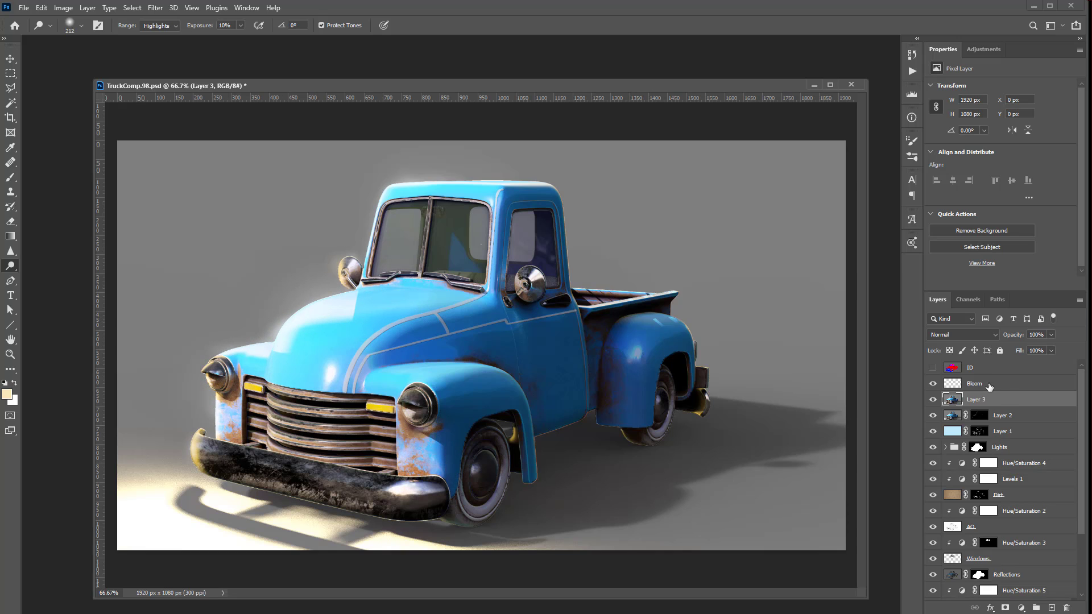
Add a new layer above Bloom, set its blend mode to Color Dodge, and name it ColorDodge.
click(992, 385)
click(1050, 608)
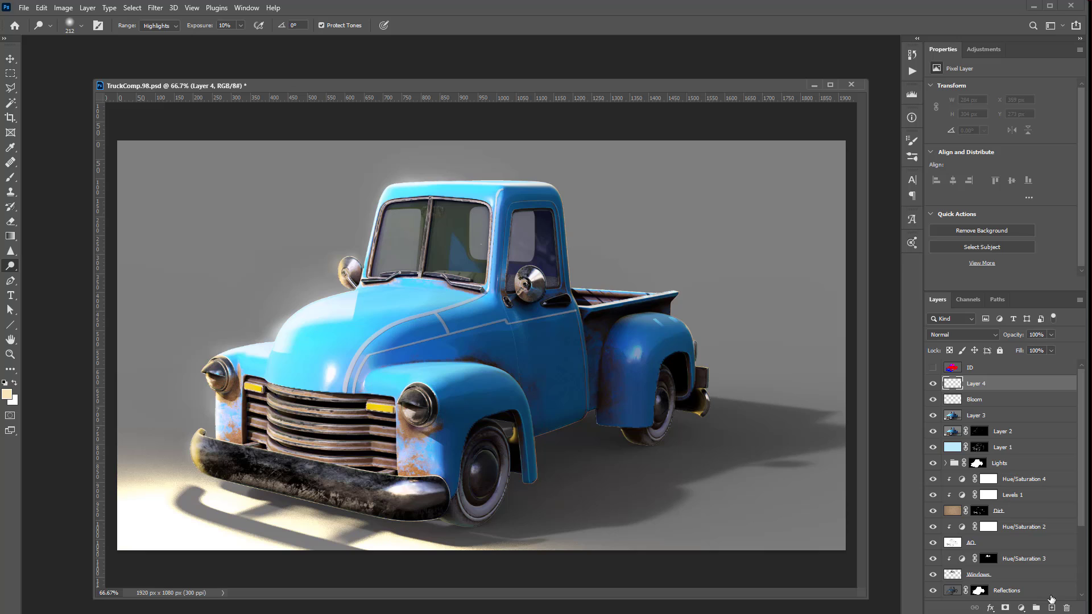
click(966, 335)
click(963, 437)
click(974, 385)
text(ColorDodge)
key(Return)
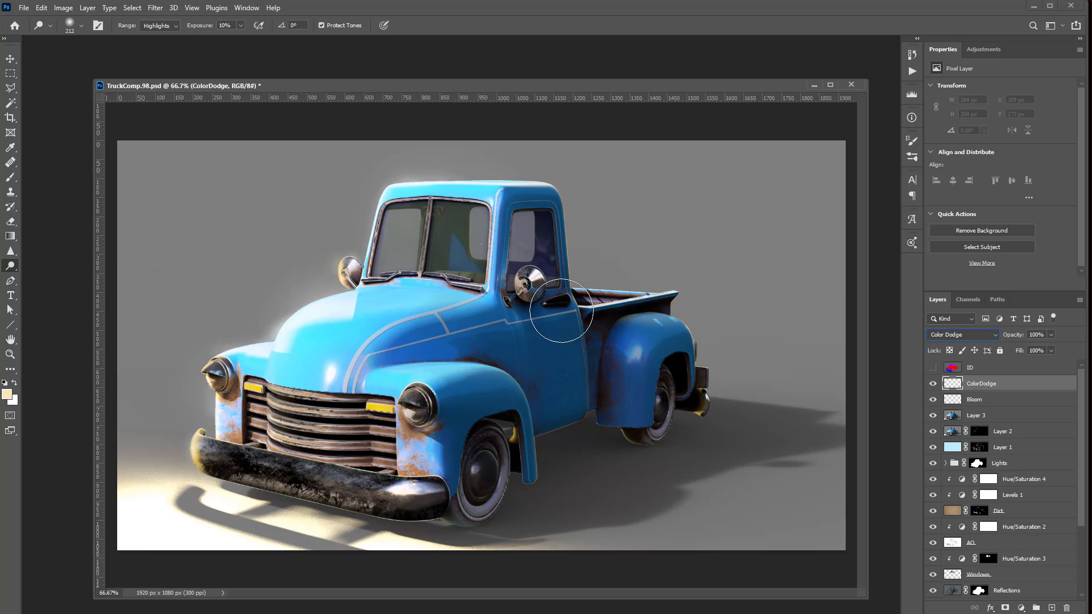
Try brushing a blue sampled from the truck body across the hood side and door on the ColorDodge layer.
key(b)
alt+click(376, 364)
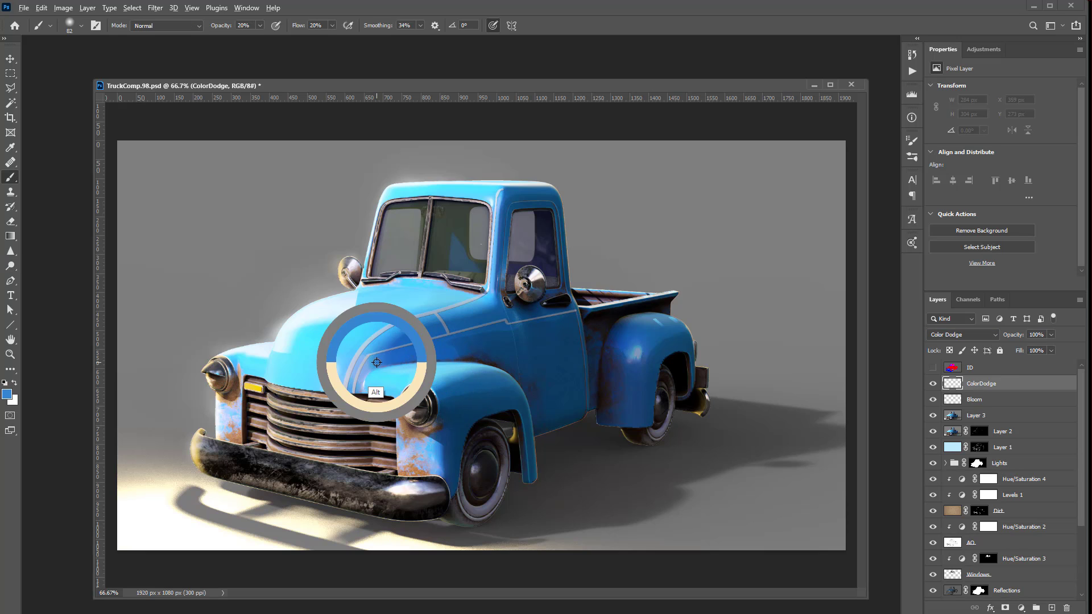
mouse_move(436, 319)
mouse_down()
mouse_move(477, 311)
mouse_move(565, 378)
mouse_move(517, 343)
mouse_up()
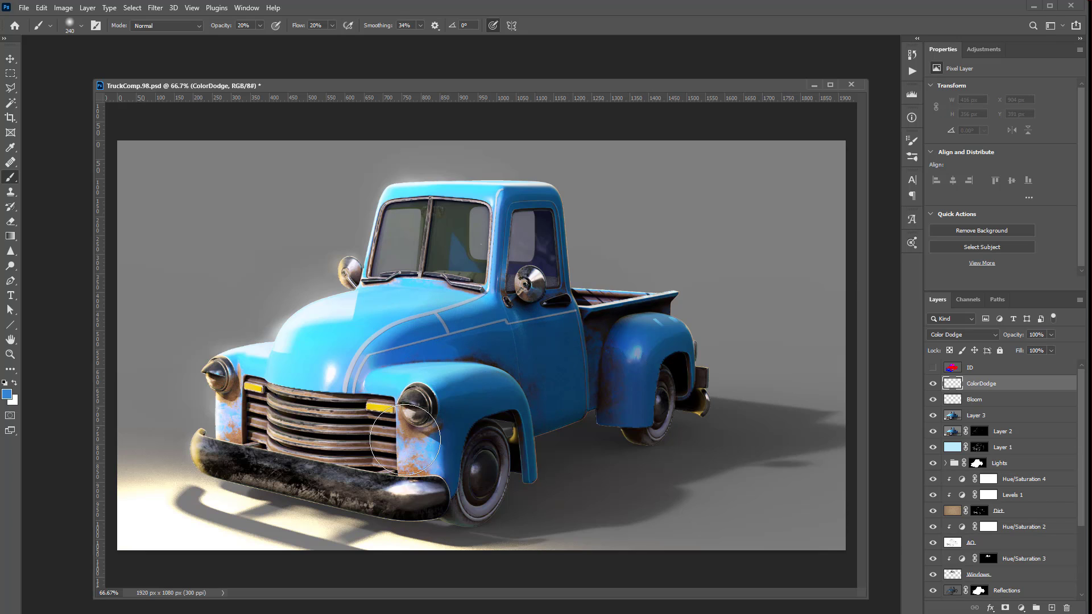
Set the foreground colour to a dark crimson and try brushing it on the rear fender and around the front wheel.
alt+click(378, 408)
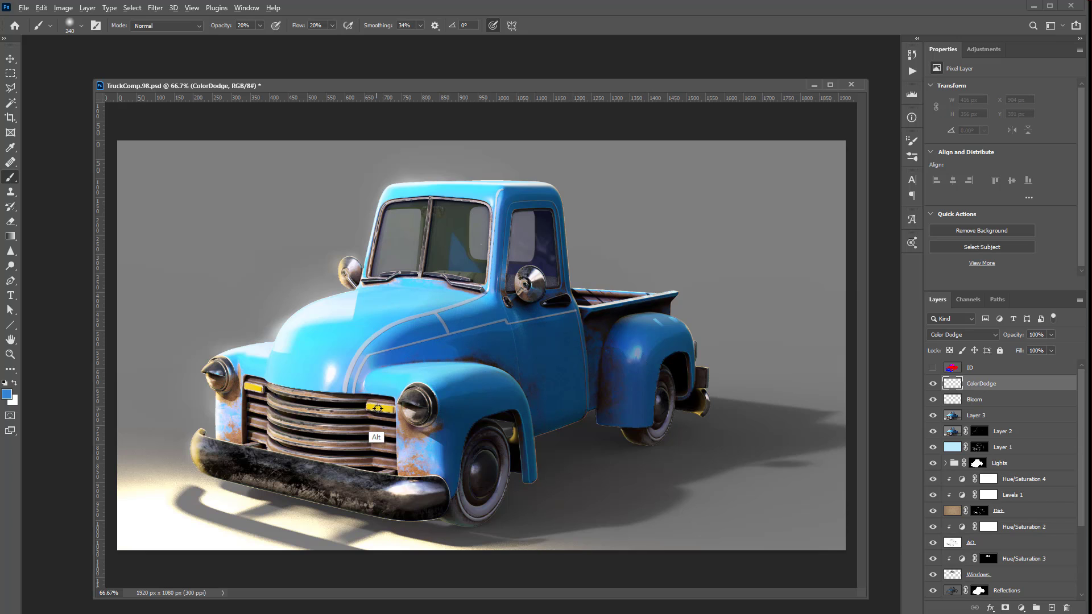
click(7, 394)
click(375, 328)
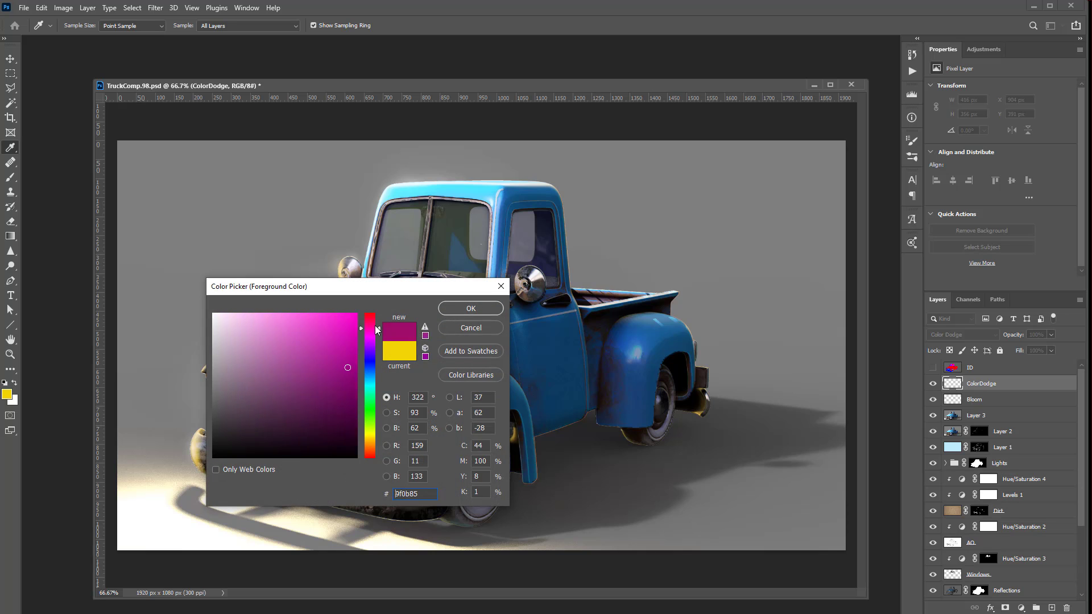
drag(375, 330, 375, 320)
click(337, 363)
click(471, 307)
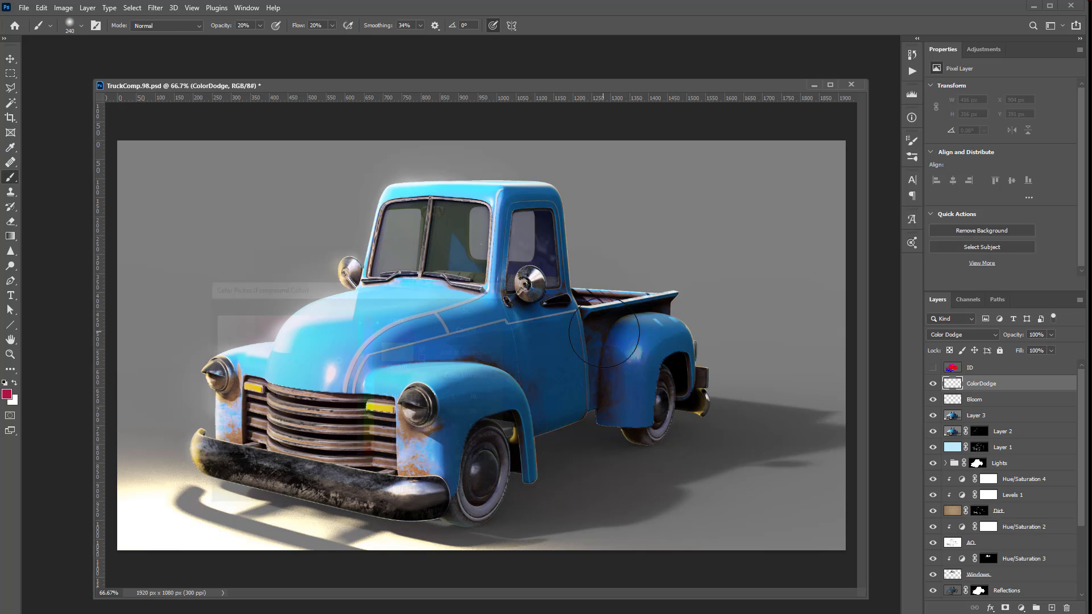
mouse_move(632, 322)
mouse_down()
mouse_move(626, 361)
mouse_move(595, 358)
mouse_up()
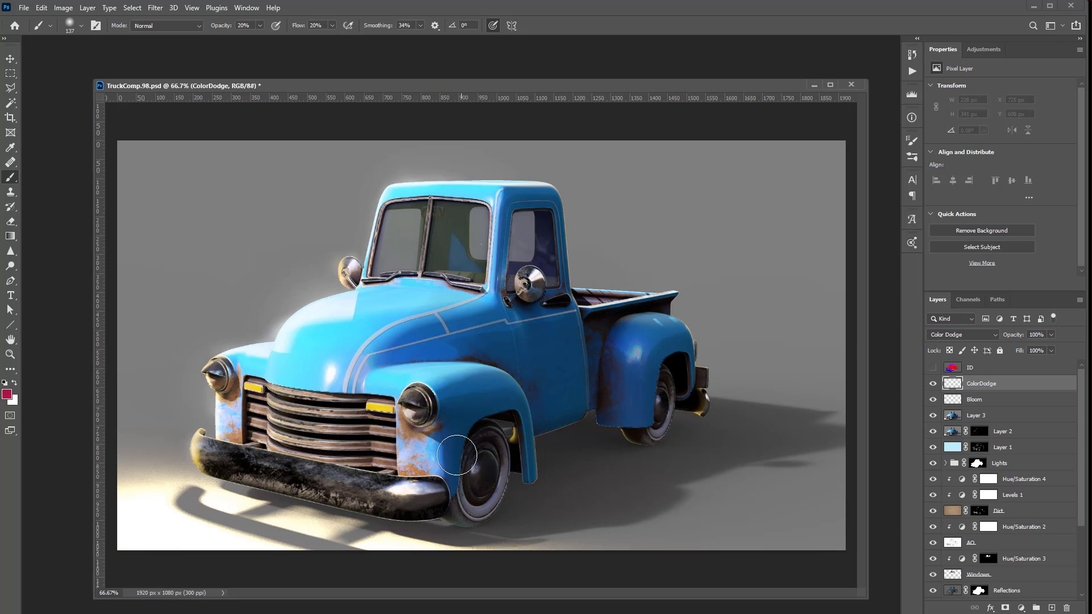
drag(457, 455, 449, 434)
key(ctrl+z)
Set the foreground colour to ff0954 and try brushing it over the front bumper, grille corner and cab.
click(8, 395)
drag(344, 336, 352, 313)
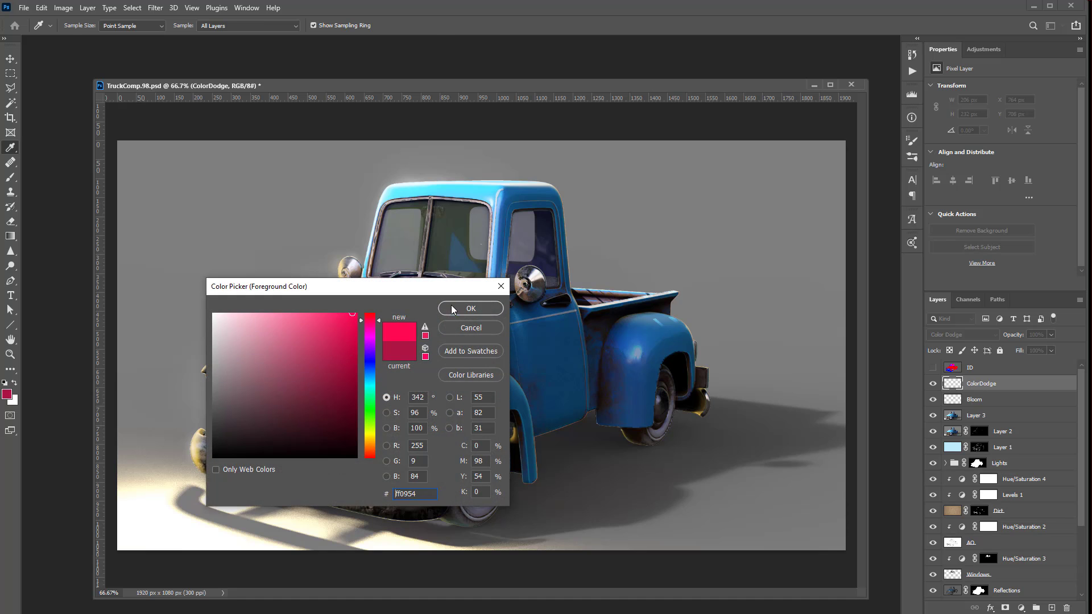
click(453, 309)
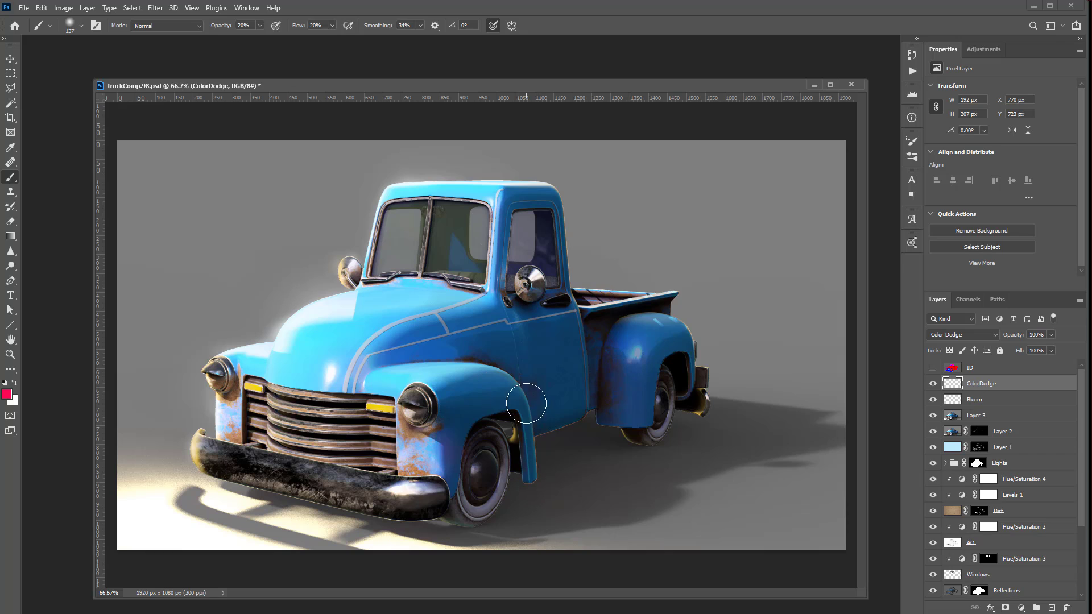
key(ctrl+z)
mouse_move(427, 494)
mouse_down()
mouse_move(397, 488)
mouse_move(480, 476)
mouse_move(390, 483)
mouse_up()
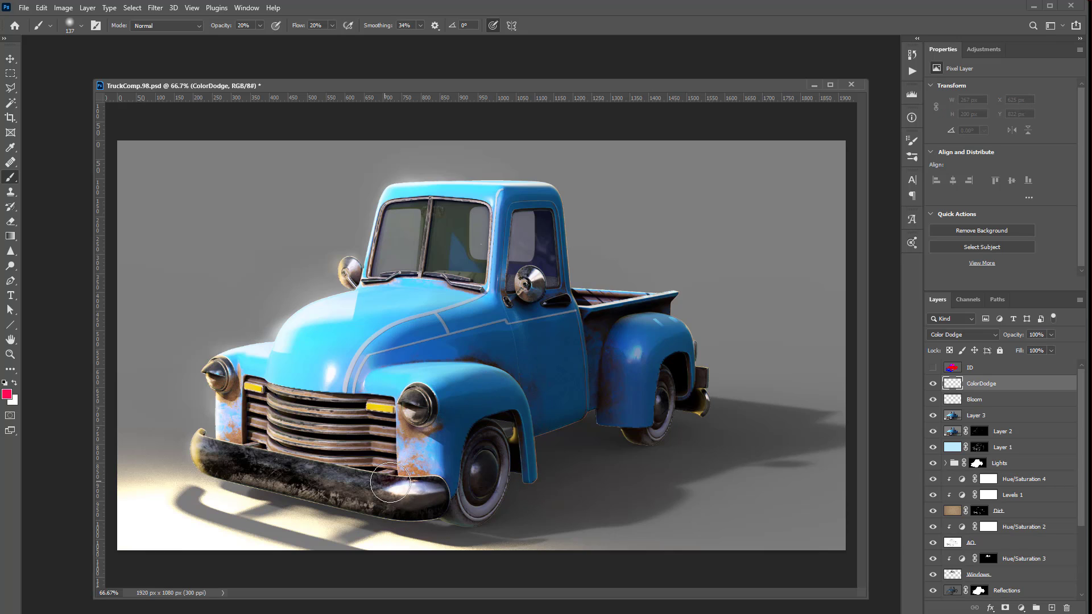
key(ctrl+z)
mouse_move(392, 430)
mouse_down()
mouse_move(353, 410)
mouse_move(481, 387)
mouse_move(396, 377)
mouse_up()
key(ctrl+z)
key(ctrl+z)
key(ctrl+z)
key(ctrl+z)
mouse_move(509, 233)
mouse_down()
mouse_move(513, 255)
mouse_move(478, 275)
mouse_up()
key(ctrl+z)
Sample tan and blue tones from the truck and brush blue from the door across to the background behind the truck.
alt+click(434, 333)
key(ctrl+z)
alt+click(253, 421)
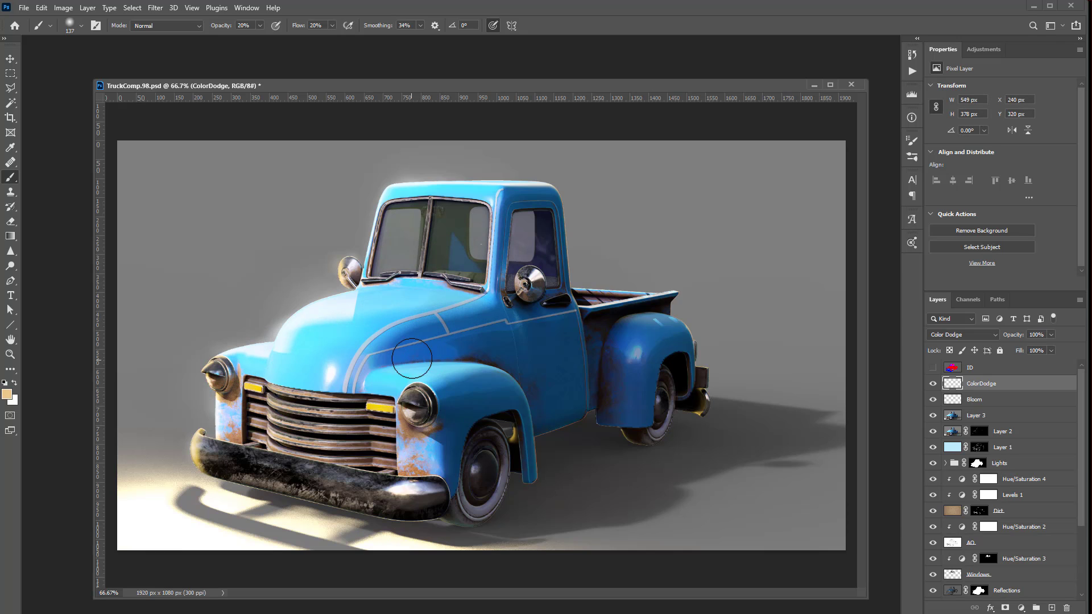
alt+click(421, 331)
drag(528, 350, 800, 387)
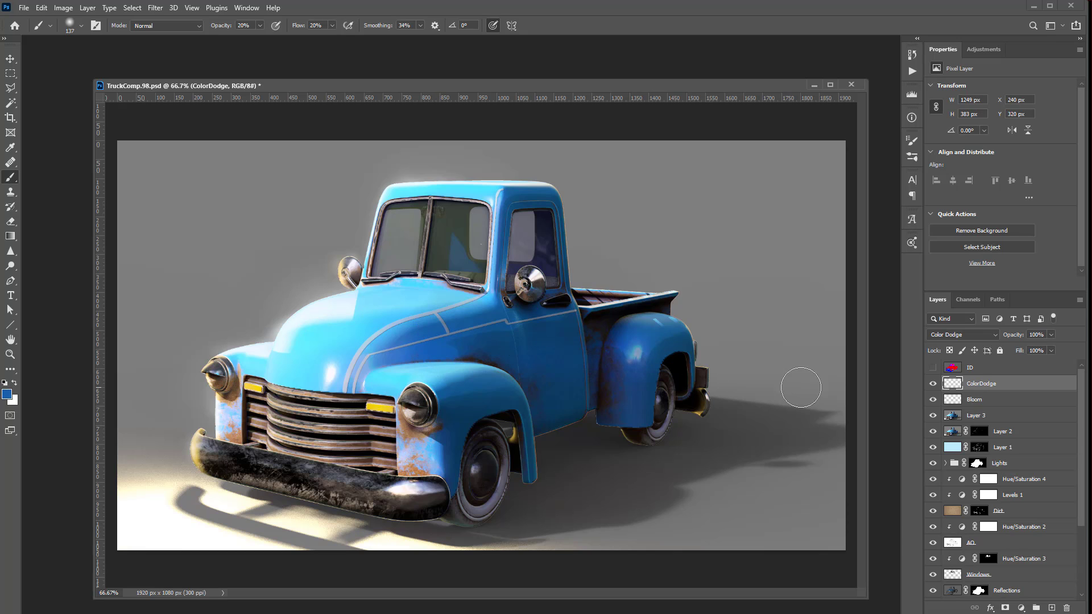
Add a new layer above ColorDodge, set its blend mode to Overlay, and name it Overlay.
click(1052, 608)
click(963, 334)
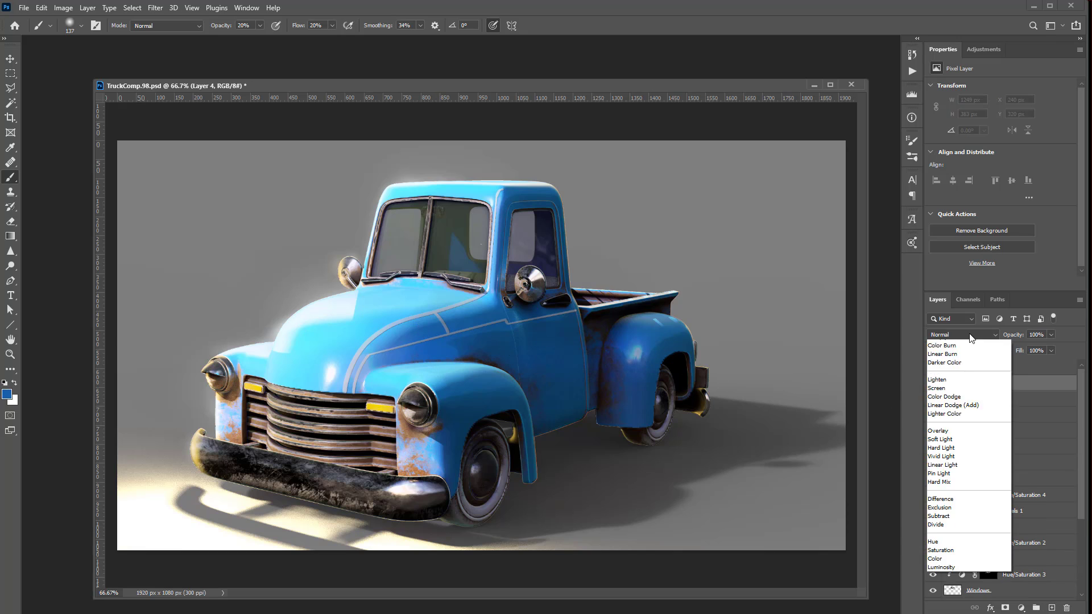
click(954, 472)
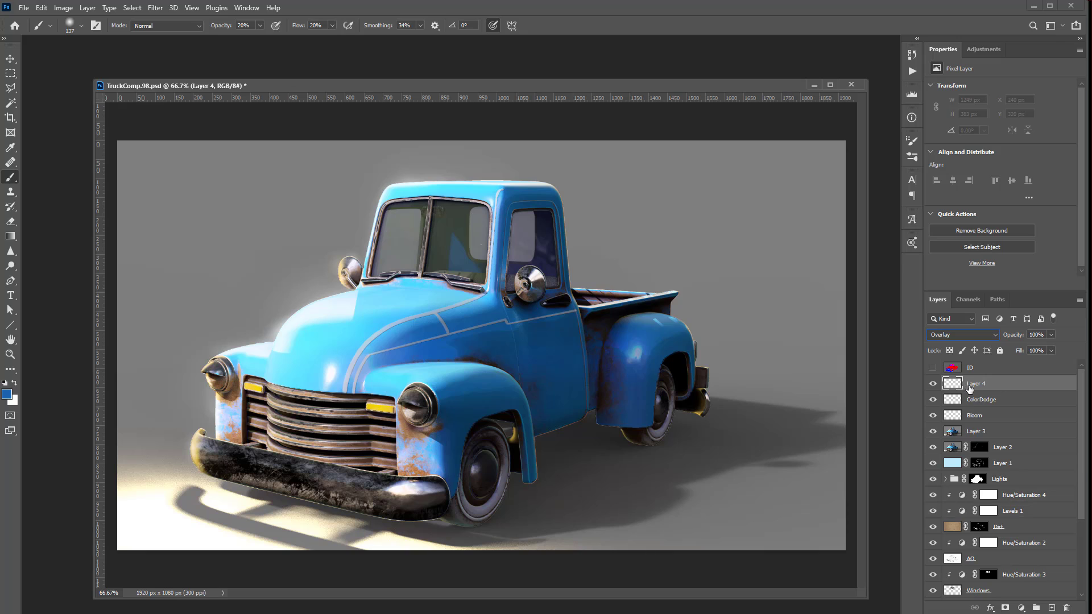
click(978, 381)
text(Overlay)
key(Return)
Set the brush opacity and flow to 40%, and try tinting the headlights with yellow sampled from the turn signal.
key(4)
key(shift+4)
drag(429, 425, 405, 414)
alt+click(381, 407)
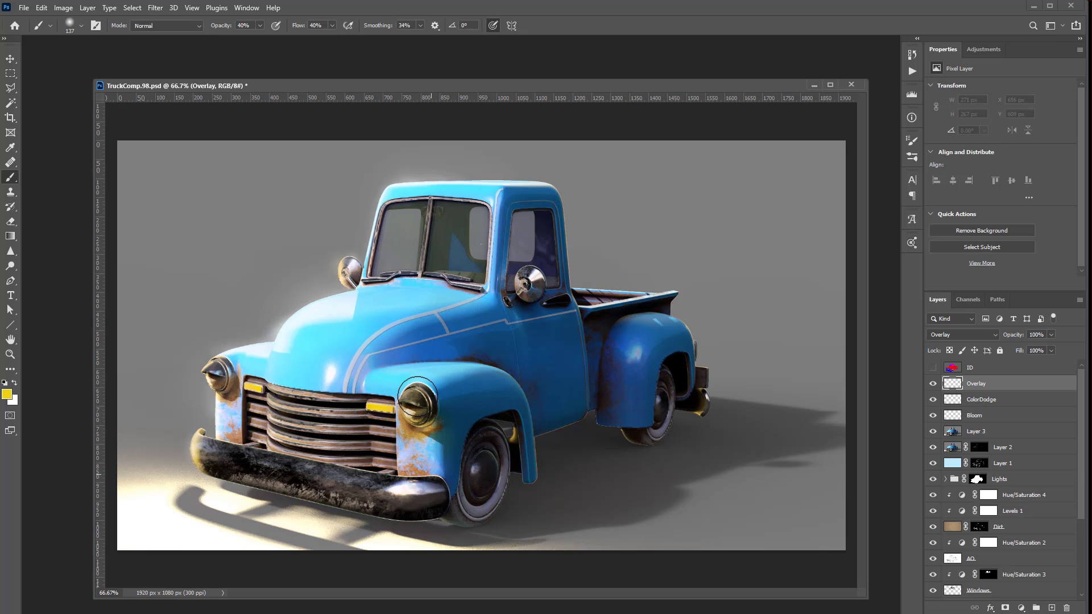
drag(219, 387, 221, 393)
key(ctrl+z)
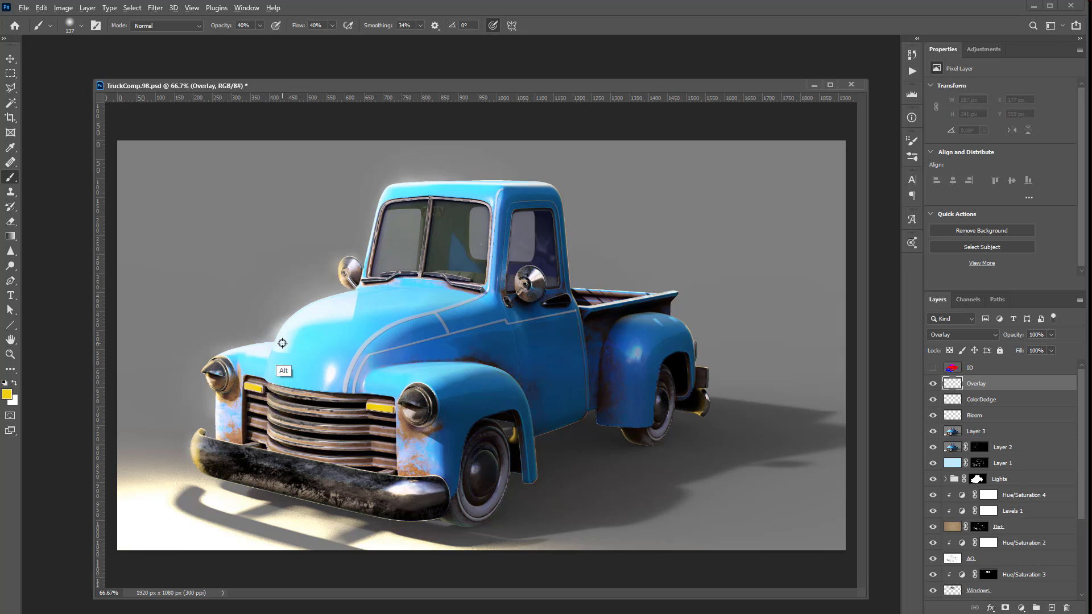
Try brushing the yellow over the hood, the side mirror area and the windshield on the Overlay layer.
drag(282, 343, 308, 347)
mouse_move(394, 311)
mouse_down()
mouse_move(439, 312)
mouse_move(321, 268)
mouse_up()
key(ctrl+z)
mouse_move(384, 254)
mouse_down()
mouse_move(393, 250)
mouse_move(227, 211)
mouse_move(267, 315)
mouse_move(493, 248)
mouse_up()
key(ctrl+z)
Load the truck channel as a selection, return to the Overlay layer, and hide the selection outline.
click(967, 300)
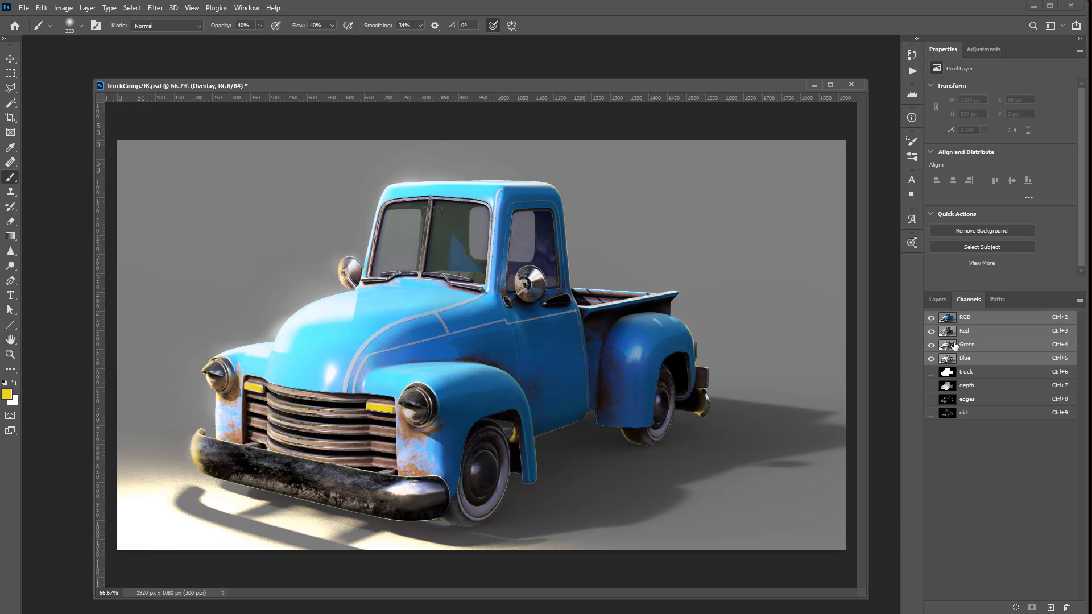
ctrl+click(947, 381)
click(937, 300)
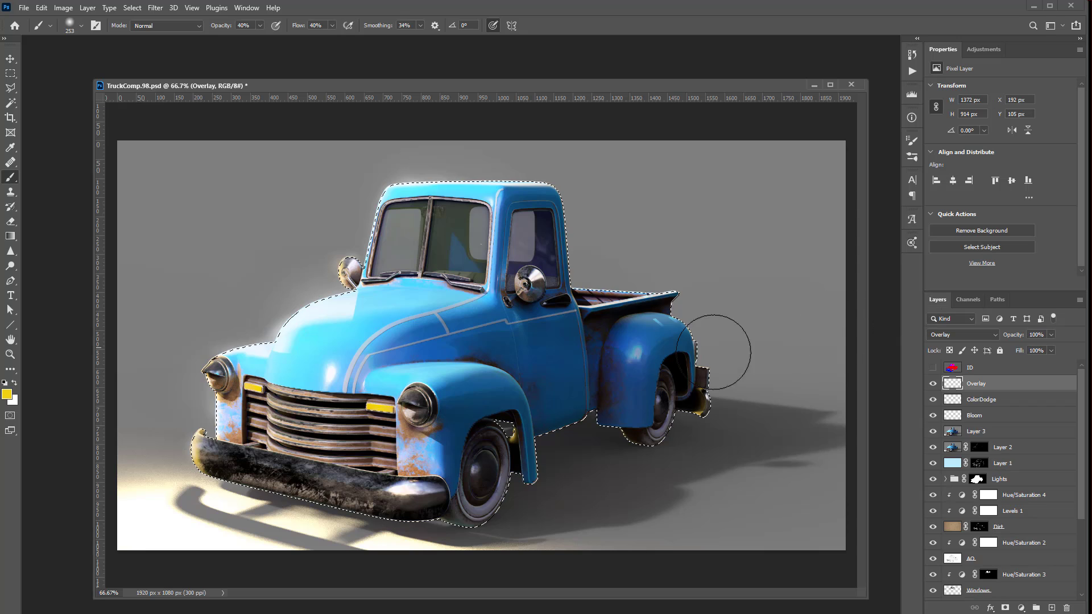
key(ctrl+h)
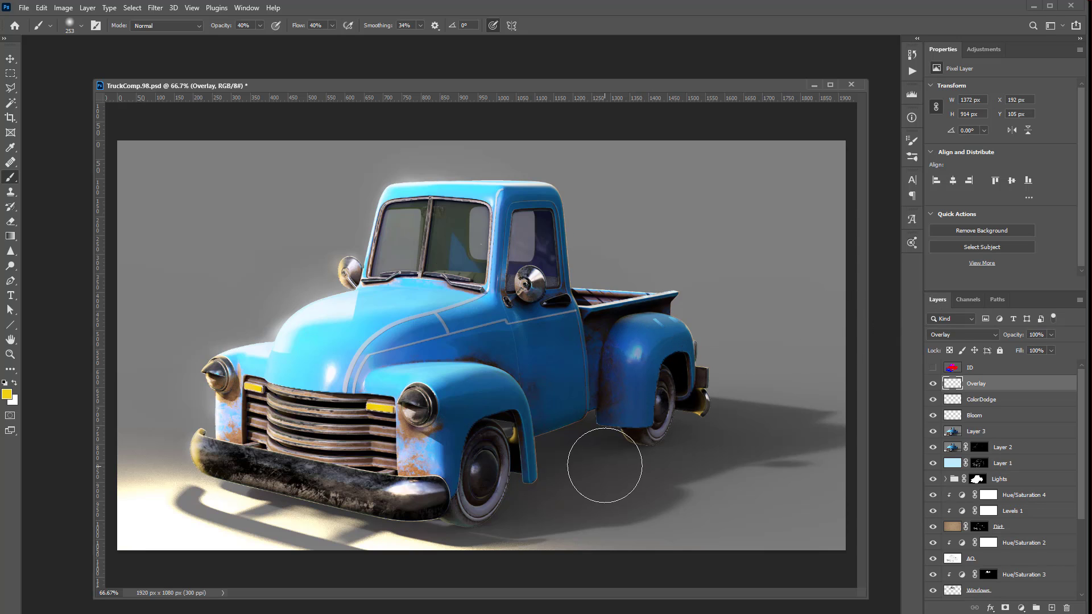
Try brushing the yellow across the door, hood and headlights within the truck selection.
drag(508, 342, 245, 386)
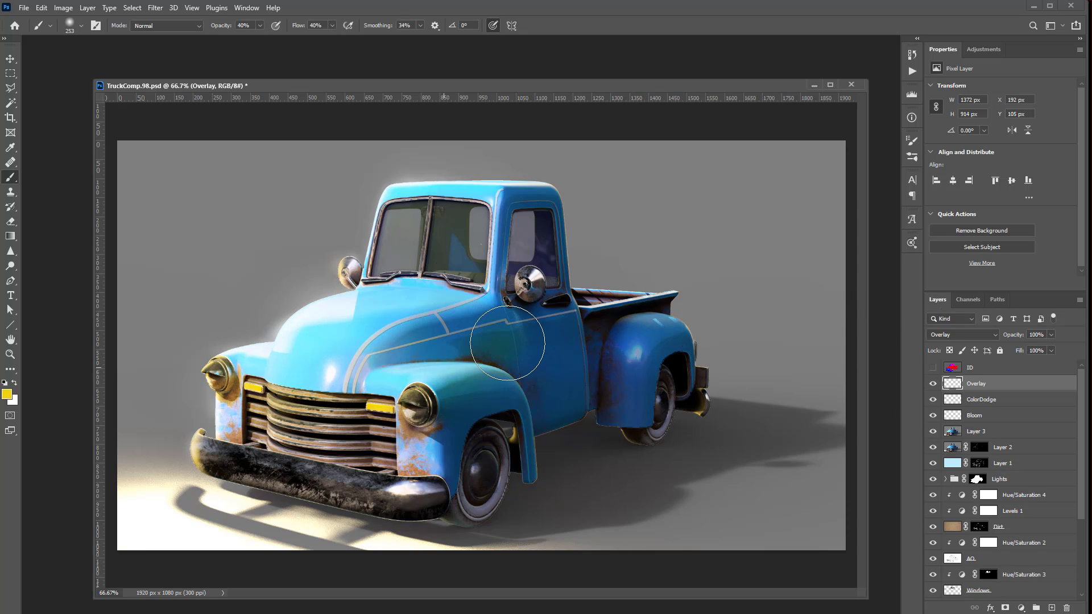
drag(444, 368, 421, 311)
key(ctrl+z)
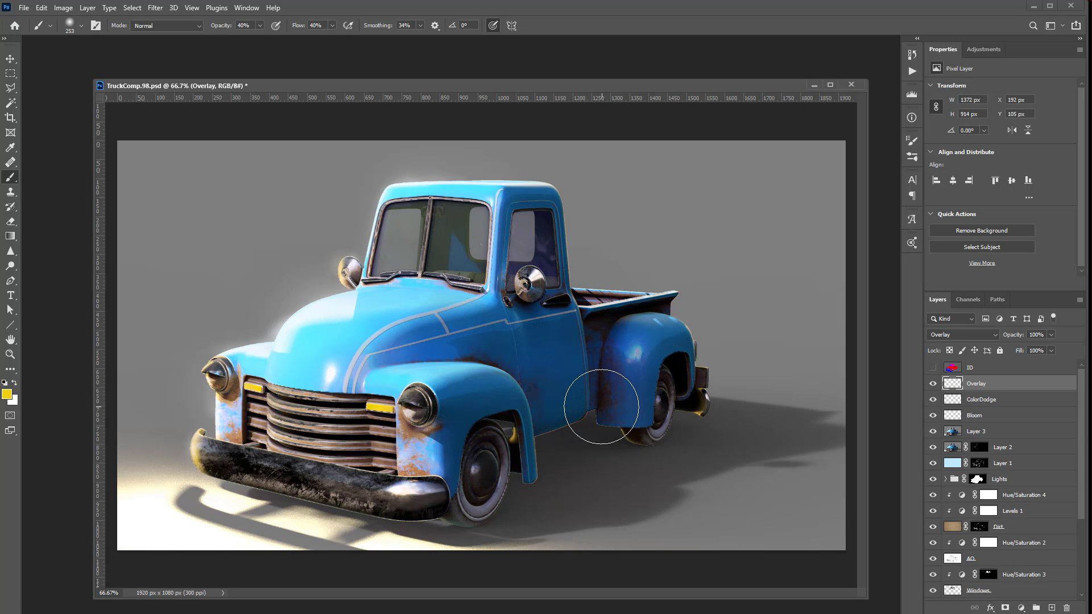
Sample the front fender's light blue as the brush colour and reduce the brush size to 206 px.
alt+click(369, 375)
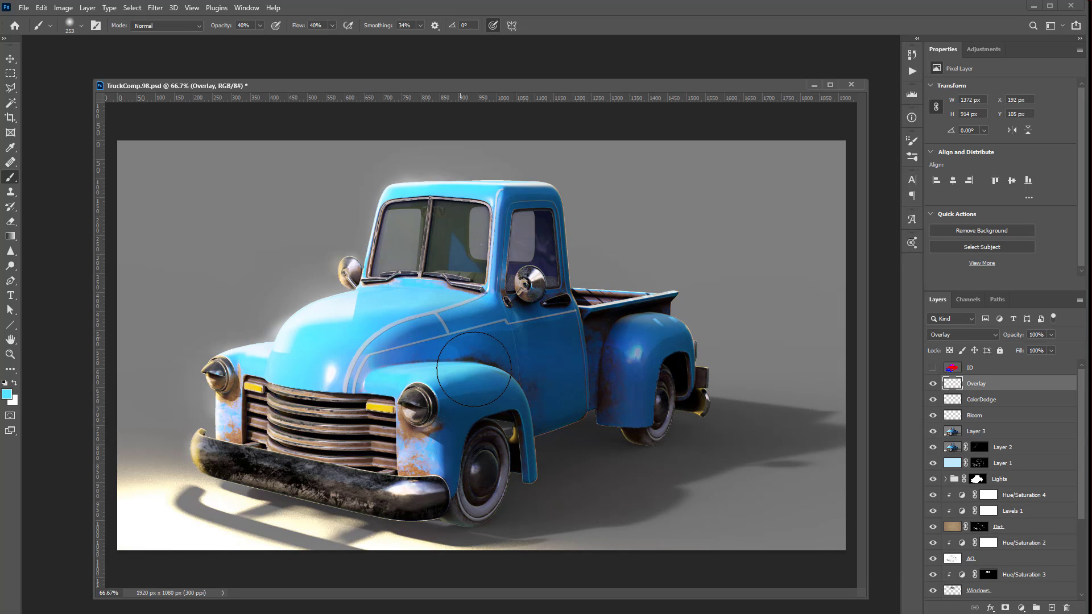
alt+right_click(546, 326)
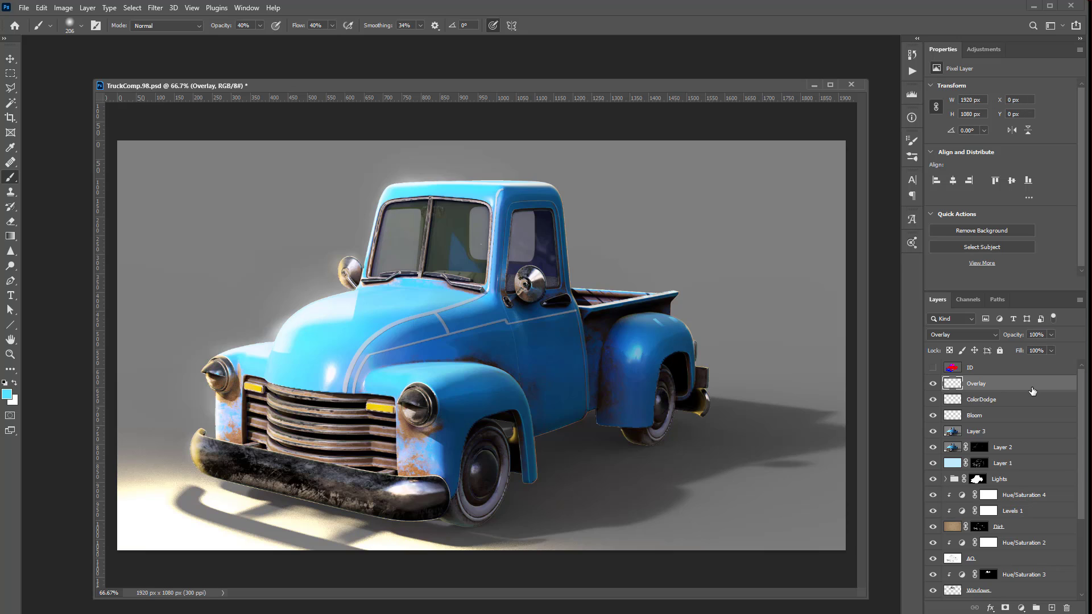
Create a merged copy of all visible layers above Overlay and name it DOF.
key(ctrl+shift+alt+e)
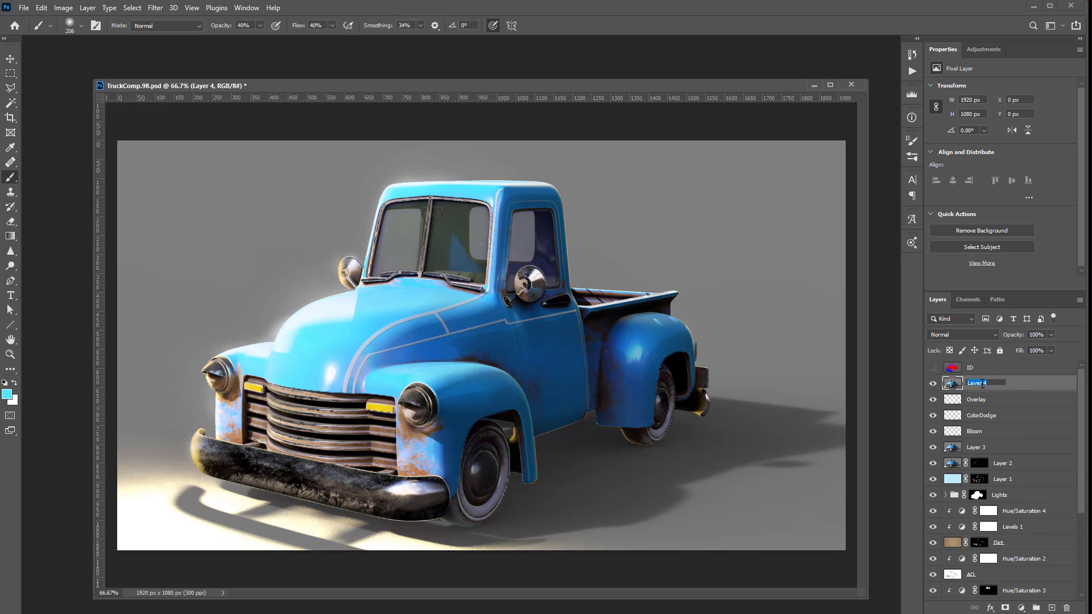
key(Return)
Start the Lens Blur filter on the DOF layer with the depth channel as the depth map source.
click(155, 8)
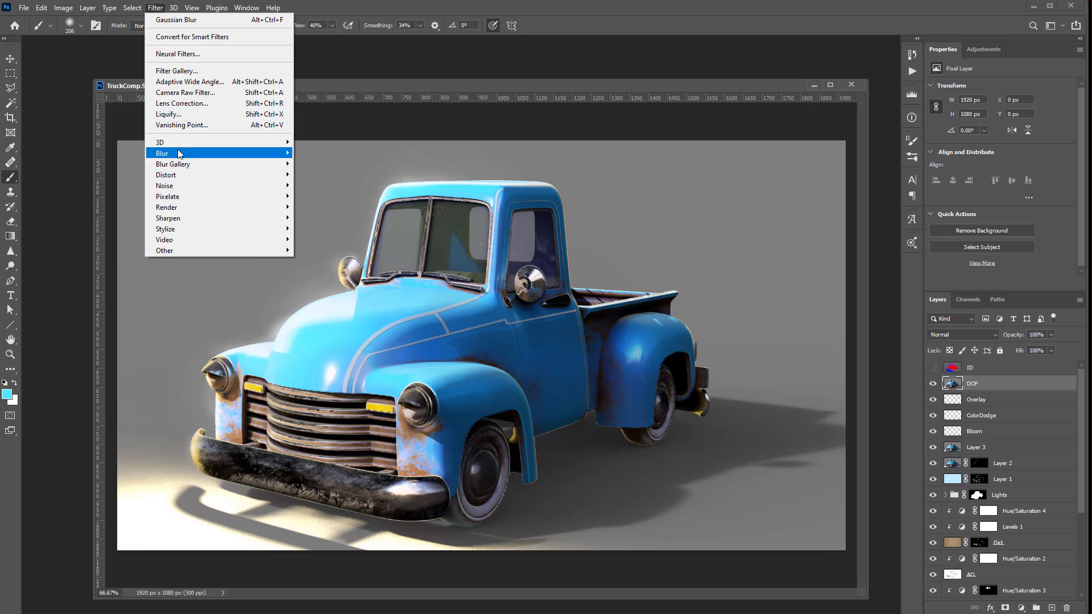
mouse_move(178, 151)
click(312, 204)
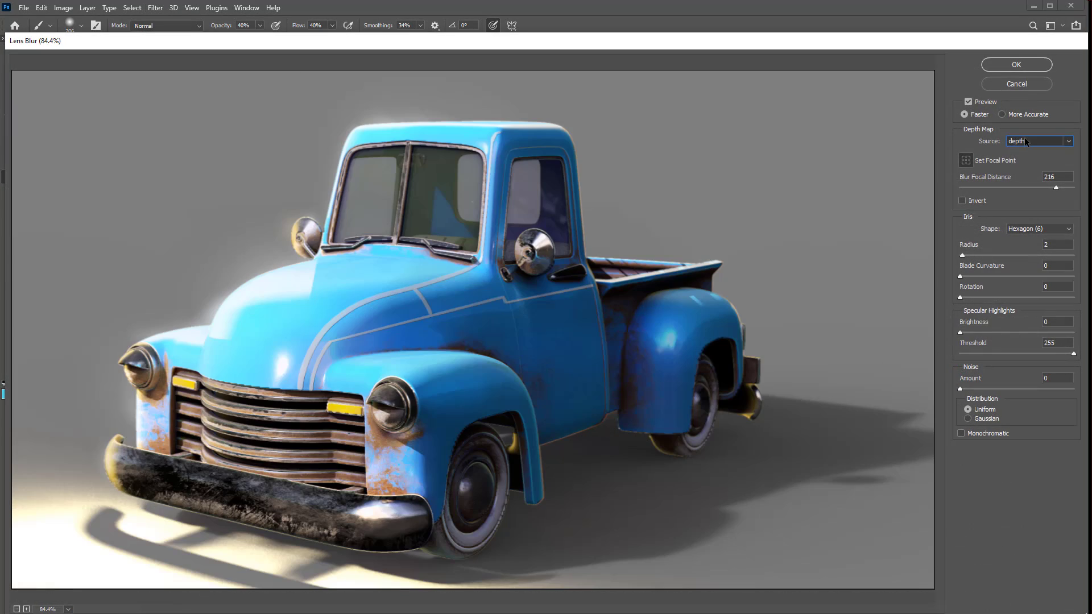
click(1025, 138)
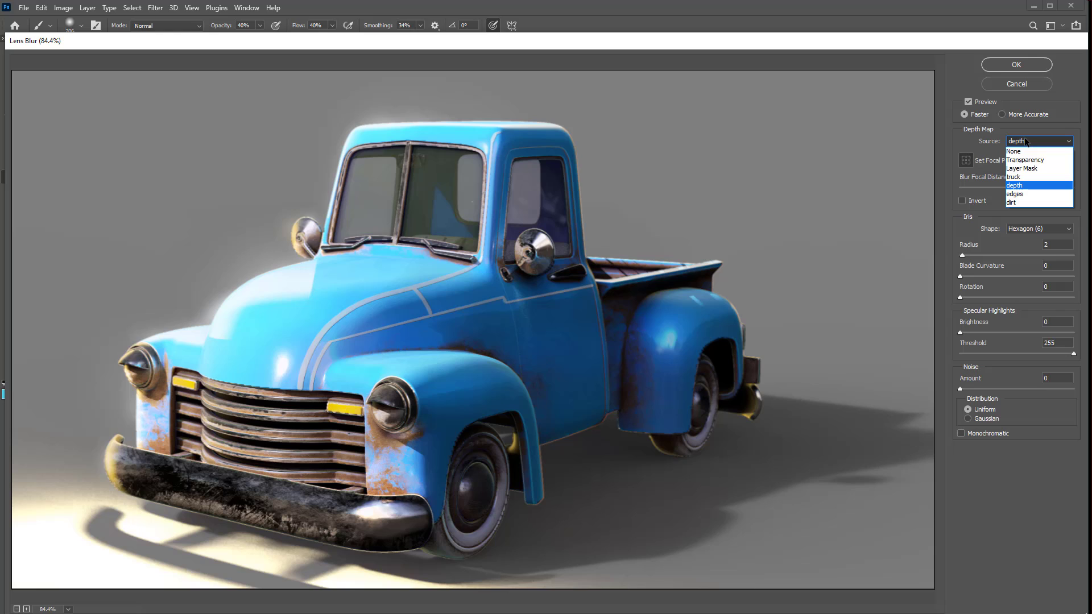
click(1034, 188)
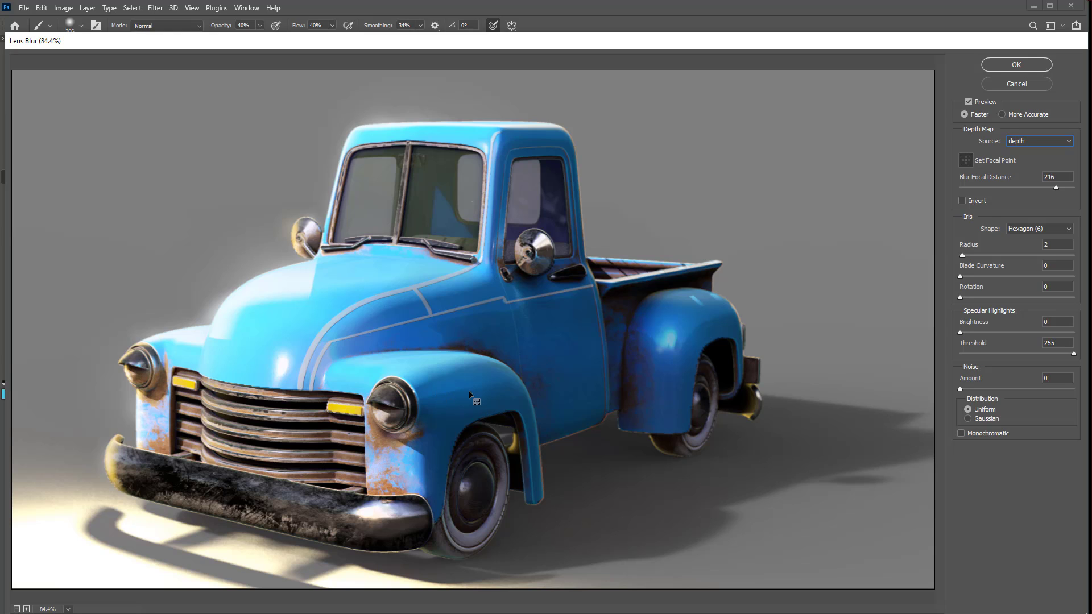
Place the lens blur focal point on the hood and raise the iris radius to 21.
click(967, 163)
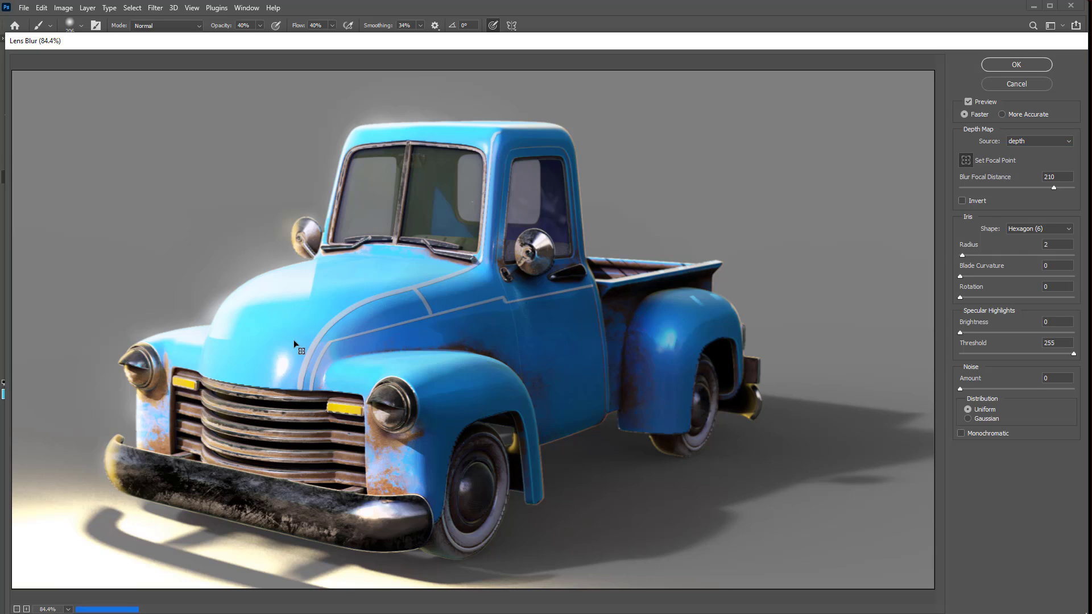
click(336, 325)
click(351, 325)
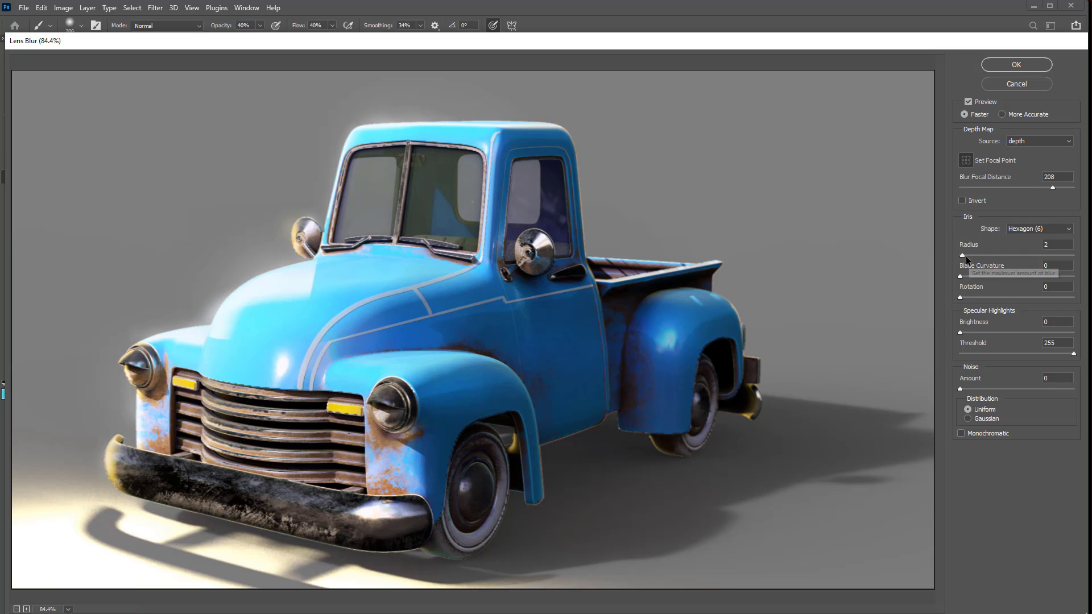
drag(966, 256, 984, 256)
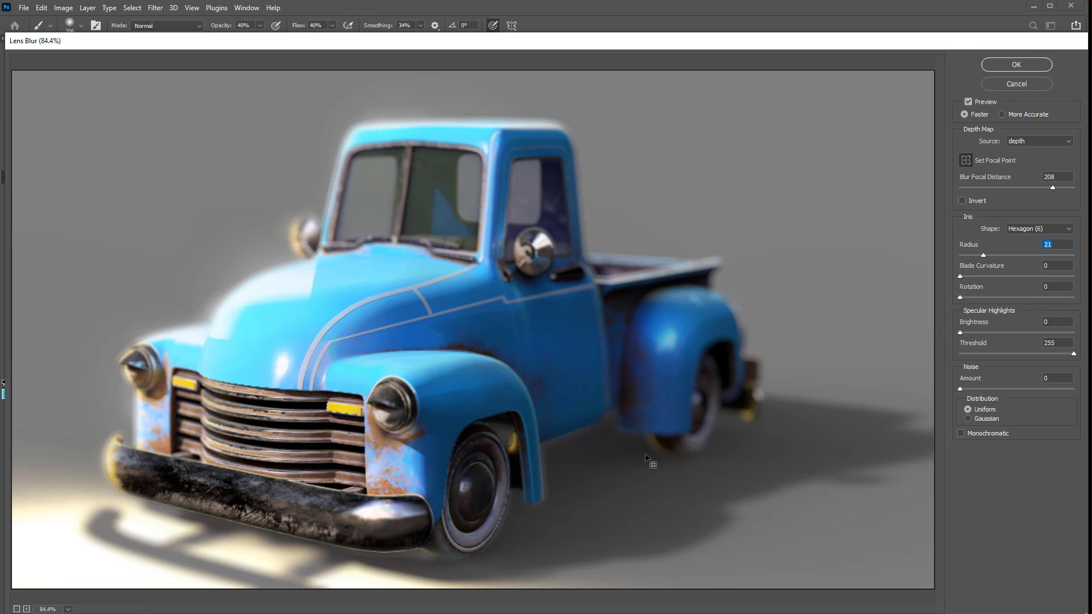
Test lens blur focal points on the front fender, rear fender, hood and windshield base, ending on the near headlight.
click(537, 396)
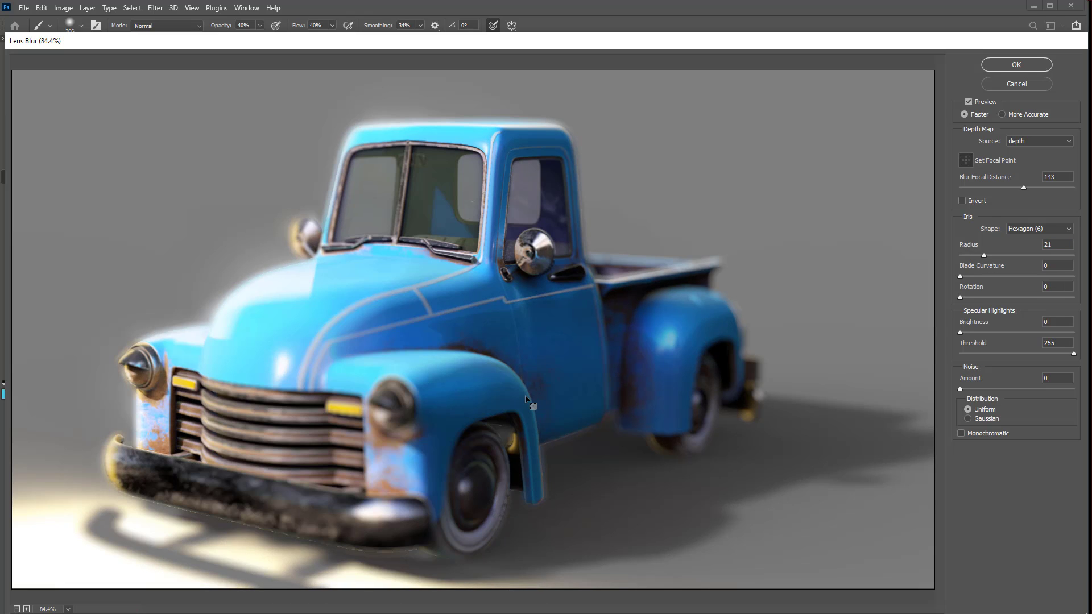
click(730, 331)
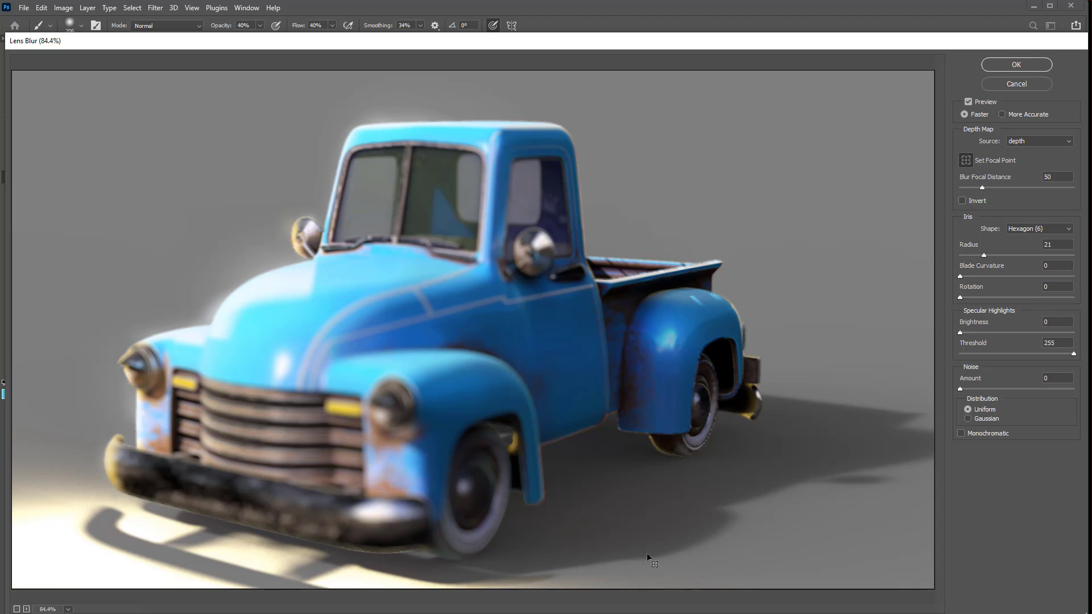
click(385, 399)
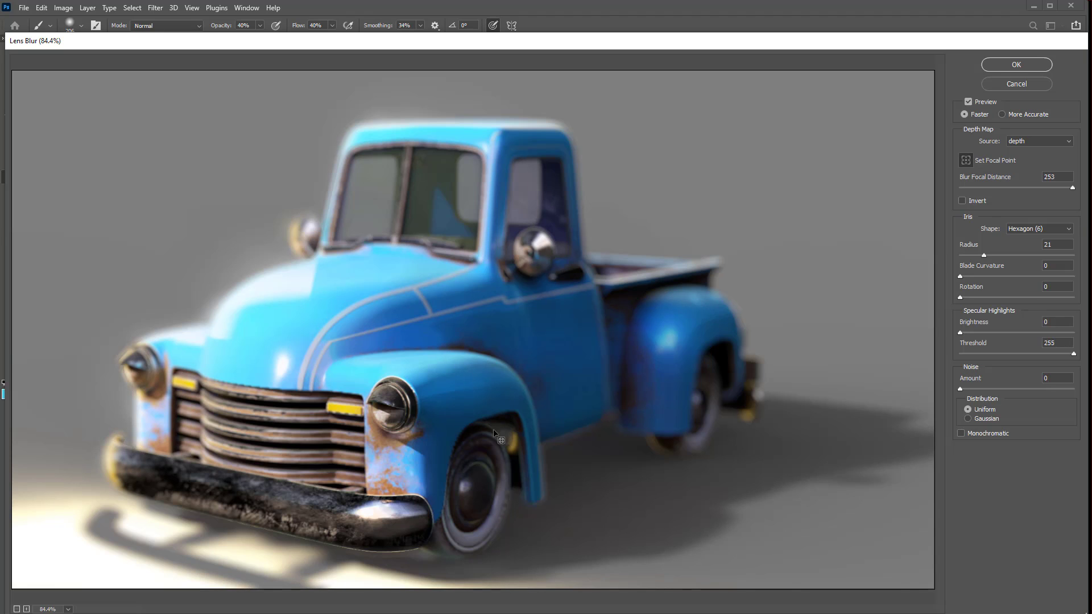
click(335, 283)
click(392, 242)
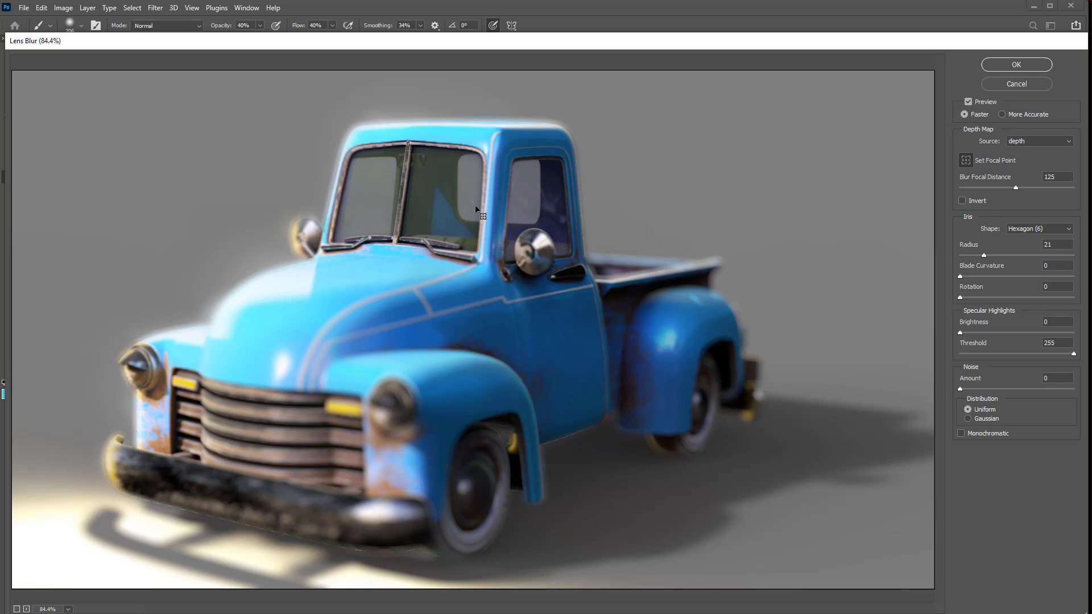
click(371, 407)
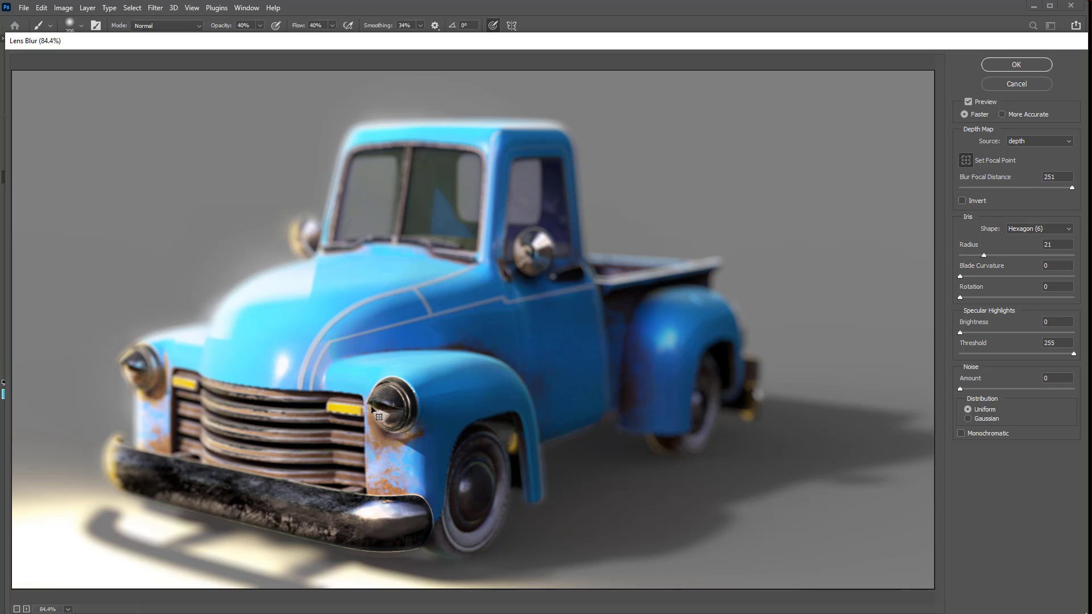
Try the lens blur focal point on the door mirror and settle on the hood's side, at a blur focal distance of 195.
click(521, 263)
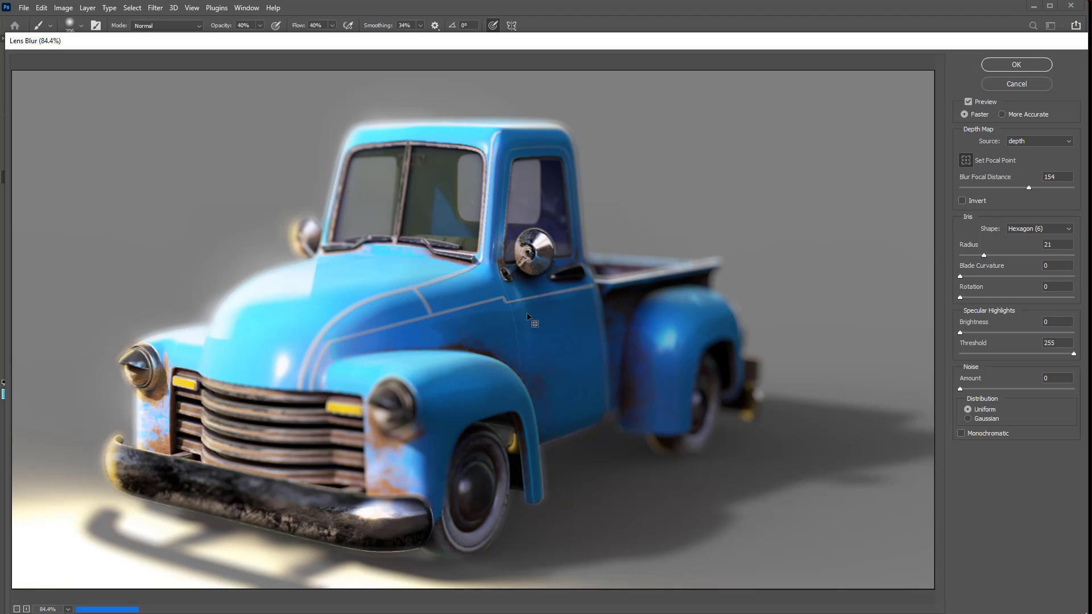
click(417, 300)
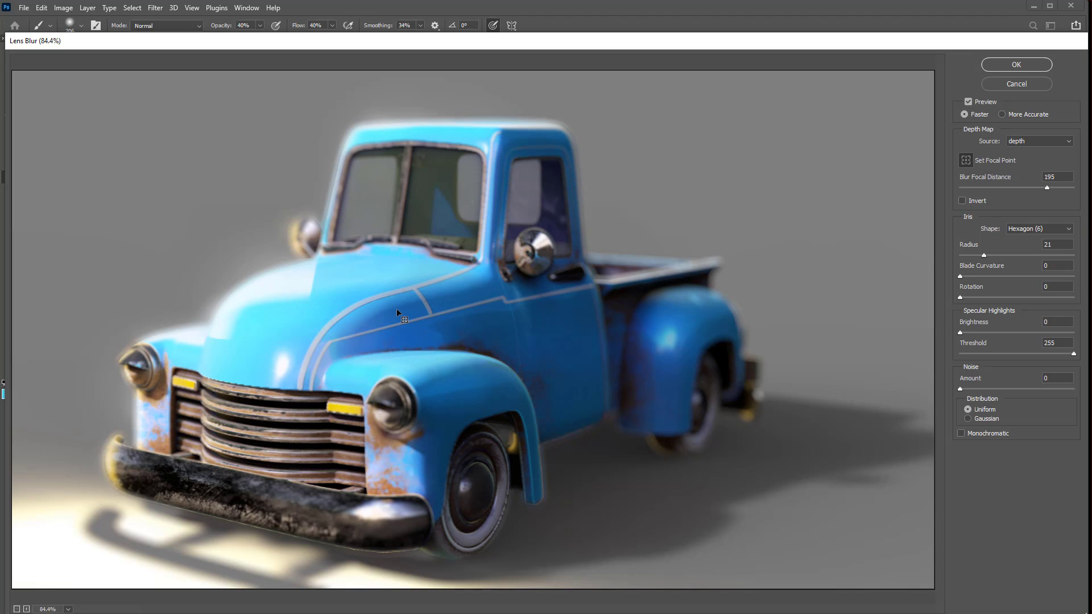
click(713, 323)
Reduce the lens blur iris radius to 3 and apply the filter to the DOF layer.
drag(983, 255, 965, 256)
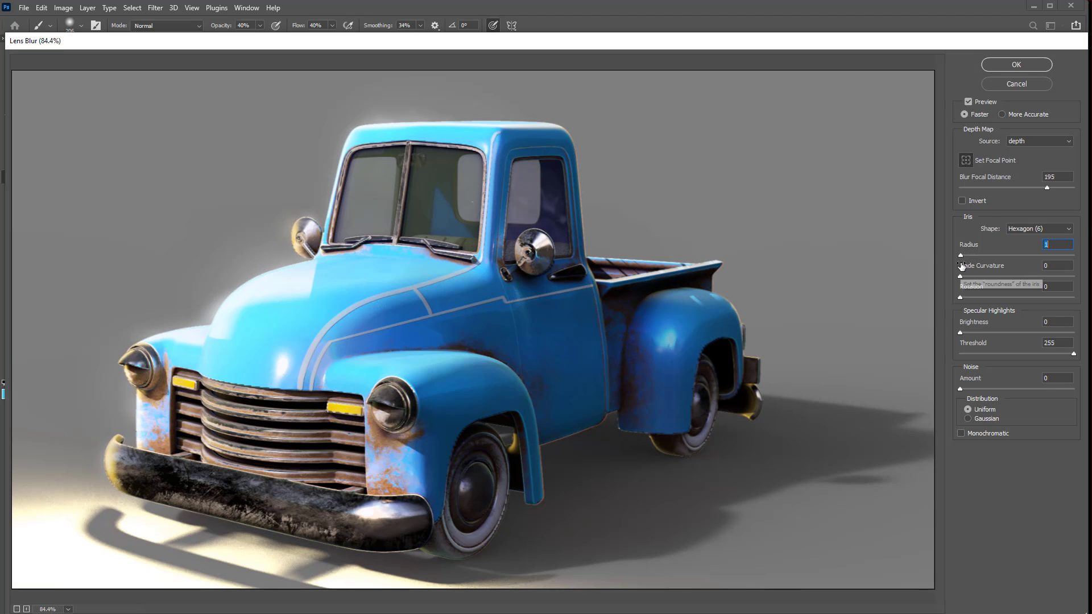
mouse_move(963, 255)
mouse_down()
mouse_move(1011, 254)
mouse_move(968, 256)
mouse_up()
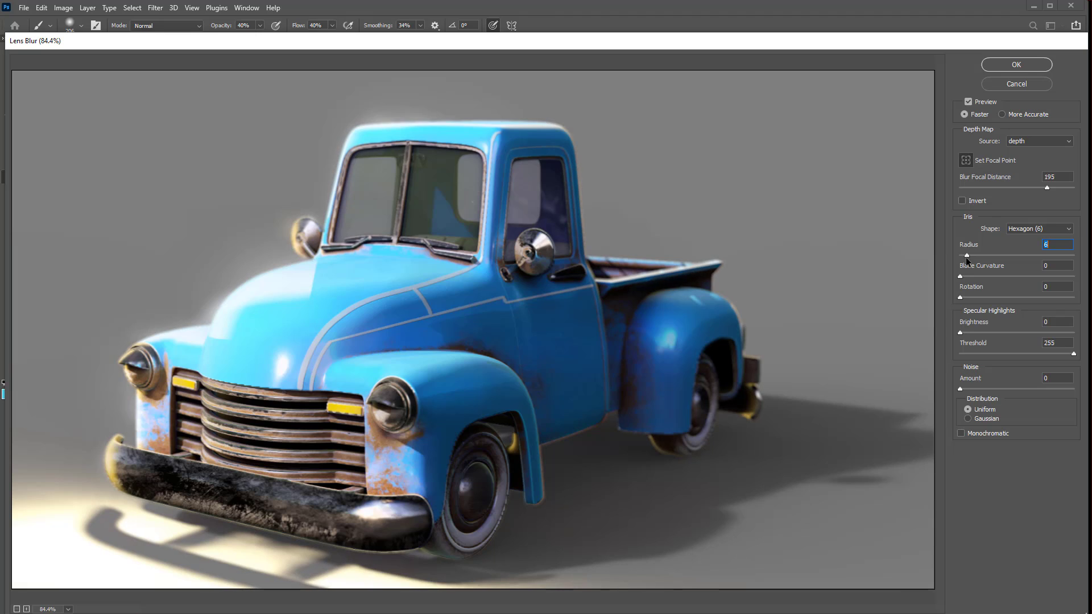
drag(965, 257, 962, 257)
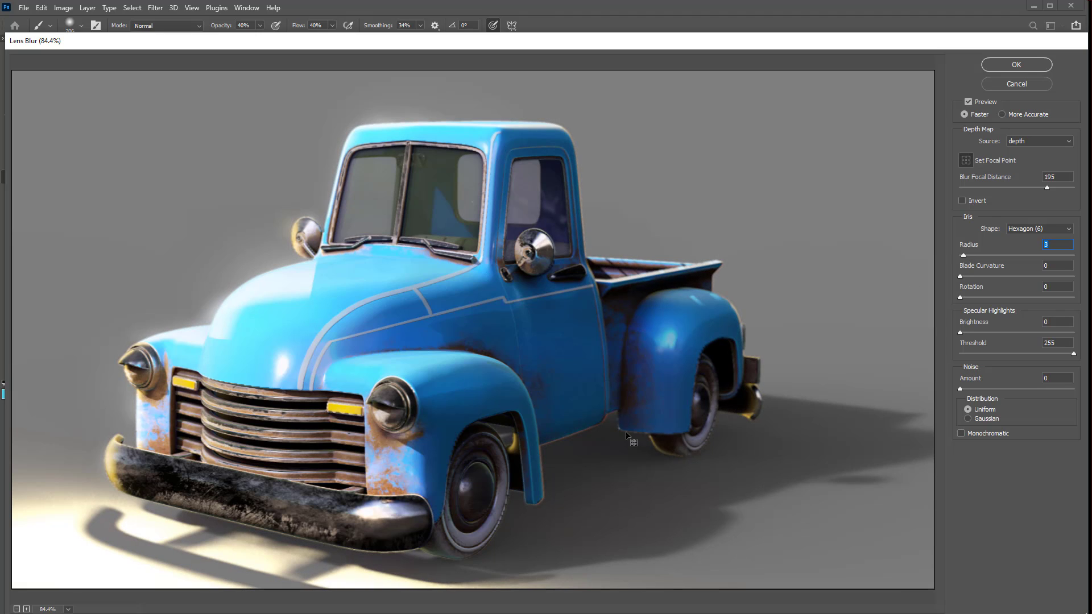
click(1023, 66)
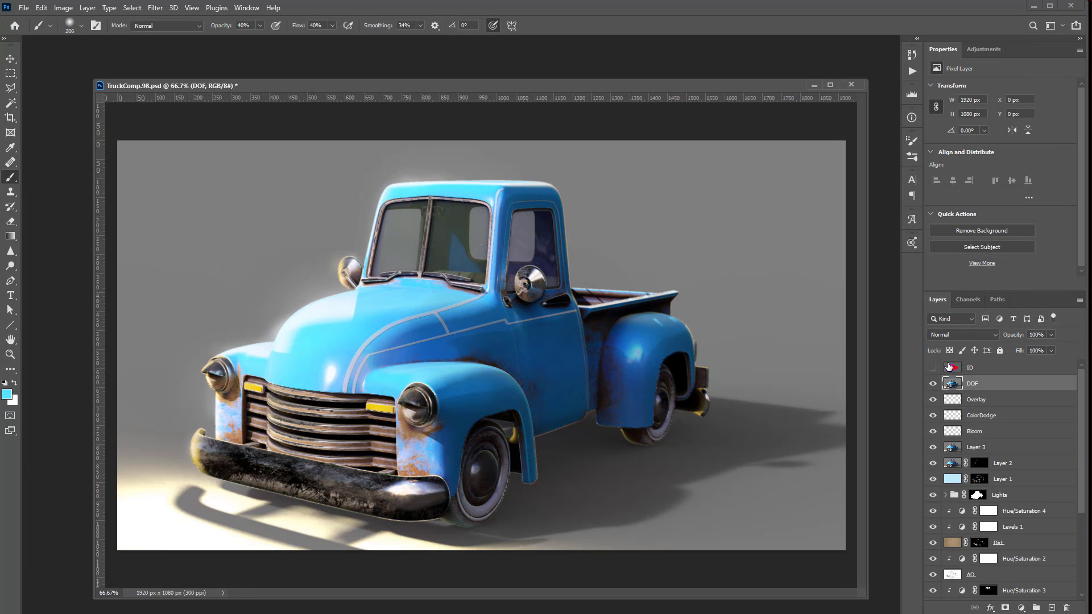
Toggle the DOF layer's visibility to compare the truck with and without the lens blur.
click(933, 386)
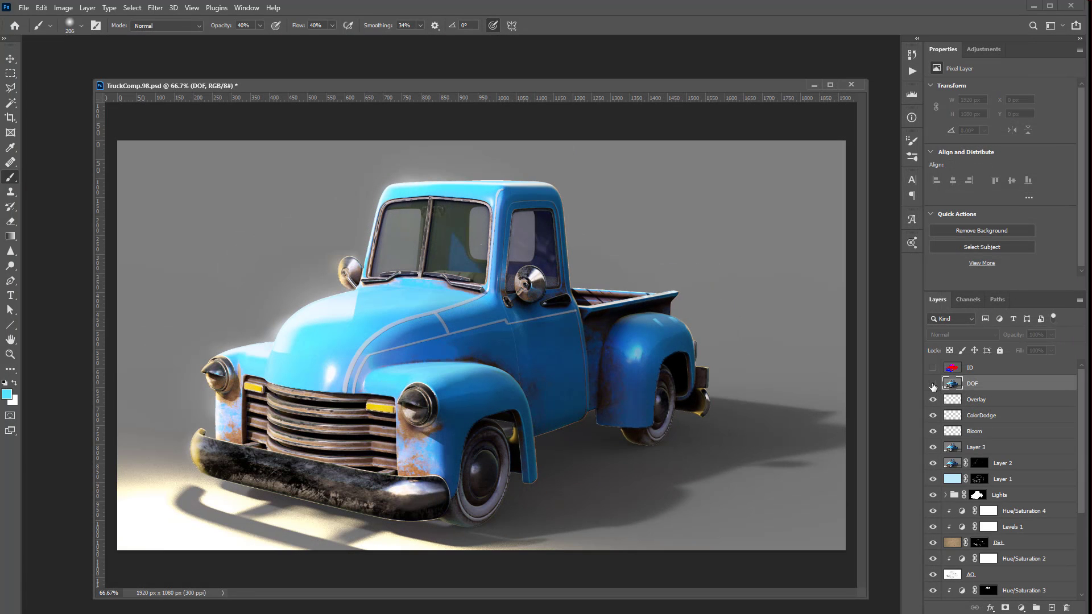
click(932, 385)
click(933, 385)
click(932, 386)
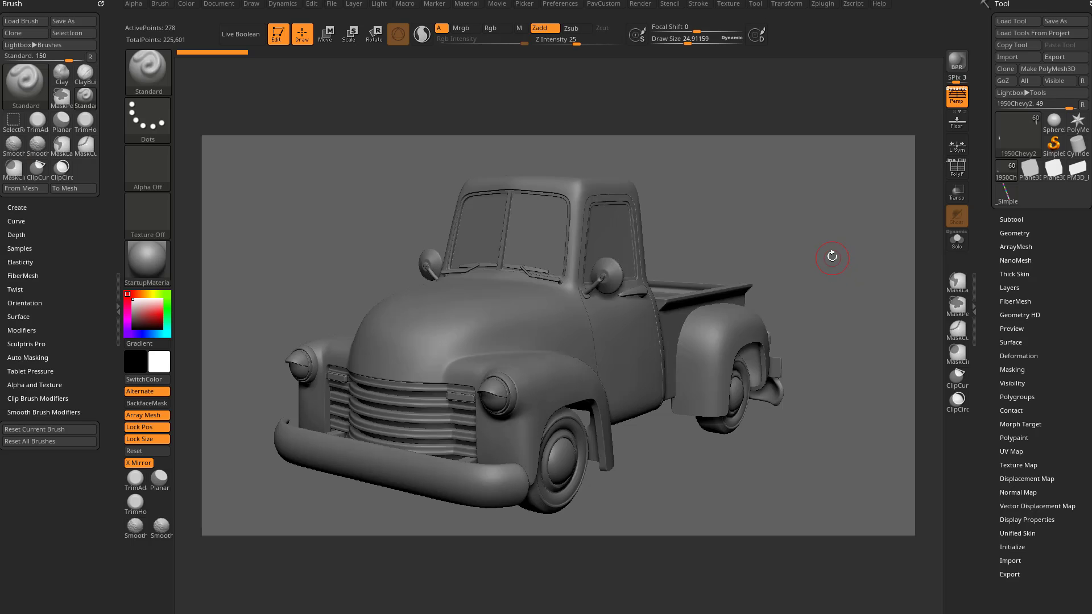
Switch to ZBrush, rotate the view around the truck model and restore the original camera view.
drag(830, 253, 843, 203)
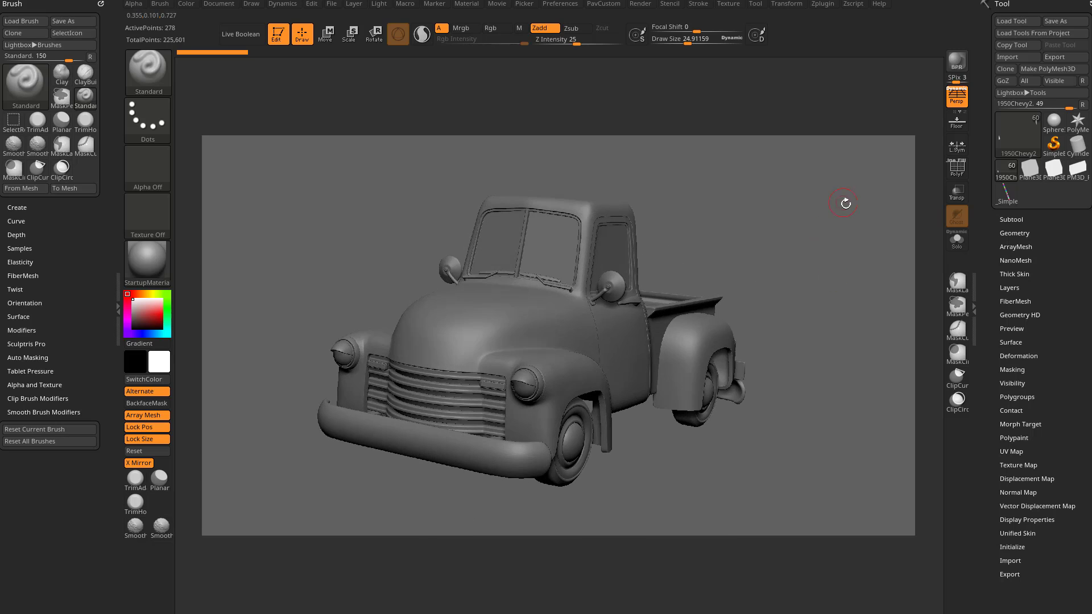
click(229, 6)
click(269, 400)
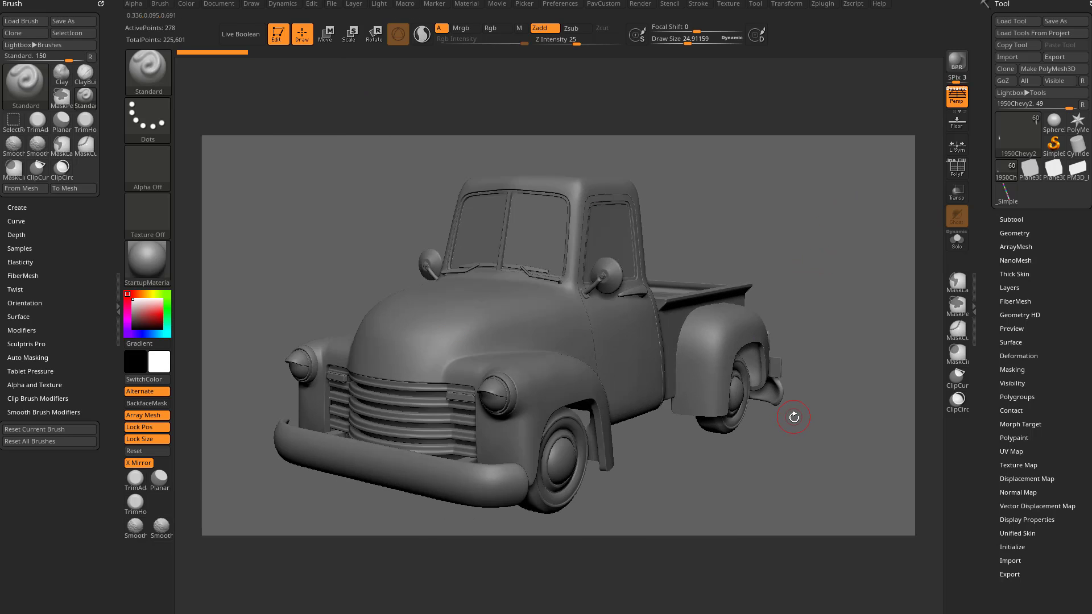